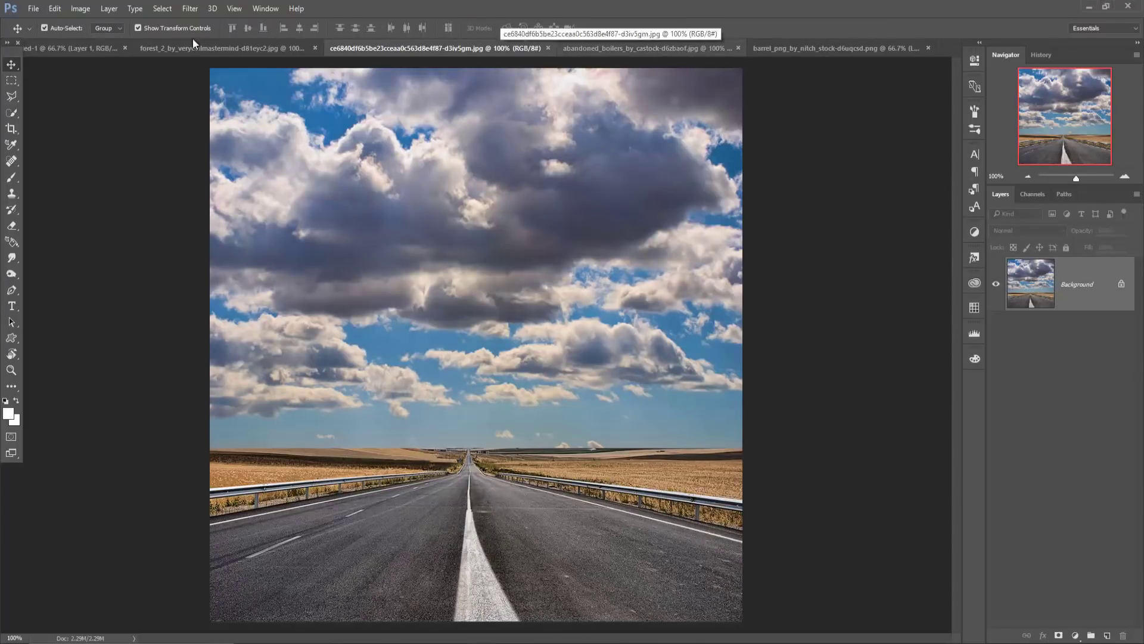
- Create a new blank white document from the 1280 × 720 px preset
{"action": "left_click", "coordinate": [32, 10]}
{"action": "left_click", "coordinate": [37, 22]}
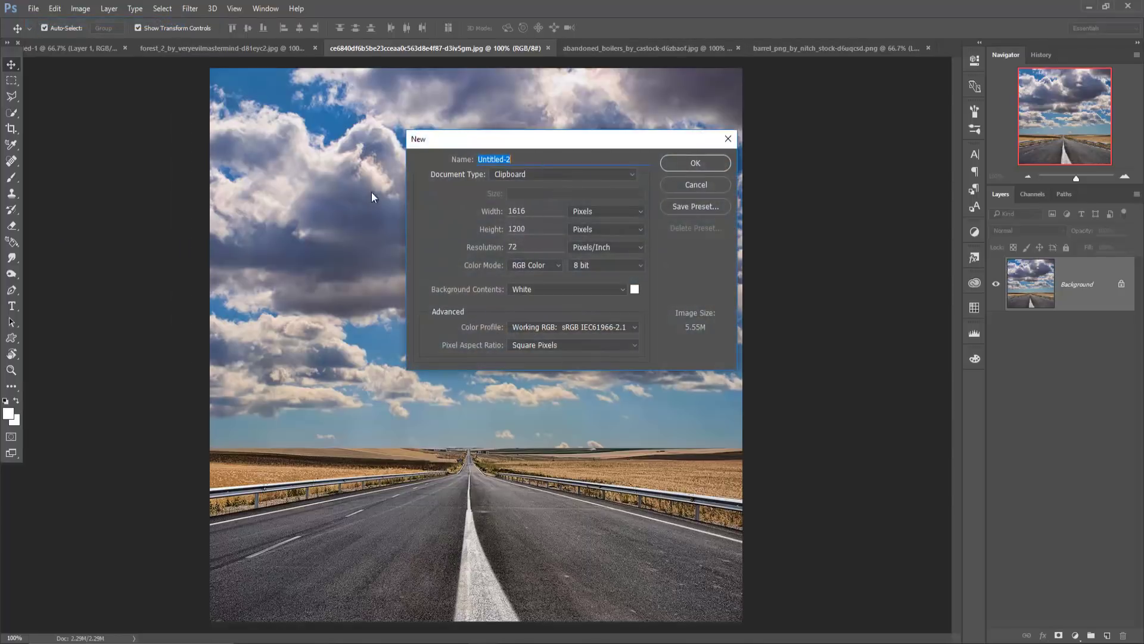
{"action": "left_click", "coordinate": [538, 173]}
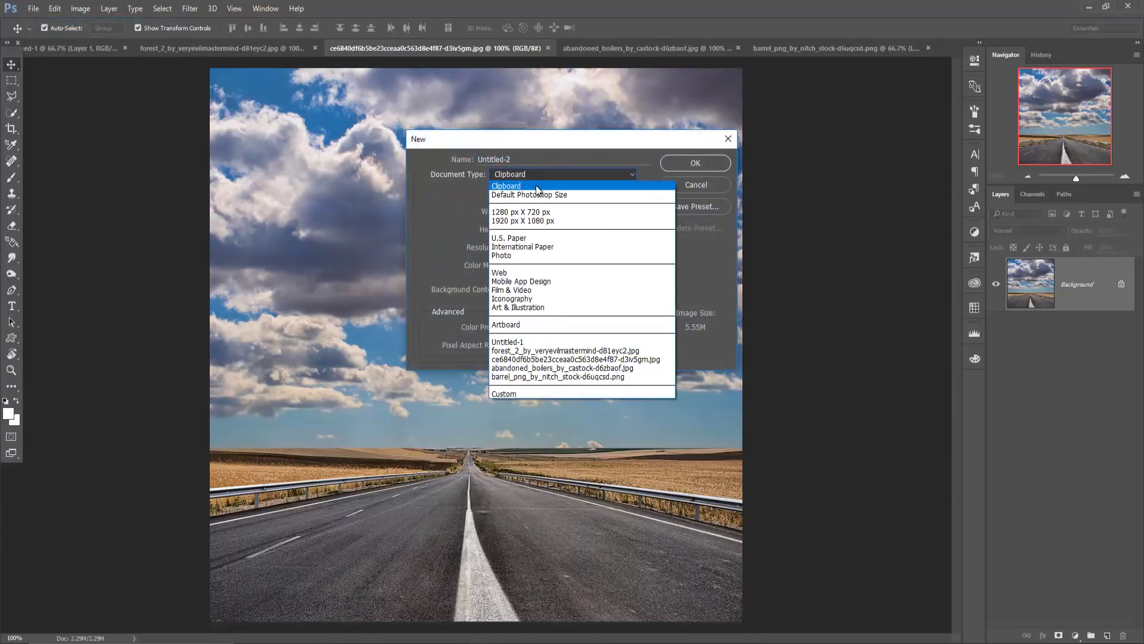
{"action": "left_click", "coordinate": [534, 213]}
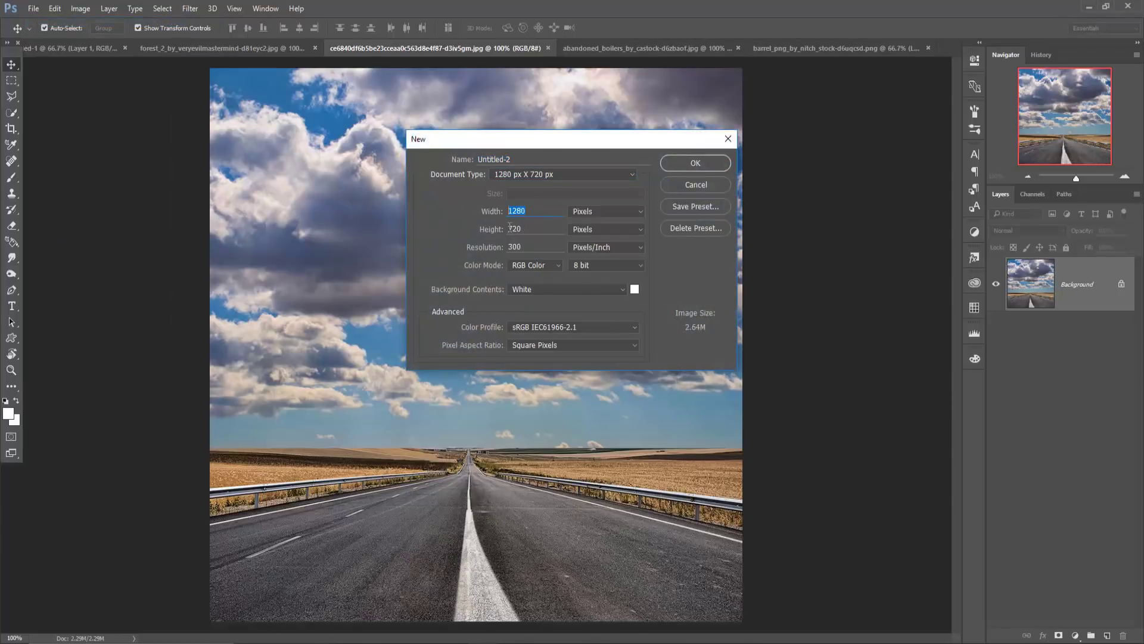
{"action": "left_click", "coordinate": [674, 167]}
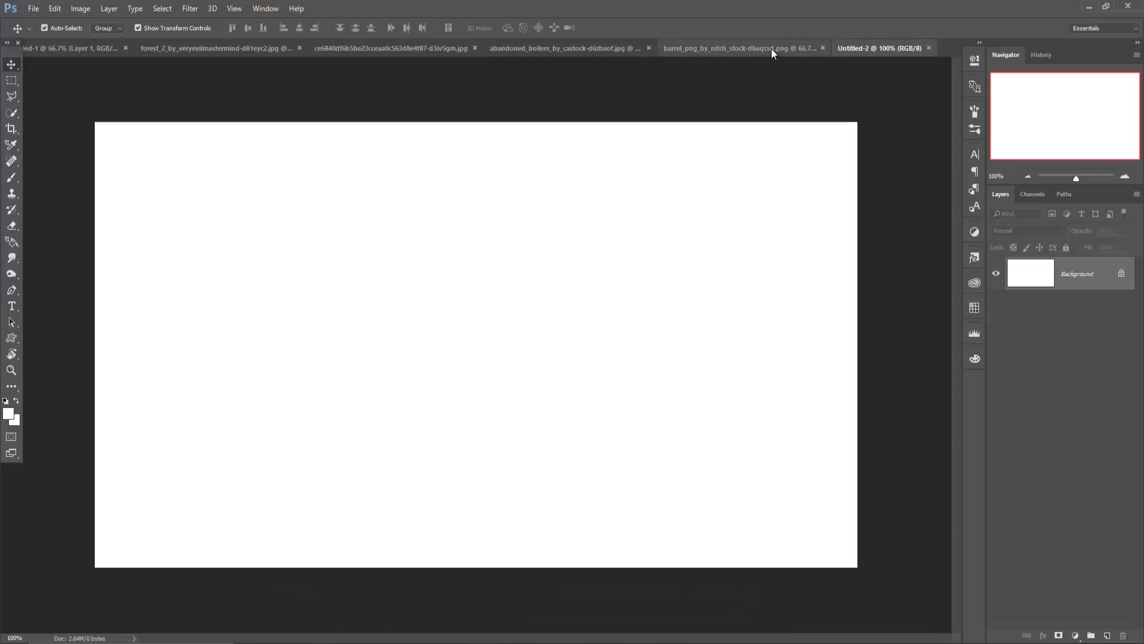
- Quick-select both fields, the road and the right guardrail up to the horizon in the road photo
{"action": "left_click", "coordinate": [384, 45]}
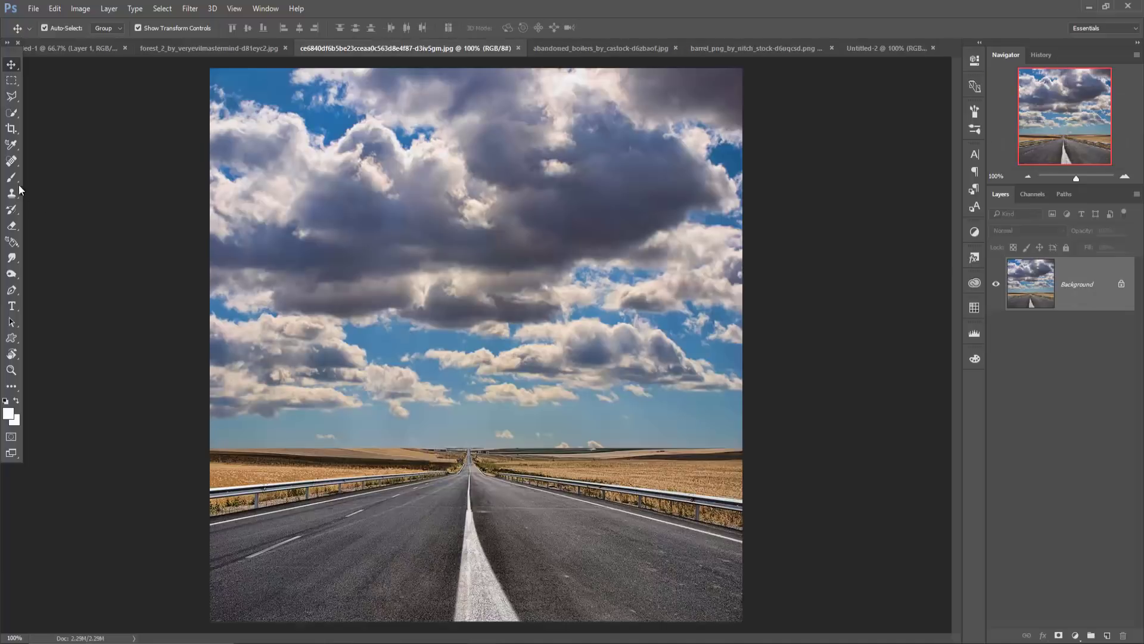
{"action": "left_click", "coordinate": [11, 113]}
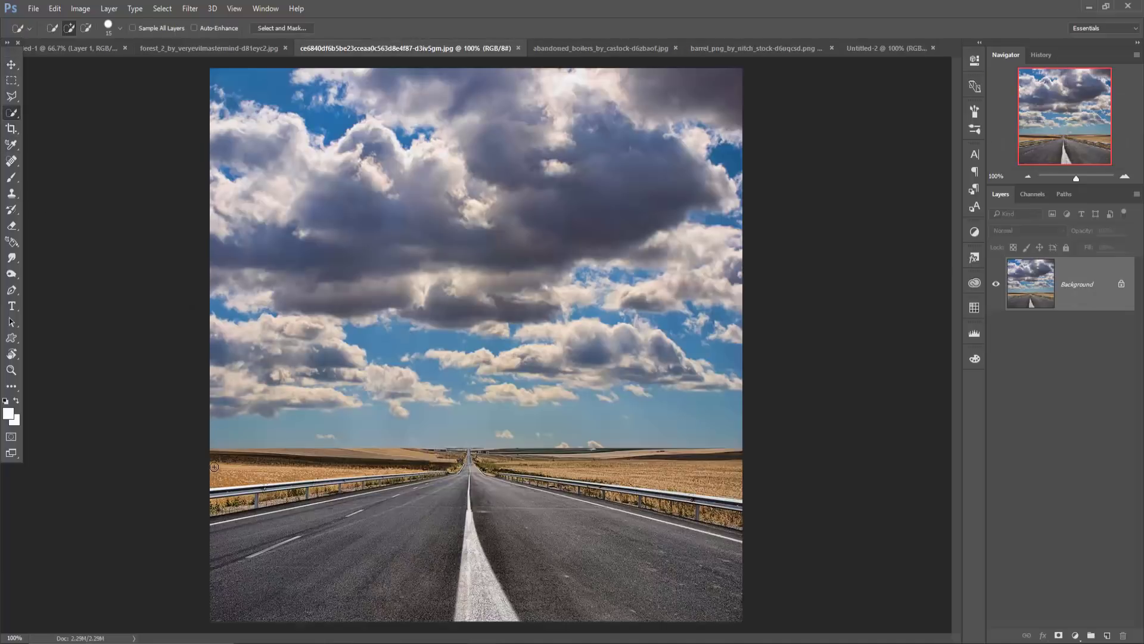
{"action": "left_click_drag", "start_coordinate": [373, 473], "coordinate": [536, 484]}
{"action": "left_click_drag", "start_coordinate": [727, 483], "coordinate": [583, 457]}
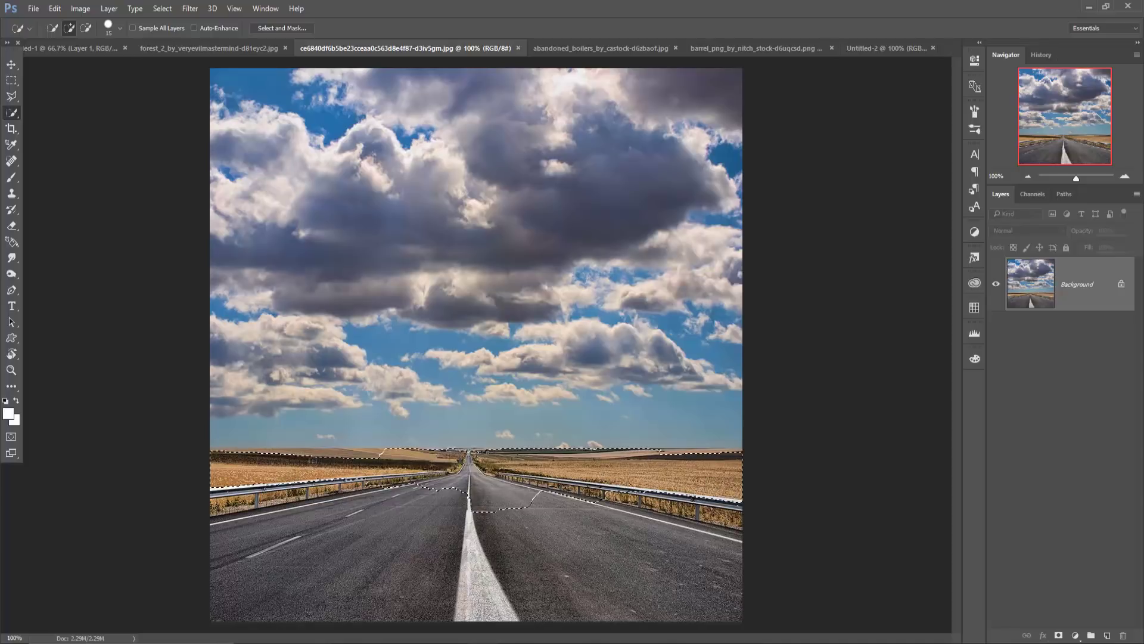
{"action": "left_click_drag", "start_coordinate": [285, 458], "coordinate": [274, 458]}
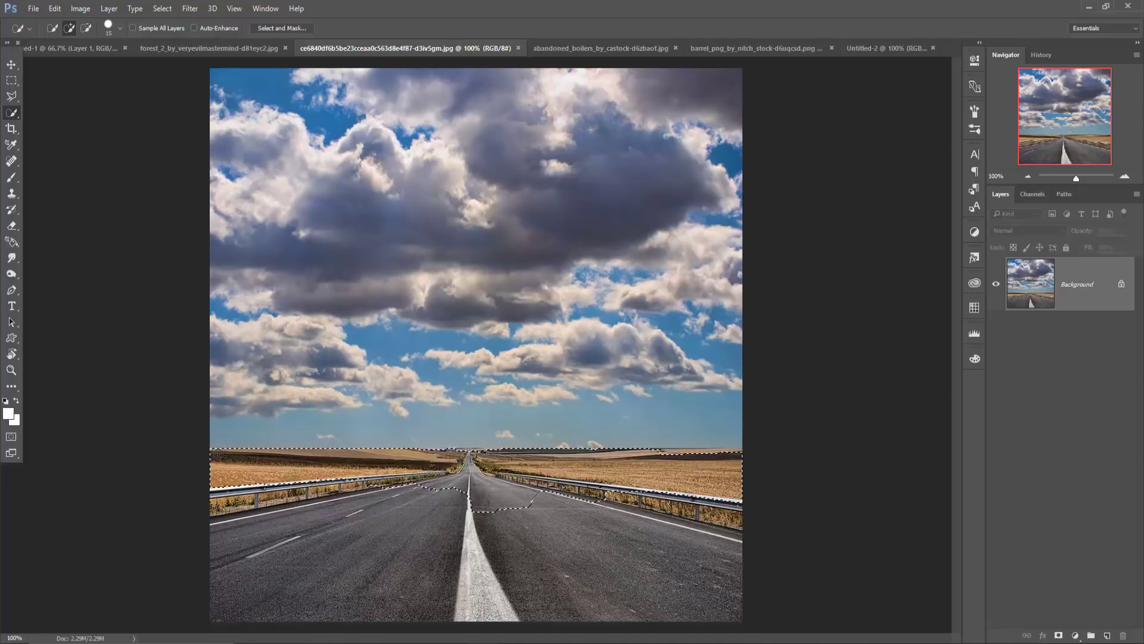
{"action": "left_click_drag", "start_coordinate": [698, 528], "coordinate": [727, 535]}
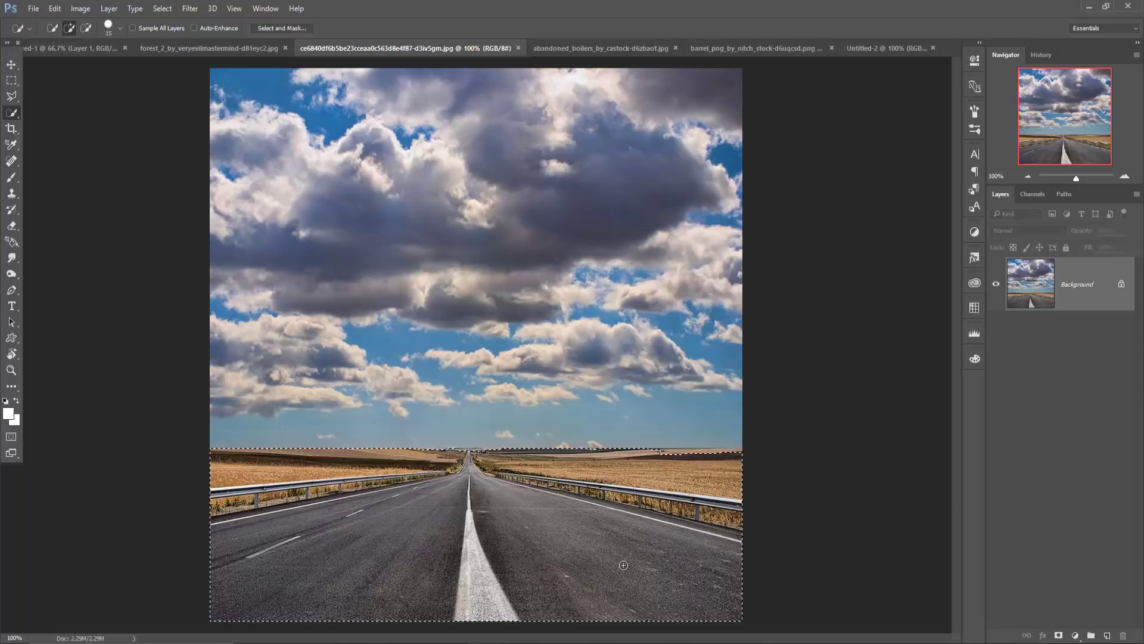
{"action": "left_click", "coordinate": [675, 457]}
{"action": "left_click", "coordinate": [12, 66]}
- Copy the selected road strip into the new document and move it toward the centre
{"action": "left_click_drag", "start_coordinate": [434, 52], "coordinate": [434, 72]}
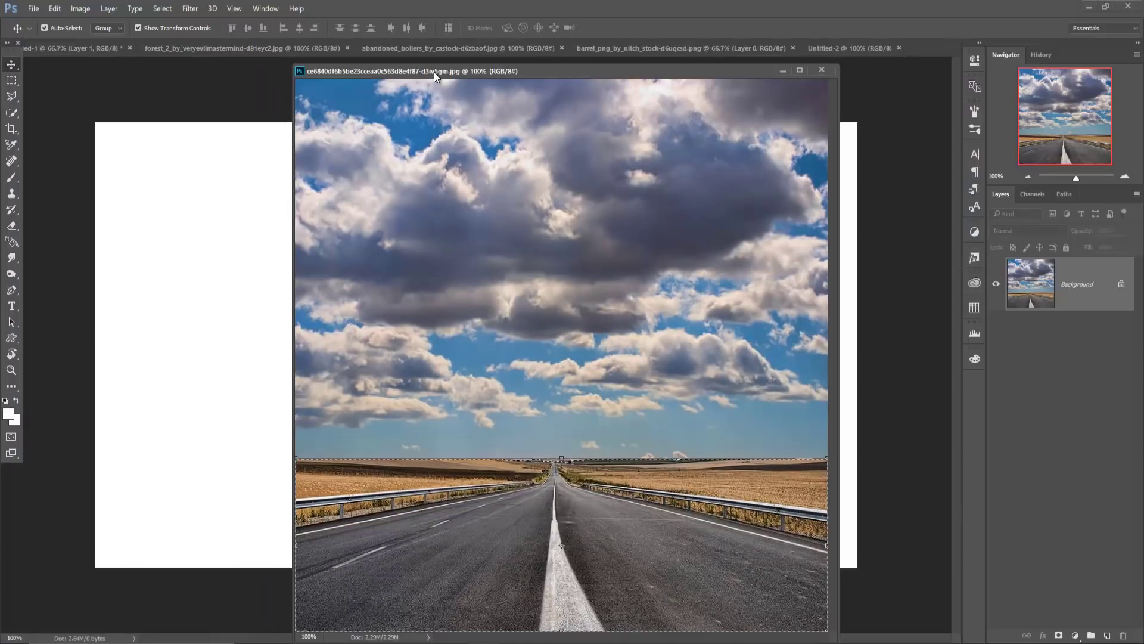
{"action": "left_click_drag", "start_coordinate": [477, 551], "coordinate": [263, 505]}
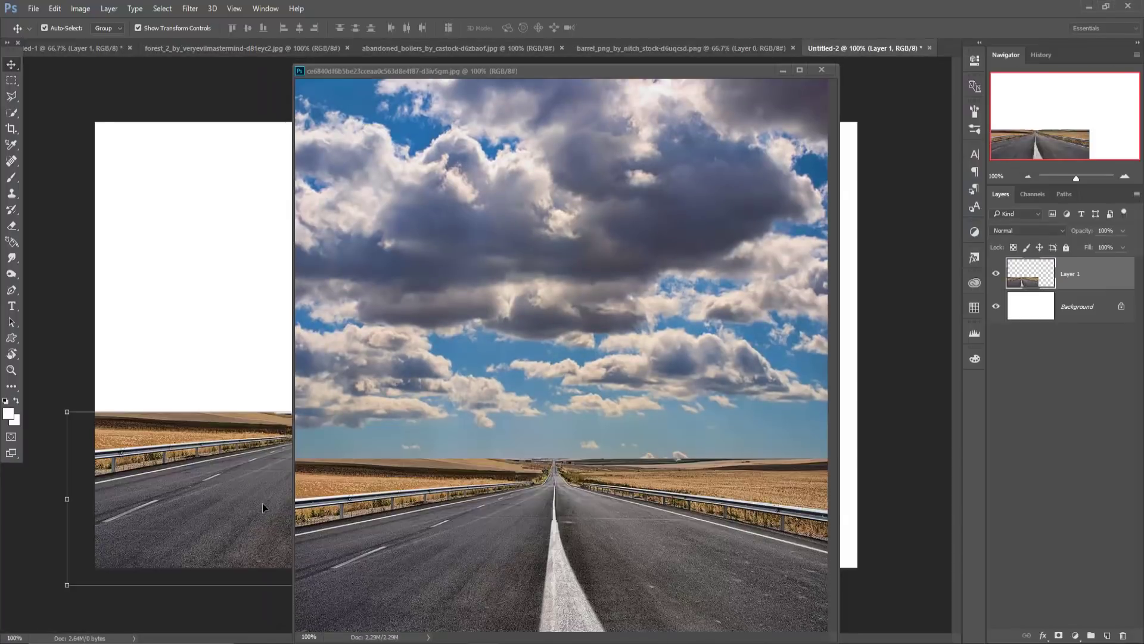
{"action": "left_click", "coordinate": [780, 71]}
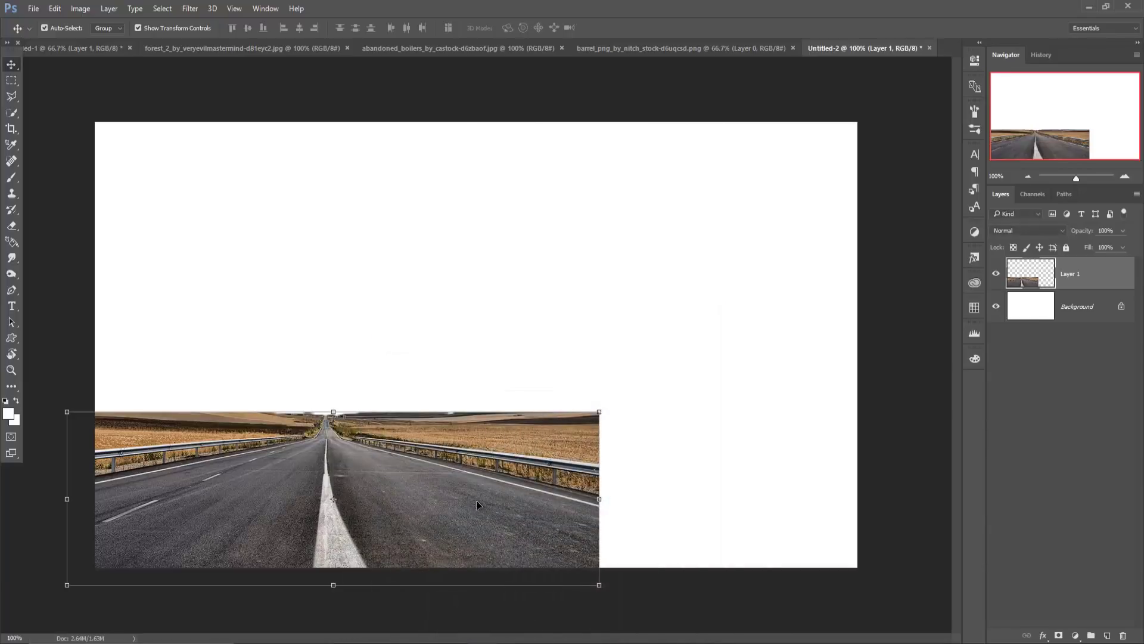
{"action": "left_click_drag", "start_coordinate": [519, 501], "coordinate": [645, 501]}
- Free Transform the road strip to span the full canvas width, centred horizontally
{"action": "key", "text": "ctrl+t"}
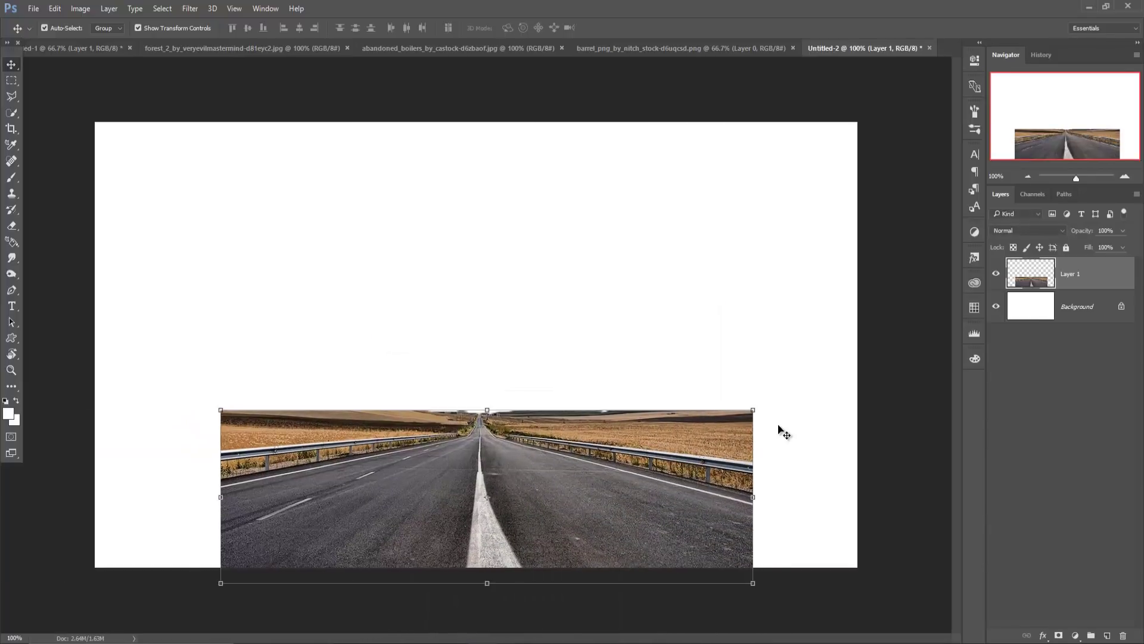
{"action": "left_click_drag", "start_coordinate": [755, 410], "coordinate": [887, 412]}
{"action": "left_click_drag", "start_coordinate": [661, 524], "coordinate": [667, 511]}
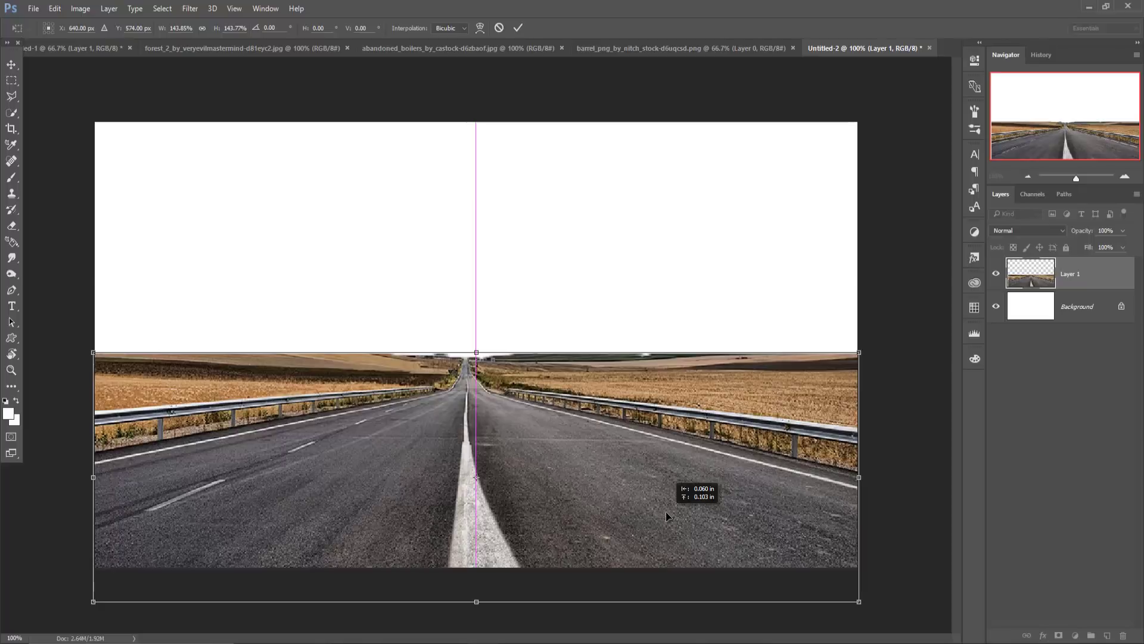
{"action": "left_click_drag", "start_coordinate": [666, 512], "coordinate": [666, 509]}
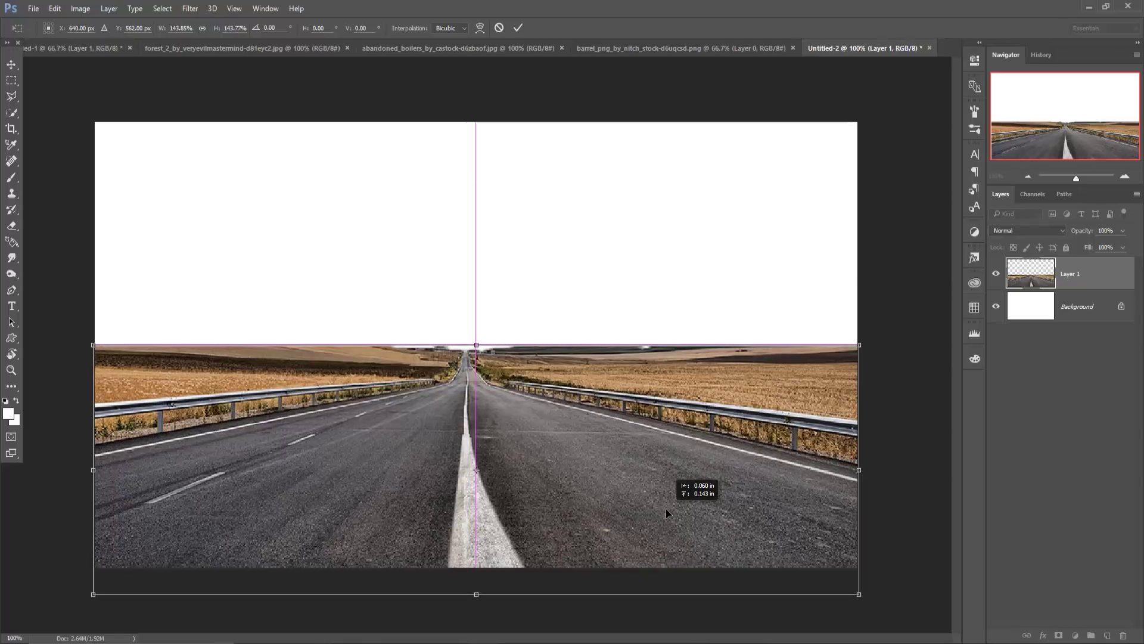
{"action": "key", "text": "Return"}
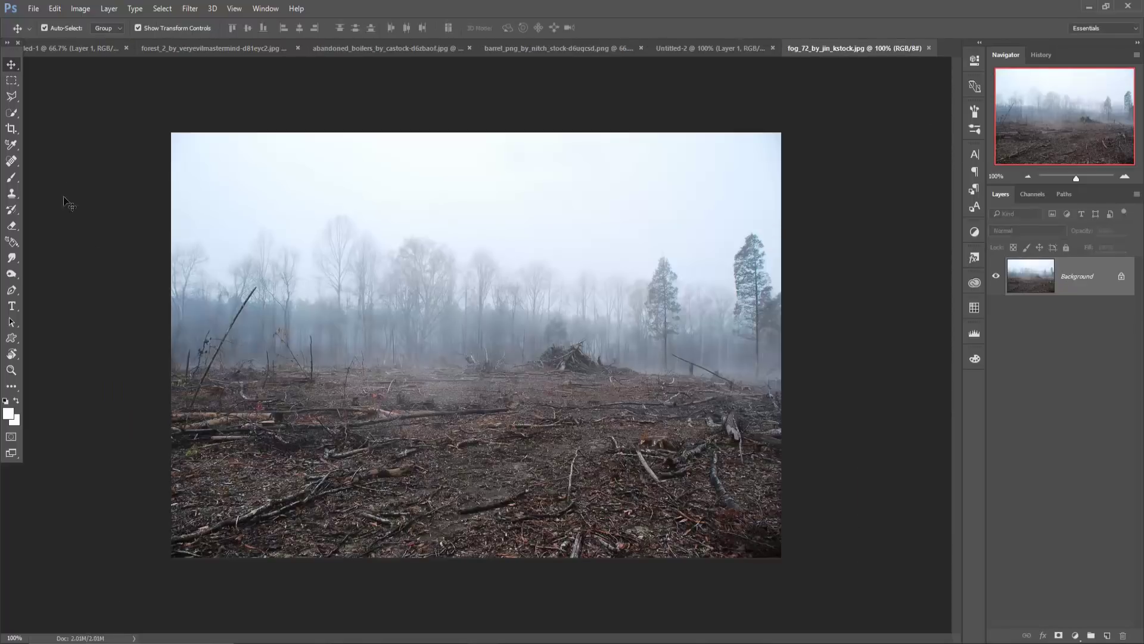
- Marquee-select the debris-covered ground below the fog photo's tree line
{"action": "left_click", "coordinate": [10, 114]}
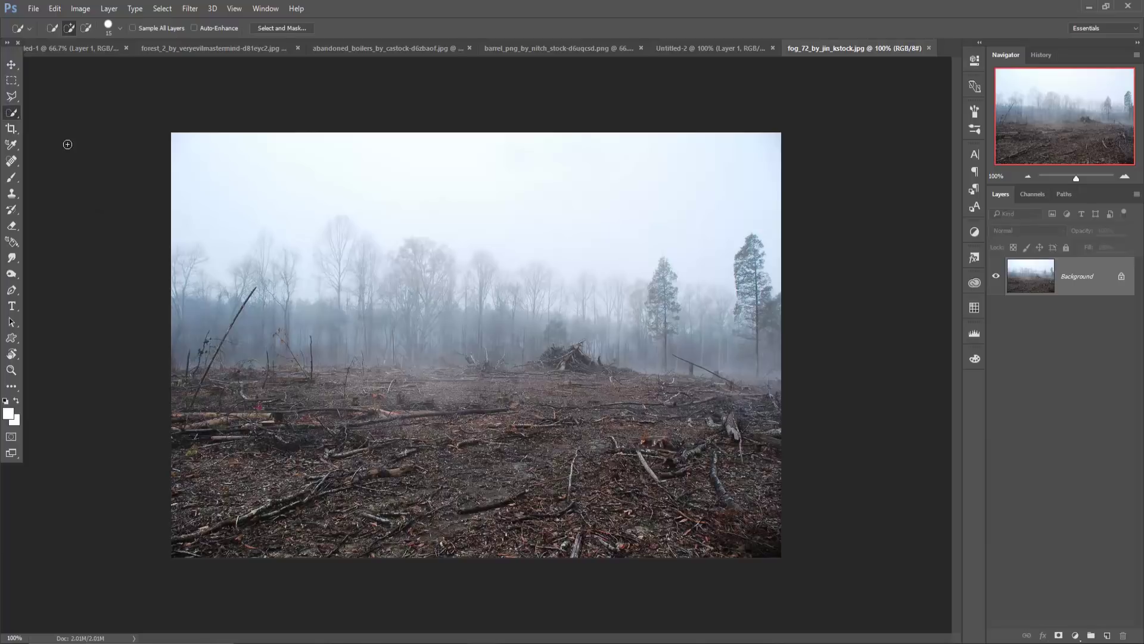
{"action": "left_click", "coordinate": [12, 81]}
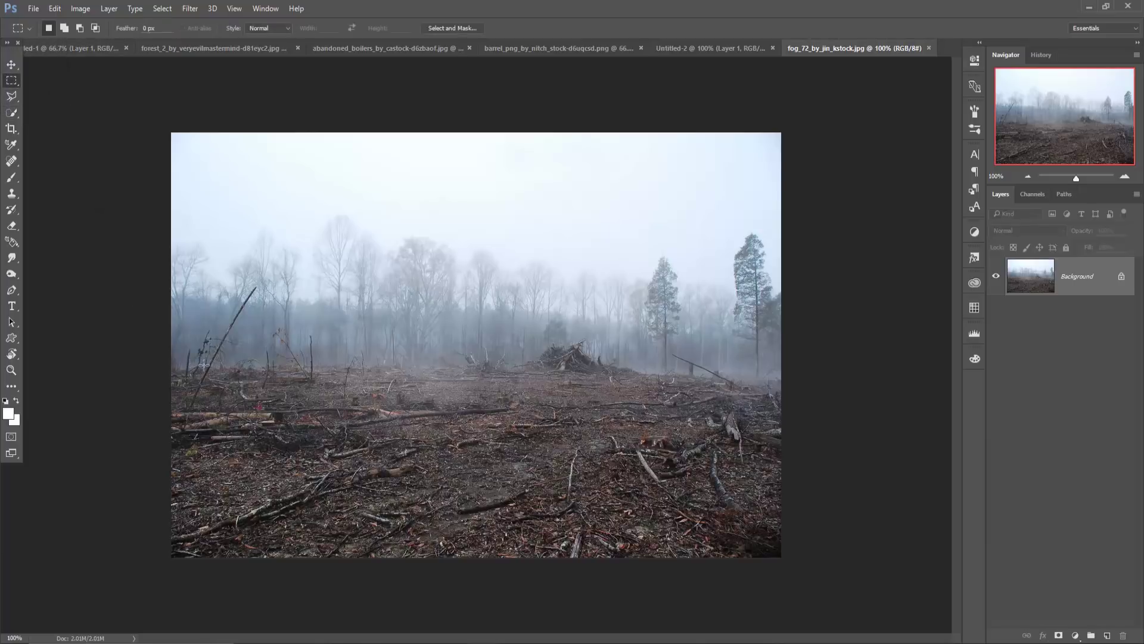
{"action": "mouse_move", "coordinate": [173, 366]}
{"action": "left_mouse_down"}
{"action": "mouse_move", "coordinate": [803, 566]}
{"action": "mouse_move", "coordinate": [816, 582]}
{"action": "left_mouse_up"}
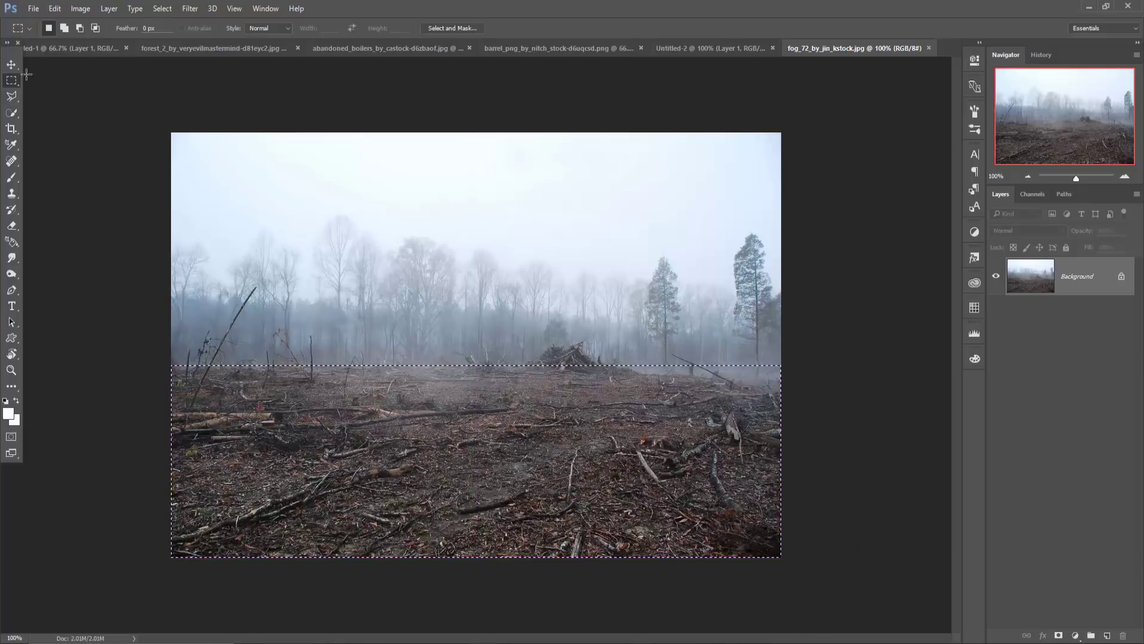
{"action": "key", "text": "v"}
- Copy the debris ground into the road document and stretch it to the full canvas width
{"action": "left_click_drag", "start_coordinate": [833, 74], "coordinate": [840, 115]}
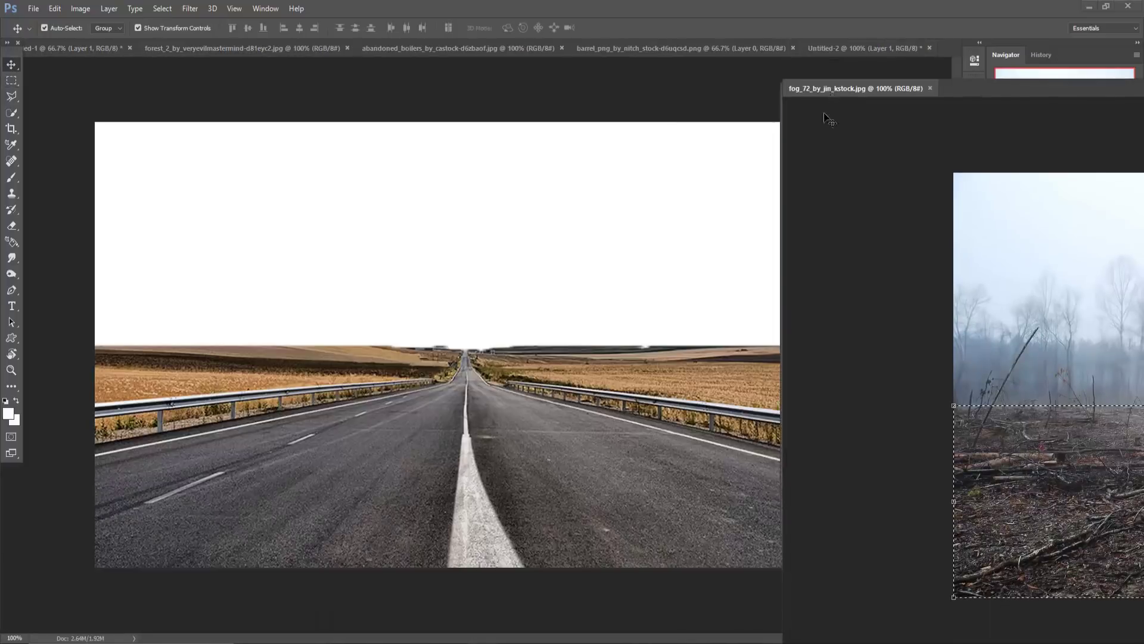
{"action": "left_click_drag", "start_coordinate": [925, 392], "coordinate": [650, 394]}
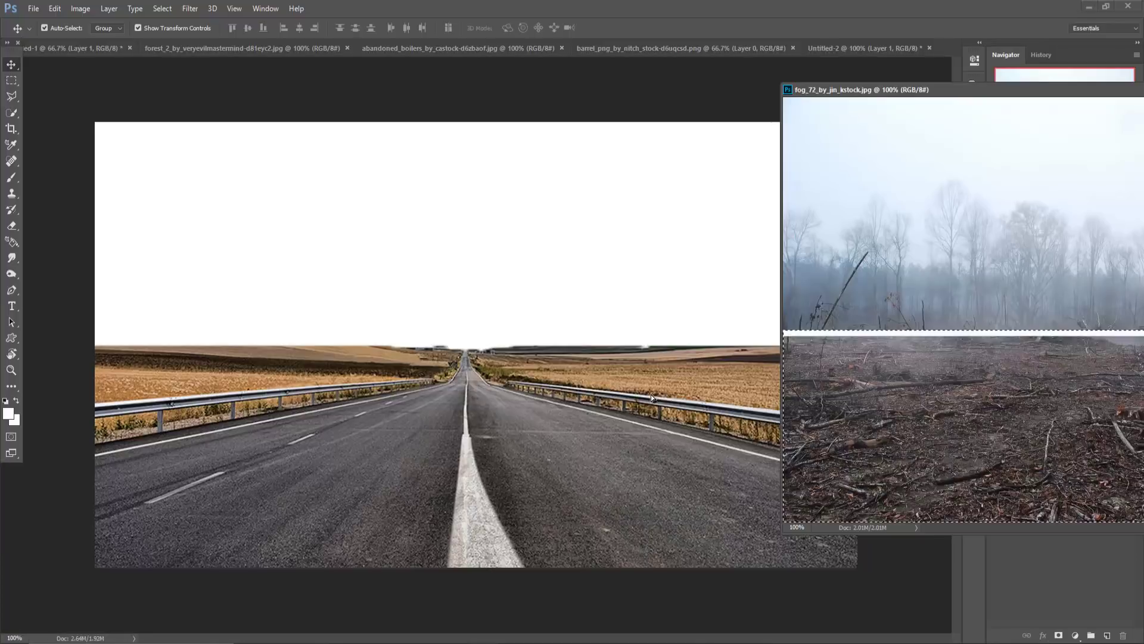
{"action": "left_click_drag", "start_coordinate": [1042, 93], "coordinate": [715, 123]}
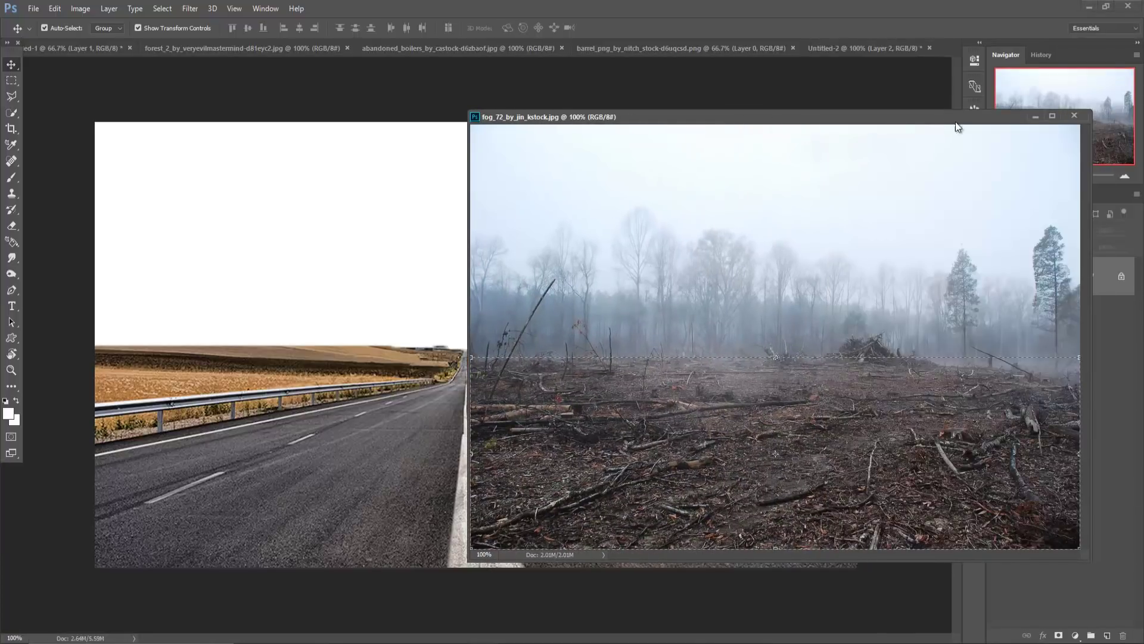
{"action": "left_click", "coordinate": [1038, 116]}
{"action": "mouse_move", "coordinate": [795, 393]}
{"action": "left_mouse_down"}
{"action": "mouse_move", "coordinate": [391, 396]}
{"action": "mouse_move", "coordinate": [364, 416]}
{"action": "left_mouse_up"}
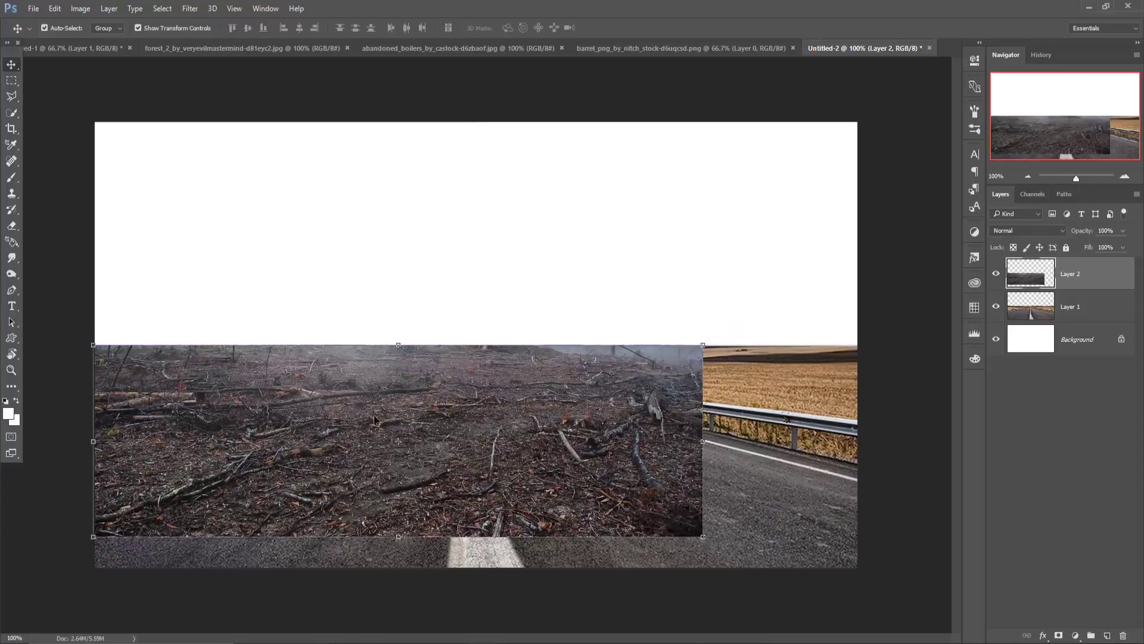
{"action": "left_click_drag", "start_coordinate": [702, 444], "coordinate": [858, 444]}
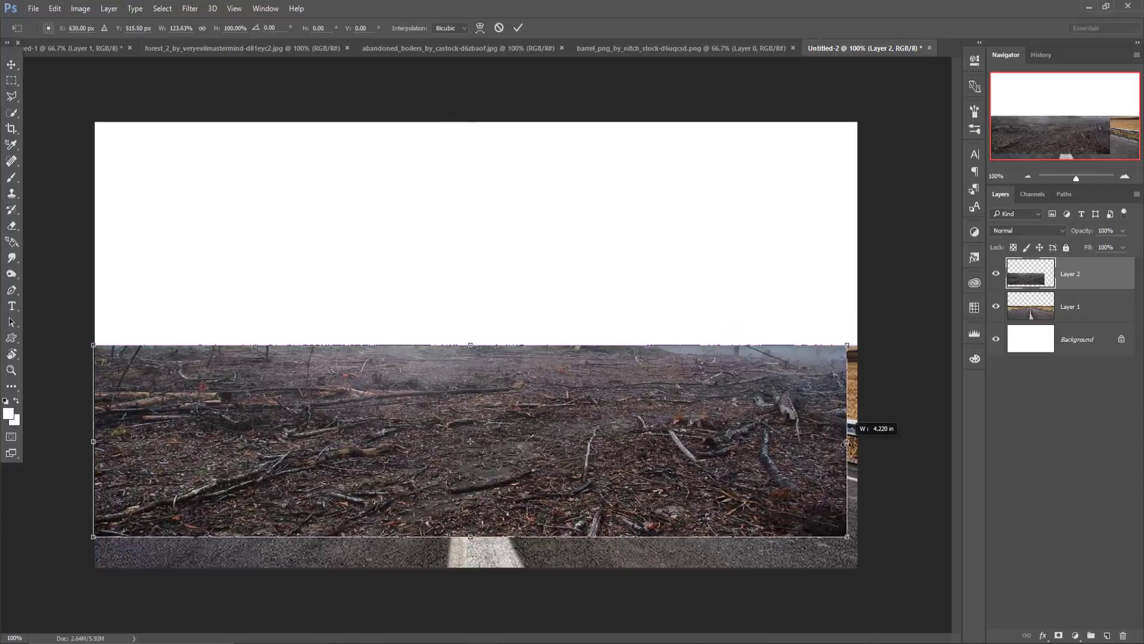
{"action": "left_click_drag", "start_coordinate": [93, 442], "coordinate": [96, 442]}
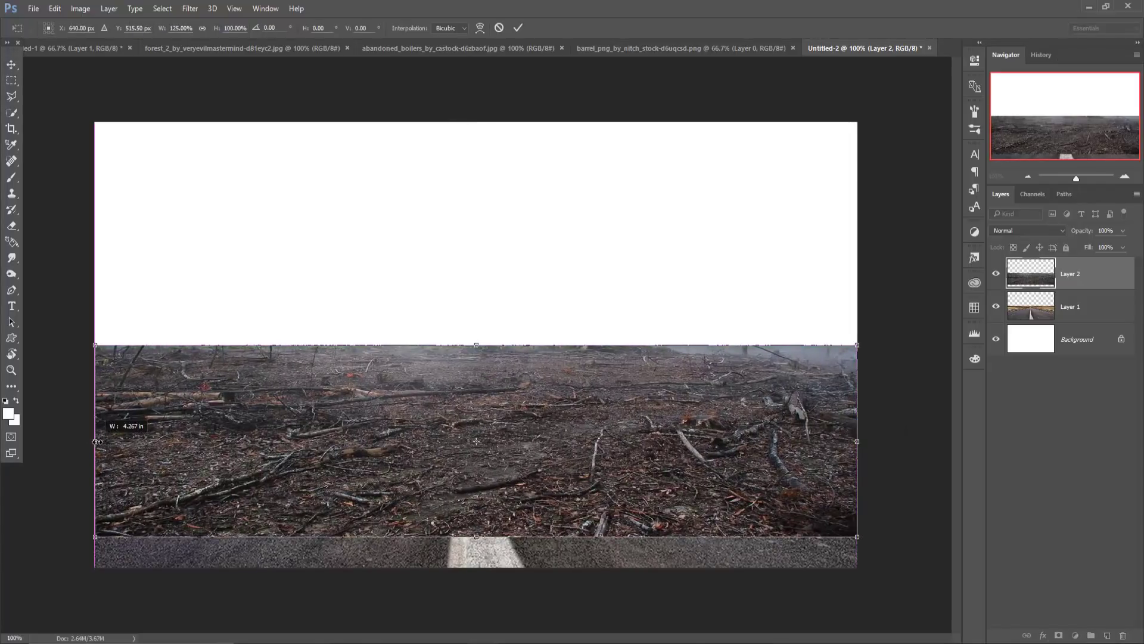
{"action": "left_click", "coordinate": [517, 29]}
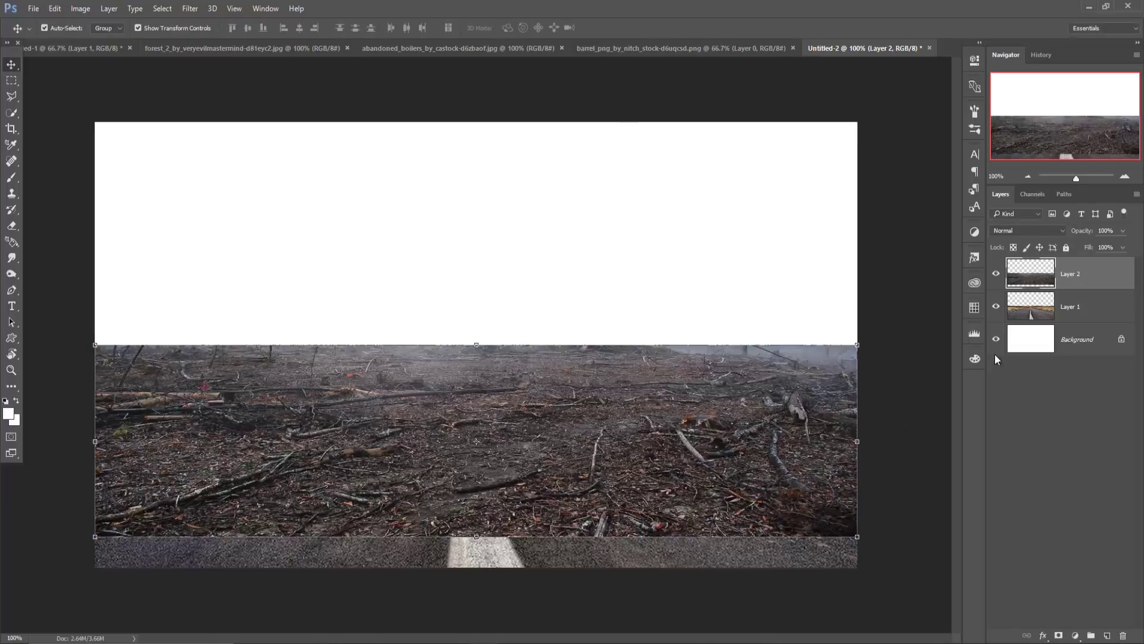
- Move the debris layer beneath the road layer and add a mask to the road layer
{"action": "left_click_drag", "start_coordinate": [1086, 276], "coordinate": [1091, 323]}
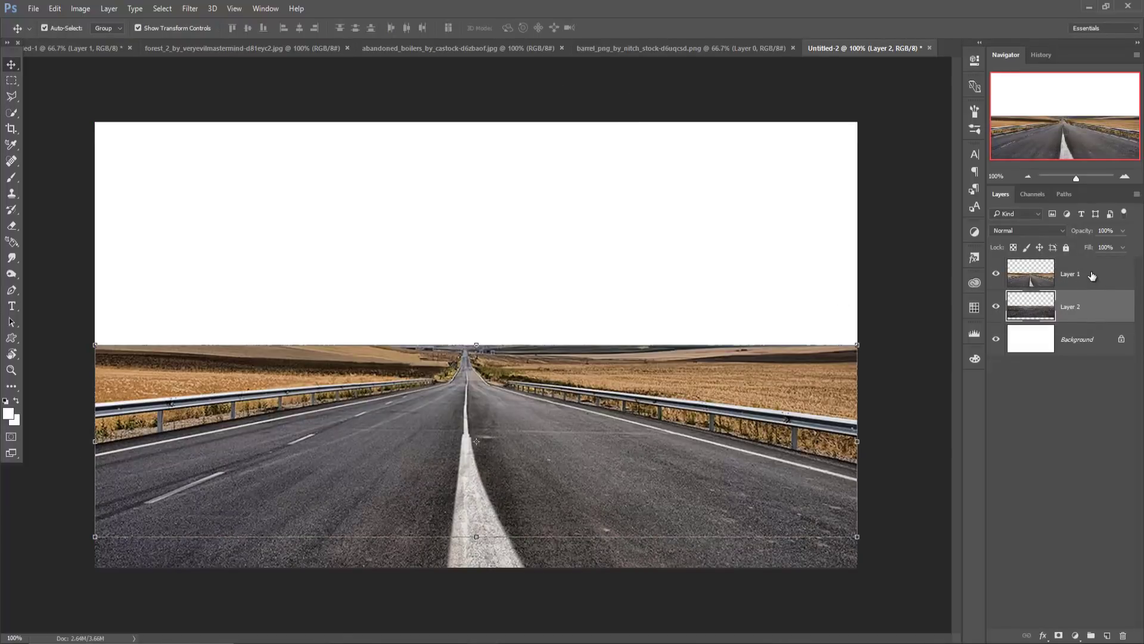
{"action": "left_click", "coordinate": [1092, 275]}
{"action": "left_click", "coordinate": [1058, 637]}
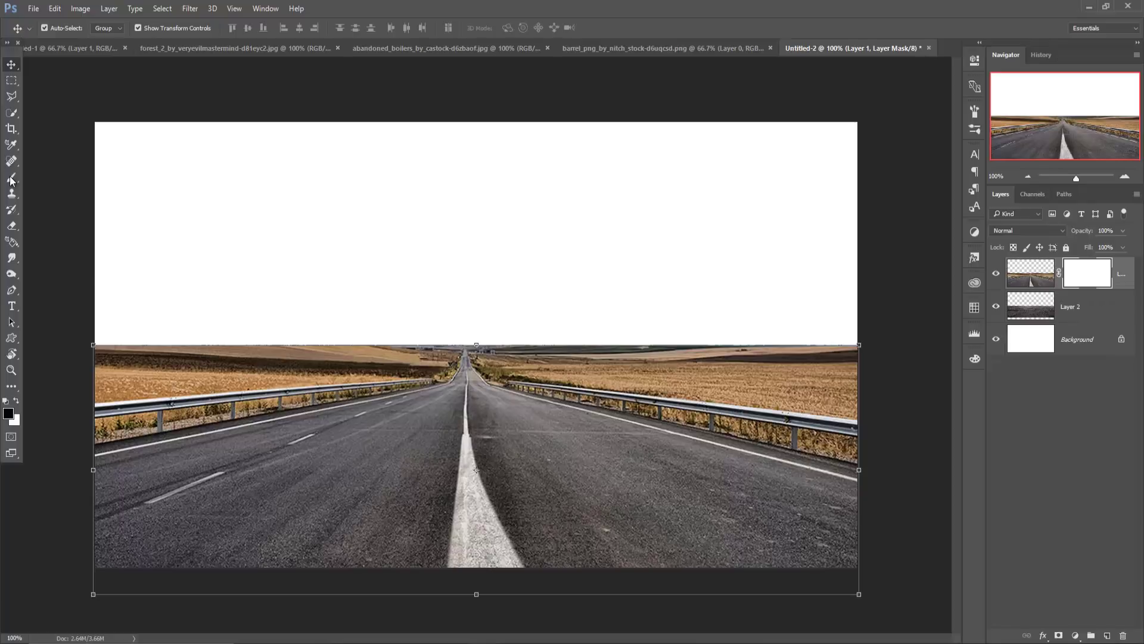
{"action": "left_click", "coordinate": [11, 179]}
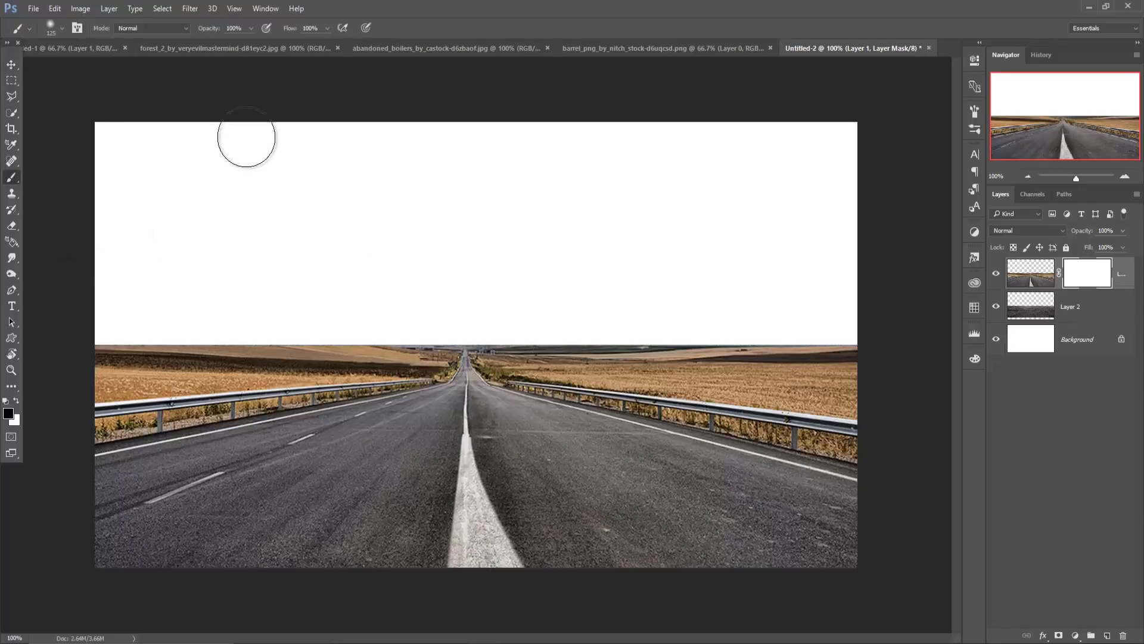
- Paint black on the road mask along the horizon to reveal the burned trees and haze
{"action": "key", "text": "bracketleft"}
{"action": "key", "text": "bracketleft"}
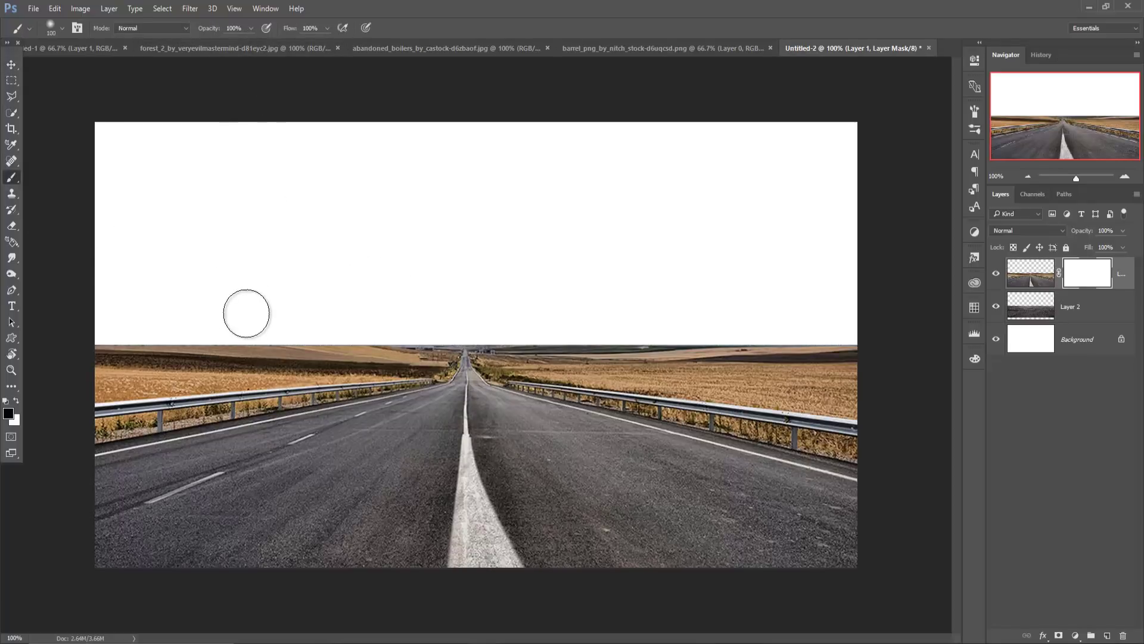
{"action": "mouse_move", "coordinate": [325, 335]}
{"action": "left_mouse_down"}
{"action": "mouse_move", "coordinate": [179, 353]}
{"action": "mouse_move", "coordinate": [102, 332]}
{"action": "left_mouse_up"}
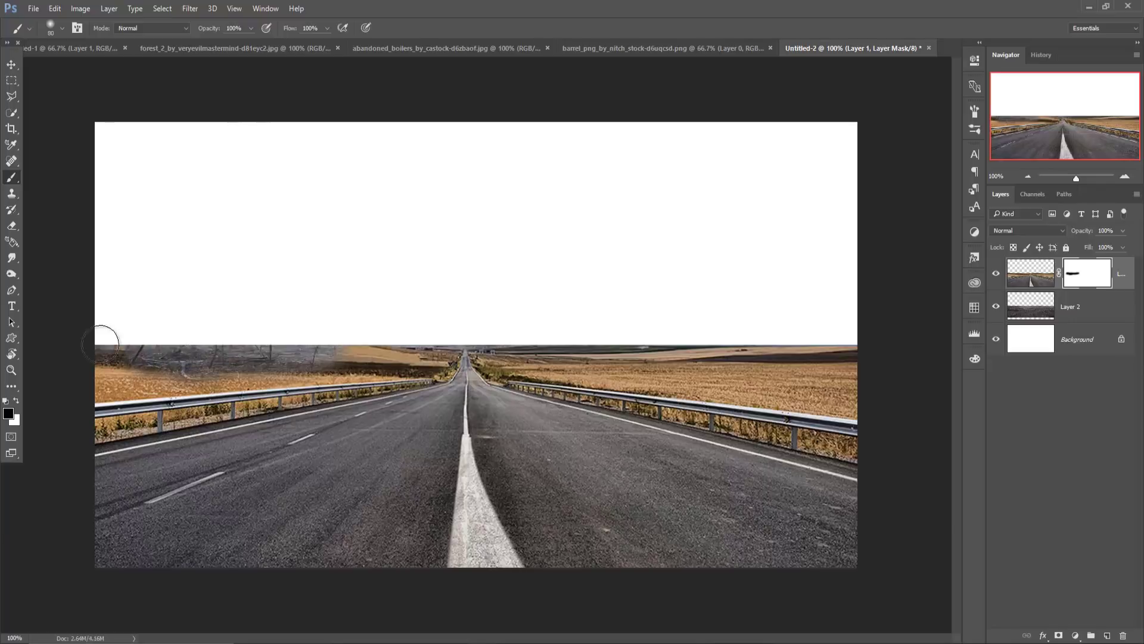
{"action": "key", "text": "bracketleft"}
{"action": "left_click_drag", "start_coordinate": [249, 339], "coordinate": [465, 335]}
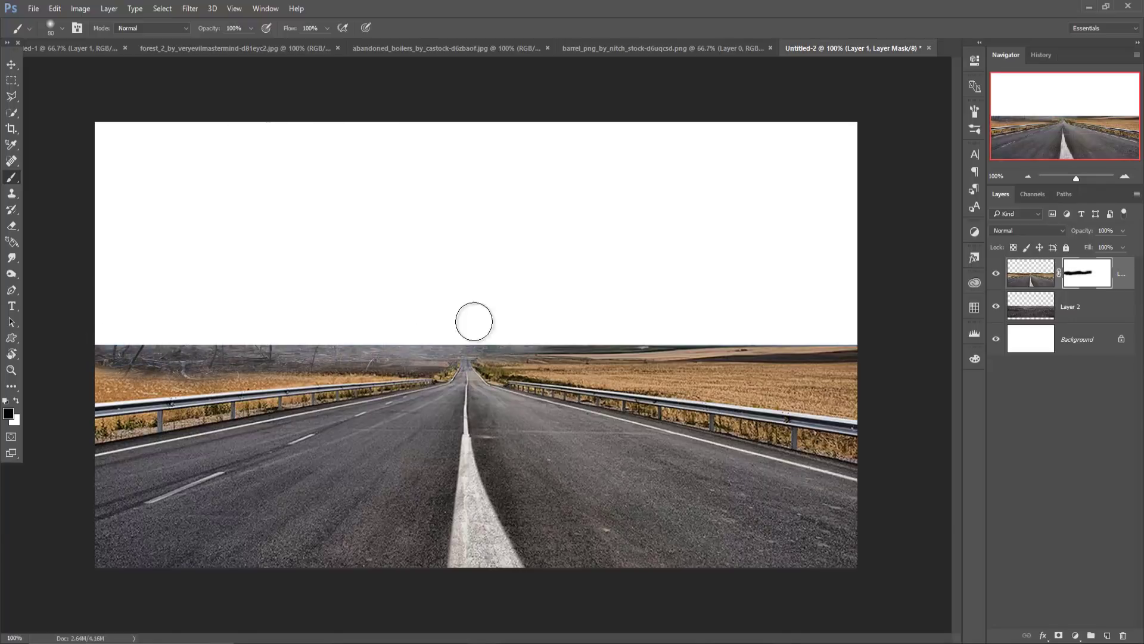
{"action": "left_click_drag", "start_coordinate": [601, 330], "coordinate": [852, 343]}
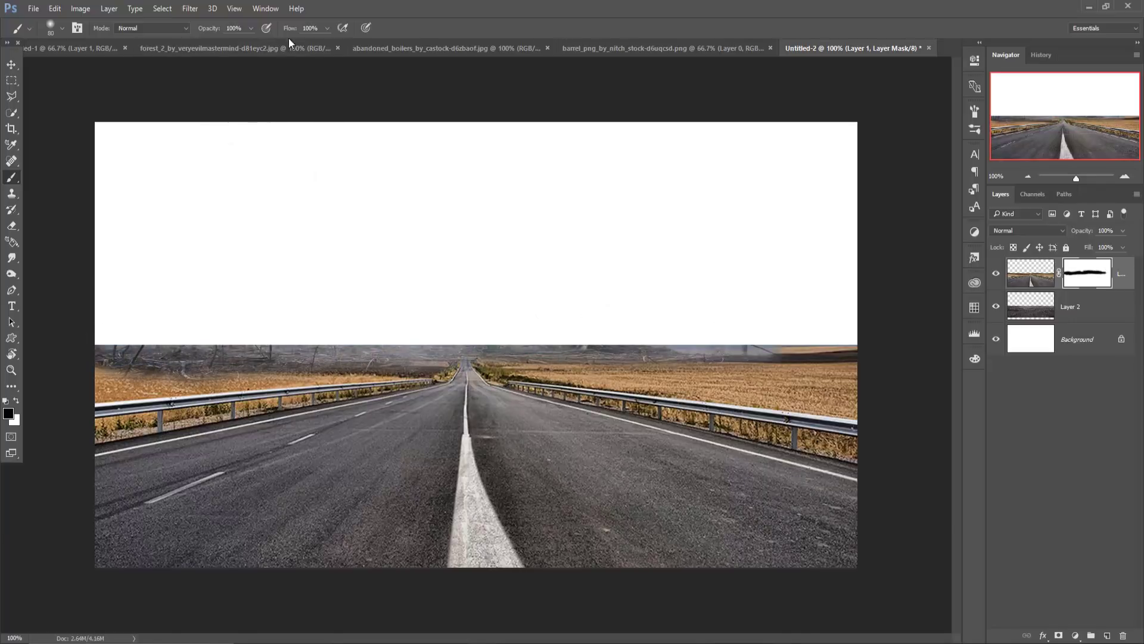
- At 52% brush opacity, mask the fields and guardrails so debris flanks both road edges
{"action": "key", "text": "5"}
{"action": "key", "text": "2"}
{"action": "mouse_move", "coordinate": [624, 340]}
{"action": "left_mouse_down"}
{"action": "mouse_move", "coordinate": [566, 340]}
{"action": "mouse_move", "coordinate": [631, 379]}
{"action": "mouse_move", "coordinate": [511, 360]}
{"action": "mouse_move", "coordinate": [499, 369]}
{"action": "mouse_move", "coordinate": [739, 396]}
{"action": "left_mouse_up"}
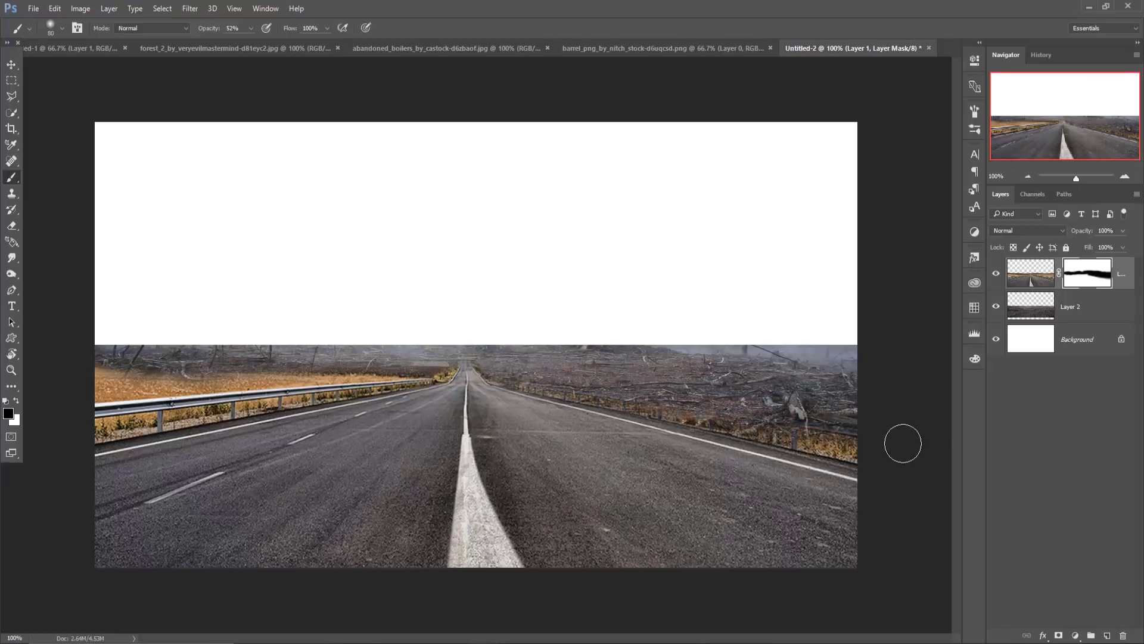
{"action": "left_click_drag", "start_coordinate": [902, 441], "coordinate": [785, 415]}
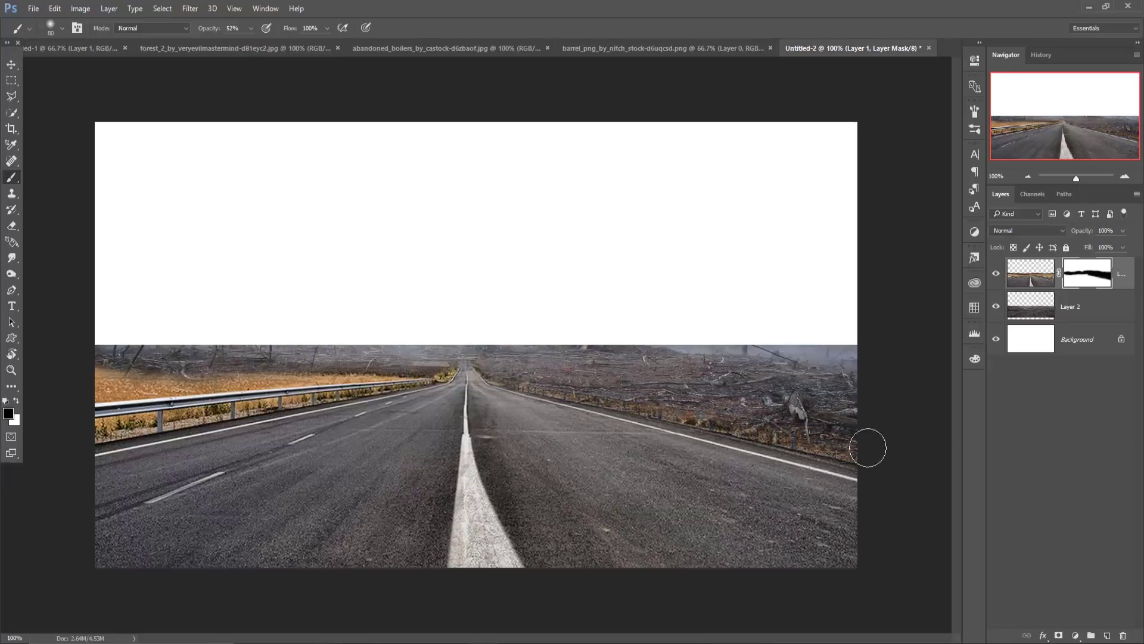
{"action": "left_click_drag", "start_coordinate": [772, 440], "coordinate": [535, 384]}
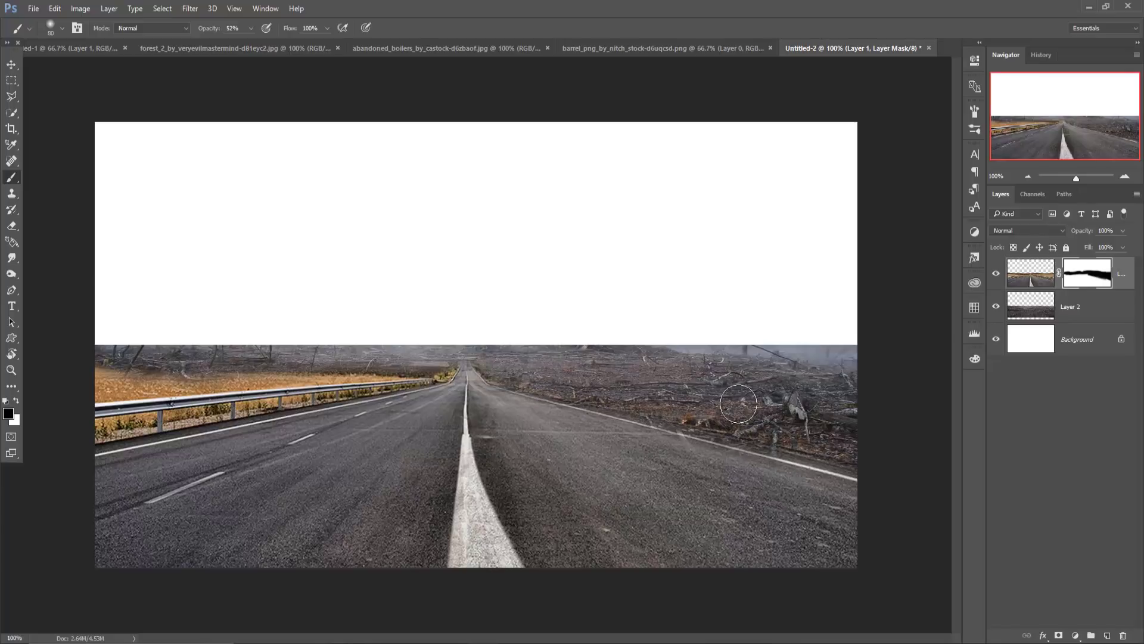
{"action": "left_click_drag", "start_coordinate": [392, 360], "coordinate": [400, 371]}
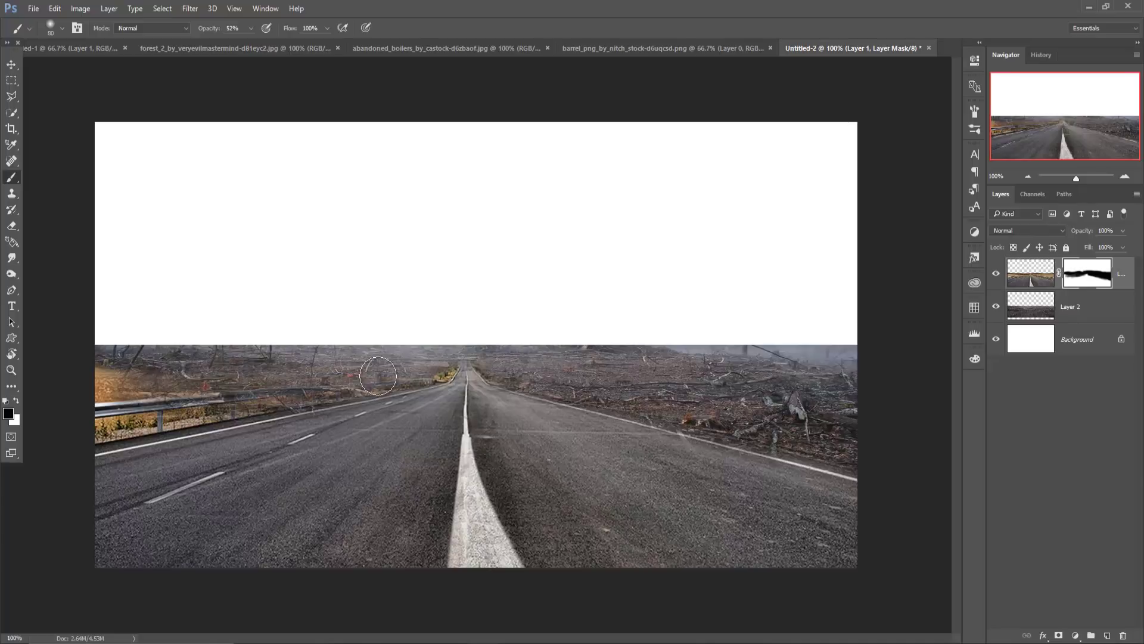
{"action": "left_click_drag", "start_coordinate": [460, 348], "coordinate": [438, 356]}
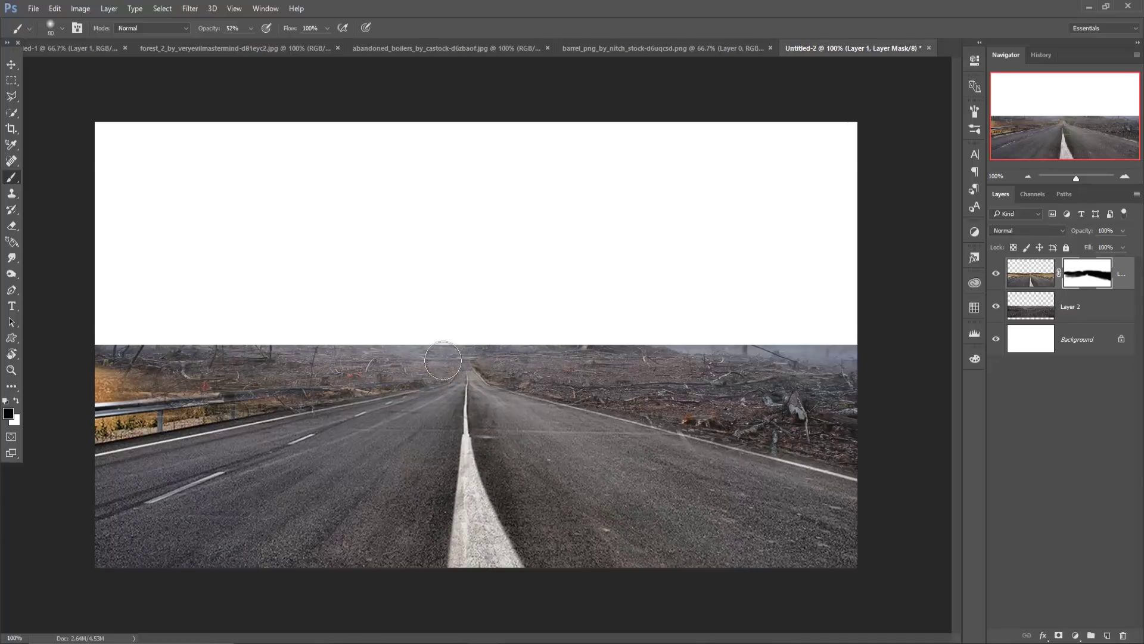
{"action": "mouse_move", "coordinate": [311, 376]}
{"action": "left_mouse_down"}
{"action": "mouse_move", "coordinate": [98, 432]}
{"action": "mouse_move", "coordinate": [146, 370]}
{"action": "left_mouse_up"}
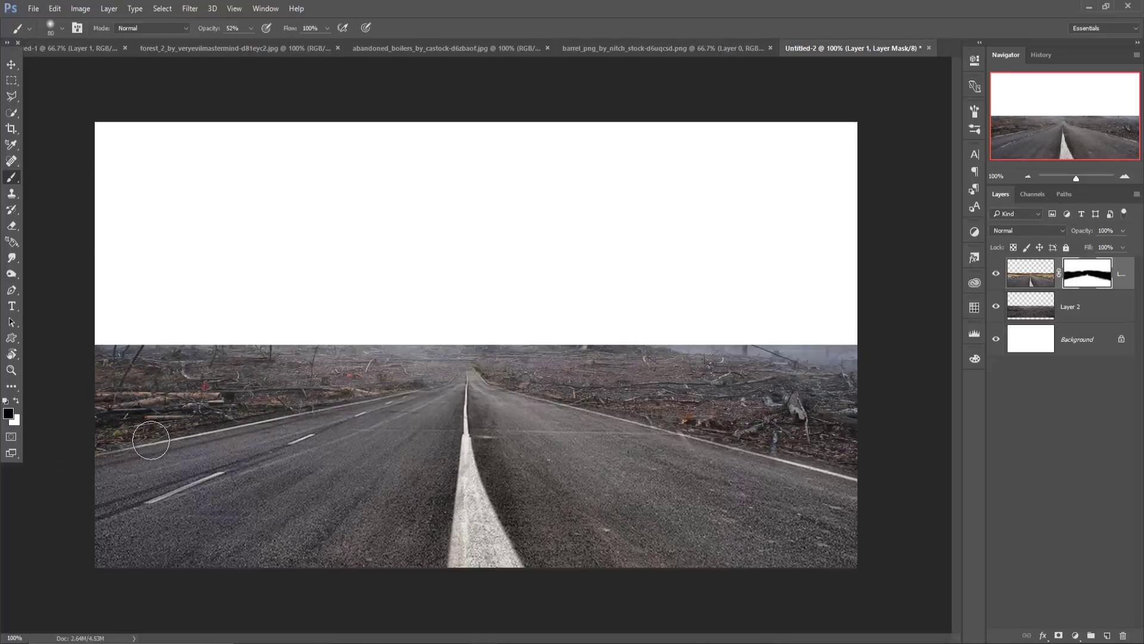
{"action": "left_click", "coordinate": [8, 65]}
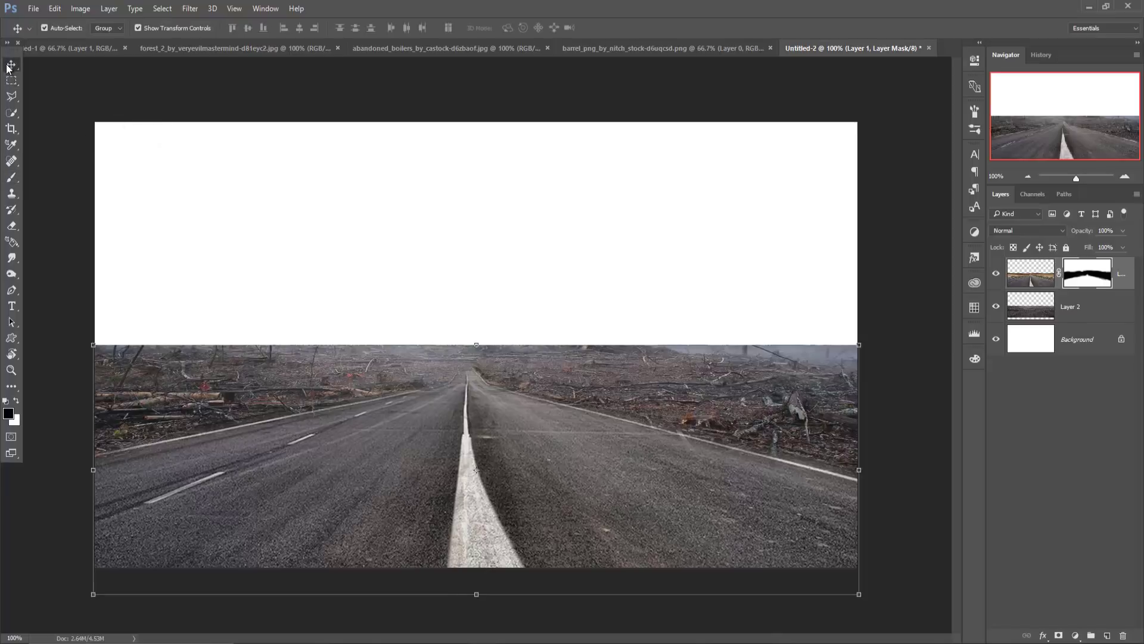
- Drop the foggy forest photo into the road composite as a new layer
{"action": "left_click", "coordinate": [233, 44]}
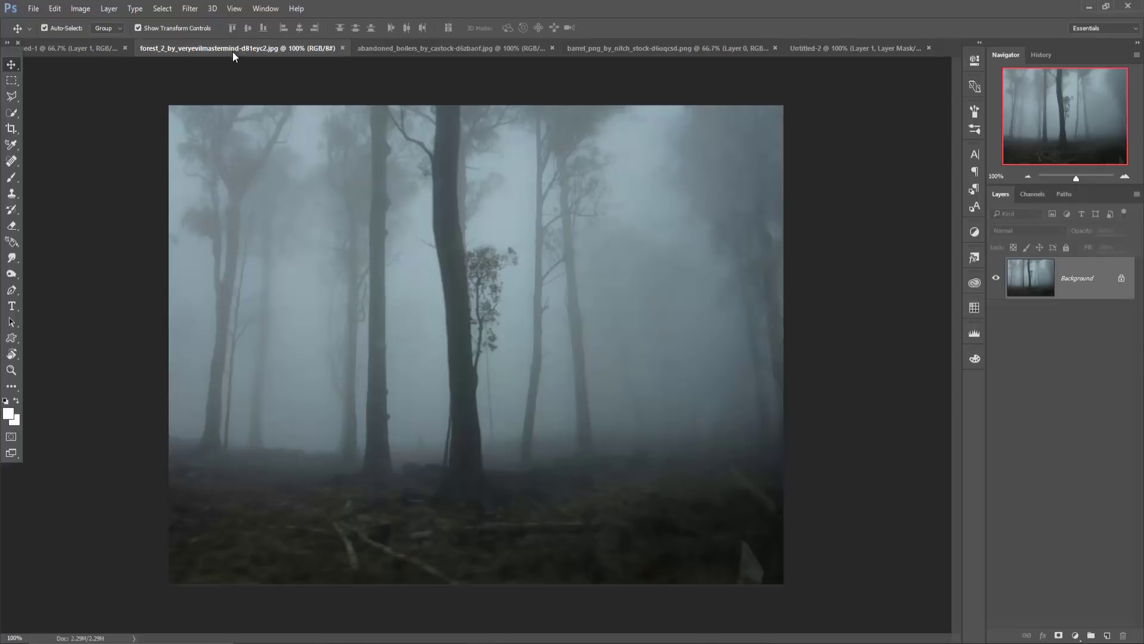
{"action": "mouse_move", "coordinate": [232, 48]}
{"action": "left_mouse_down"}
{"action": "mouse_move", "coordinate": [915, 375]}
{"action": "mouse_move", "coordinate": [617, 319]}
{"action": "left_mouse_up"}
{"action": "left_click_drag", "start_coordinate": [1119, 249], "coordinate": [618, 308]}
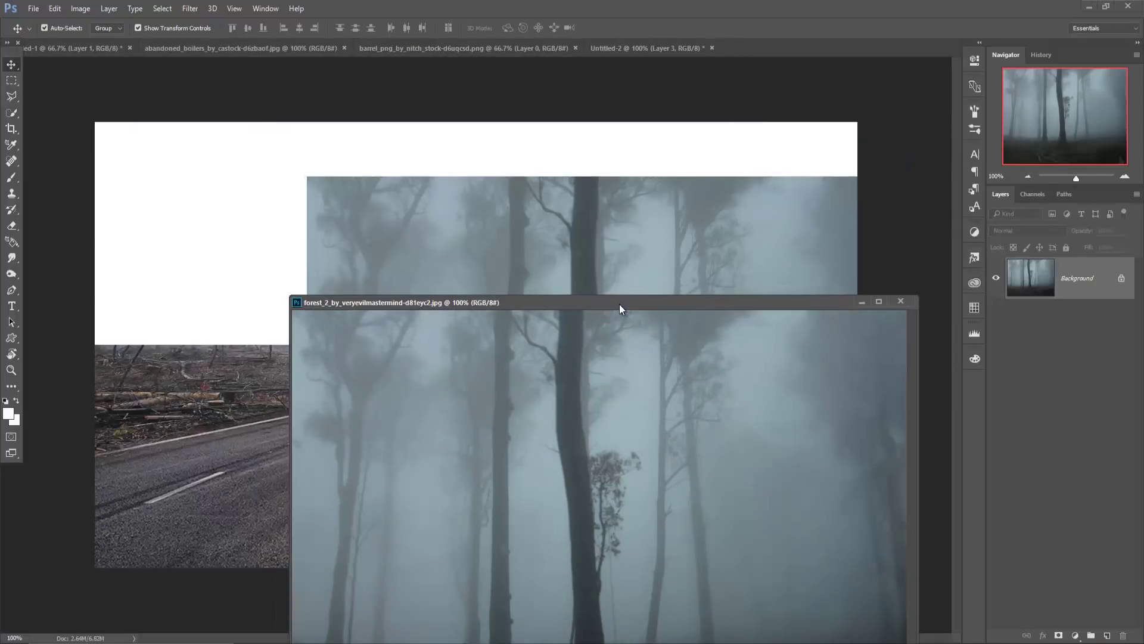
{"action": "key", "text": "ctrl+w"}
- Scale the forest layer to about 125% to cover the canvas and add a layer mask
{"action": "mouse_move", "coordinate": [515, 274]}
{"action": "left_mouse_down"}
{"action": "mouse_move", "coordinate": [365, 227]}
{"action": "mouse_move", "coordinate": [373, 255]}
{"action": "left_mouse_up"}
{"action": "left_click_drag", "start_coordinate": [708, 598], "coordinate": [775, 620]}
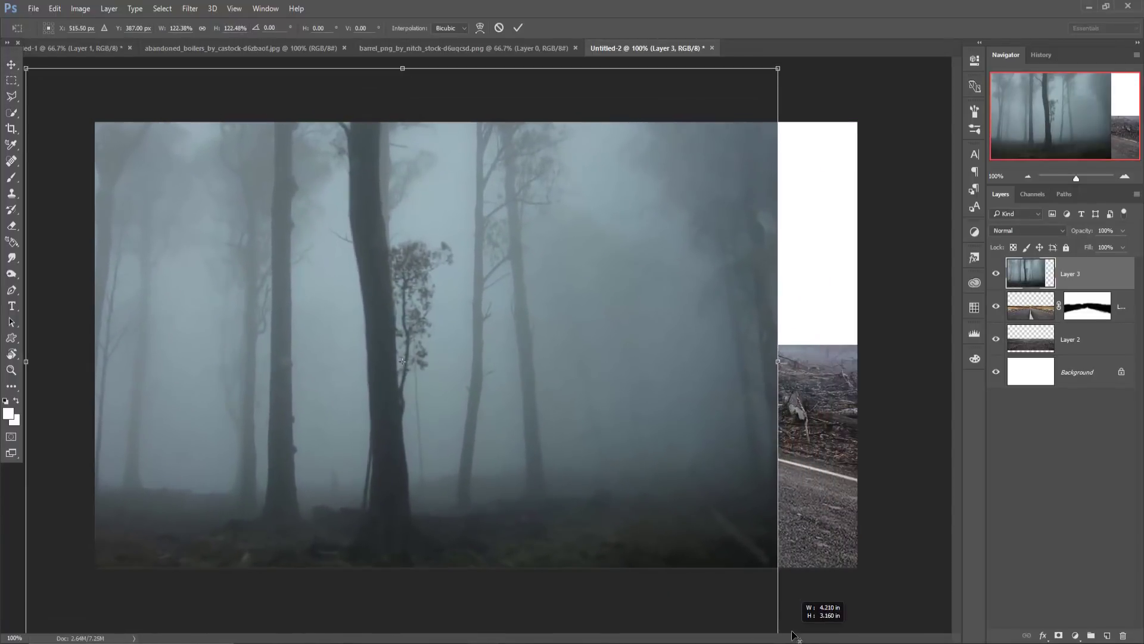
{"action": "mouse_move", "coordinate": [626, 480]}
{"action": "left_mouse_down"}
{"action": "mouse_move", "coordinate": [699, 442]}
{"action": "mouse_move", "coordinate": [685, 442]}
{"action": "left_mouse_up"}
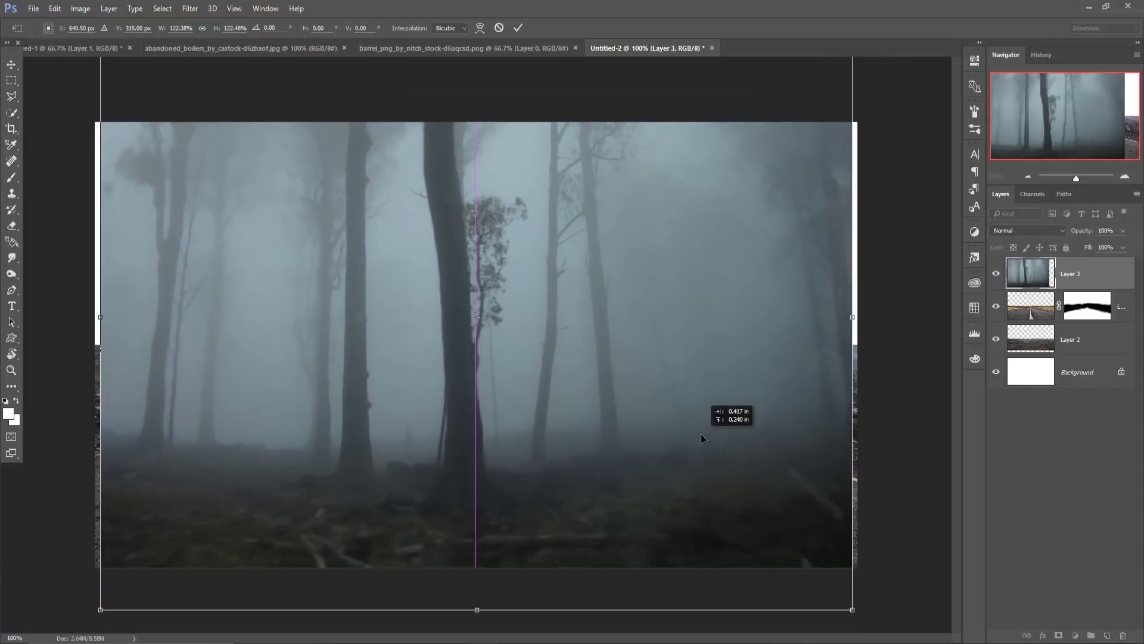
{"action": "left_click_drag", "start_coordinate": [854, 610], "coordinate": [860, 616]}
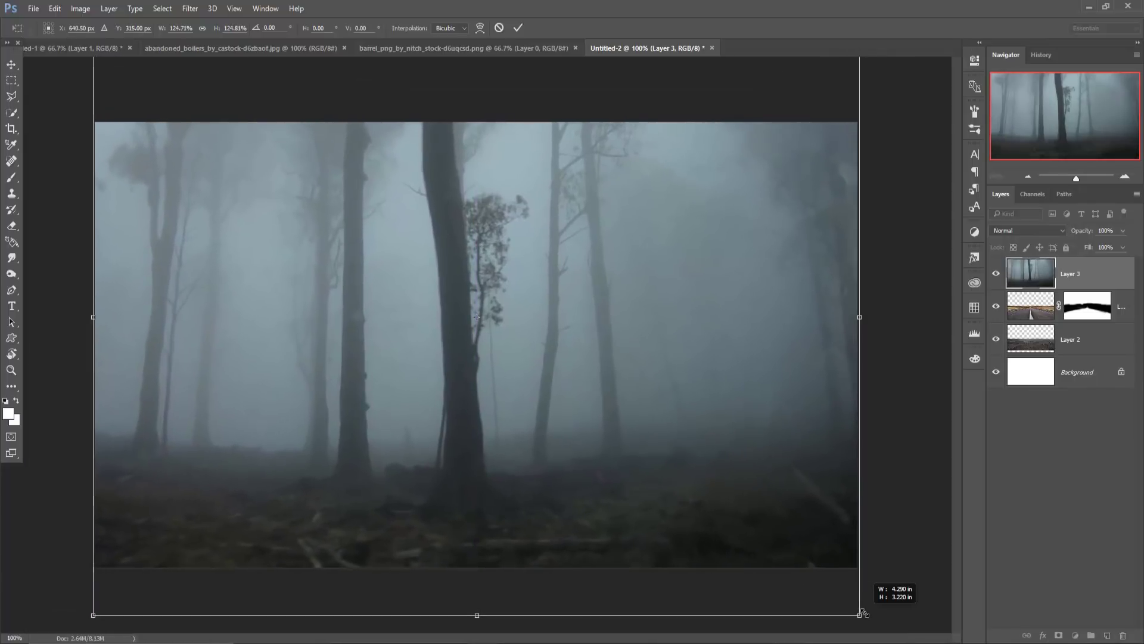
{"action": "mouse_move", "coordinate": [779, 489]}
{"action": "left_mouse_down"}
{"action": "mouse_move", "coordinate": [774, 421]}
{"action": "mouse_move", "coordinate": [785, 489]}
{"action": "left_mouse_up"}
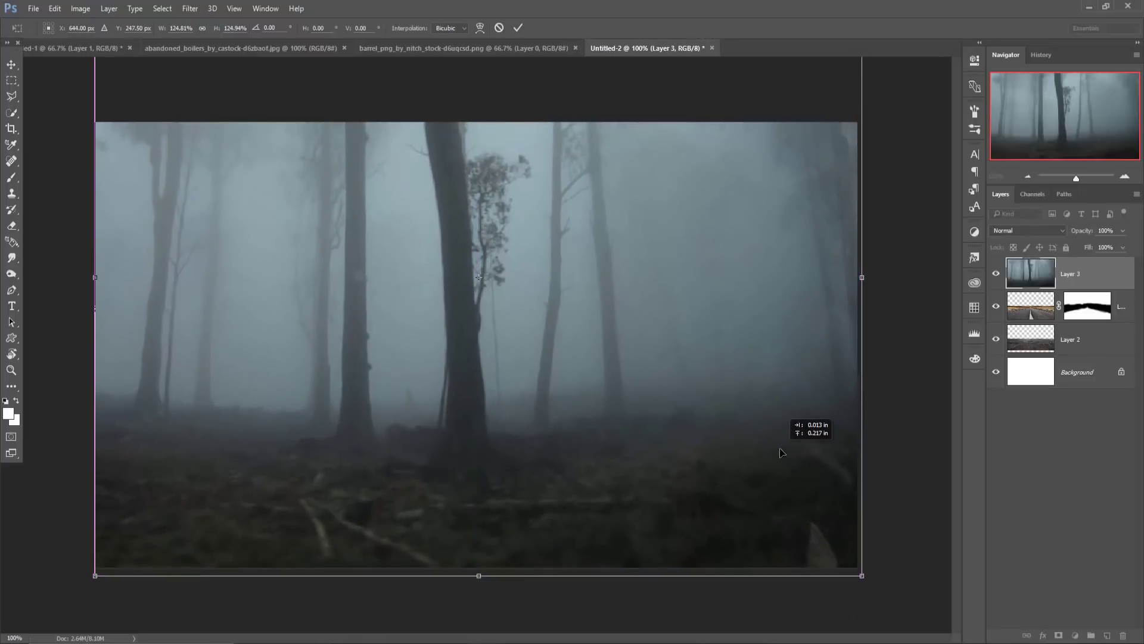
{"action": "left_click", "coordinate": [519, 28]}
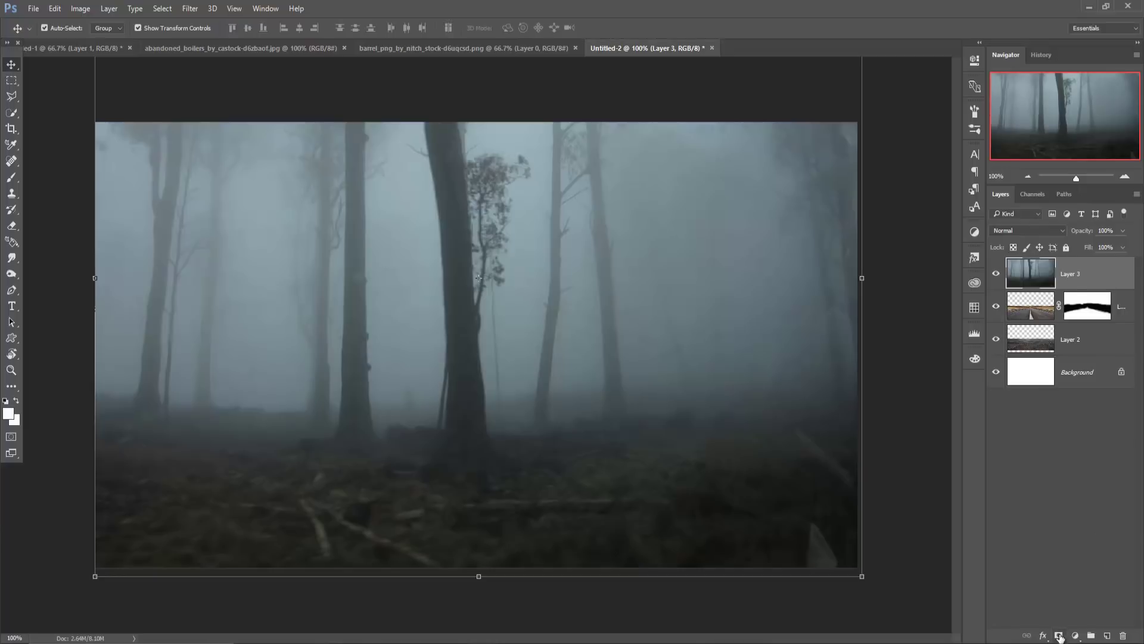
{"action": "left_click", "coordinate": [1059, 635]}
- Paint black with a 250 px brush across the forest mask's lower half to reveal the road
{"action": "left_click", "coordinate": [5, 185]}
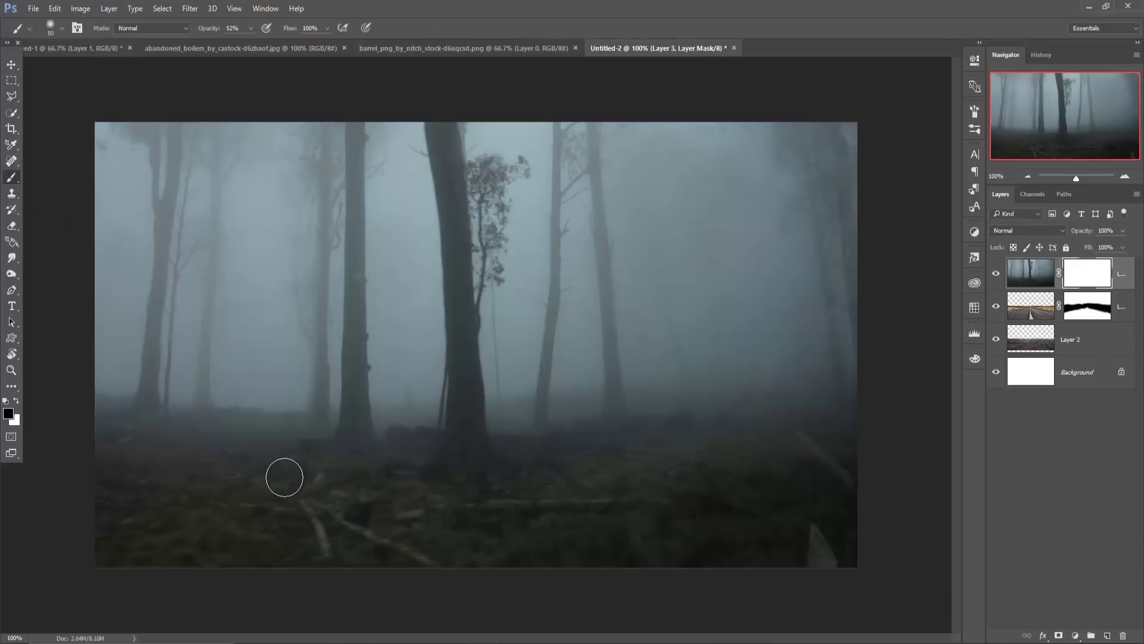
{"action": "key", "text": "bracketright"}
{"action": "key", "text": "bracketright"}
{"action": "key", "text": "bracketright"}
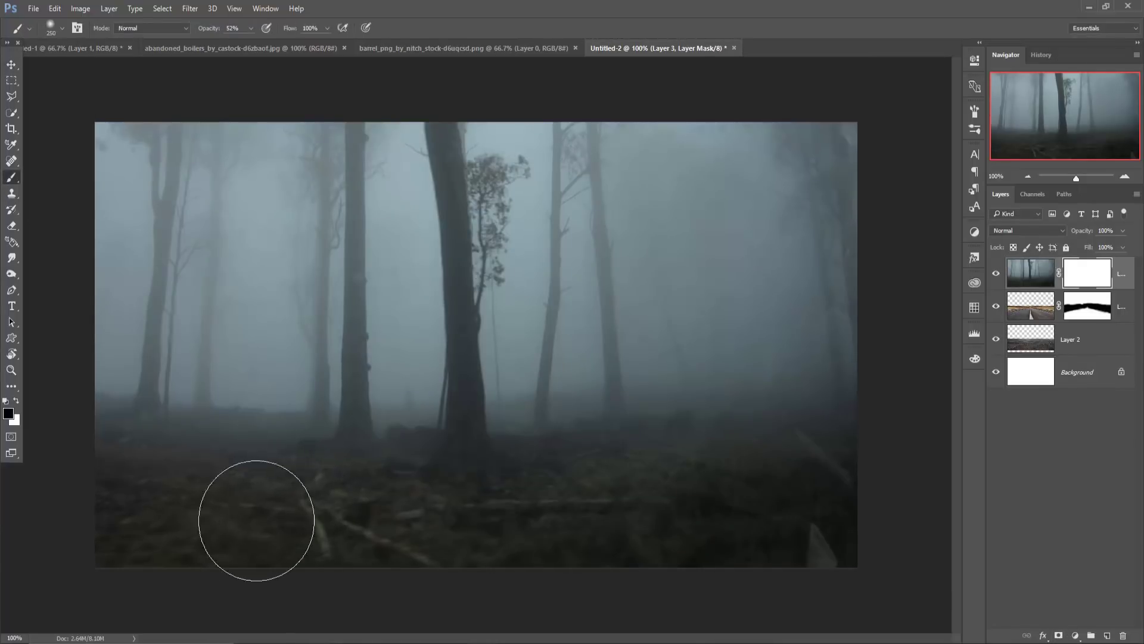
{"action": "mouse_move", "coordinate": [255, 511]}
{"action": "left_mouse_down"}
{"action": "mouse_move", "coordinate": [224, 499]}
{"action": "mouse_move", "coordinate": [353, 561]}
{"action": "mouse_move", "coordinate": [225, 500]}
{"action": "mouse_move", "coordinate": [503, 493]}
{"action": "mouse_move", "coordinate": [268, 493]}
{"action": "mouse_move", "coordinate": [506, 489]}
{"action": "mouse_move", "coordinate": [524, 472]}
{"action": "mouse_move", "coordinate": [486, 454]}
{"action": "mouse_move", "coordinate": [340, 485]}
{"action": "mouse_move", "coordinate": [639, 457]}
{"action": "mouse_move", "coordinate": [910, 587]}
{"action": "mouse_move", "coordinate": [912, 572]}
{"action": "mouse_move", "coordinate": [841, 575]}
{"action": "left_mouse_up"}
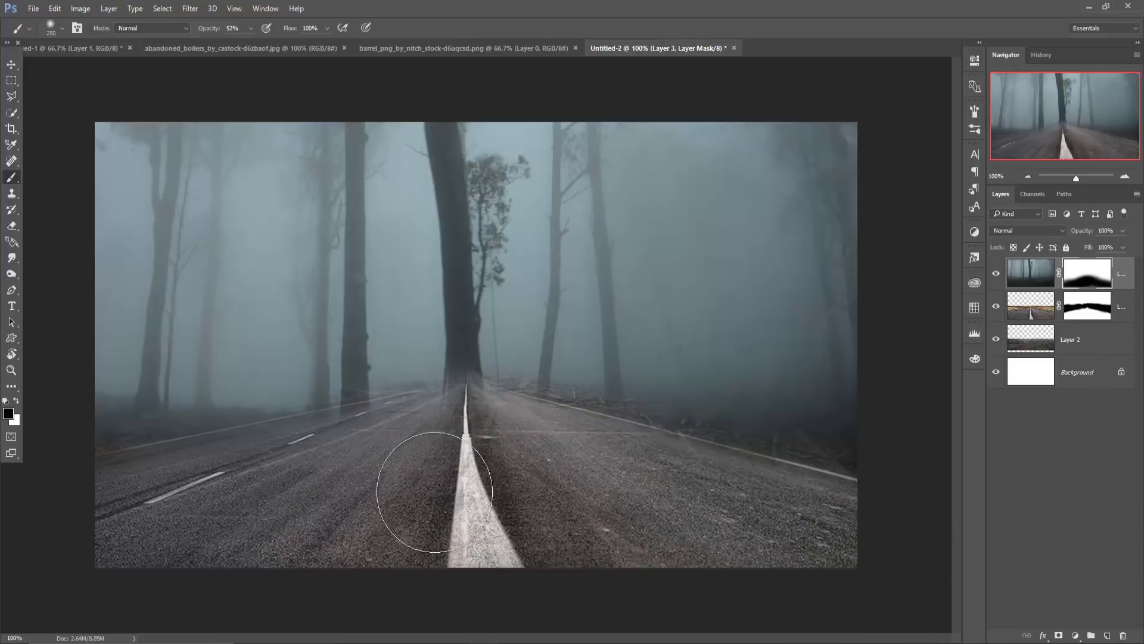
{"action": "mouse_move", "coordinate": [459, 532]}
{"action": "left_mouse_down"}
{"action": "mouse_move", "coordinate": [289, 493]}
{"action": "mouse_move", "coordinate": [224, 567]}
{"action": "mouse_move", "coordinate": [302, 562]}
{"action": "mouse_move", "coordinate": [237, 541]}
{"action": "left_mouse_up"}
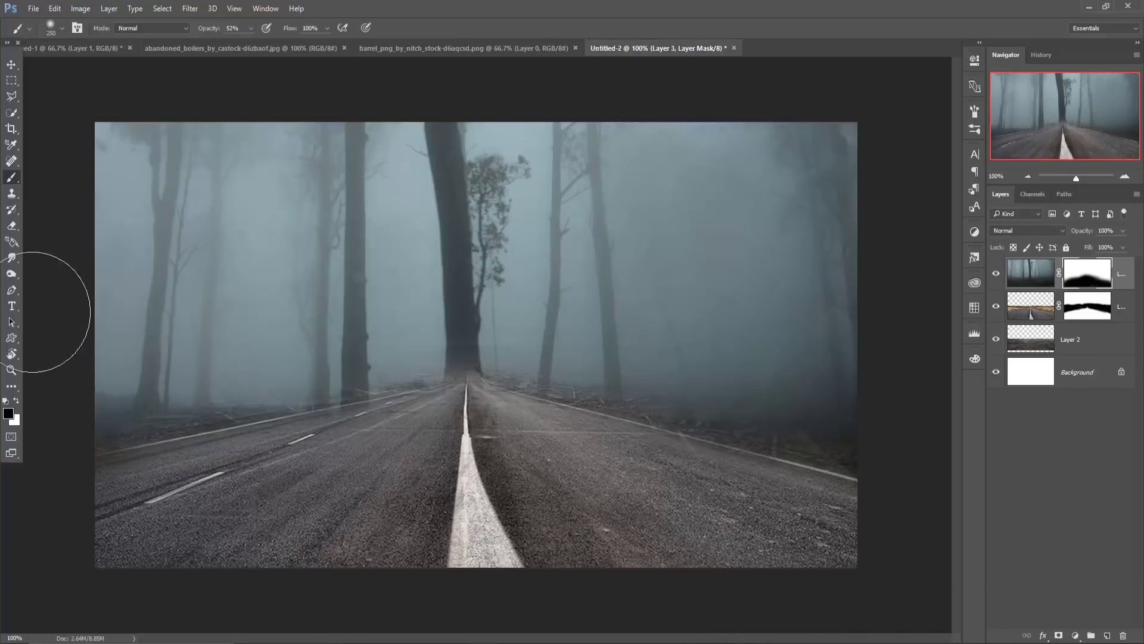
- Duplicate the forest layer and hide the original Layer 3
{"action": "key", "text": "v"}
{"action": "right_click", "coordinate": [1131, 279]}
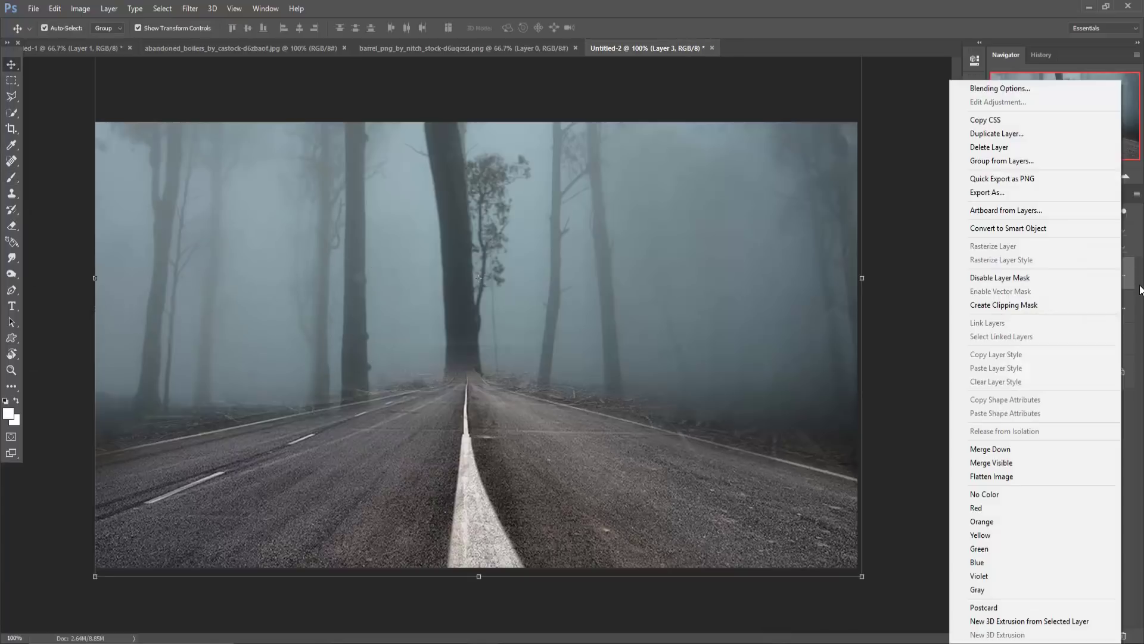
{"action": "key", "text": "Escape"}
{"action": "right_click", "coordinate": [1131, 278]}
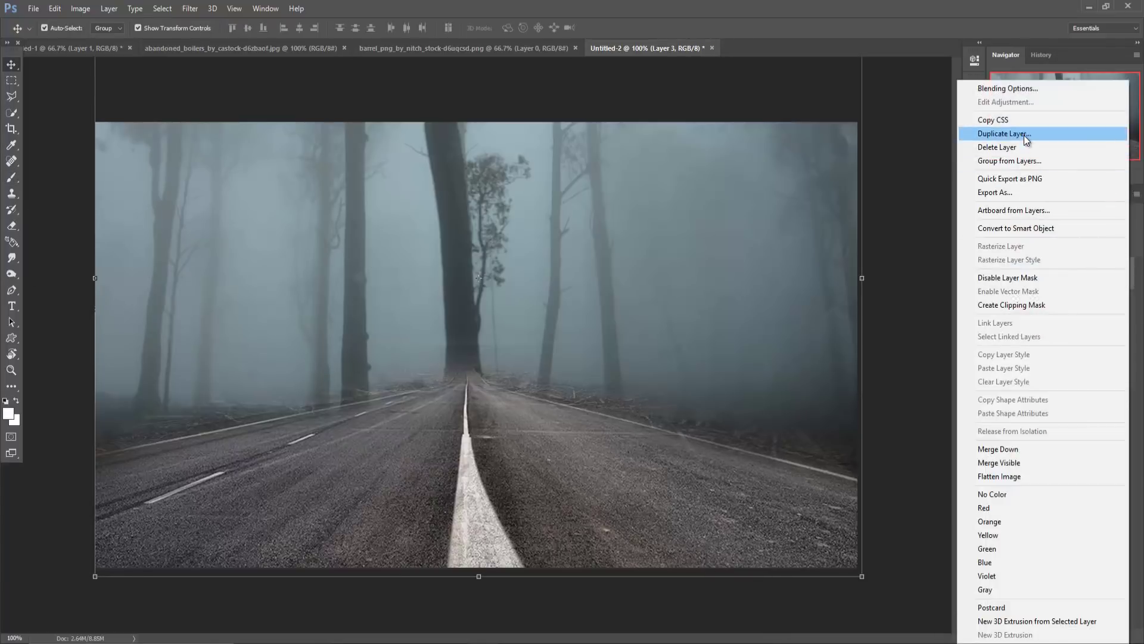
{"action": "left_click", "coordinate": [1013, 133]}
{"action": "left_click", "coordinate": [676, 202]}
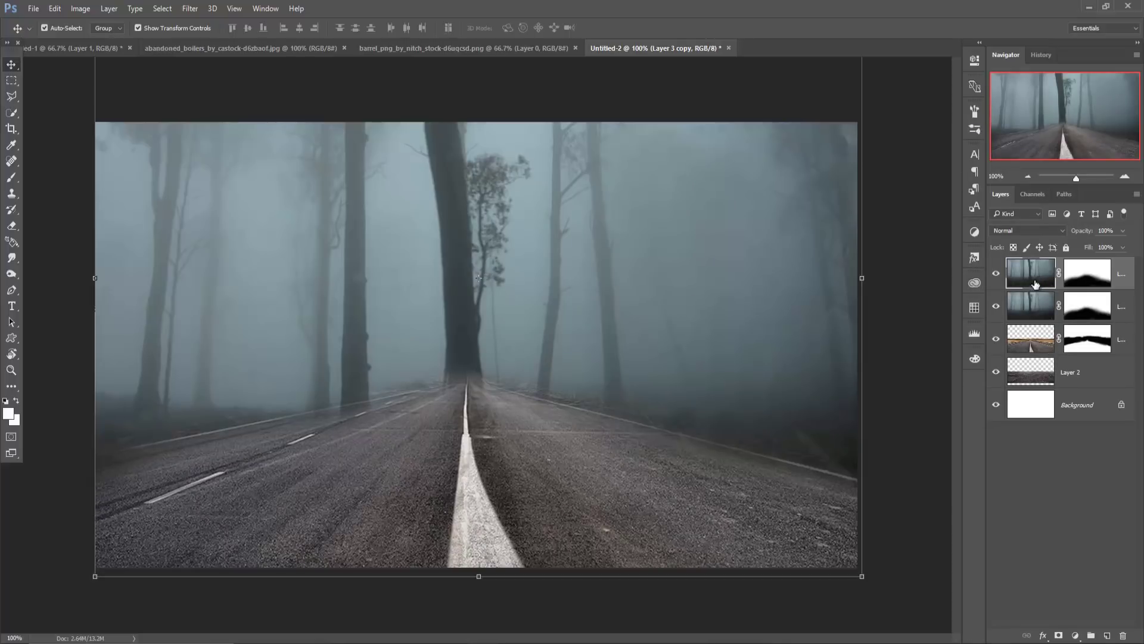
{"action": "left_click", "coordinate": [995, 307]}
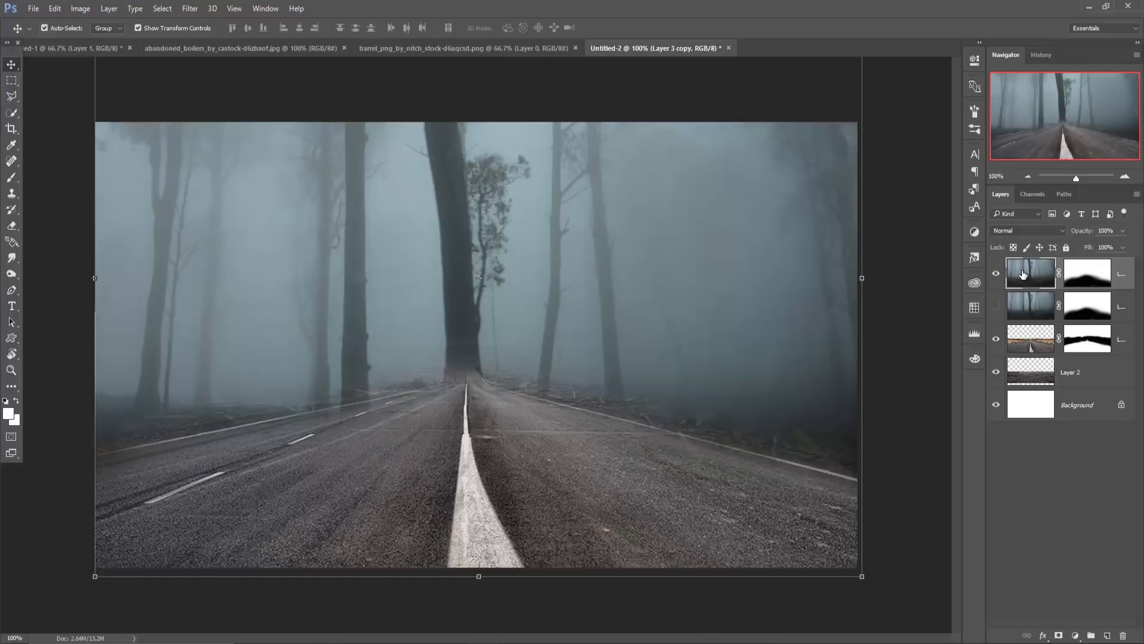
- Shift the fog copy left and enlarge it to about 126%
{"action": "left_click_drag", "start_coordinate": [506, 224], "coordinate": [227, 220]}
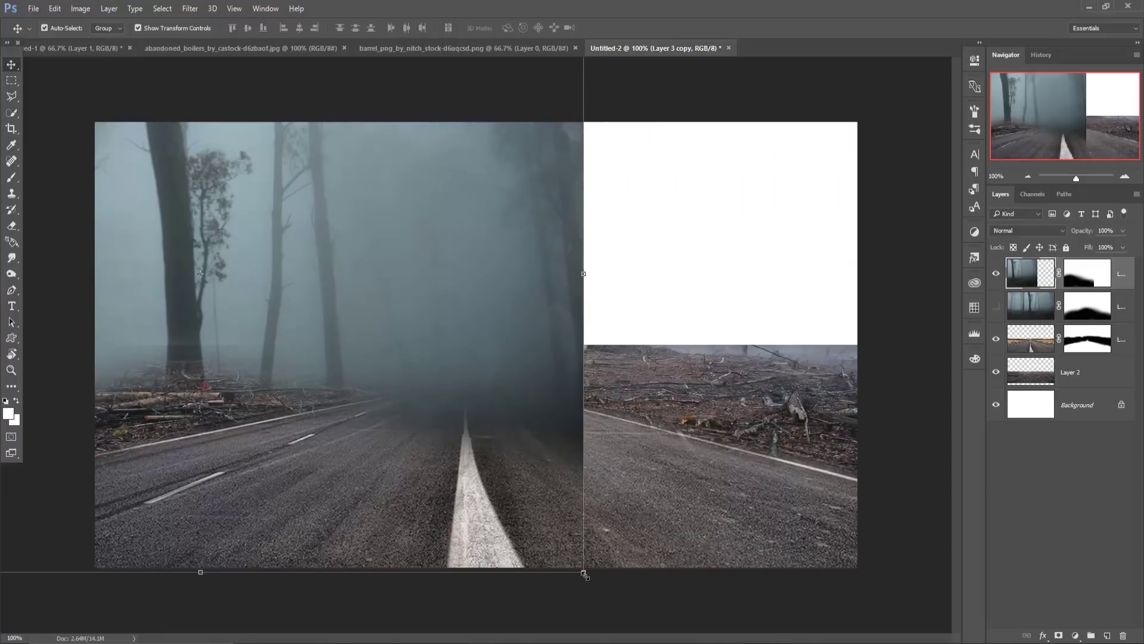
{"action": "mouse_move", "coordinate": [583, 573]}
{"action": "left_mouse_down"}
{"action": "mouse_move", "coordinate": [713, 619]}
{"action": "mouse_move", "coordinate": [716, 605]}
{"action": "left_mouse_up"}
{"action": "mouse_move", "coordinate": [608, 366]}
{"action": "left_mouse_down"}
{"action": "mouse_move", "coordinate": [587, 362]}
{"action": "mouse_move", "coordinate": [606, 444]}
{"action": "left_mouse_up"}
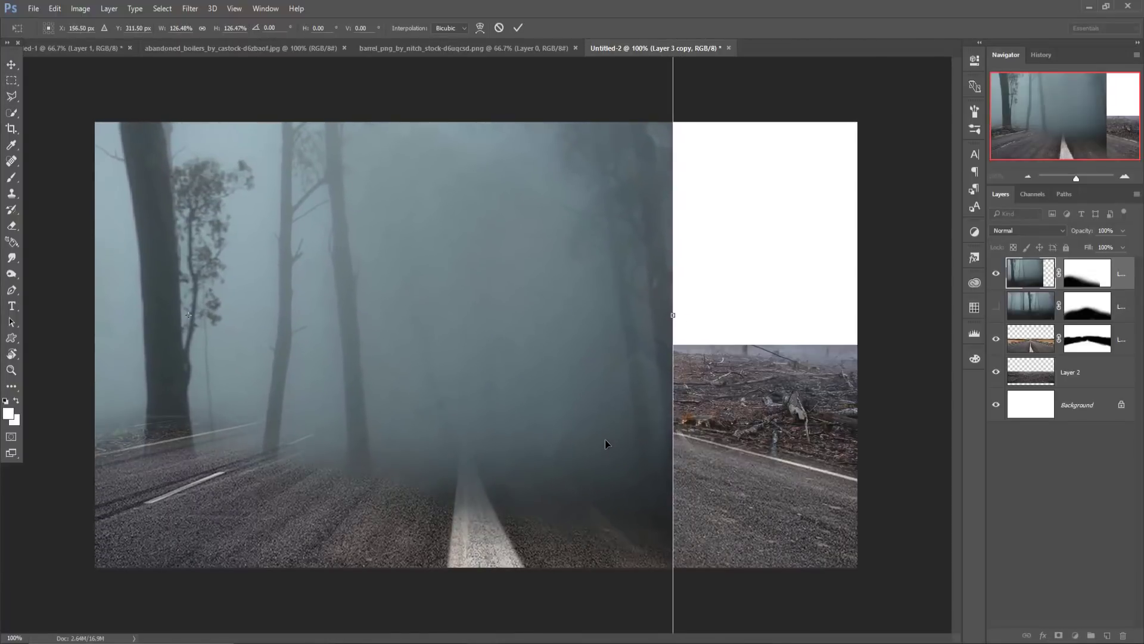
{"action": "left_click", "coordinate": [518, 29]}
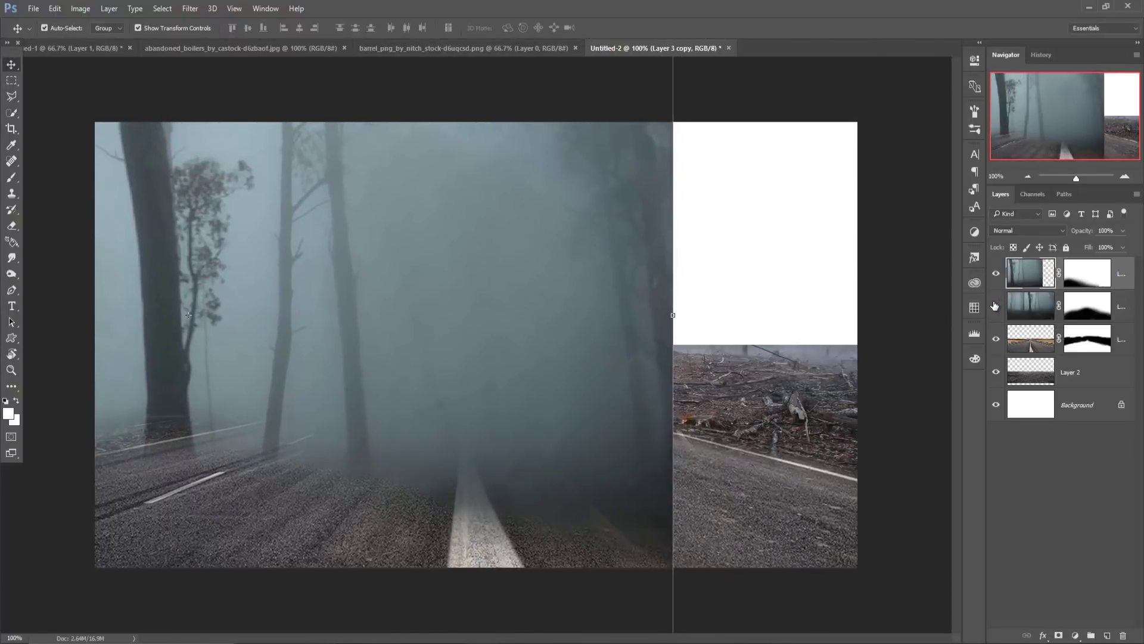
- Show the original forest layer again and undo the stray white brush strokes
{"action": "left_click", "coordinate": [995, 306]}
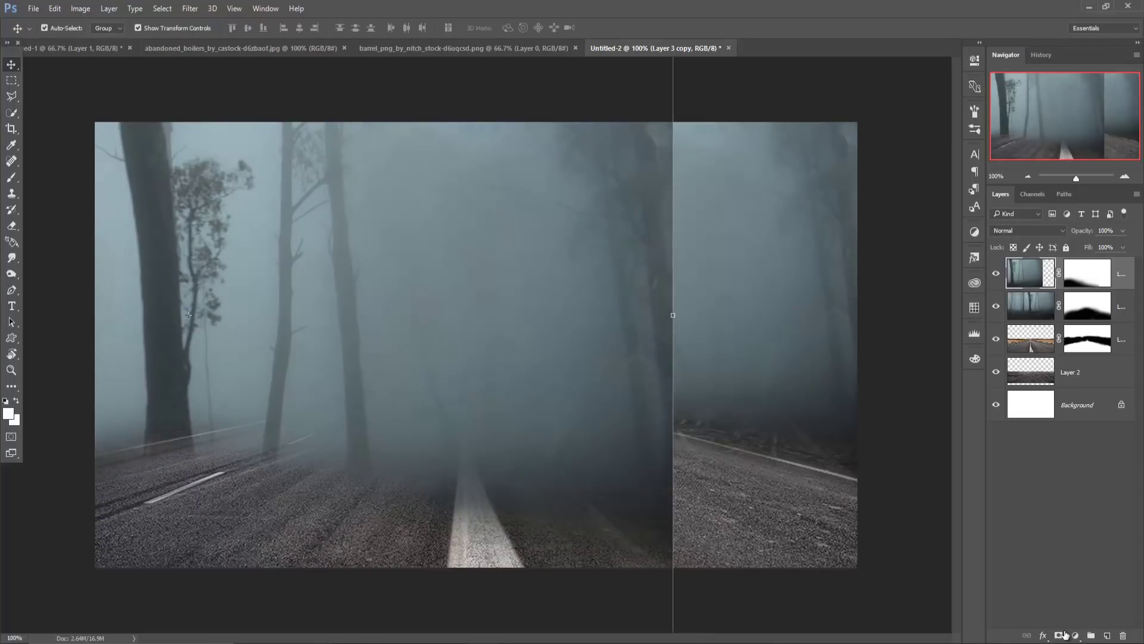
{"action": "key", "text": "b"}
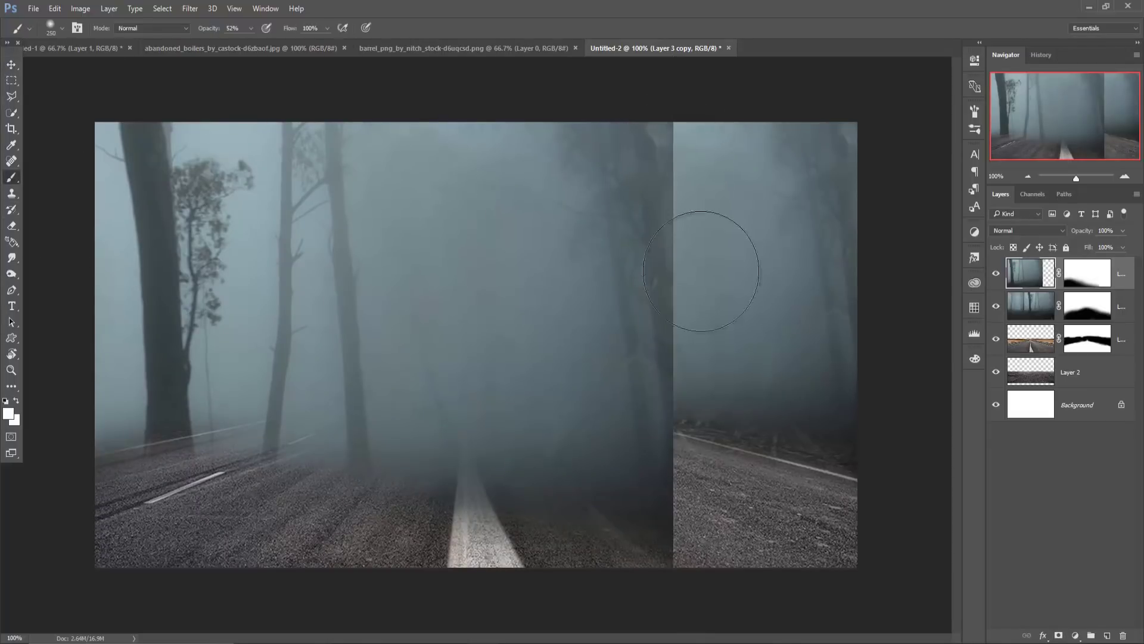
{"action": "mouse_move", "coordinate": [715, 256]}
{"action": "left_mouse_down"}
{"action": "mouse_move", "coordinate": [690, 192]}
{"action": "mouse_move", "coordinate": [691, 204]}
{"action": "left_mouse_up"}
{"action": "key", "text": "ctrl+z"}
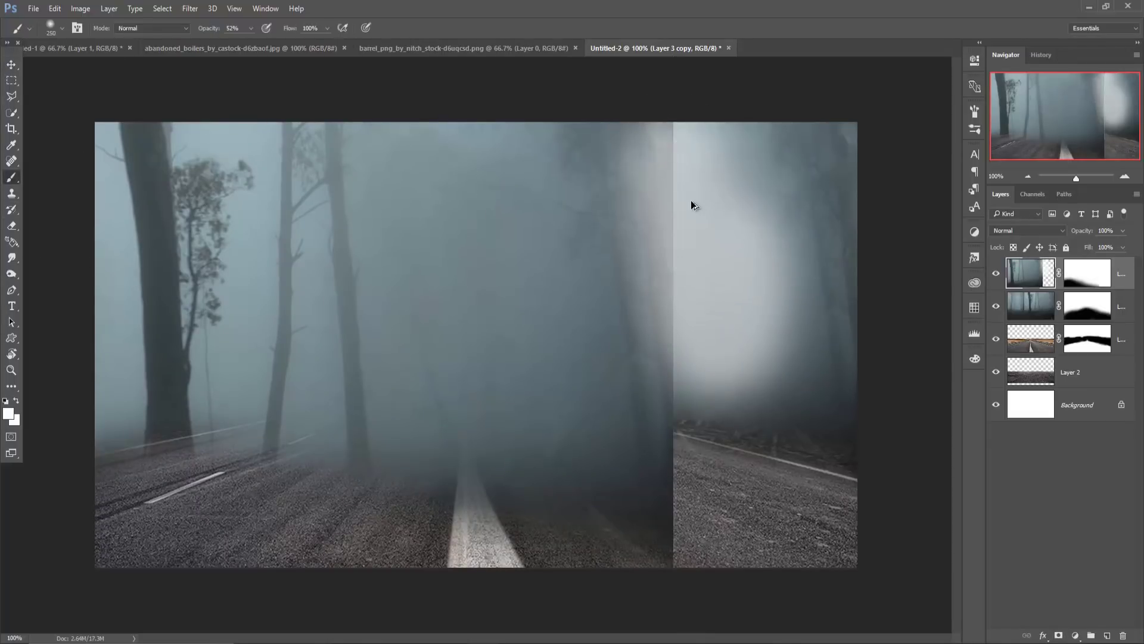
{"action": "key", "text": "ctrl+alt+z"}
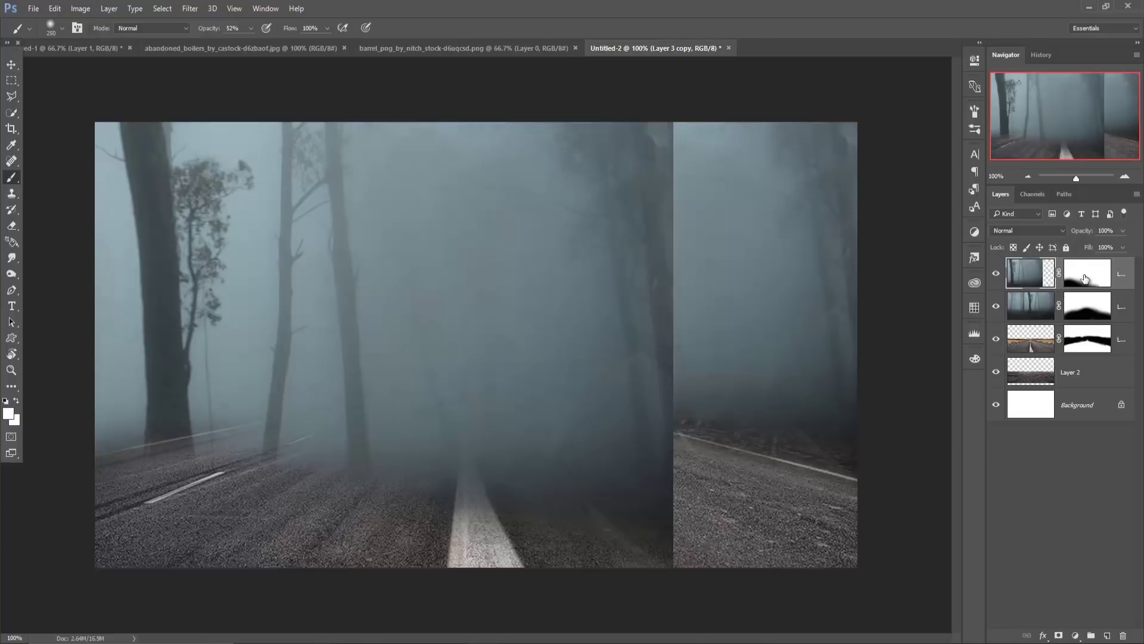
- Paint black on the fog copy's mask to hide its right edge and blend trees and road
{"action": "left_click", "coordinate": [1085, 278]}
{"action": "key", "text": "x"}
{"action": "mouse_move", "coordinate": [685, 286]}
{"action": "left_mouse_down"}
{"action": "mouse_move", "coordinate": [639, 64]}
{"action": "mouse_move", "coordinate": [596, 117]}
{"action": "mouse_move", "coordinate": [685, 301]}
{"action": "left_mouse_up"}
{"action": "mouse_move", "coordinate": [650, 465]}
{"action": "left_mouse_down"}
{"action": "mouse_move", "coordinate": [665, 518]}
{"action": "mouse_move", "coordinate": [549, 447]}
{"action": "mouse_move", "coordinate": [488, 454]}
{"action": "mouse_move", "coordinate": [340, 516]}
{"action": "mouse_move", "coordinate": [455, 511]}
{"action": "mouse_move", "coordinate": [460, 486]}
{"action": "mouse_move", "coordinate": [562, 485]}
{"action": "mouse_move", "coordinate": [477, 417]}
{"action": "left_mouse_up"}
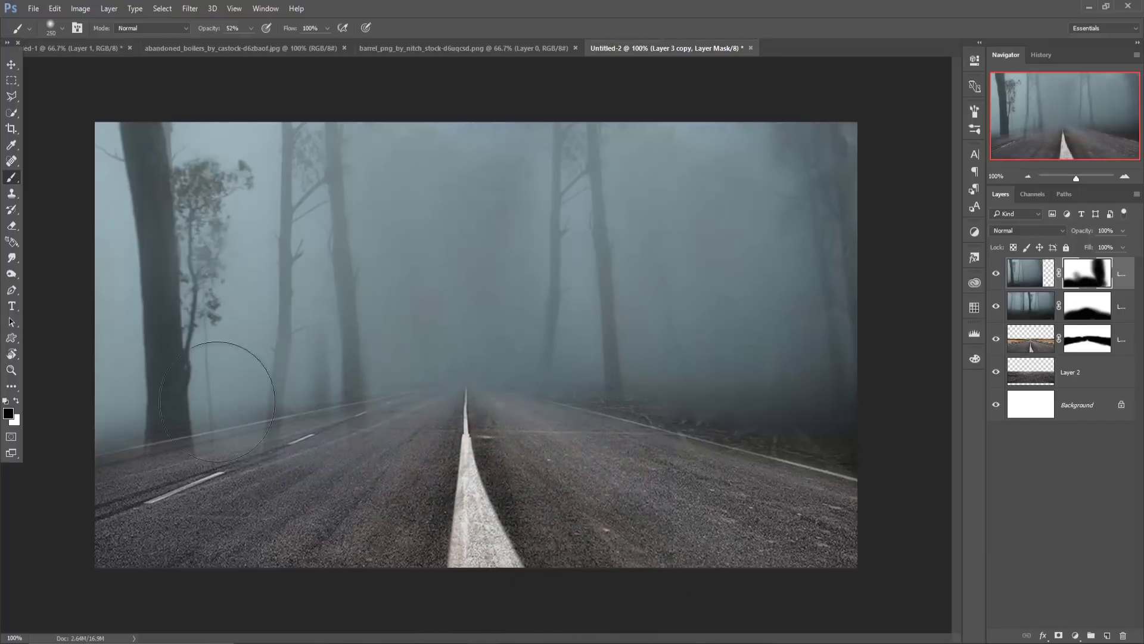
{"action": "mouse_move", "coordinate": [217, 401]}
{"action": "left_mouse_down"}
{"action": "mouse_move", "coordinate": [256, 307]}
{"action": "mouse_move", "coordinate": [153, 153]}
{"action": "mouse_move", "coordinate": [128, 306]}
{"action": "mouse_move", "coordinate": [148, 444]}
{"action": "mouse_move", "coordinate": [209, 393]}
{"action": "left_mouse_up"}
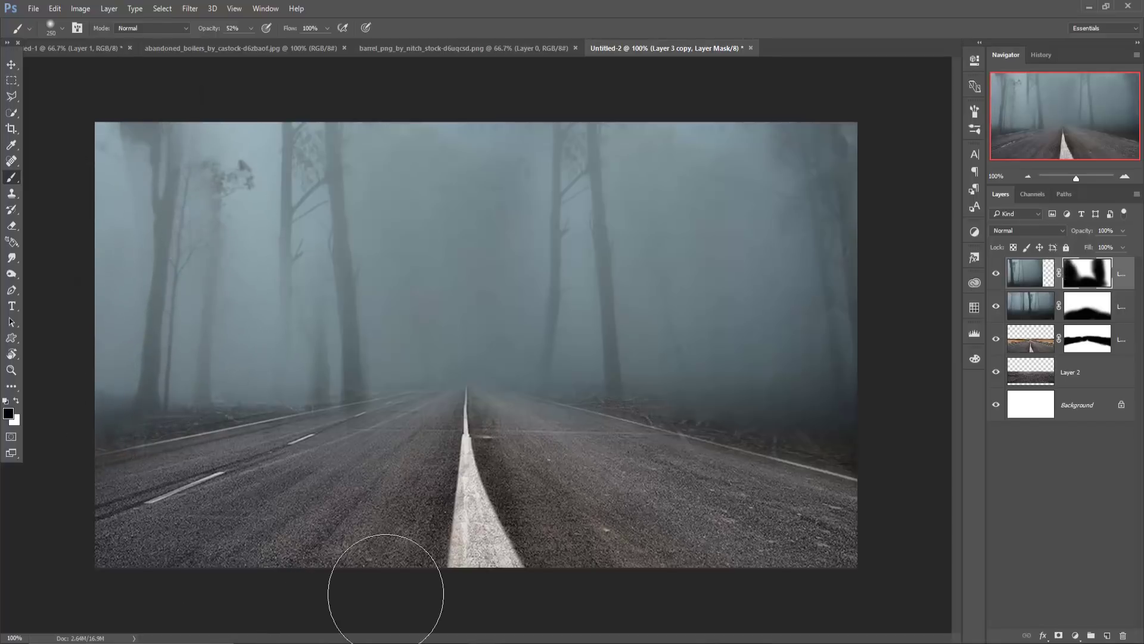
{"action": "left_click_drag", "start_coordinate": [447, 485], "coordinate": [467, 459]}
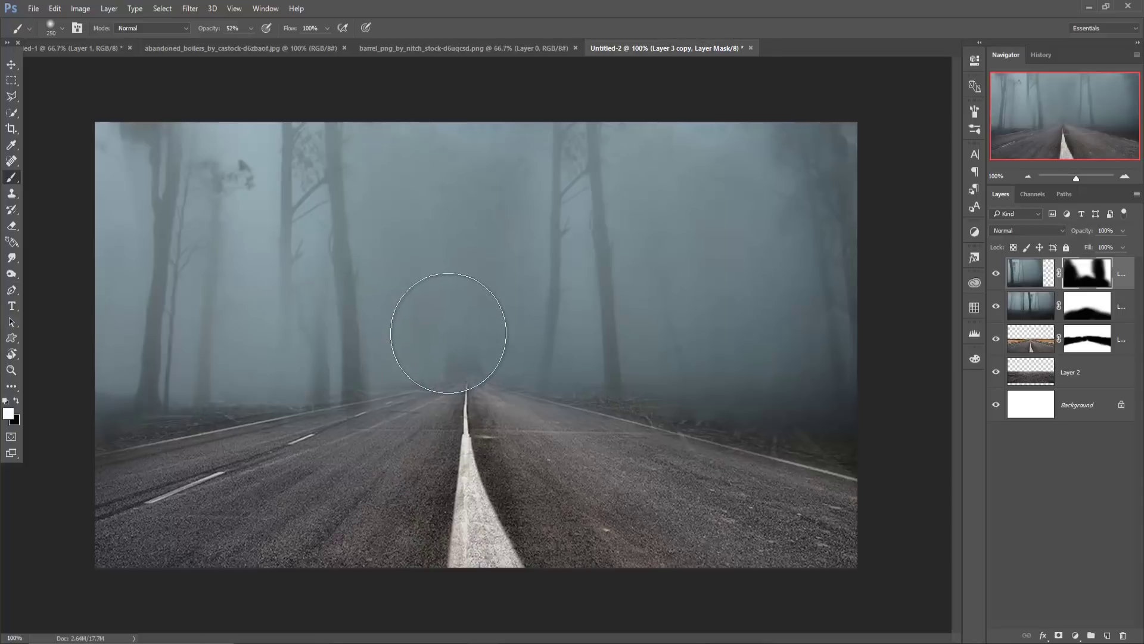
{"action": "key", "text": "bracketleft"}
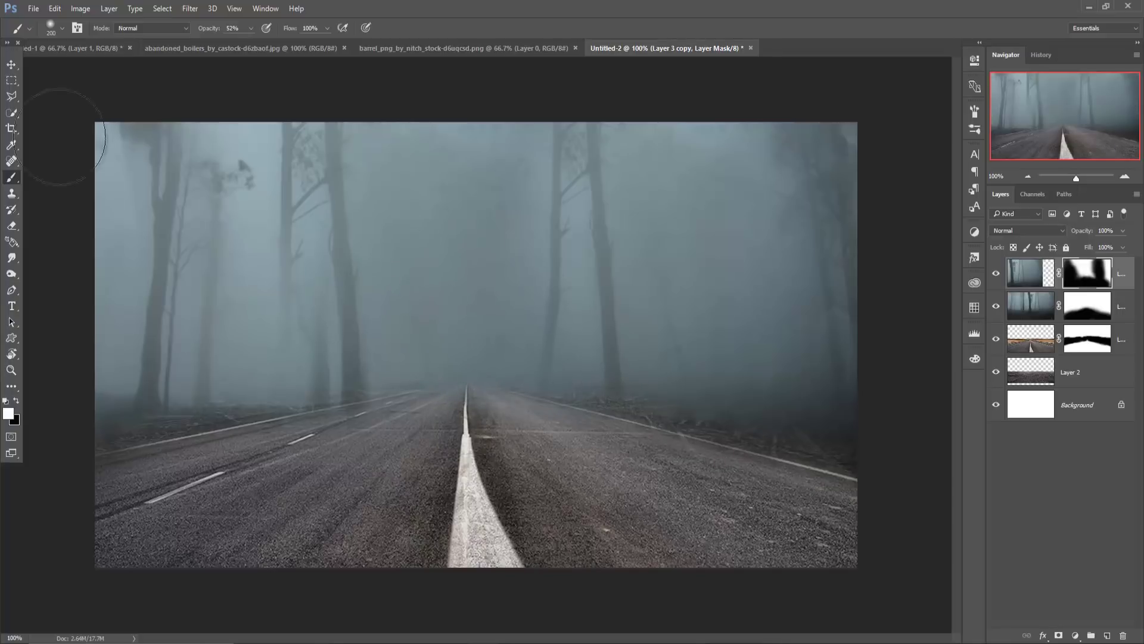
{"action": "left_click", "coordinate": [11, 66]}
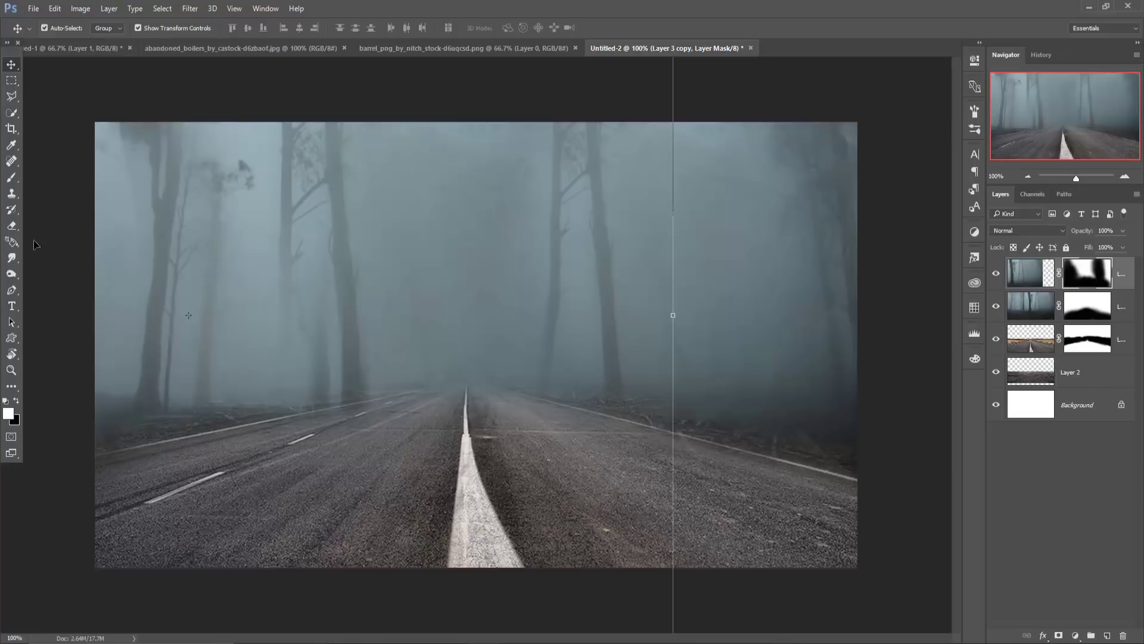
- Paint white on the top mask to restore the foliage left of centre, then switch to a smaller black brush
{"action": "left_click", "coordinate": [12, 177]}
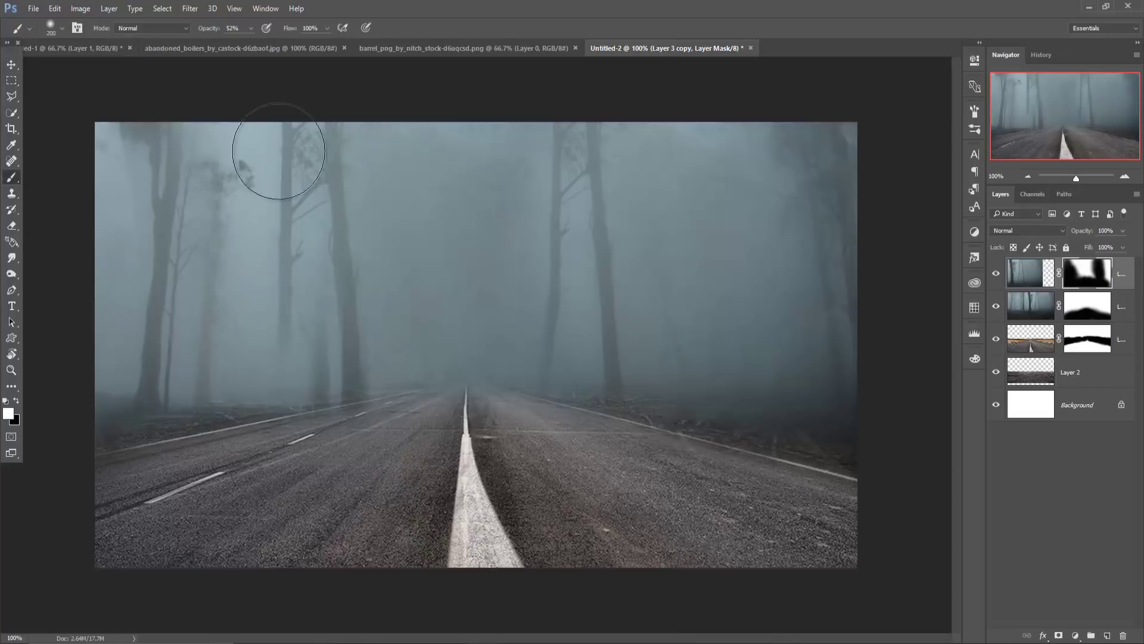
{"action": "left_click_drag", "start_coordinate": [274, 158], "coordinate": [278, 307]}
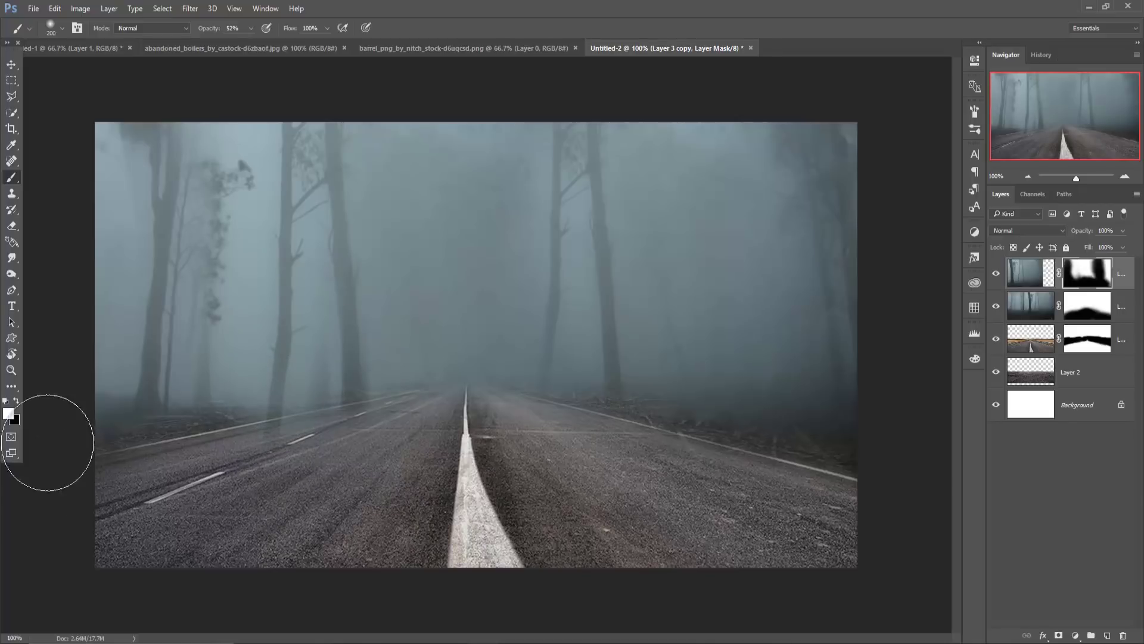
{"action": "left_click", "coordinate": [17, 401]}
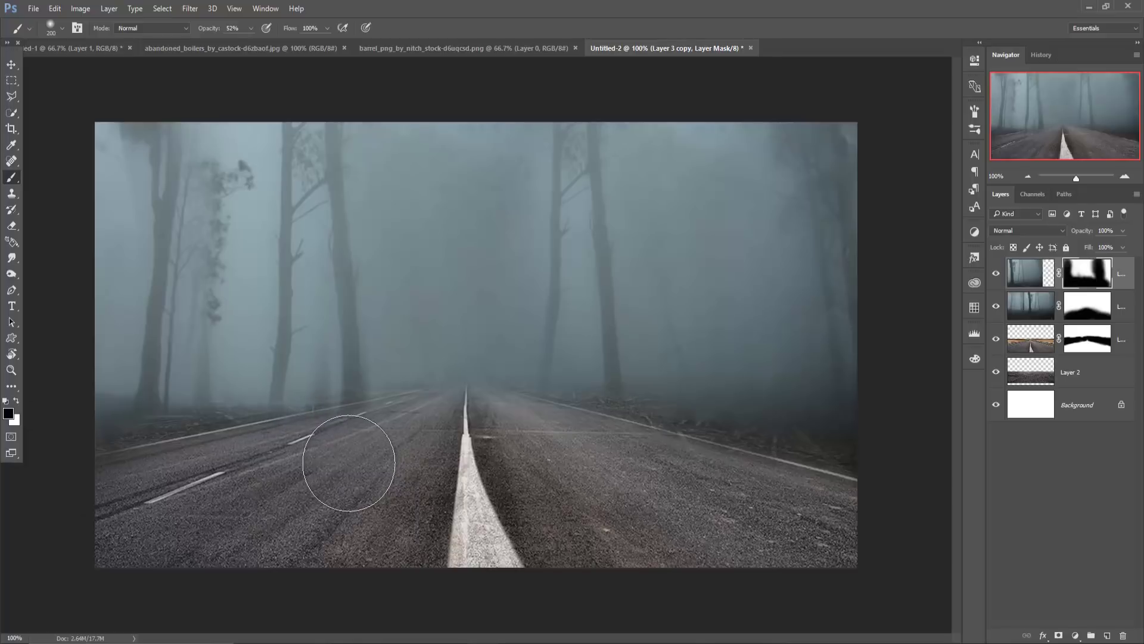
{"action": "key", "text": "bracketleft"}
{"action": "key", "text": "bracketleft"}
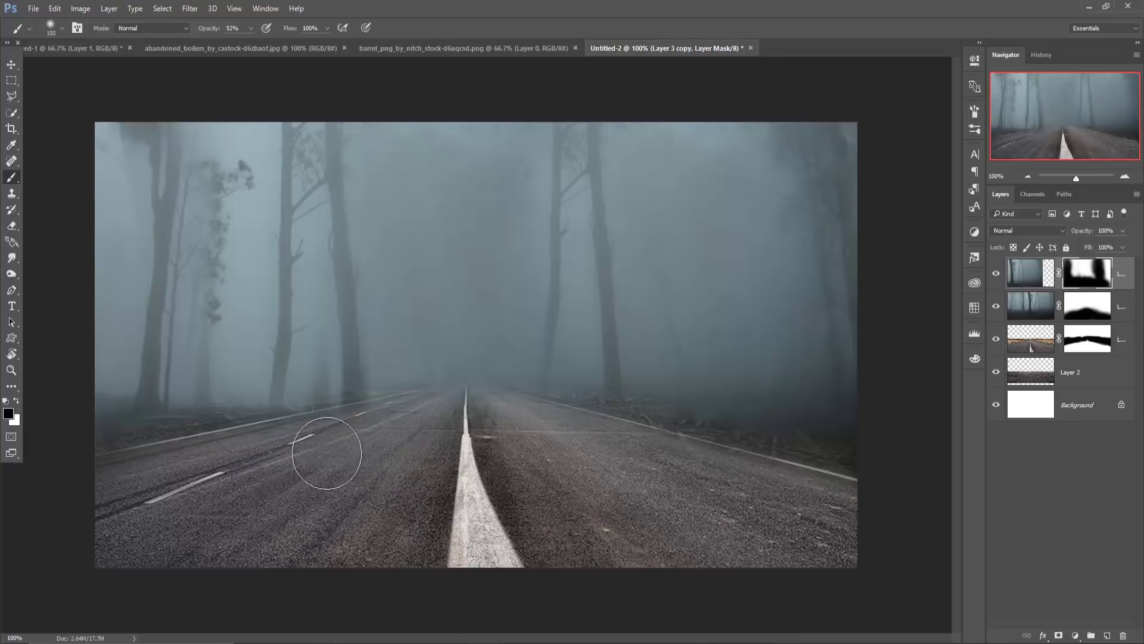
{"action": "key", "text": "bracketleft"}
{"action": "key", "text": "bracketleft"}
{"action": "key", "text": "bracketleft"}
- Soften the right road edge on Layer 3's mask, then bring up the red-haired woman image
{"action": "left_click", "coordinate": [1084, 309]}
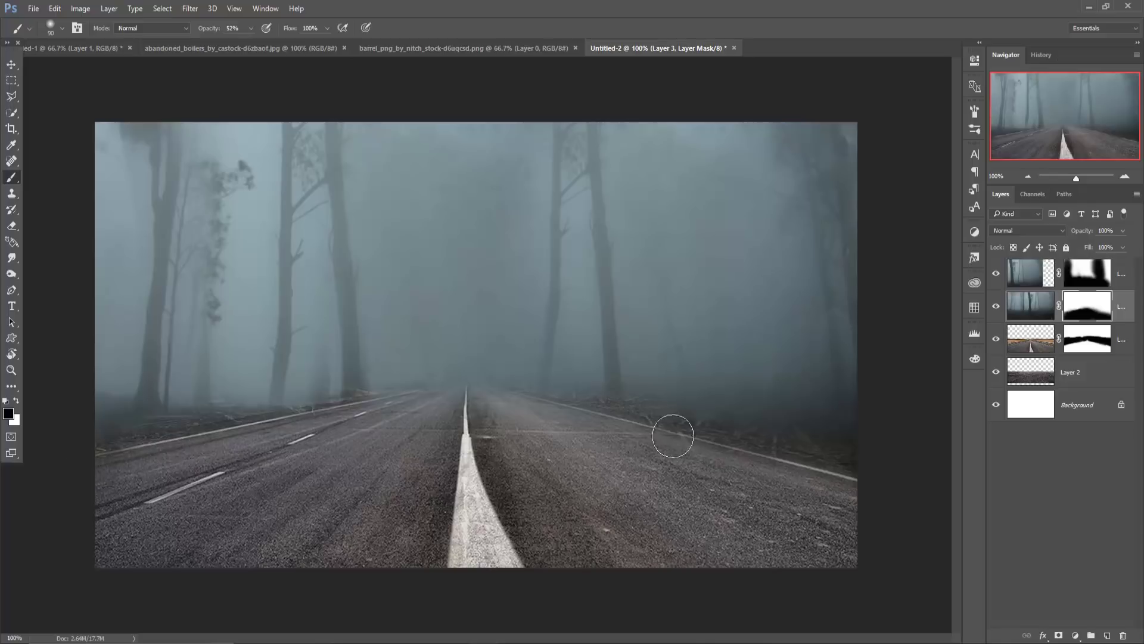
{"action": "left_click_drag", "start_coordinate": [700, 448], "coordinate": [817, 472]}
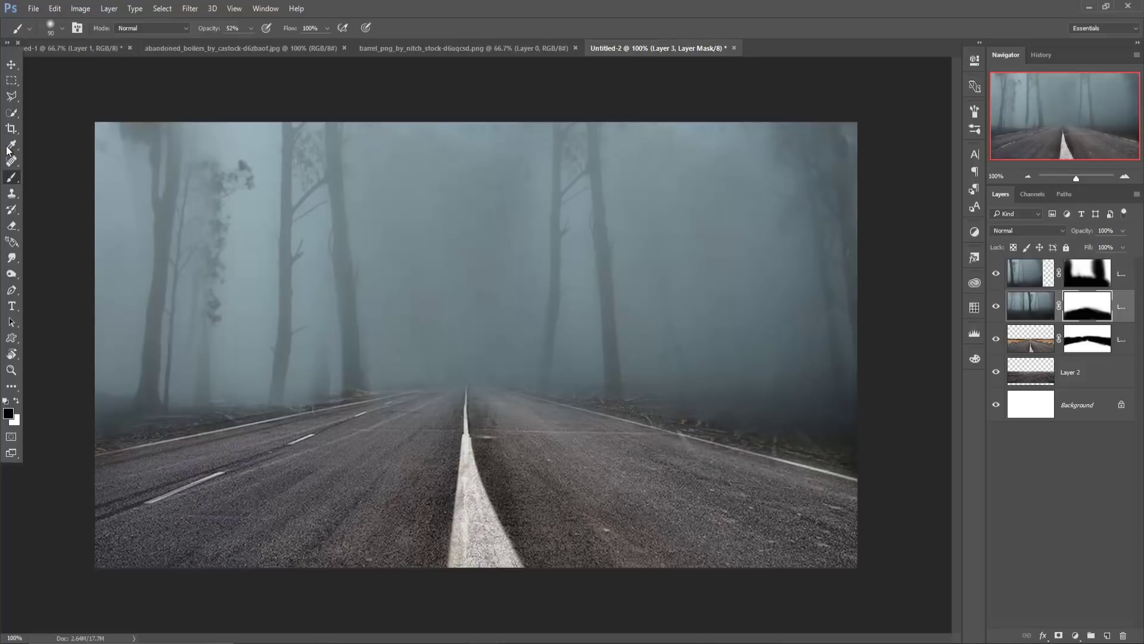
{"action": "left_click", "coordinate": [12, 64]}
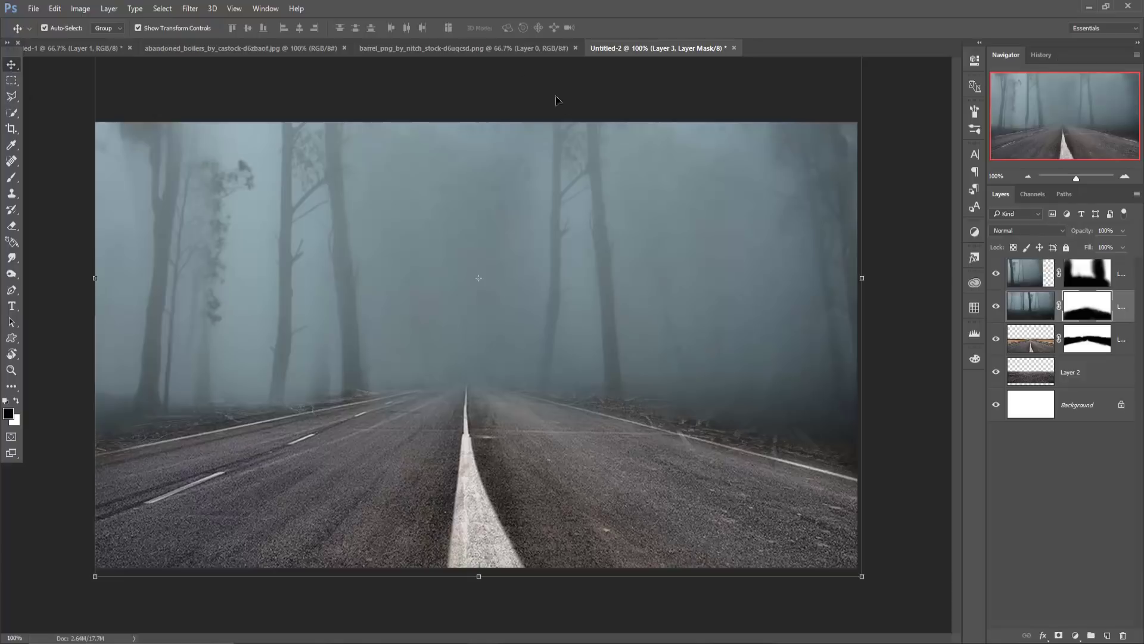
{"action": "left_click", "coordinate": [41, 50]}
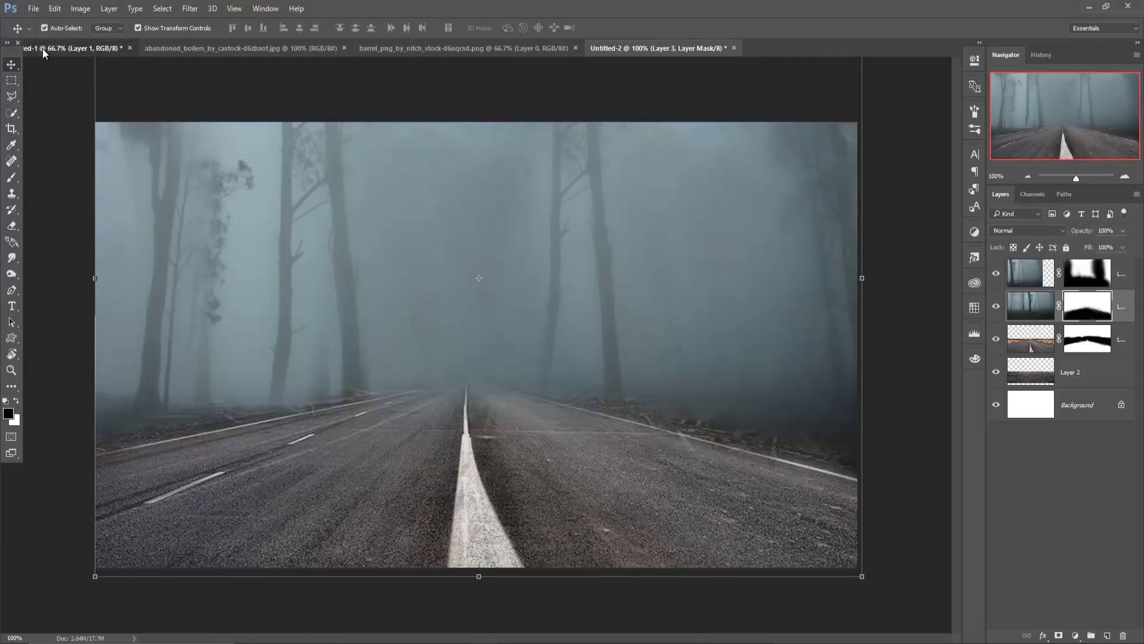
- With the Pen tool at 300% zoom, trace the woman's hand and arm
{"action": "left_click", "coordinate": [11, 290]}
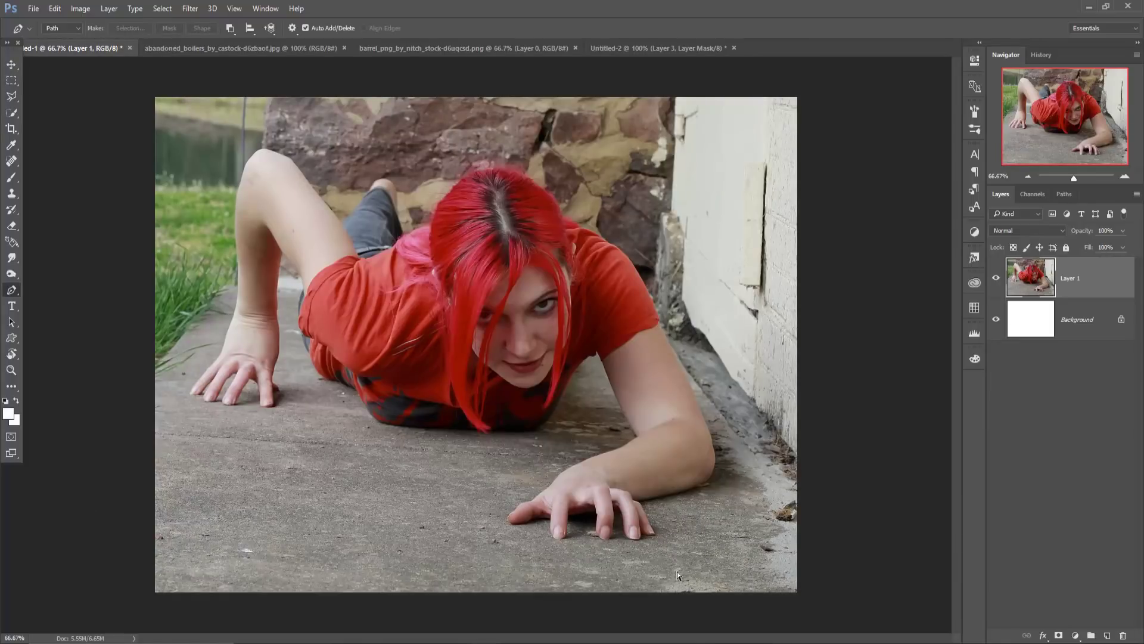
{"action": "key", "text": "ctrl+plus"}
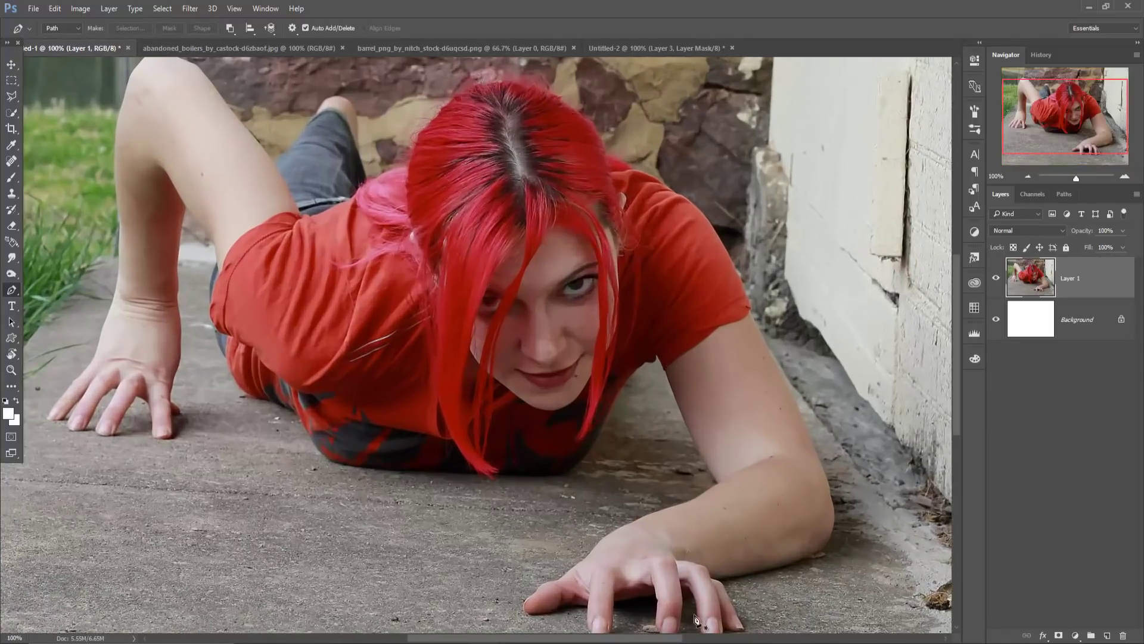
{"action": "left_click_drag", "start_coordinate": [698, 609], "coordinate": [758, 491]}
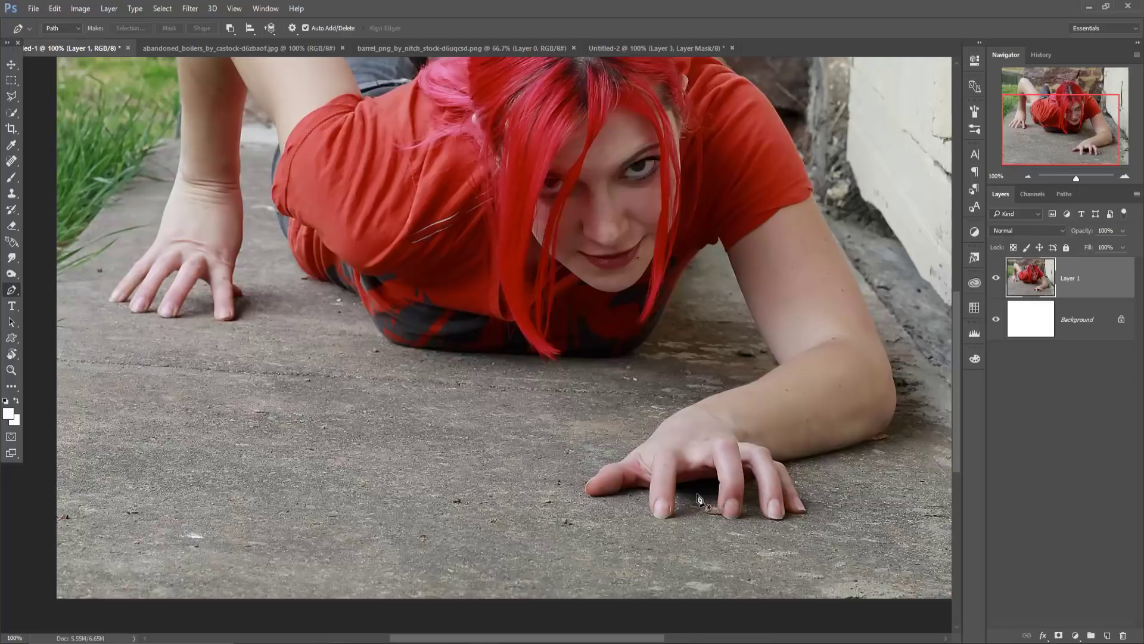
{"action": "left_click", "coordinate": [677, 540]}
{"action": "scroll", "coordinate": [606, 463], "scroll_direction": "up", "scroll_amount": 3}
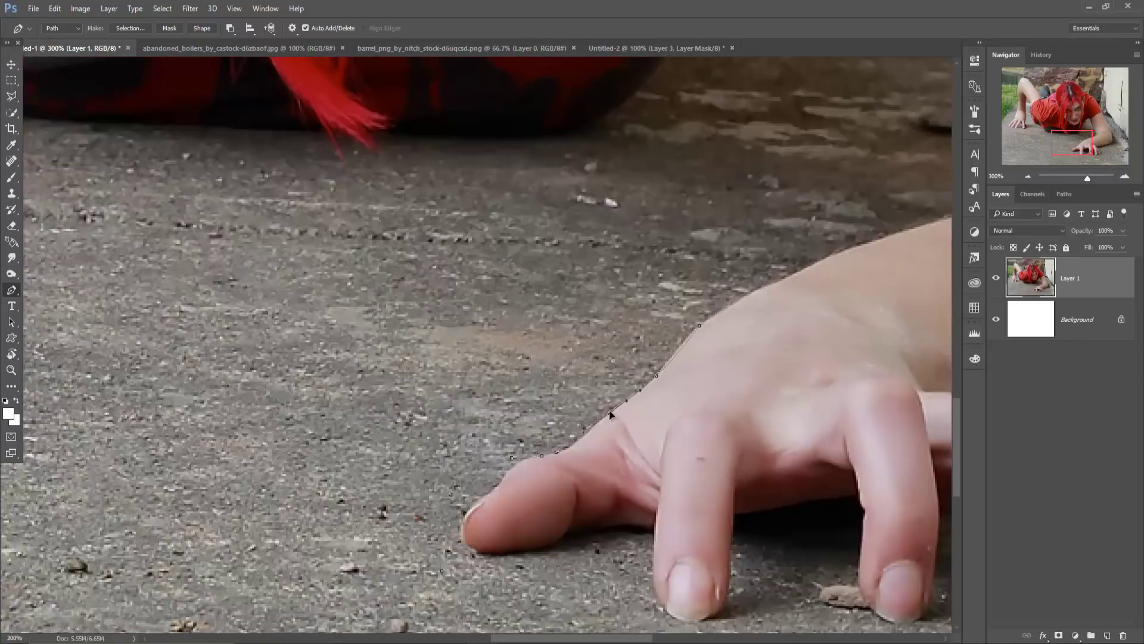
{"action": "left_click_drag", "start_coordinate": [889, 247], "coordinate": [419, 457]}
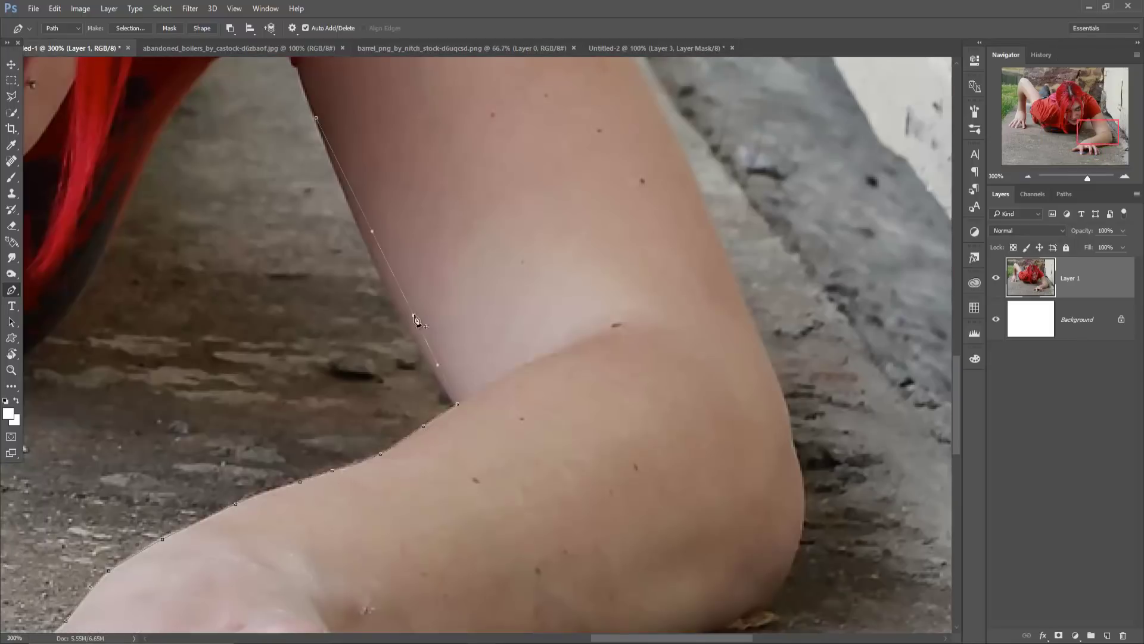
{"action": "left_click_drag", "start_coordinate": [416, 320], "coordinate": [655, 536]}
{"action": "left_click", "coordinate": [334, 313]}
{"action": "left_click", "coordinate": [251, 429]}
{"action": "mouse_move", "coordinate": [262, 334]}
{"action": "left_mouse_down"}
{"action": "mouse_move", "coordinate": [541, 518]}
{"action": "mouse_move", "coordinate": [774, 596]}
{"action": "left_mouse_up"}
{"action": "left_click_drag", "start_coordinate": [298, 238], "coordinate": [536, 417]}
{"action": "left_click_drag", "start_coordinate": [418, 298], "coordinate": [596, 417]}
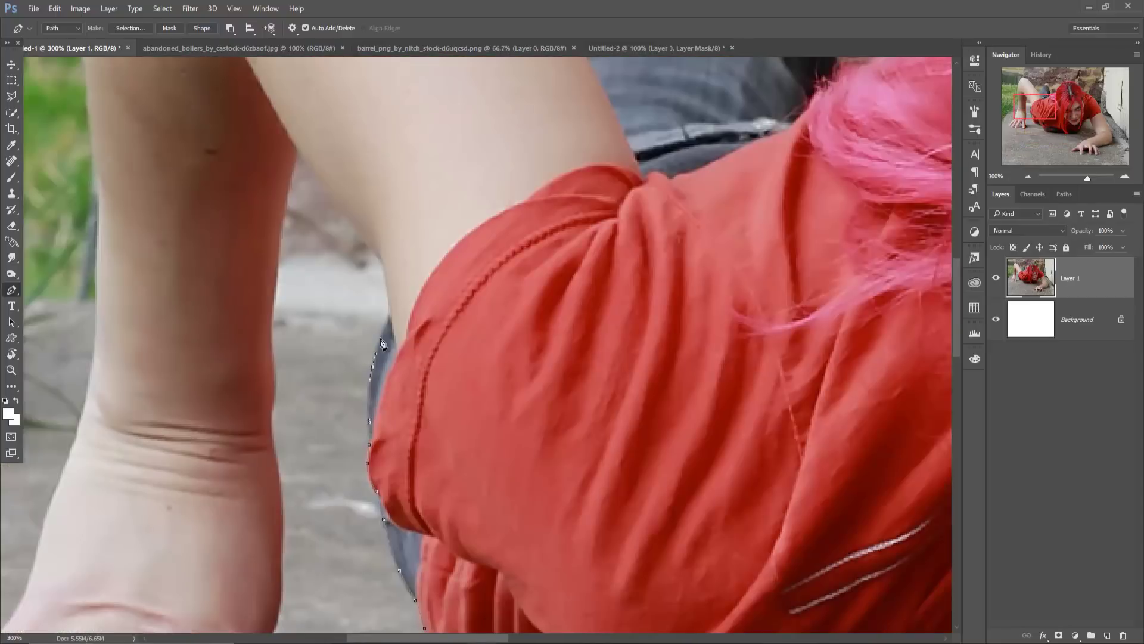
{"action": "left_click_drag", "start_coordinate": [280, 524], "coordinate": [322, 144]}
{"action": "left_click_drag", "start_coordinate": [286, 471], "coordinate": [686, 477]}
{"action": "left_click_drag", "start_coordinate": [524, 217], "coordinate": [524, 346]}
{"action": "left_click_drag", "start_coordinate": [552, 89], "coordinate": [563, 388]}
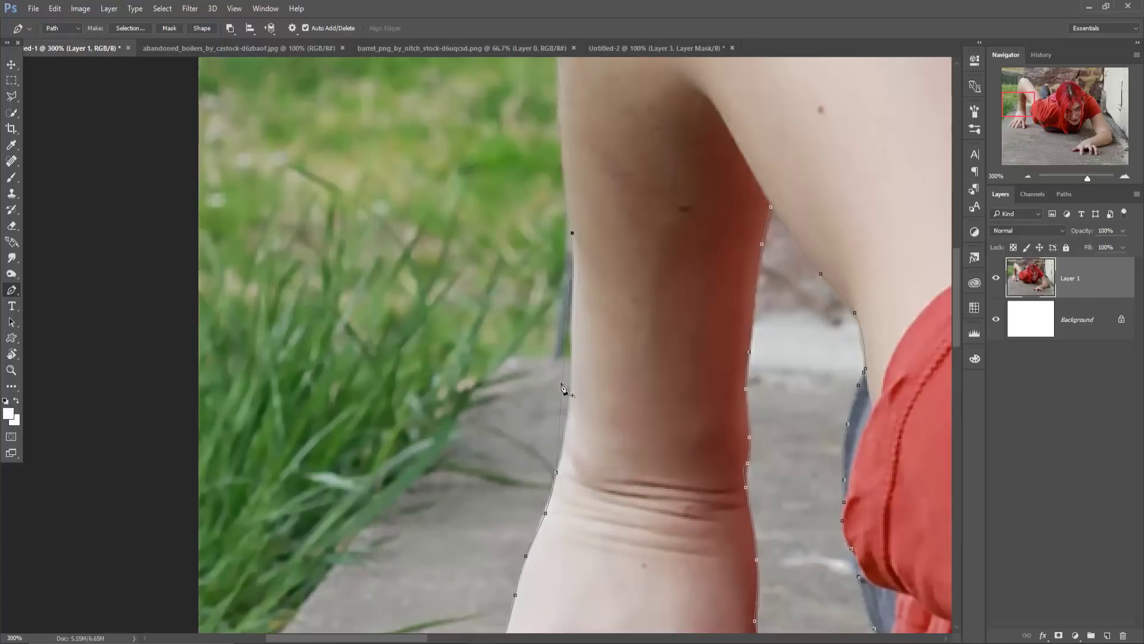
{"action": "mouse_move", "coordinate": [596, 66]}
{"action": "left_mouse_down"}
{"action": "mouse_move", "coordinate": [605, 185]}
{"action": "mouse_move", "coordinate": [628, 248]}
{"action": "mouse_move", "coordinate": [450, 304]}
{"action": "left_mouse_up"}
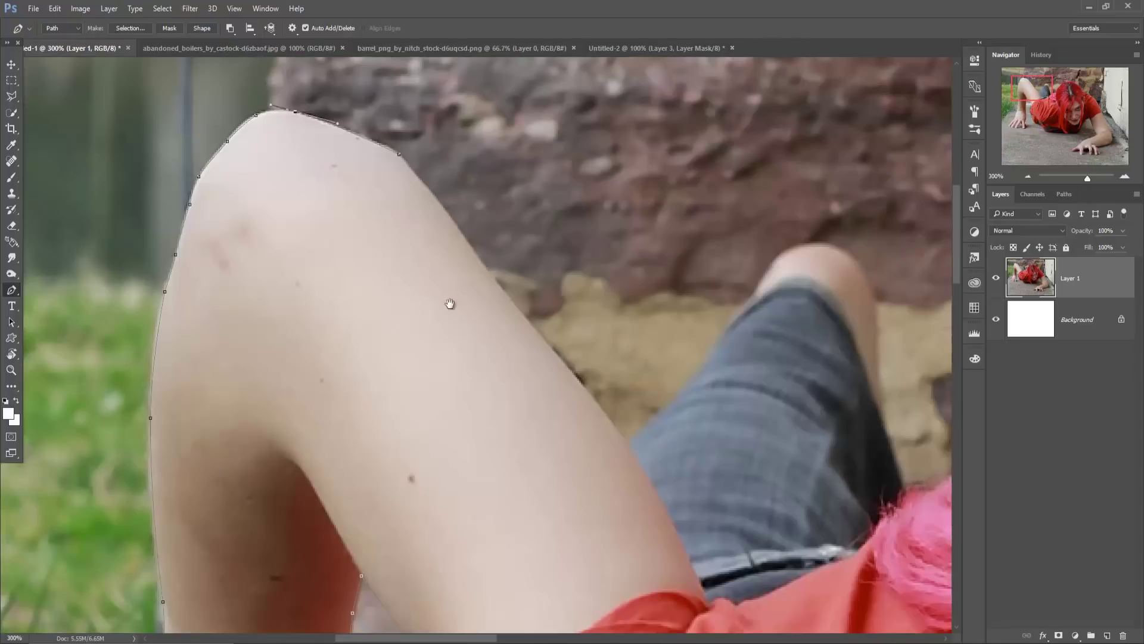
- Continue the path along her thigh, shorts, hair, shoulder and arm
{"action": "left_click", "coordinate": [449, 215]}
{"action": "left_click", "coordinate": [506, 295]}
{"action": "left_click", "coordinate": [580, 382]}
{"action": "left_click", "coordinate": [627, 442]}
{"action": "left_click", "coordinate": [681, 393]}
{"action": "left_click", "coordinate": [705, 360]}
{"action": "left_click", "coordinate": [879, 387]}
{"action": "left_click", "coordinate": [887, 435]}
{"action": "left_click", "coordinate": [901, 482]}
{"action": "left_click_drag", "start_coordinate": [911, 497], "coordinate": [471, 364]}
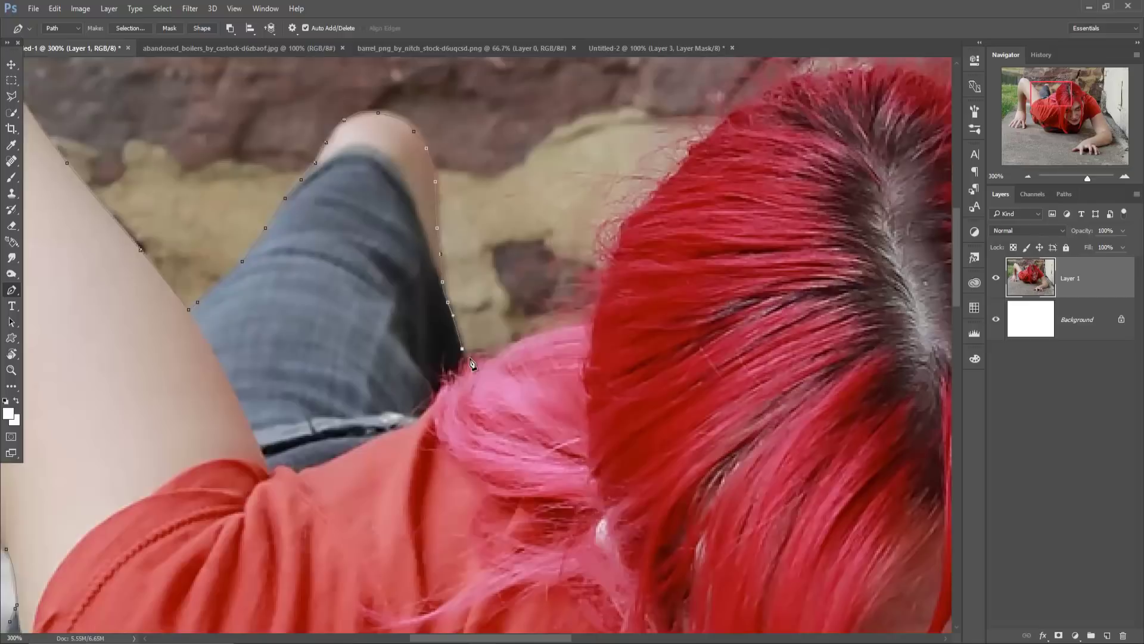
{"action": "left_click_drag", "start_coordinate": [651, 204], "coordinate": [178, 149]}
{"action": "left_click_drag", "start_coordinate": [775, 358], "coordinate": [357, 179]}
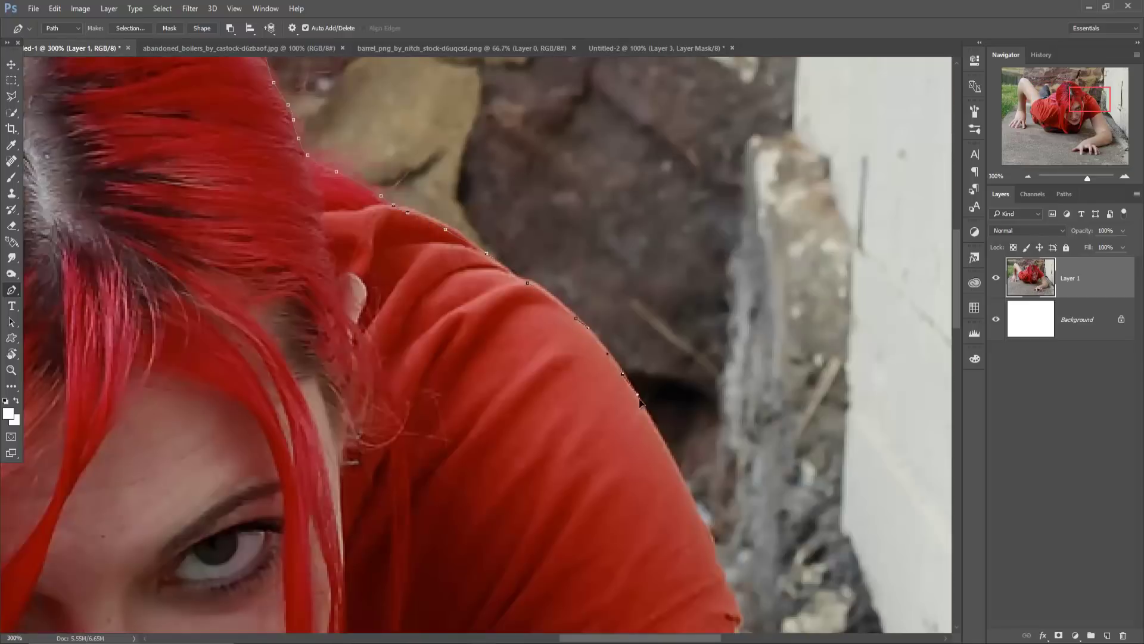
{"action": "mouse_move", "coordinate": [715, 638]}
{"action": "left_mouse_down"}
{"action": "mouse_move", "coordinate": [537, 389]}
{"action": "mouse_move", "coordinate": [447, 191]}
{"action": "left_mouse_up"}
{"action": "mouse_move", "coordinate": [596, 537]}
{"action": "left_mouse_down"}
{"action": "mouse_move", "coordinate": [596, 239]}
{"action": "mouse_move", "coordinate": [596, 257]}
{"action": "left_mouse_up"}
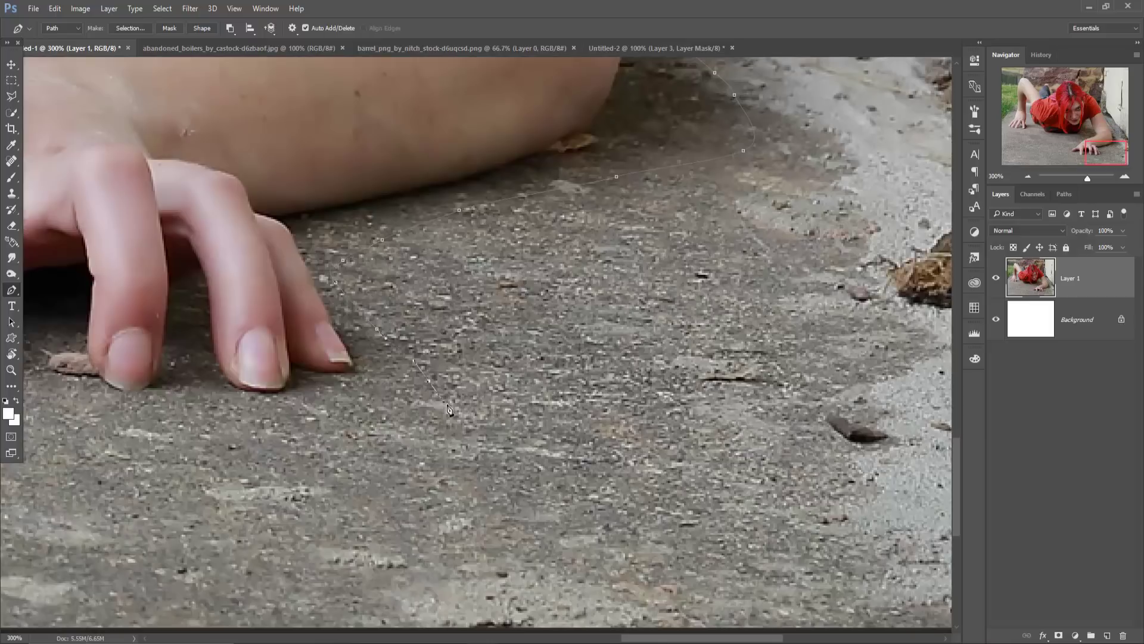
{"action": "left_click_drag", "start_coordinate": [280, 542], "coordinate": [638, 542]}
- Fit the image on screen and convert the traced path into a selection
{"action": "key", "text": "ctrl+0"}
{"action": "right_click", "coordinate": [499, 289]}
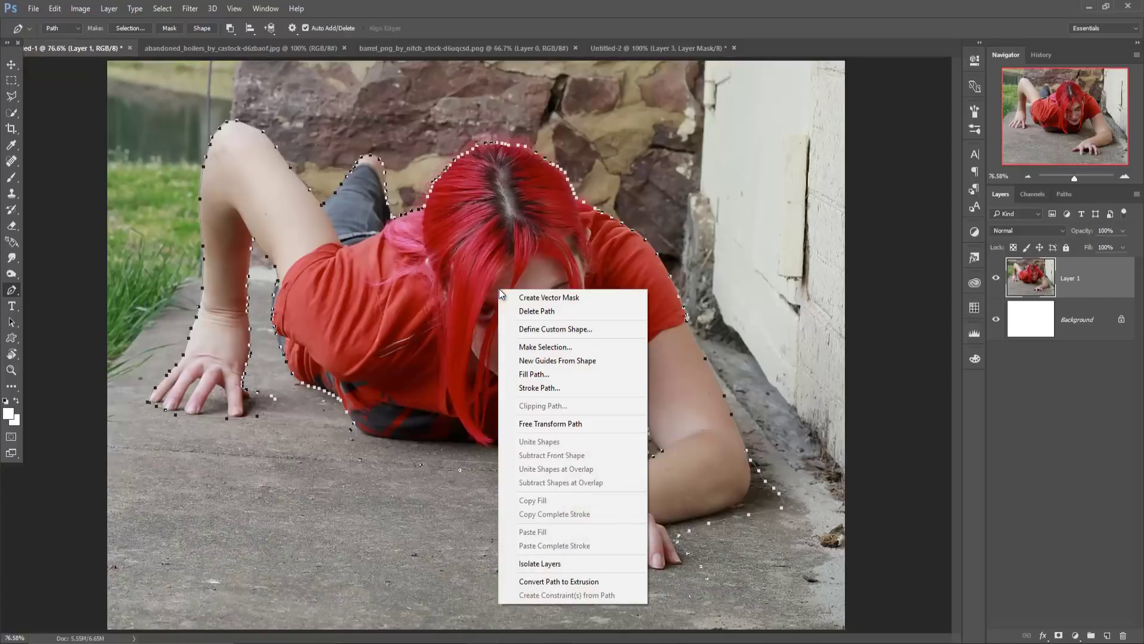
{"action": "left_click", "coordinate": [545, 346]}
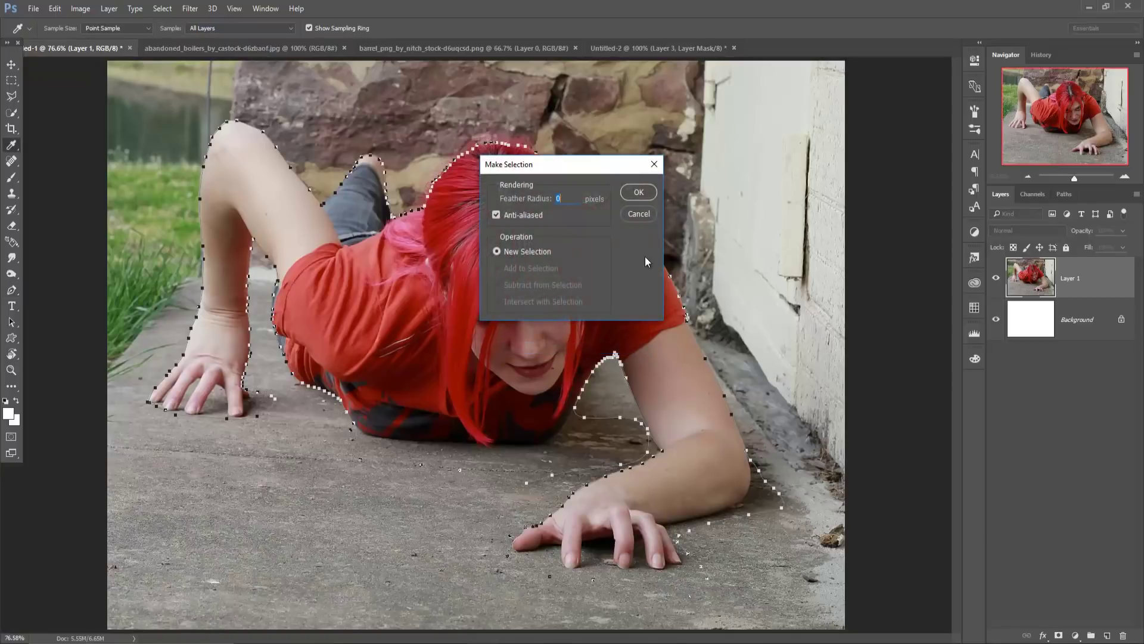
{"action": "left_click", "coordinate": [635, 193]}
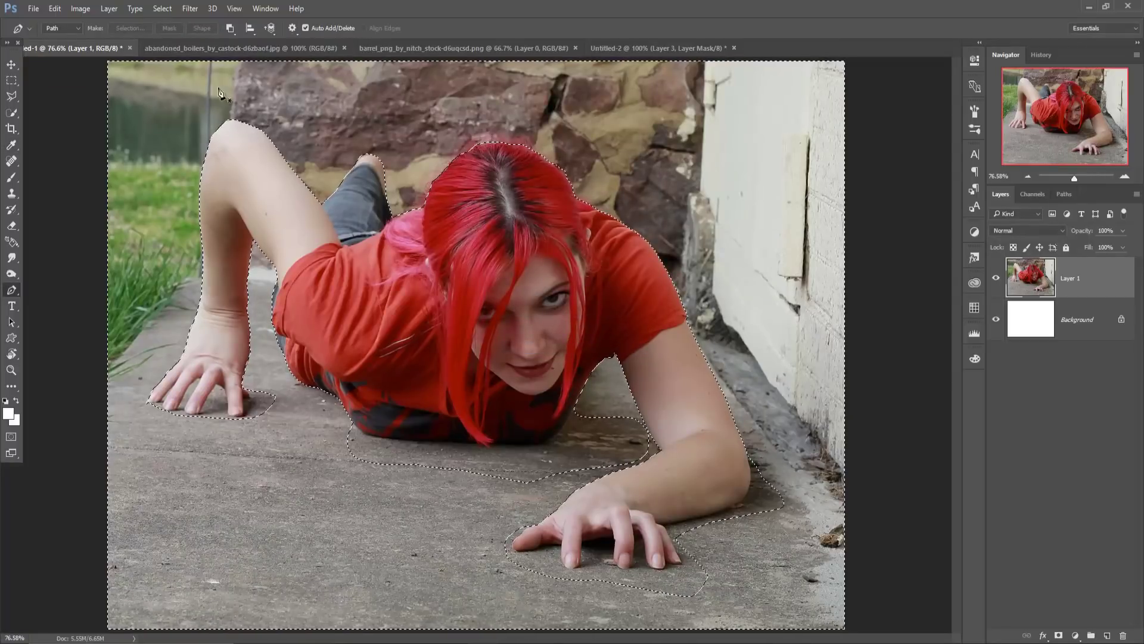
- Deselect the woman, float the Untitled-1 window, then dock it back
{"action": "left_click", "coordinate": [164, 10]}
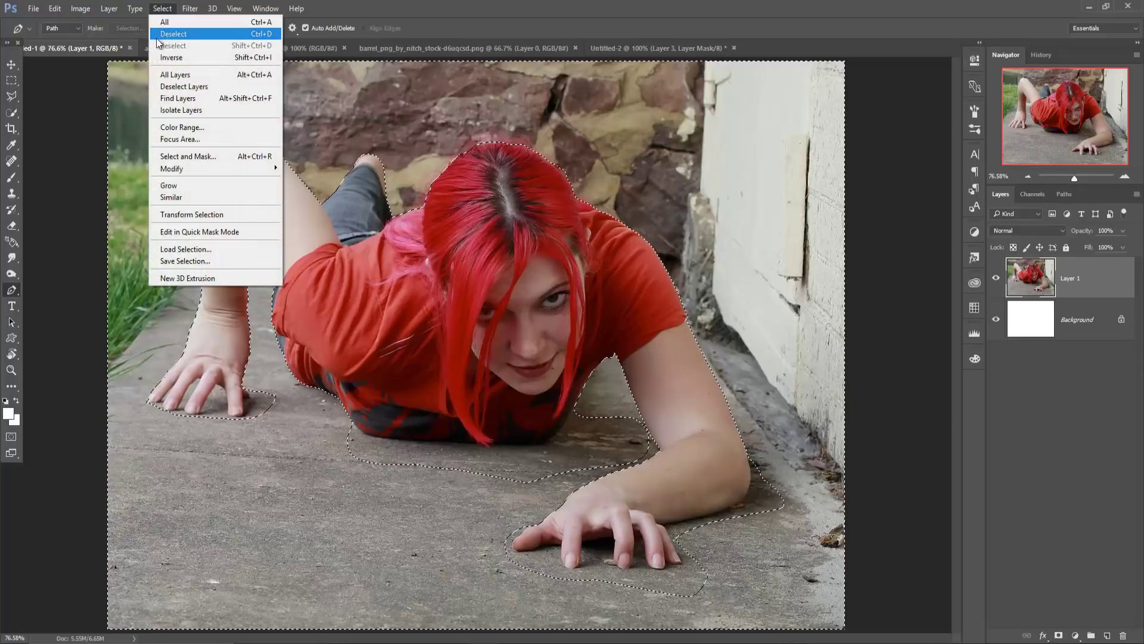
{"action": "left_click", "coordinate": [172, 33]}
{"action": "left_click", "coordinate": [12, 66]}
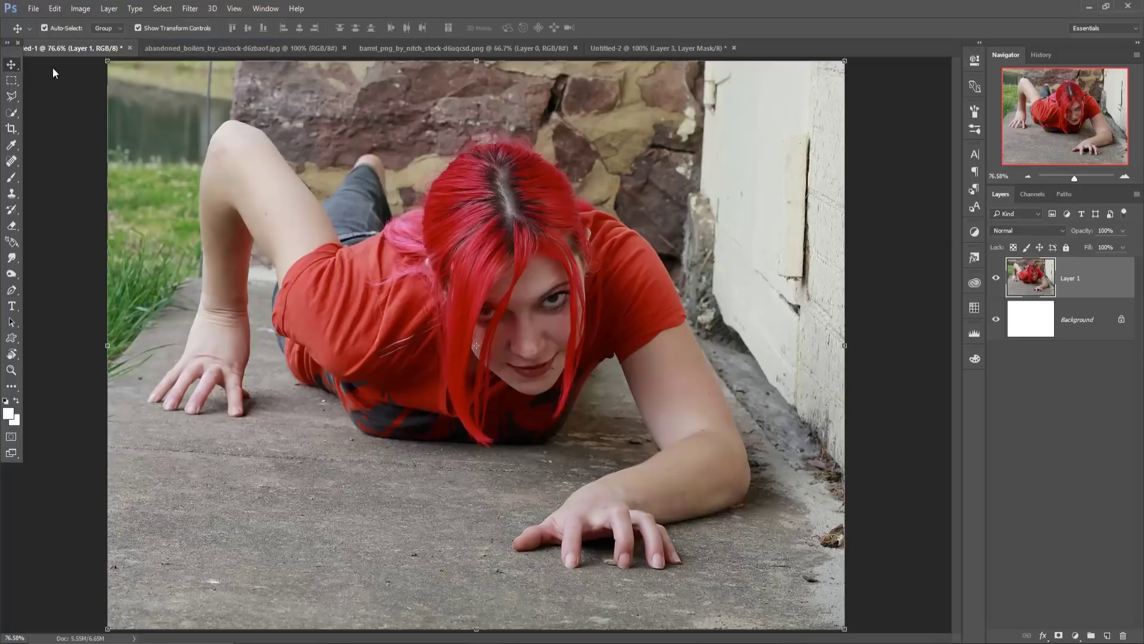
{"action": "left_click_drag", "start_coordinate": [52, 48], "coordinate": [53, 77]}
{"action": "left_click_drag", "start_coordinate": [335, 78], "coordinate": [779, 81]}
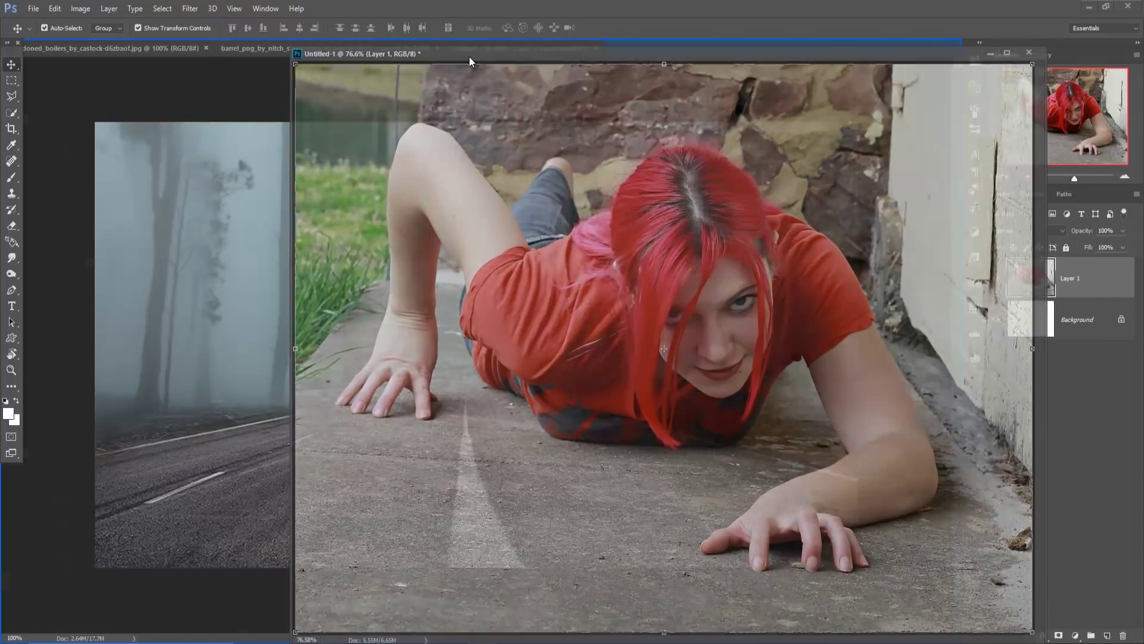
{"action": "left_click_drag", "start_coordinate": [635, 83], "coordinate": [468, 56]}
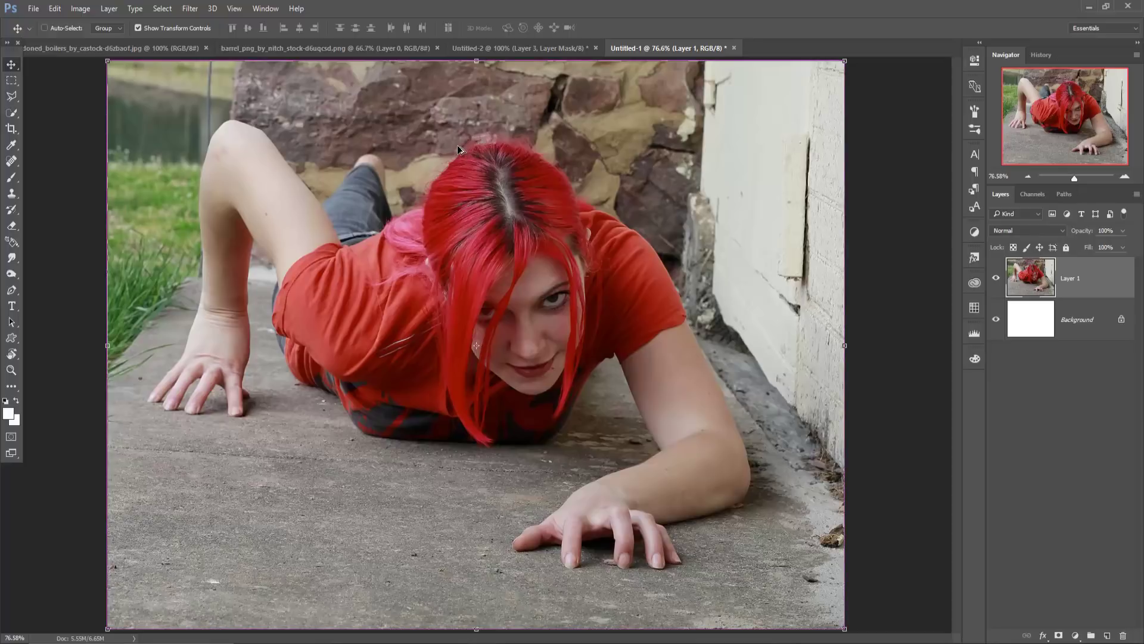
- Reselect the woman and drag her from Untitled-1 into the Untitled-2 road document
{"action": "left_click", "coordinate": [162, 8]}
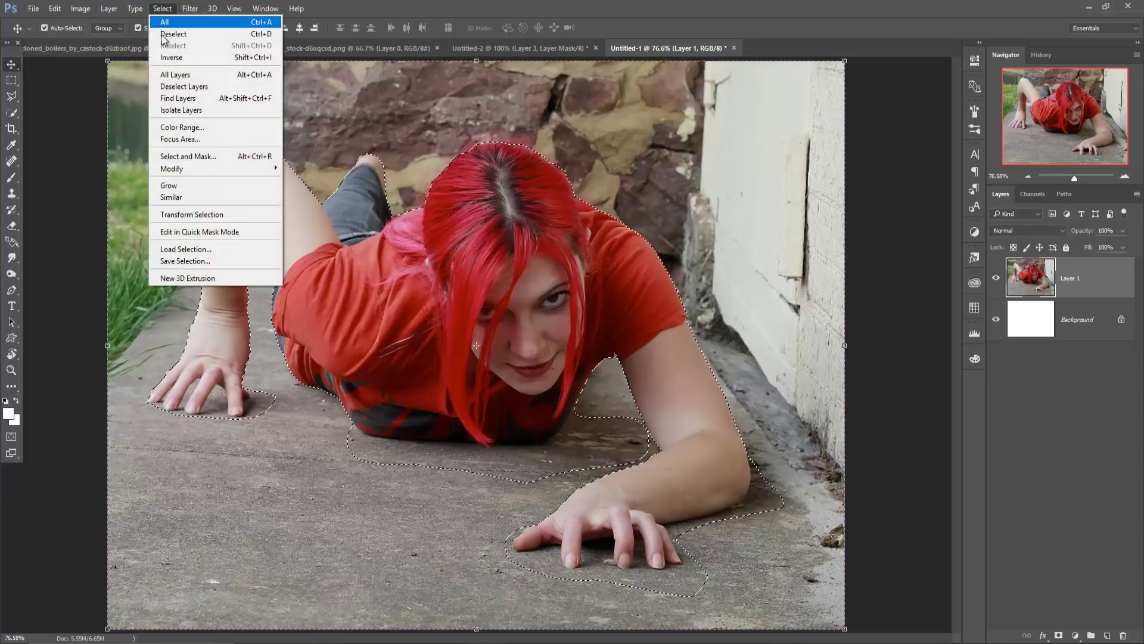
{"action": "left_click", "coordinate": [178, 58]}
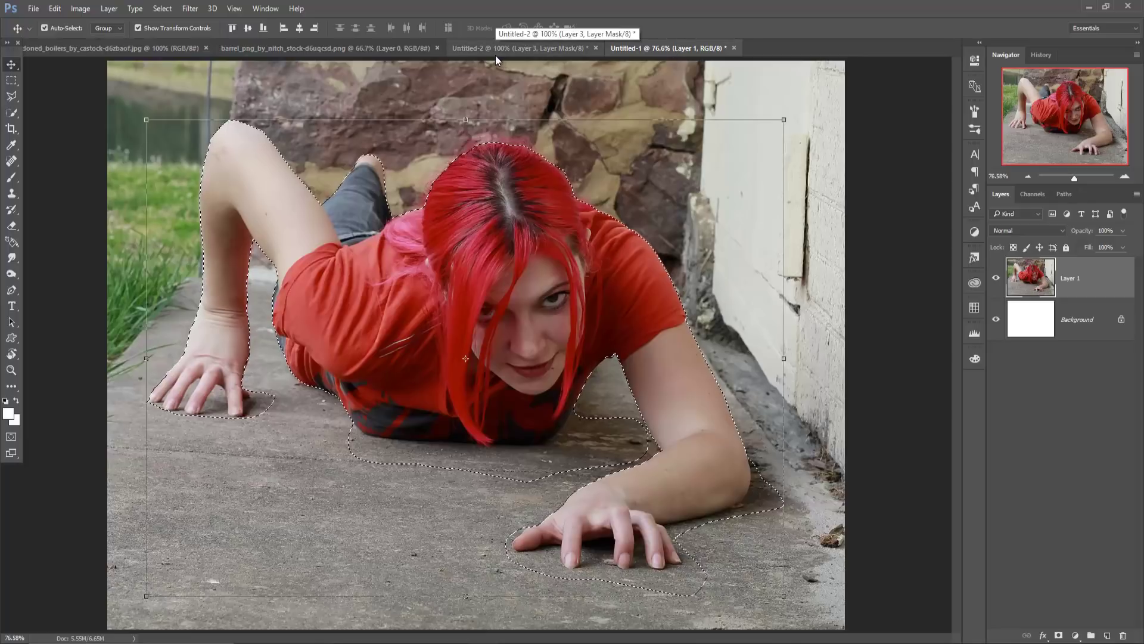
{"action": "left_click_drag", "start_coordinate": [663, 48], "coordinate": [663, 101]}
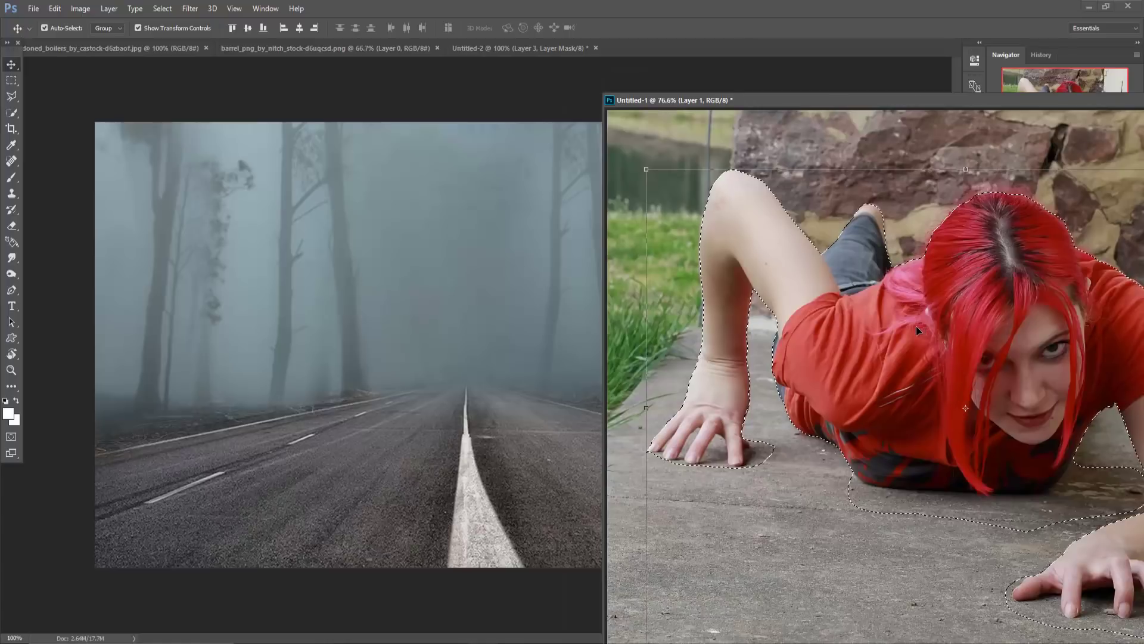
{"action": "mouse_move", "coordinate": [917, 325]}
{"action": "left_mouse_down"}
{"action": "mouse_move", "coordinate": [630, 272]}
{"action": "mouse_move", "coordinate": [554, 273]}
{"action": "left_mouse_up"}
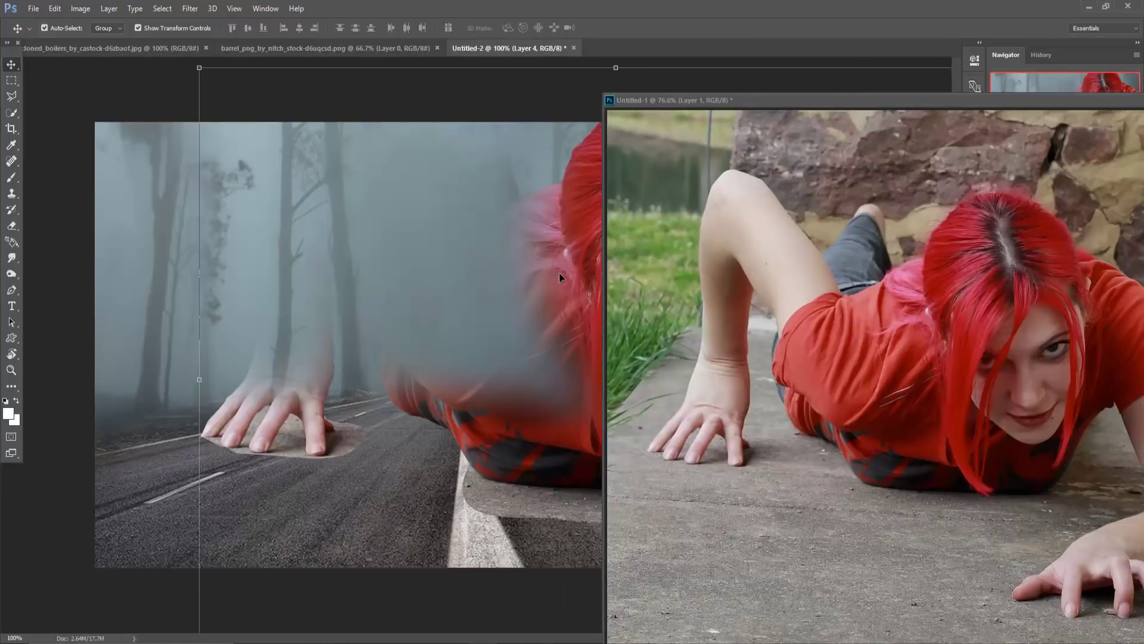
{"action": "left_click_drag", "start_coordinate": [1028, 105], "coordinate": [490, 201]}
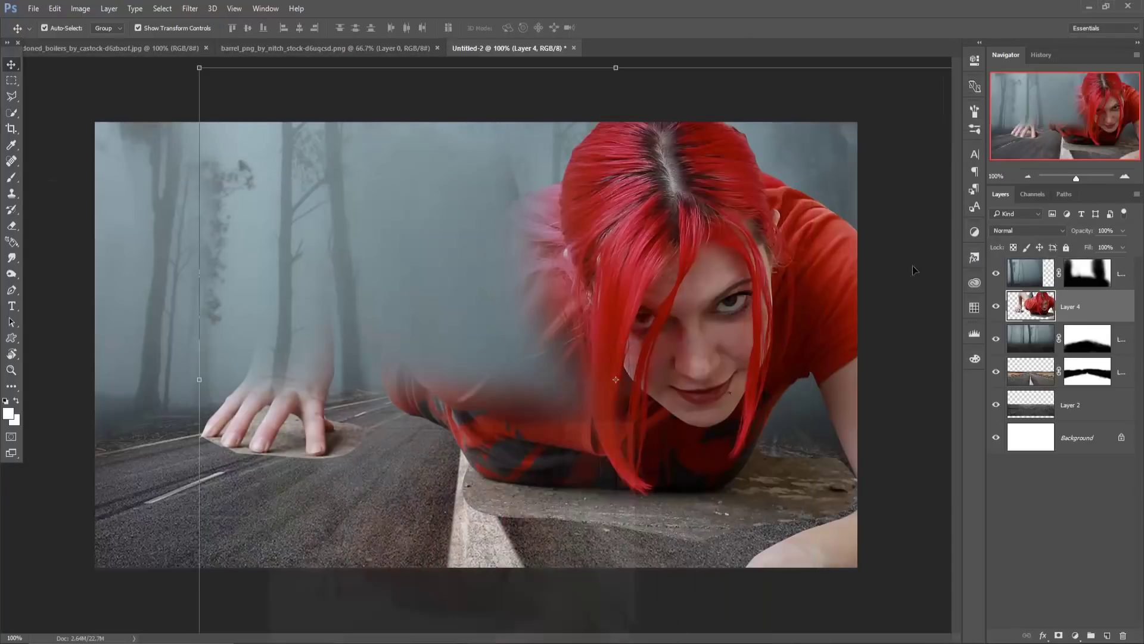
- Scale Layer 4 to about 35% and set the woman on the road's centre line
{"action": "left_click", "coordinate": [746, 188]}
{"action": "left_click_drag", "start_coordinate": [1085, 297], "coordinate": [1090, 266]}
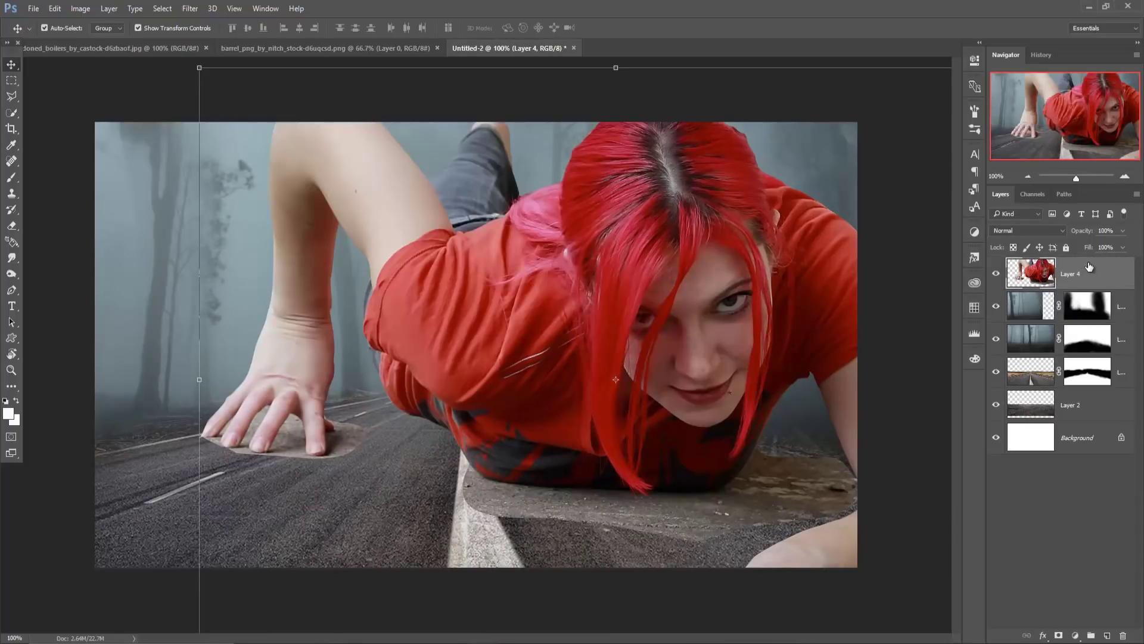
{"action": "left_click_drag", "start_coordinate": [703, 259], "coordinate": [577, 371]}
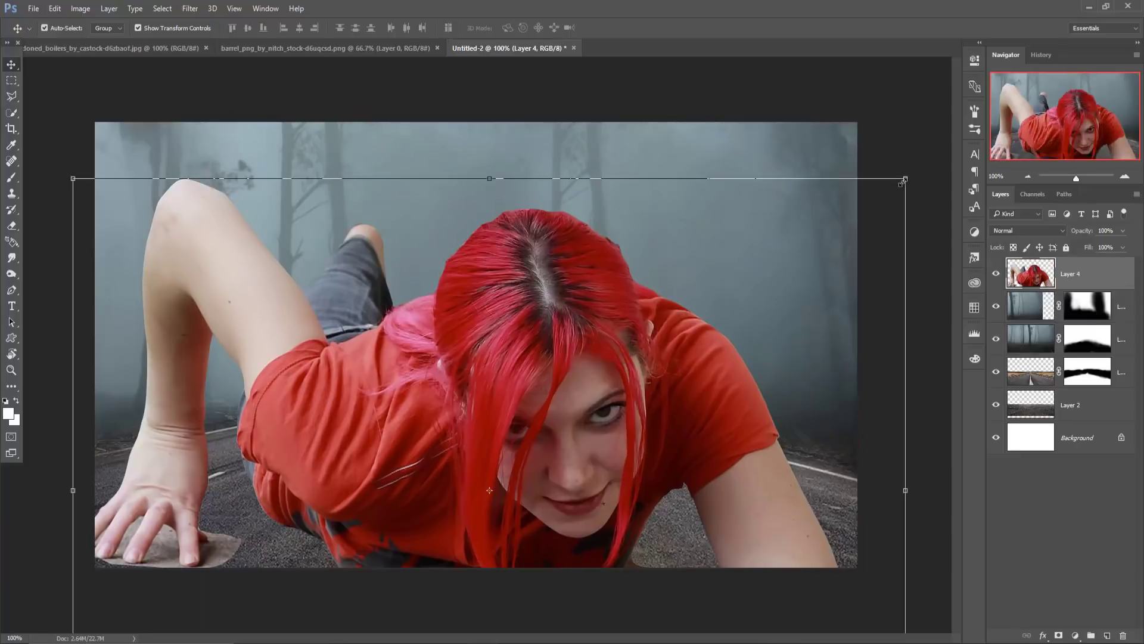
{"action": "left_click_drag", "start_coordinate": [902, 182], "coordinate": [706, 394]}
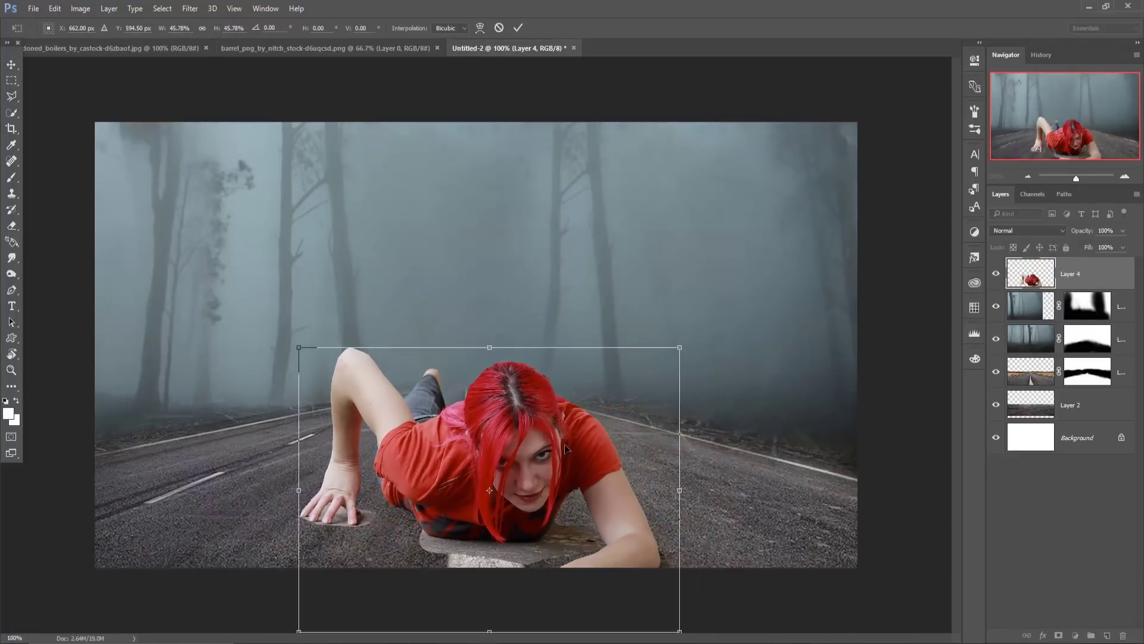
{"action": "left_click_drag", "start_coordinate": [521, 447], "coordinate": [508, 398]}
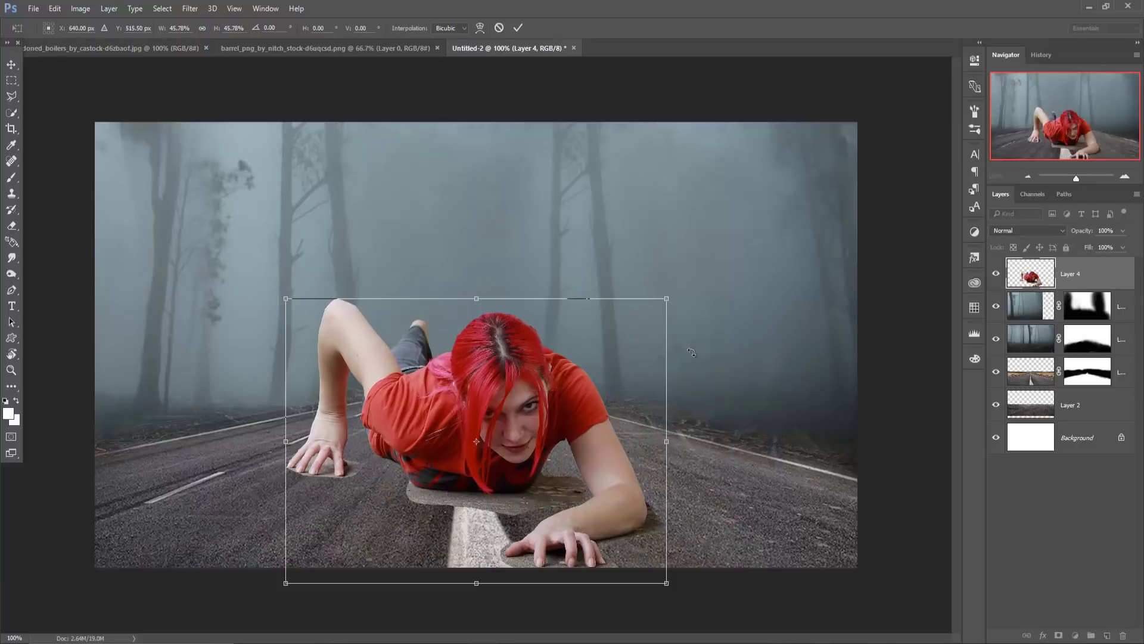
{"action": "left_click_drag", "start_coordinate": [667, 302], "coordinate": [640, 332]}
{"action": "left_click_drag", "start_coordinate": [532, 419], "coordinate": [512, 424]}
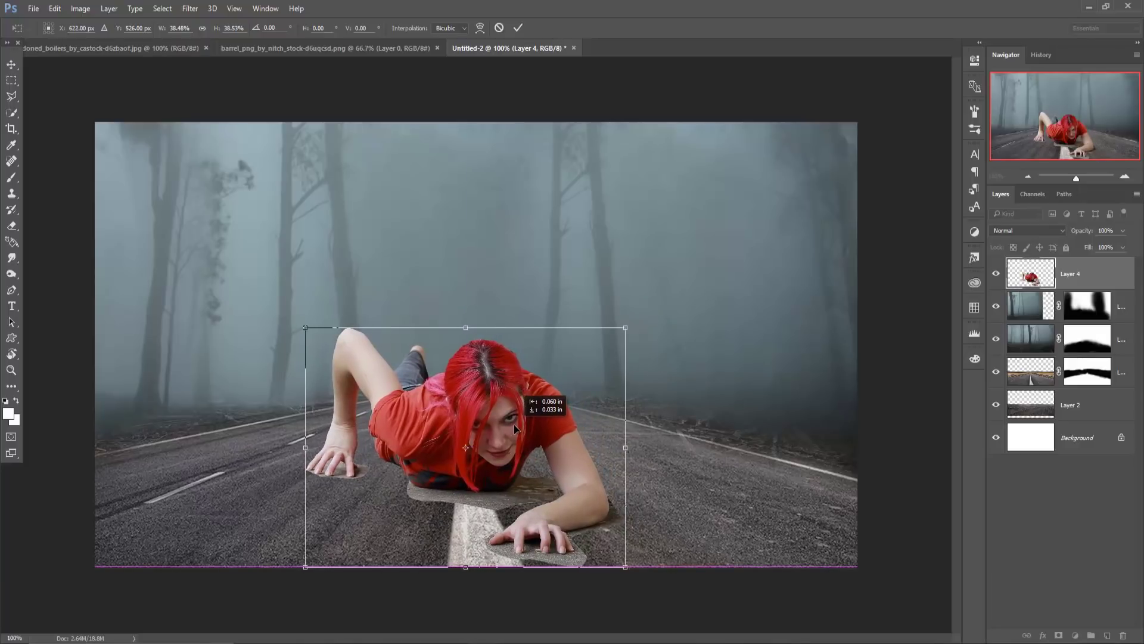
{"action": "left_click_drag", "start_coordinate": [512, 425], "coordinate": [514, 424]}
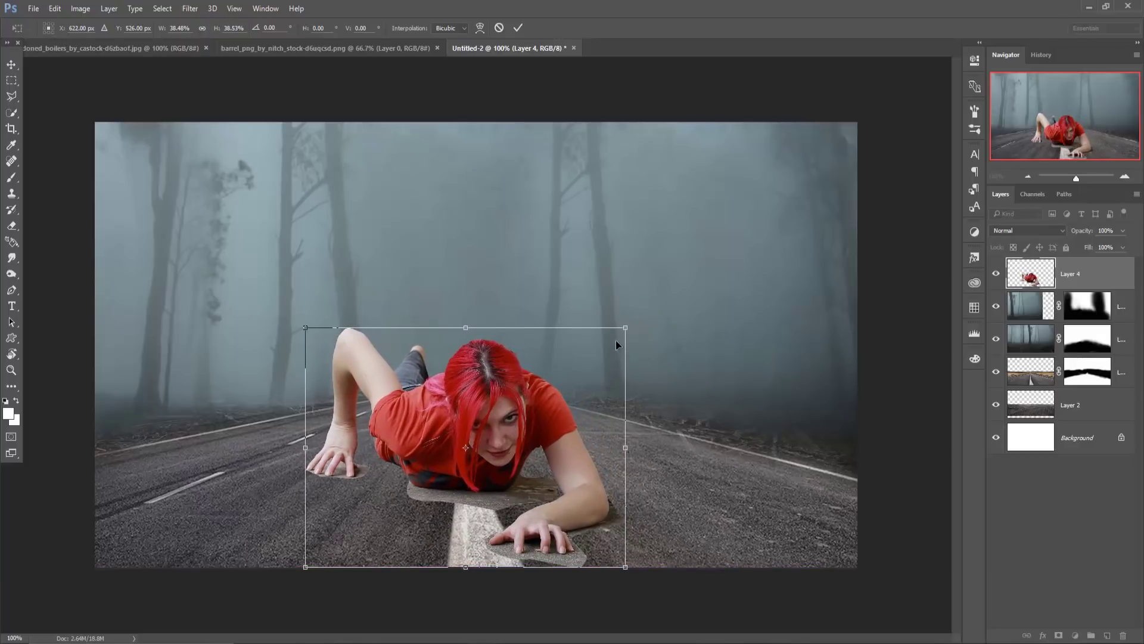
{"action": "left_click_drag", "start_coordinate": [622, 335], "coordinate": [617, 353]}
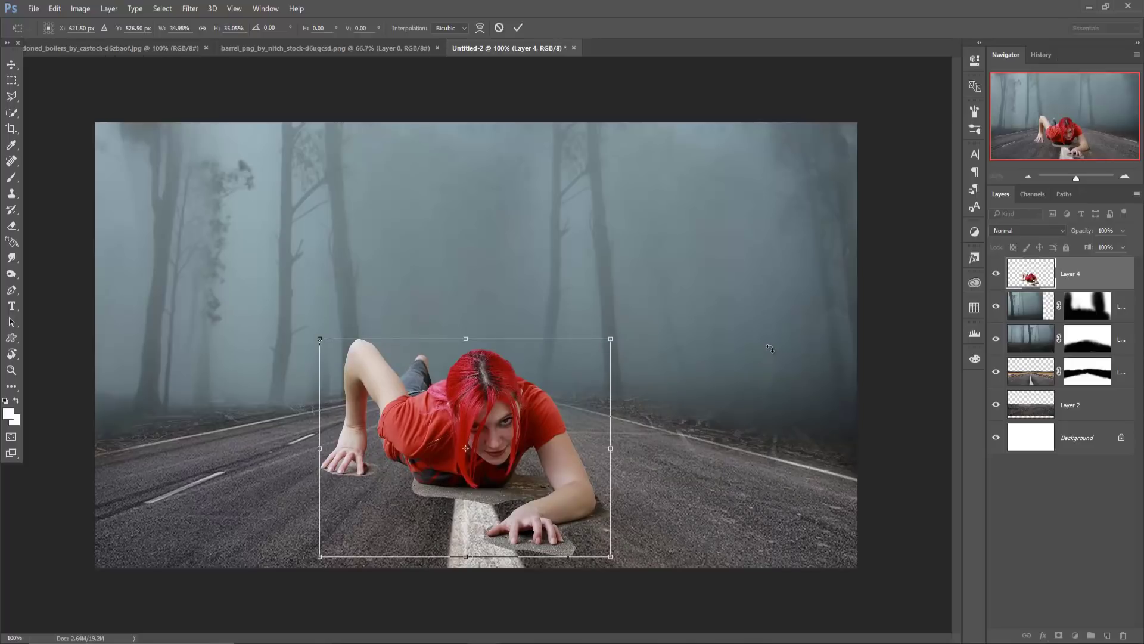
{"action": "left_click", "coordinate": [519, 28]}
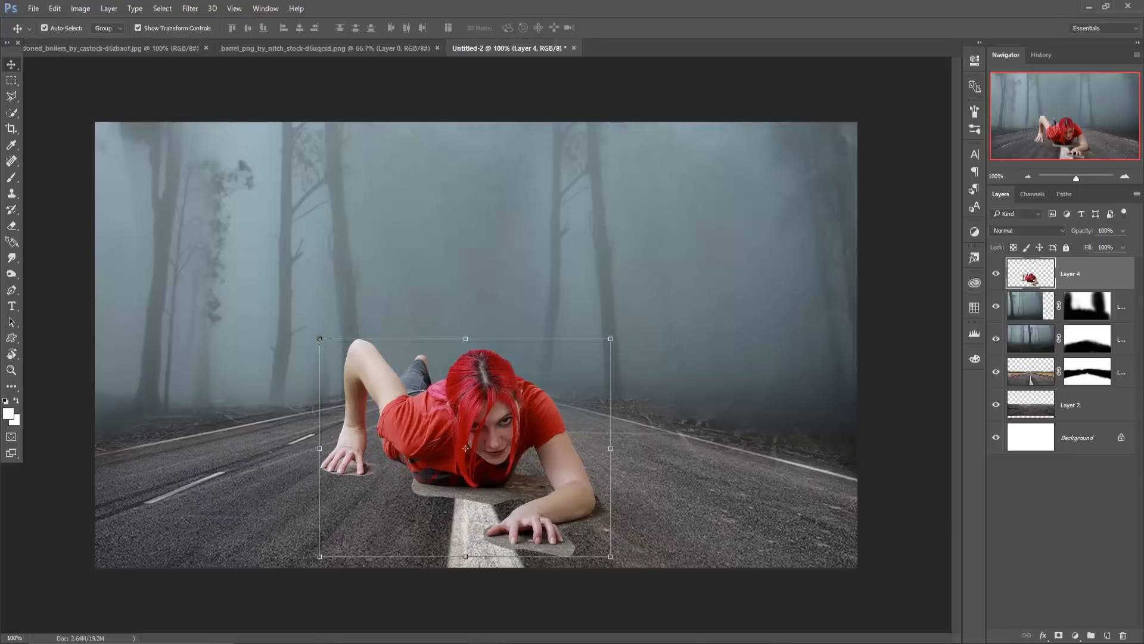
- Add a mask to Layer 4 and set a small brush to about 16% opacity
{"action": "left_click", "coordinate": [1059, 636]}
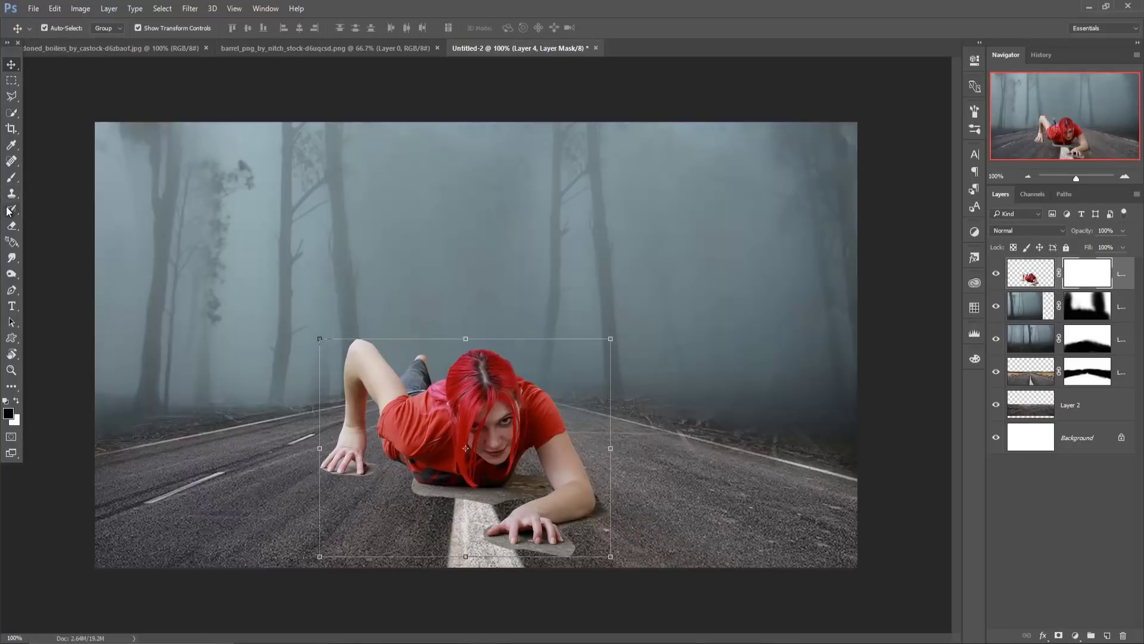
{"action": "left_click", "coordinate": [11, 177]}
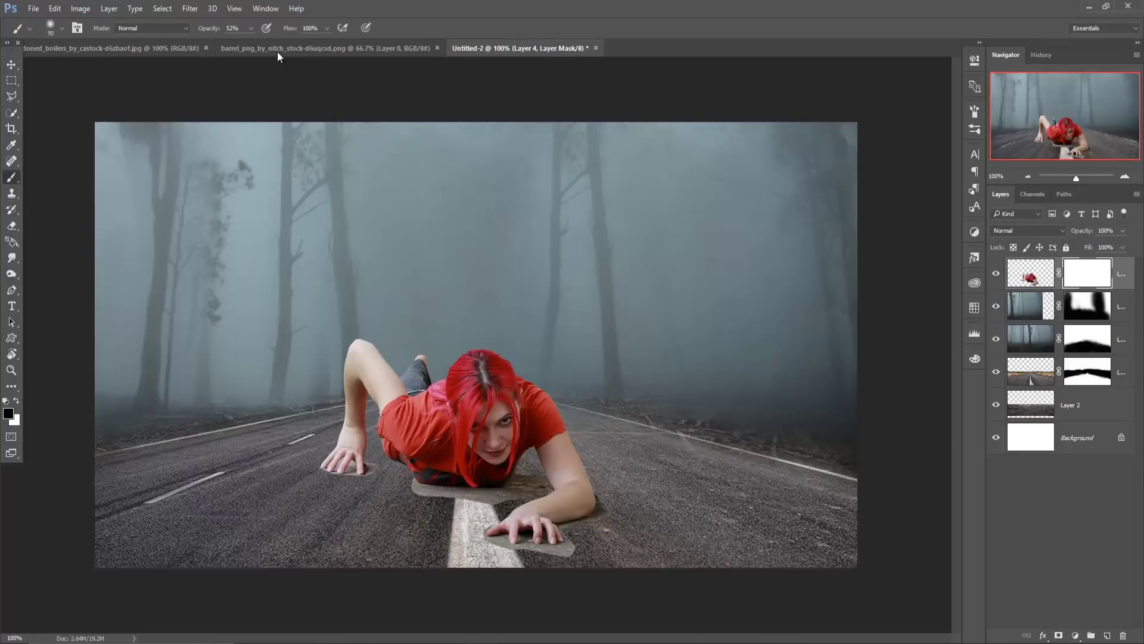
{"action": "left_click_drag", "start_coordinate": [251, 28], "coordinate": [248, 45]}
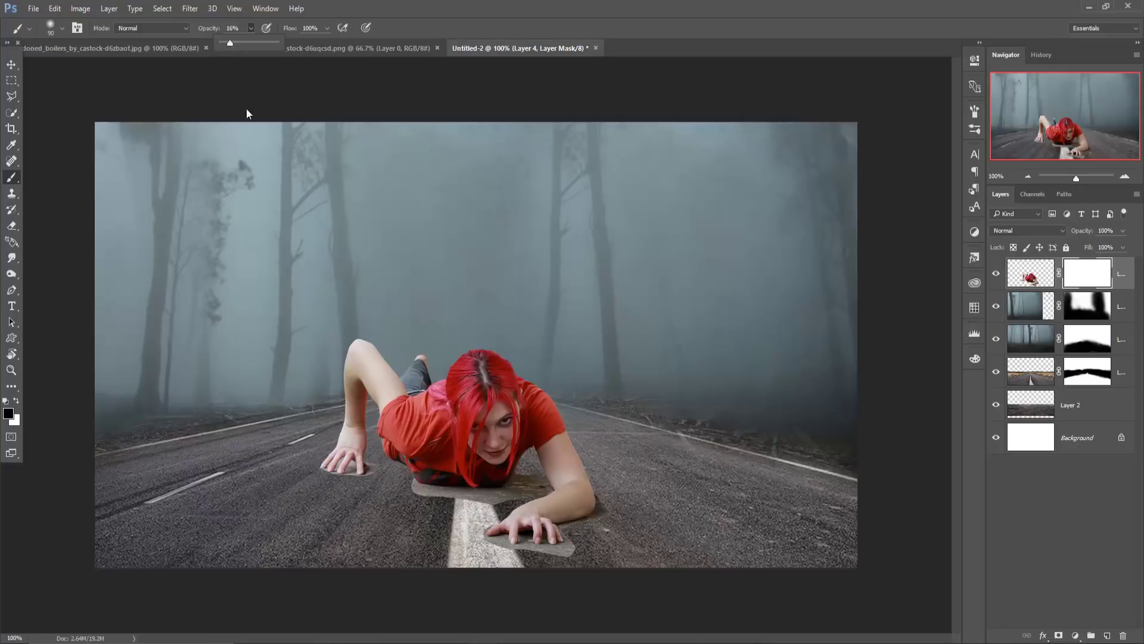
{"action": "left_click", "coordinate": [611, 506]}
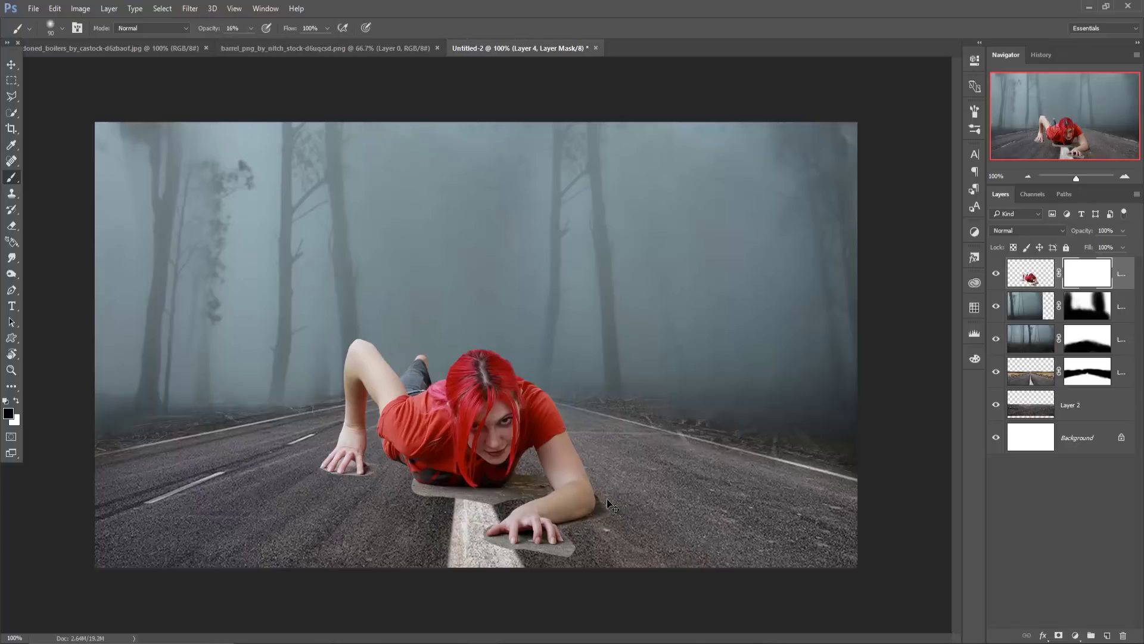
{"action": "key", "text": "ctrl+plus"}
{"action": "key", "text": "ctrl+plus"}
{"action": "key", "text": "ctrl+plus"}
{"action": "left_click_drag", "start_coordinate": [618, 481], "coordinate": [608, 101]}
{"action": "left_click_drag", "start_coordinate": [595, 403], "coordinate": [557, 191]}
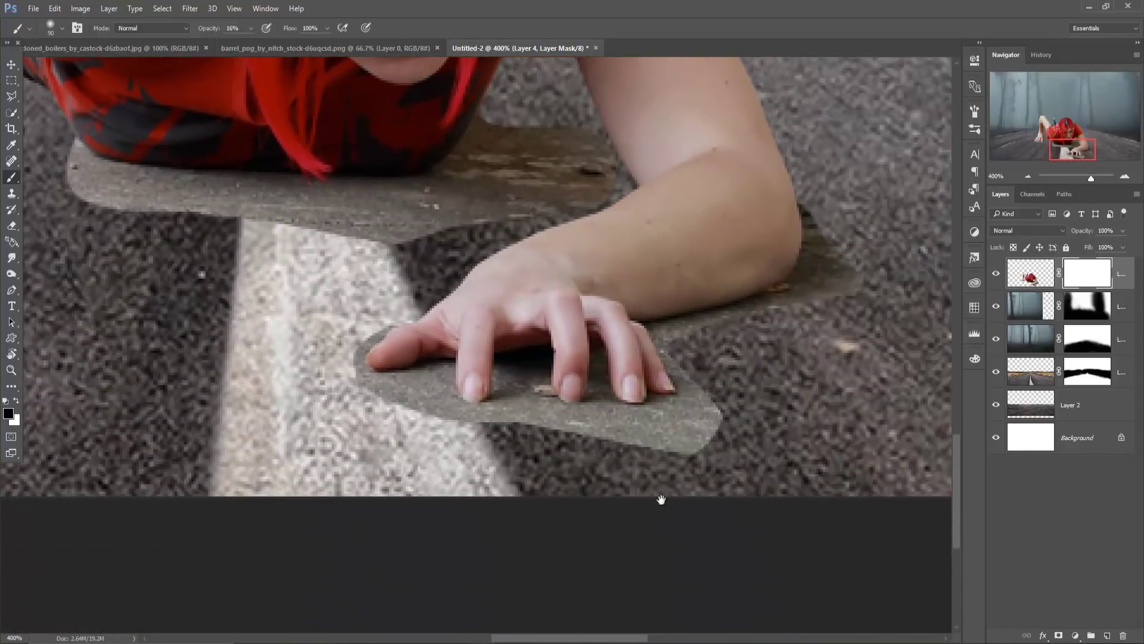
{"action": "key", "text": "bracketleft"}
{"action": "key", "text": "bracketleft"}
{"action": "key", "text": "bracketleft"}
{"action": "key", "text": "bracketleft"}
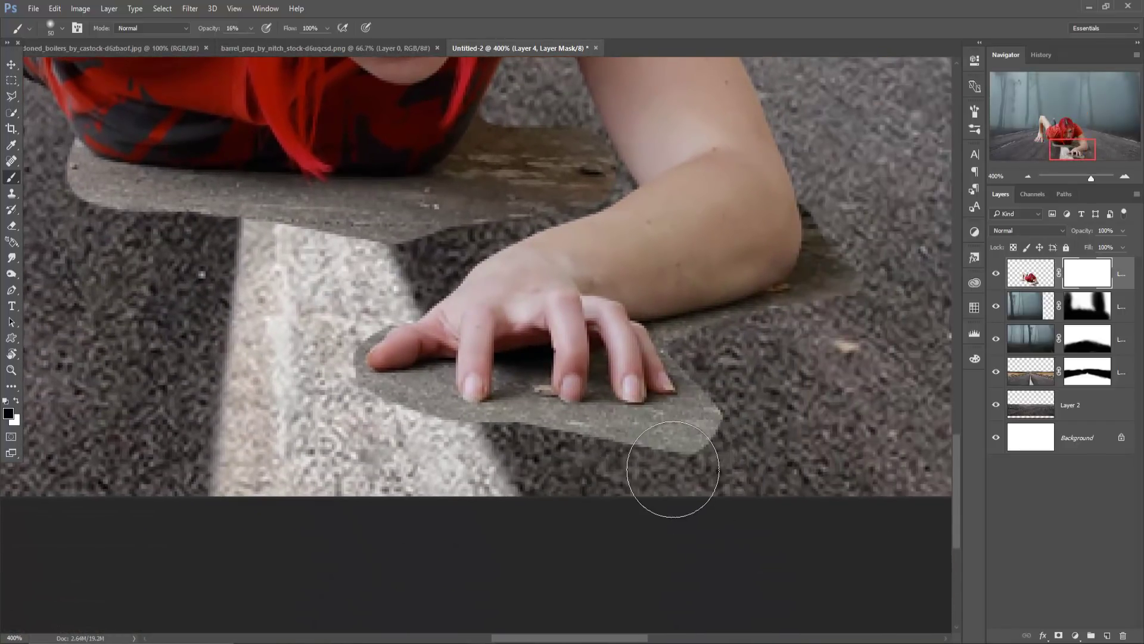
{"action": "key", "text": "bracketleft"}
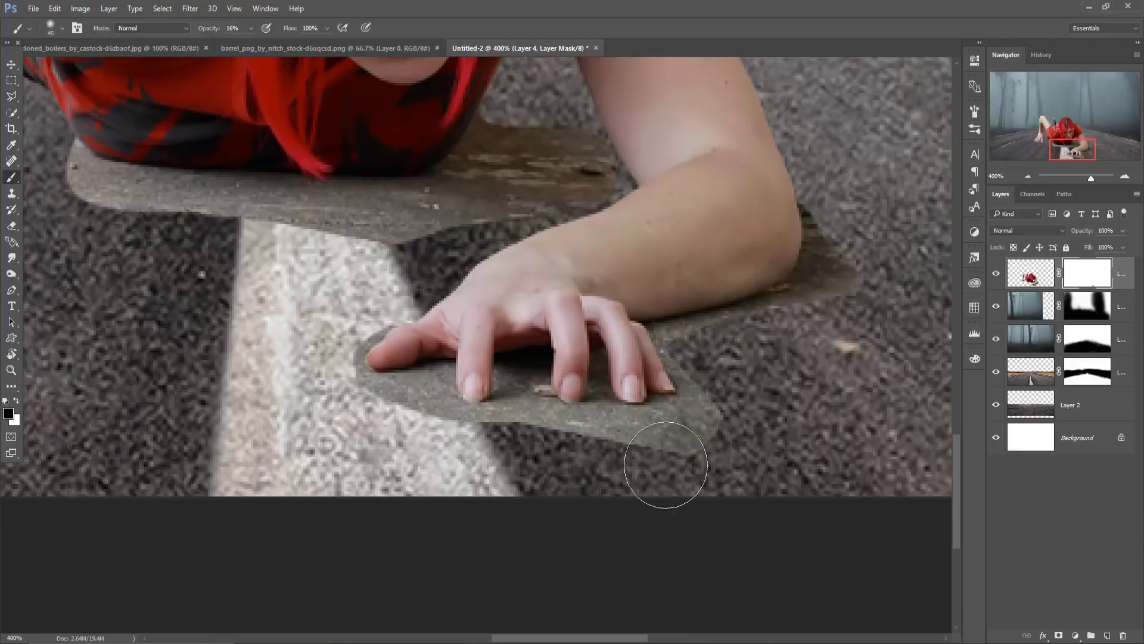
- Mask out the board's lower edge, the fingertip area and the elbow shadow at 40% opacity
{"action": "mouse_move", "coordinate": [666, 465]}
{"action": "left_mouse_down"}
{"action": "mouse_move", "coordinate": [557, 460]}
{"action": "mouse_move", "coordinate": [684, 459]}
{"action": "mouse_move", "coordinate": [477, 429]}
{"action": "mouse_move", "coordinate": [608, 435]}
{"action": "left_mouse_up"}
{"action": "key", "text": "bracketleft"}
{"action": "key", "text": "bracketleft"}
{"action": "key", "text": "bracketleft"}
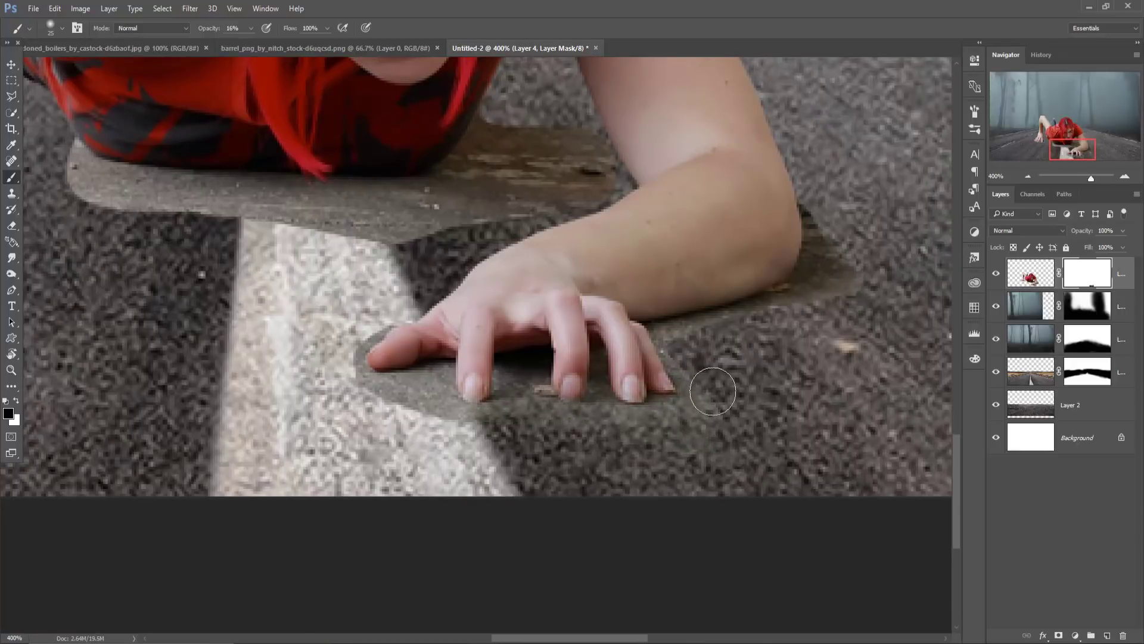
{"action": "left_click_drag", "start_coordinate": [510, 370], "coordinate": [381, 388]}
{"action": "key", "text": "bracketleft"}
{"action": "left_click", "coordinate": [251, 28]}
{"action": "left_click_drag", "start_coordinate": [248, 42], "coordinate": [265, 48]}
{"action": "key", "text": "bracketleft"}
{"action": "mouse_move", "coordinate": [358, 411]}
{"action": "left_mouse_down"}
{"action": "mouse_move", "coordinate": [536, 470]}
{"action": "mouse_move", "coordinate": [170, 435]}
{"action": "left_mouse_up"}
{"action": "key", "text": "bracketleft"}
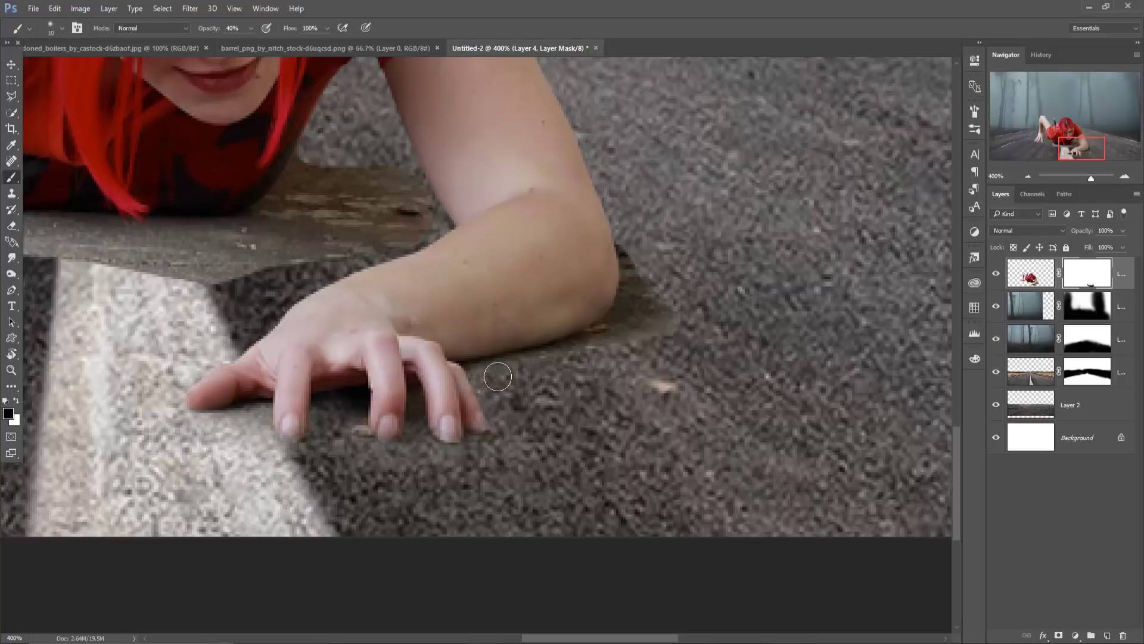
{"action": "key", "text": "bracketright"}
{"action": "key", "text": "bracketright"}
{"action": "left_click_drag", "start_coordinate": [590, 337], "coordinate": [640, 334]}
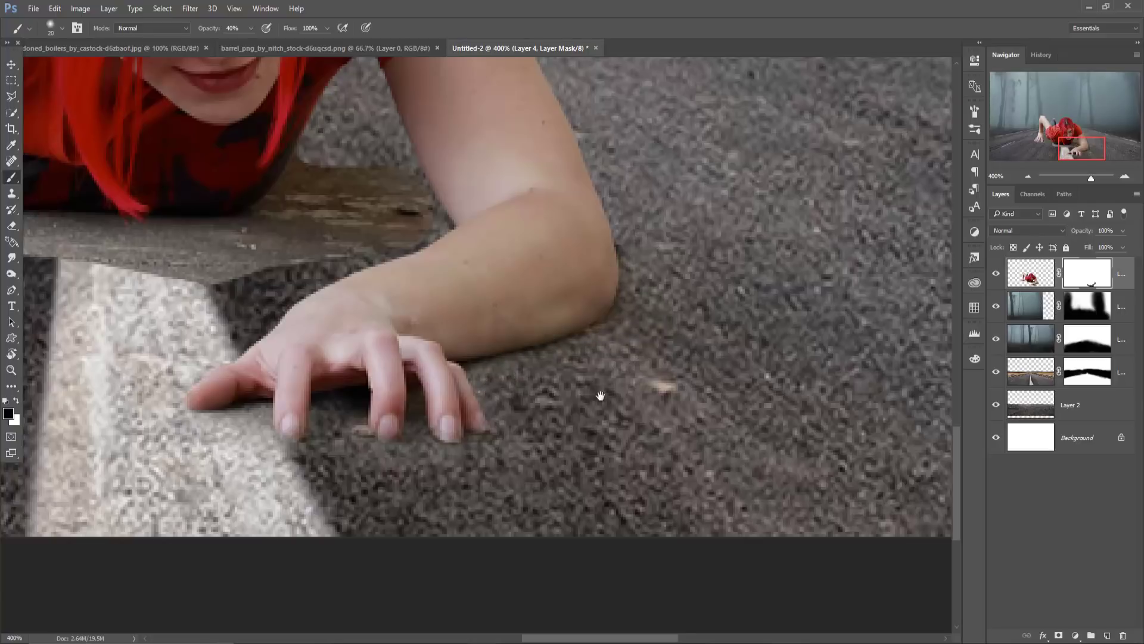
- Hide the wood patch under the chin and the scraps around her fingers
{"action": "left_click_drag", "start_coordinate": [600, 395], "coordinate": [839, 446]}
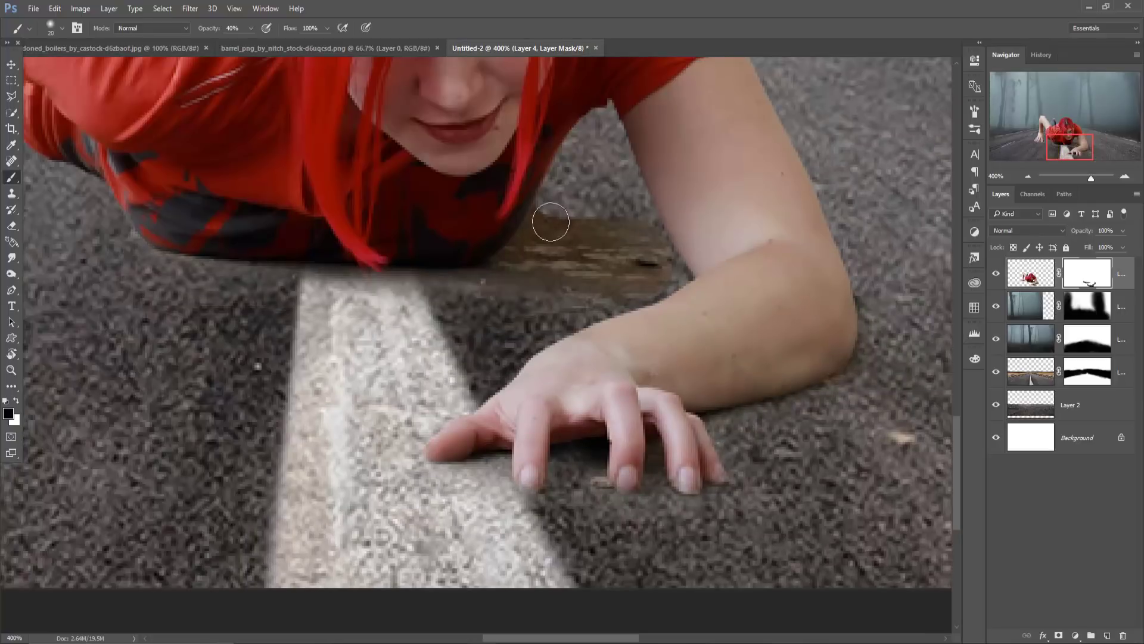
{"action": "mouse_move", "coordinate": [550, 221]}
{"action": "left_mouse_down"}
{"action": "mouse_move", "coordinate": [638, 243]}
{"action": "mouse_move", "coordinate": [549, 269]}
{"action": "mouse_move", "coordinate": [605, 224]}
{"action": "mouse_move", "coordinate": [327, 332]}
{"action": "mouse_move", "coordinate": [710, 341]}
{"action": "mouse_move", "coordinate": [763, 496]}
{"action": "left_mouse_up"}
{"action": "key", "text": "bracketleft"}
{"action": "key", "text": "bracketleft"}
{"action": "key", "text": "bracketleft"}
{"action": "key", "text": "bracketright"}
{"action": "key", "text": "bracketright"}
{"action": "mouse_move", "coordinate": [334, 411]}
{"action": "left_mouse_down"}
{"action": "mouse_move", "coordinate": [146, 376]}
{"action": "mouse_move", "coordinate": [203, 390]}
{"action": "left_mouse_up"}
{"action": "key", "text": "bracketleft"}
{"action": "key", "text": "bracketleft"}
{"action": "key", "text": "bracketleft"}
{"action": "mouse_move", "coordinate": [232, 334]}
{"action": "left_mouse_down"}
{"action": "mouse_move", "coordinate": [205, 378]}
{"action": "mouse_move", "coordinate": [227, 342]}
{"action": "left_mouse_up"}
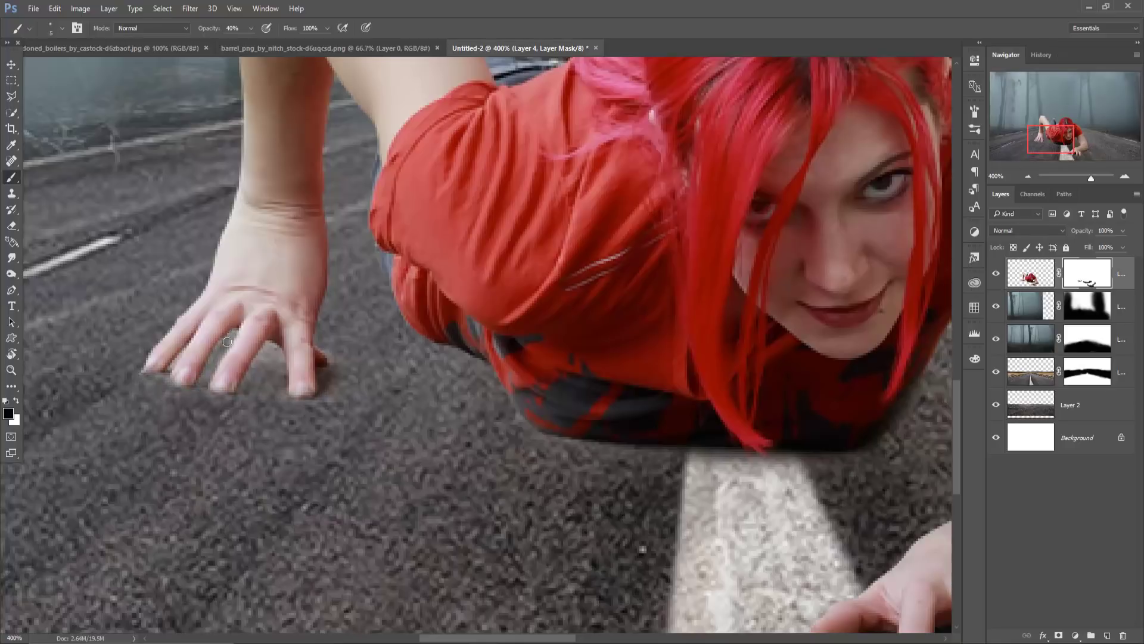
{"action": "key", "text": "bracketleft"}
{"action": "key", "text": "bracketleft"}
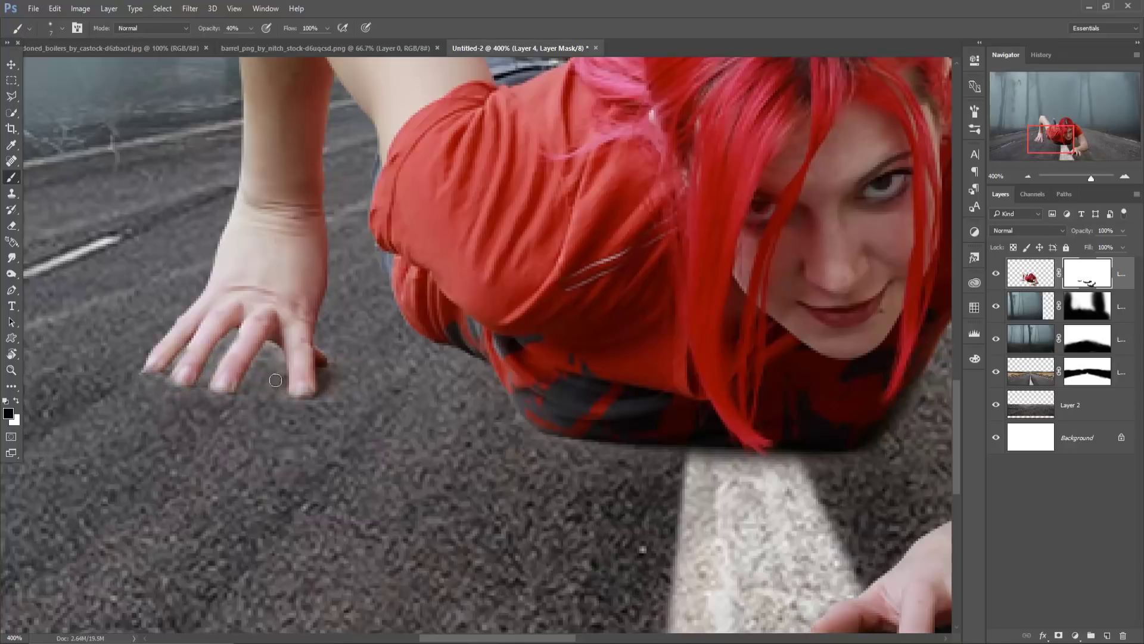
{"action": "key", "text": "ctrl+1"}
{"action": "key", "text": "bracketright"}
{"action": "key", "text": "bracketright"}
{"action": "key", "text": "bracketright"}
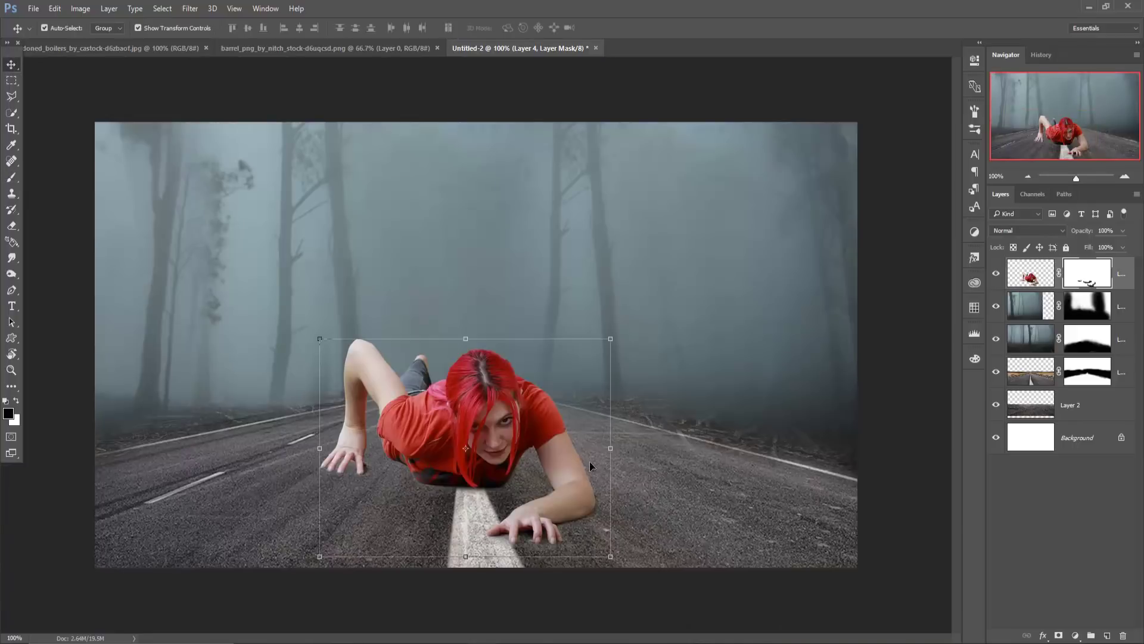
- Add a new layer above Layer 3 copy and set a wide brush
{"action": "left_click", "coordinate": [1121, 312]}
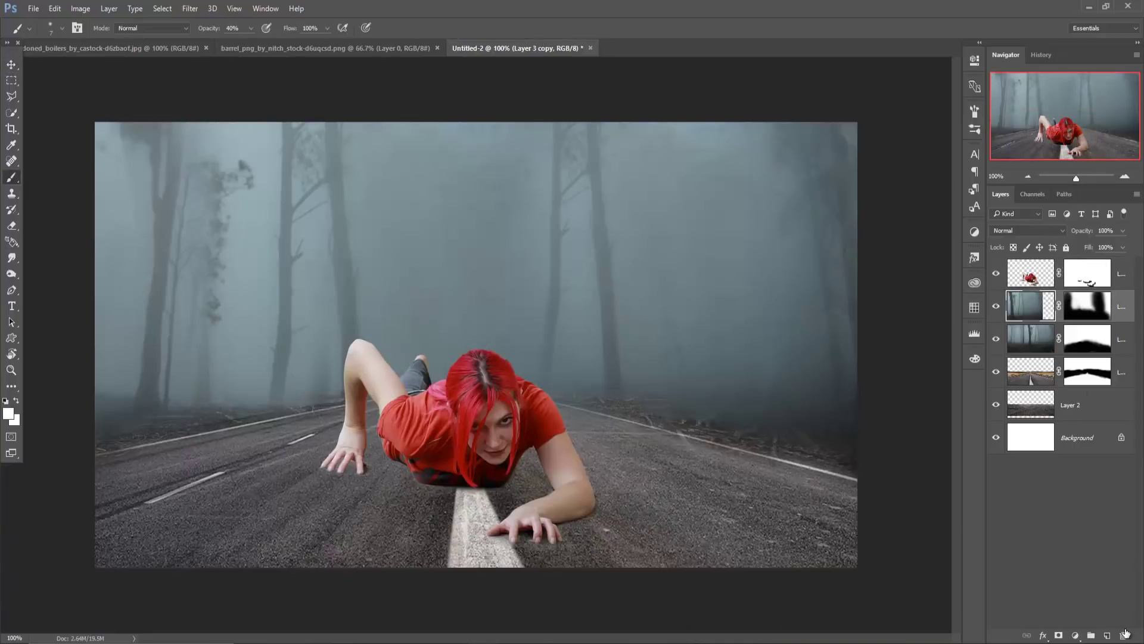
{"action": "left_click", "coordinate": [1108, 636]}
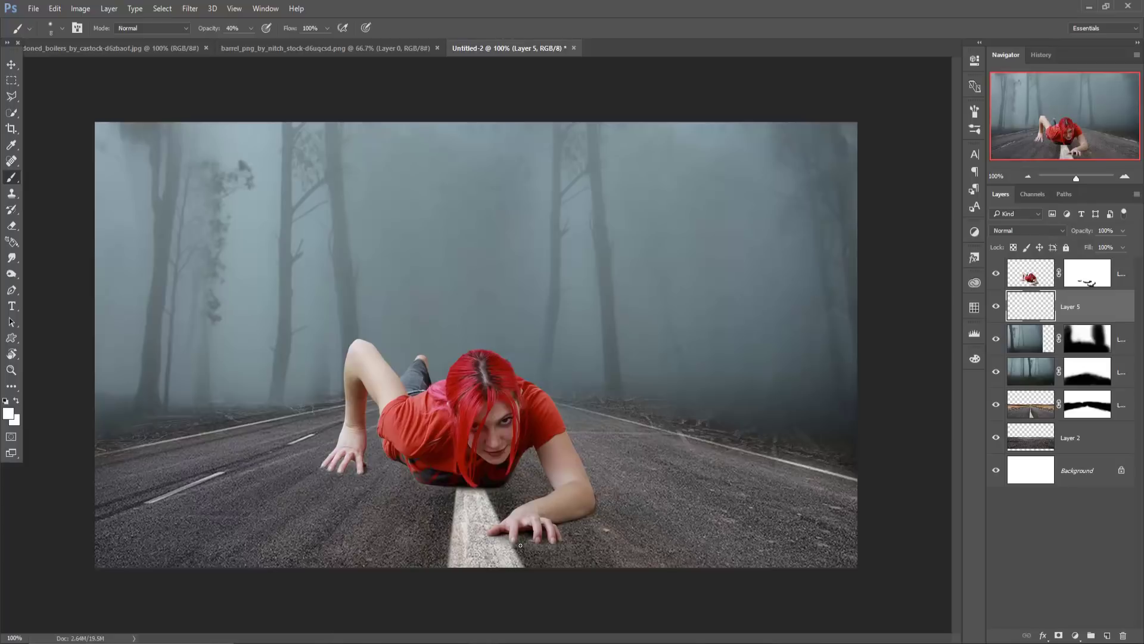
{"action": "key", "text": "bracketright"}
{"action": "key", "text": "bracketright"}
{"action": "key", "text": "bracketright"}
{"action": "key", "text": "bracketleft"}
{"action": "key", "text": "bracketright"}
{"action": "left_click", "coordinate": [455, 484]}
- Paint a black shadow at 80% opacity on the road under her chest
{"action": "left_click", "coordinate": [8, 414]}
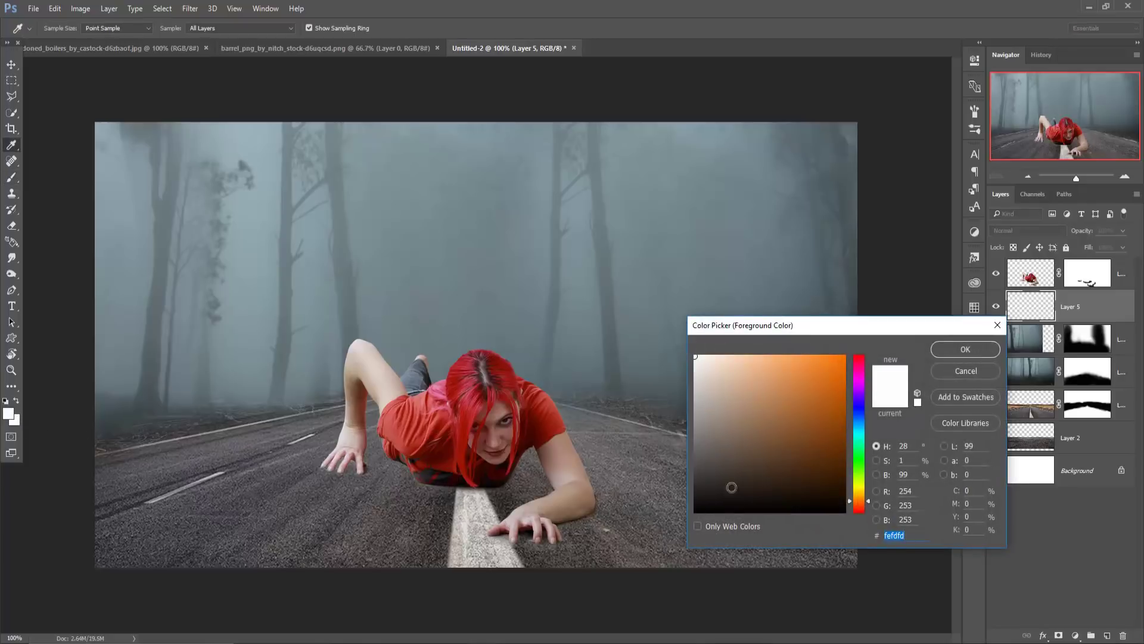
{"action": "left_click", "coordinate": [695, 511]}
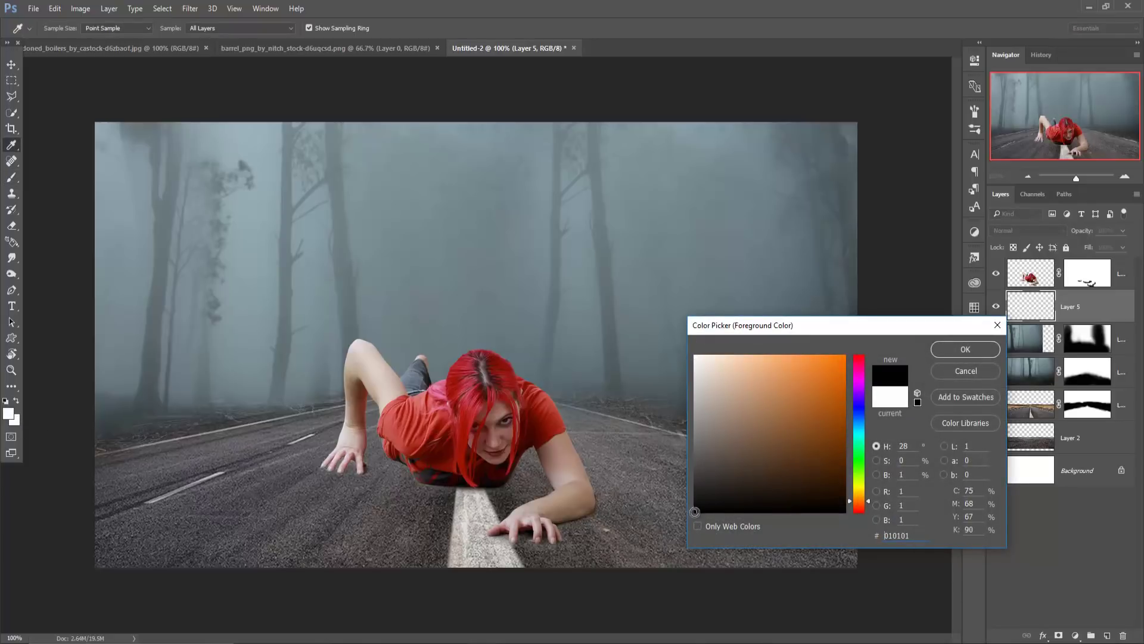
{"action": "left_click", "coordinate": [965, 349]}
{"action": "key", "text": "b"}
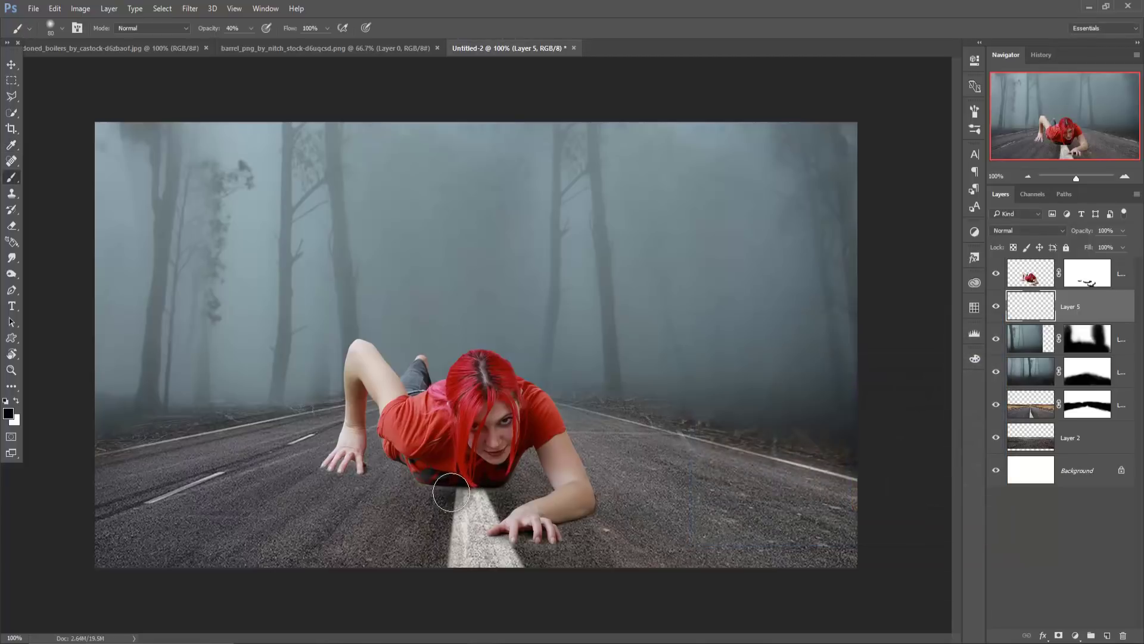
{"action": "left_click_drag", "start_coordinate": [452, 492], "coordinate": [482, 497]}
{"action": "key", "text": "ctrl+z"}
{"action": "left_click", "coordinate": [251, 28]}
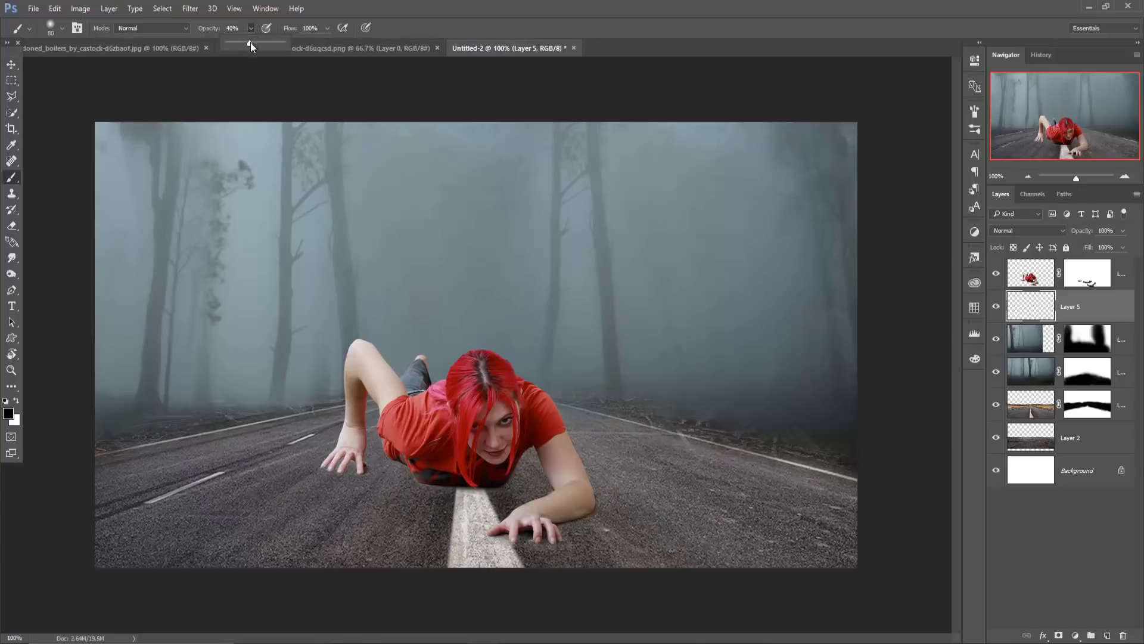
{"action": "left_click_drag", "start_coordinate": [251, 45], "coordinate": [273, 47]}
{"action": "mouse_move", "coordinate": [453, 484]}
{"action": "left_mouse_down"}
{"action": "mouse_move", "coordinate": [433, 489]}
{"action": "mouse_move", "coordinate": [523, 495]}
{"action": "left_mouse_up"}
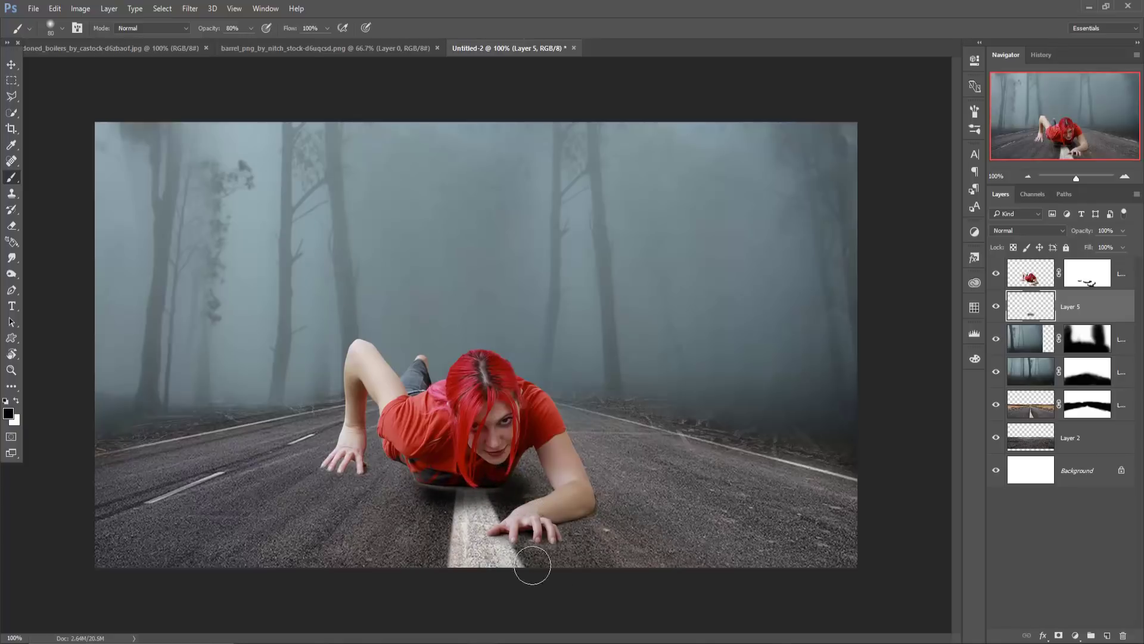
{"action": "left_click", "coordinate": [1091, 279]}
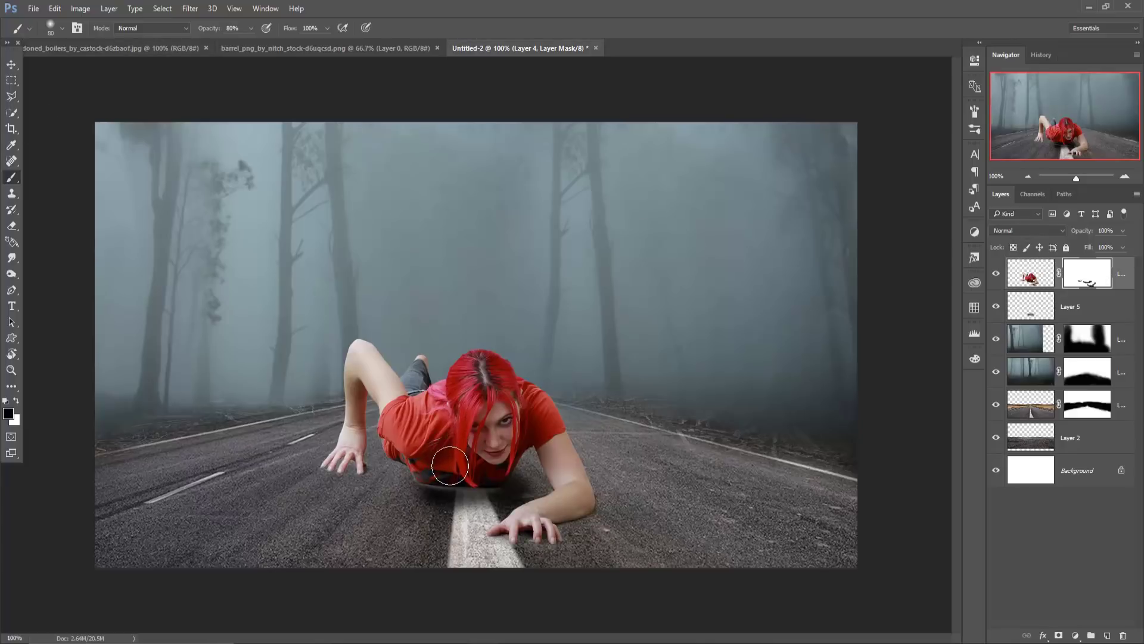
- Zoom in and paint Layer 4's mask along the bottom of her shirt with a 15 px brush
{"action": "scroll", "coordinate": [450, 466], "scroll_direction": "up", "scroll_amount": 1}
{"action": "scroll", "coordinate": [478, 325], "scroll_direction": "up", "scroll_amount": 1}
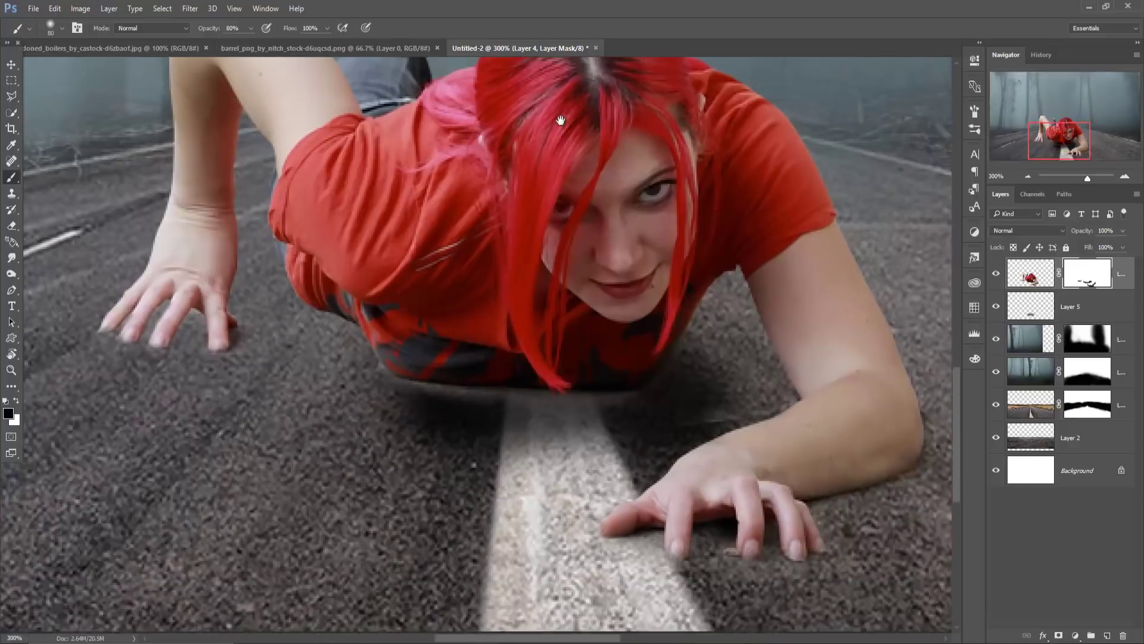
{"action": "key", "text": "bracketleft"}
{"action": "key", "text": "bracketleft"}
{"action": "key", "text": "bracketleft"}
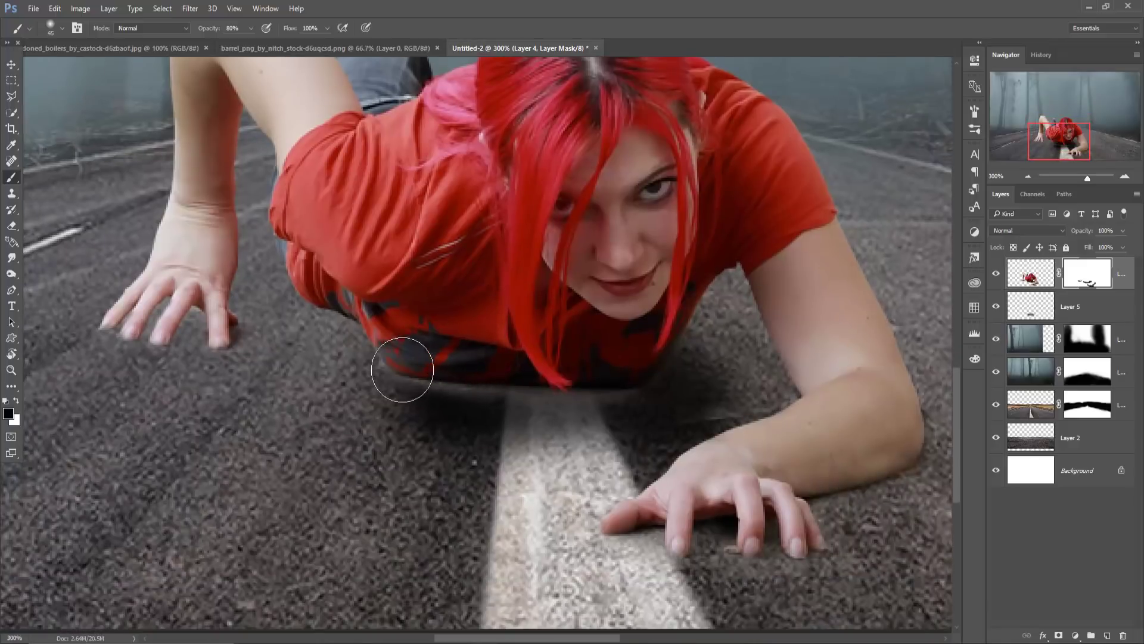
{"action": "key", "text": "bracketleft"}
{"action": "key", "text": "bracketleft"}
{"action": "key", "text": "bracketleft"}
{"action": "key", "text": "bracketleft"}
{"action": "key", "text": "bracketleft"}
{"action": "mouse_move", "coordinate": [382, 373]}
{"action": "left_mouse_down"}
{"action": "mouse_move", "coordinate": [484, 394]}
{"action": "mouse_move", "coordinate": [634, 399]}
{"action": "mouse_move", "coordinate": [495, 399]}
{"action": "mouse_move", "coordinate": [507, 394]}
{"action": "mouse_move", "coordinate": [379, 371]}
{"action": "mouse_move", "coordinate": [517, 398]}
{"action": "mouse_move", "coordinate": [615, 396]}
{"action": "left_mouse_up"}
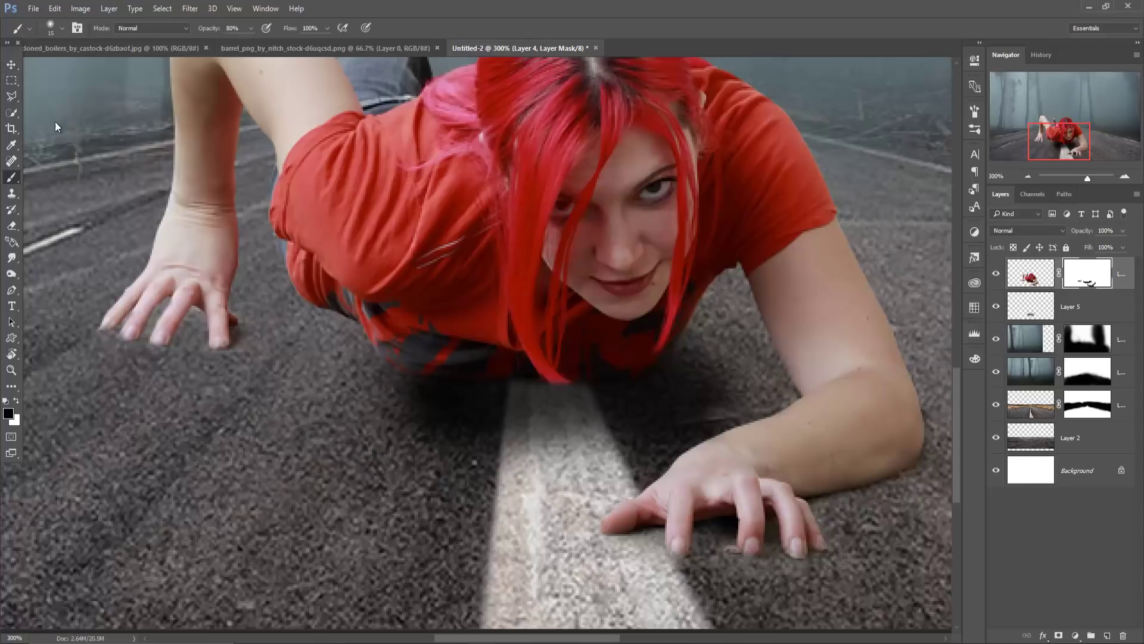
{"action": "key", "text": "ctrl+1"}
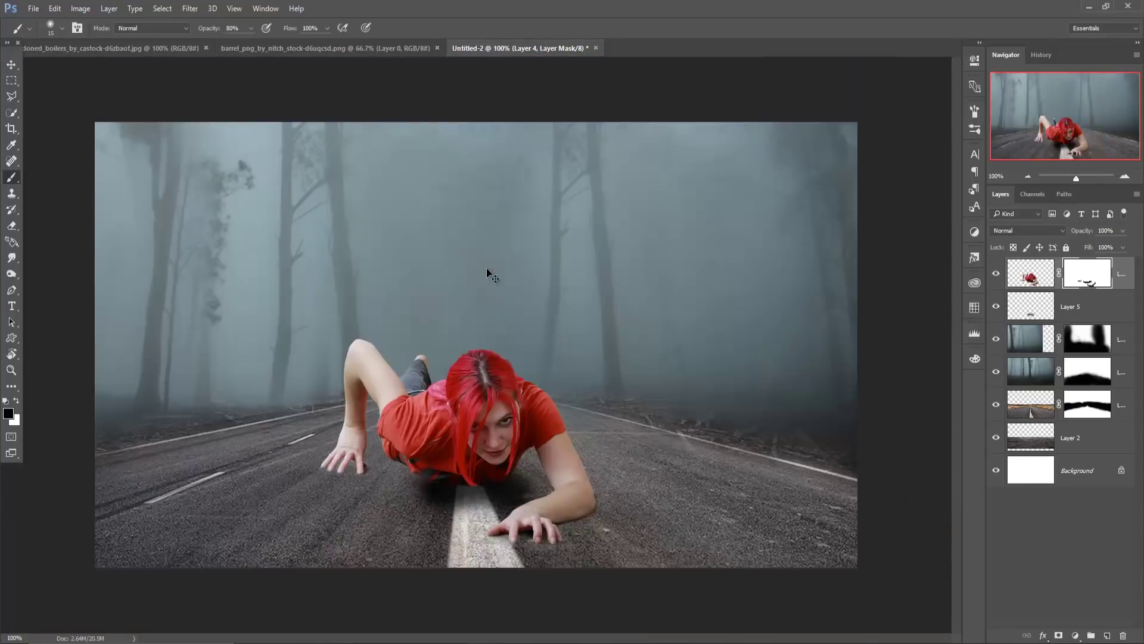
{"action": "left_click", "coordinate": [1087, 305]}
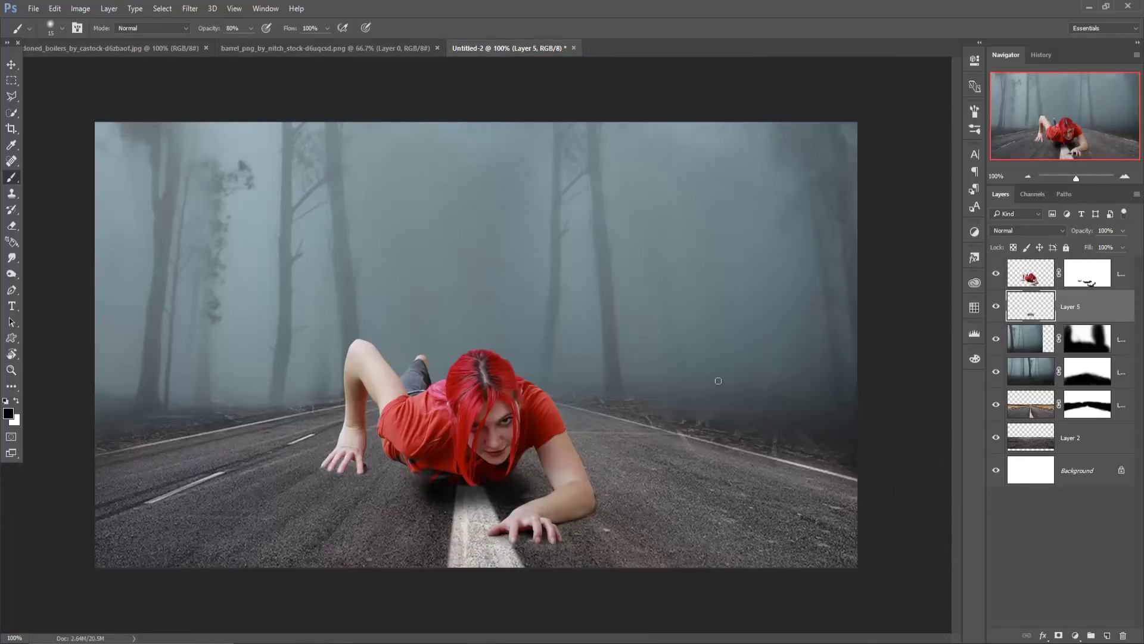
{"action": "left_click", "coordinate": [11, 66]}
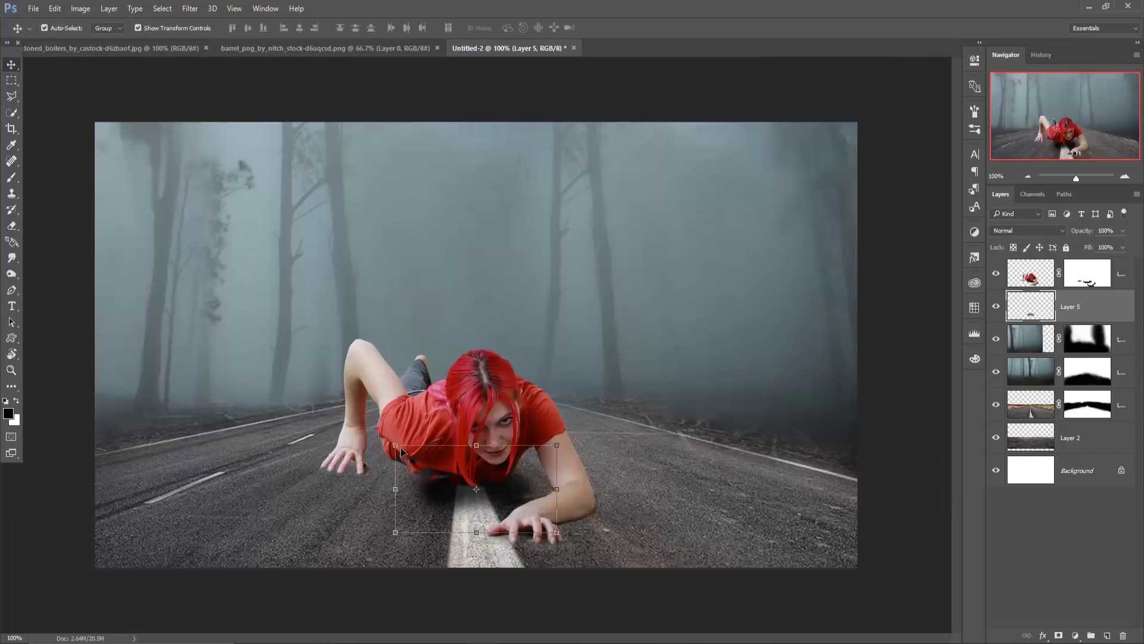
- Enlarge the Layer 5 shadow to about 133% by 163% and nudge it up-left
{"action": "left_click_drag", "start_coordinate": [396, 446], "coordinate": [358, 403]}
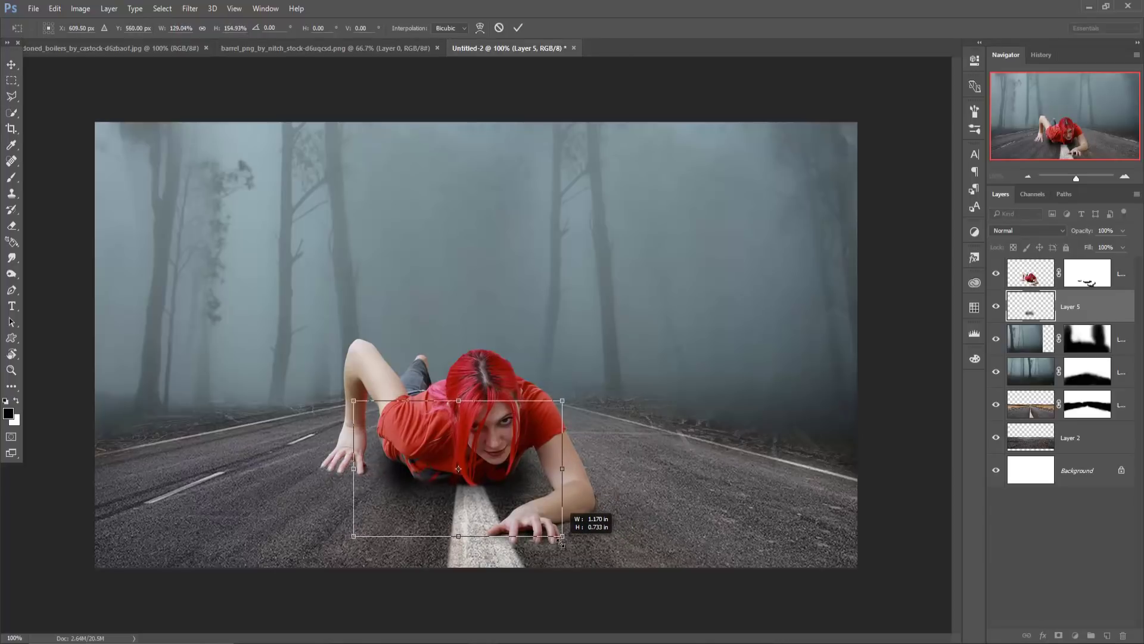
{"action": "left_click_drag", "start_coordinate": [562, 536], "coordinate": [575, 548]}
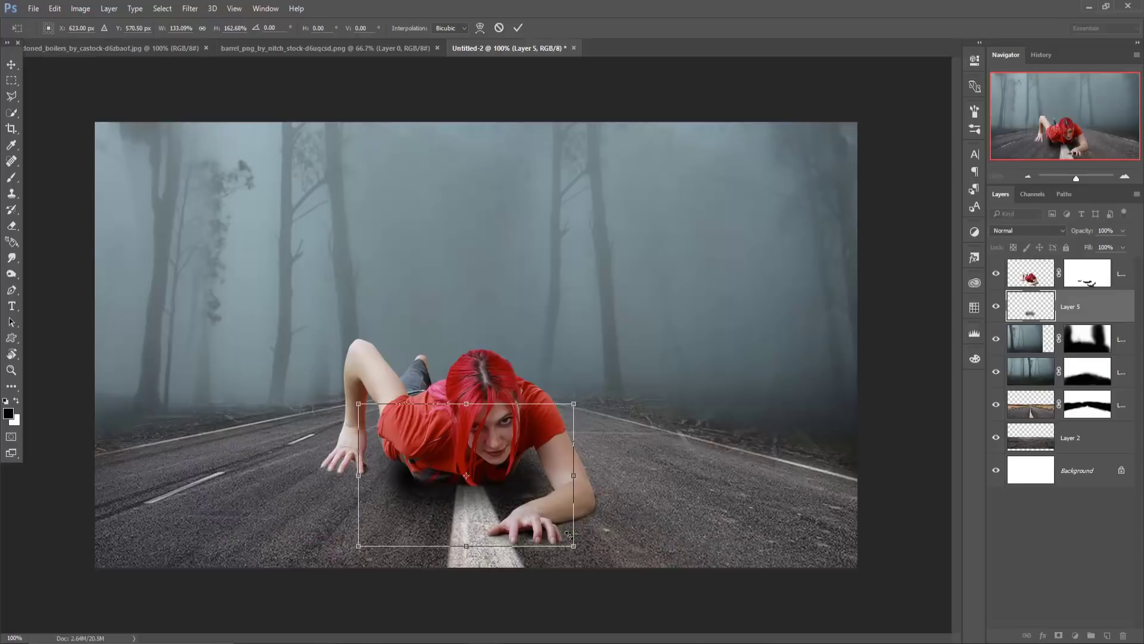
{"action": "key", "text": "Up"}
{"action": "key", "text": "Up"}
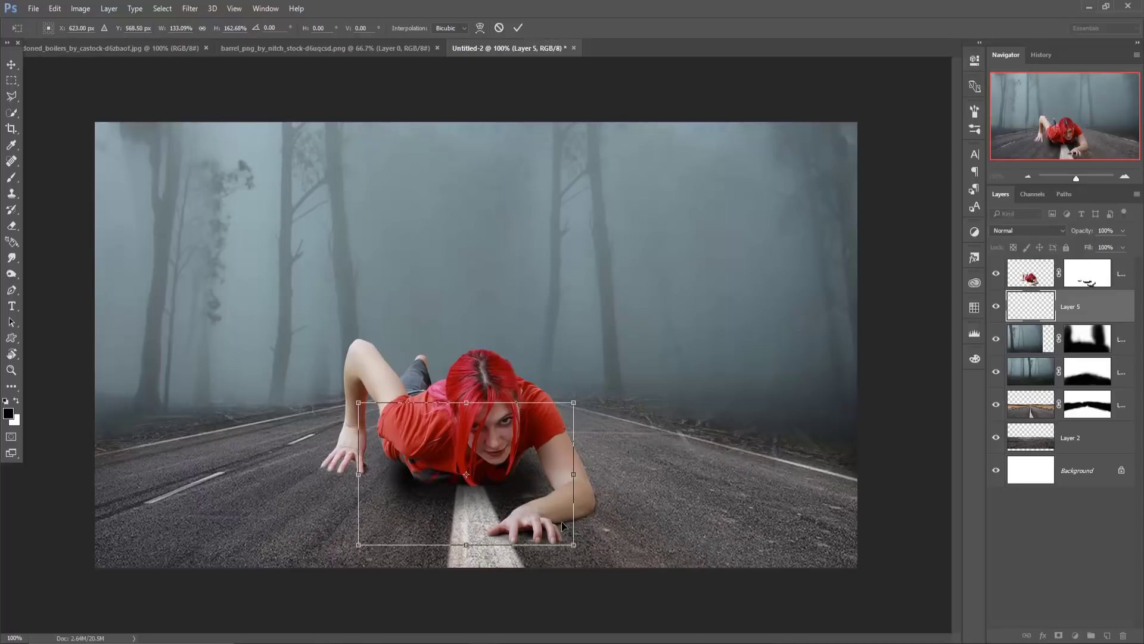
{"action": "key", "text": "Up"}
{"action": "key", "text": "Up"}
{"action": "key", "text": "Up"}
{"action": "key", "text": "Up"}
{"action": "key", "text": "Up"}
{"action": "key", "text": "Up"}
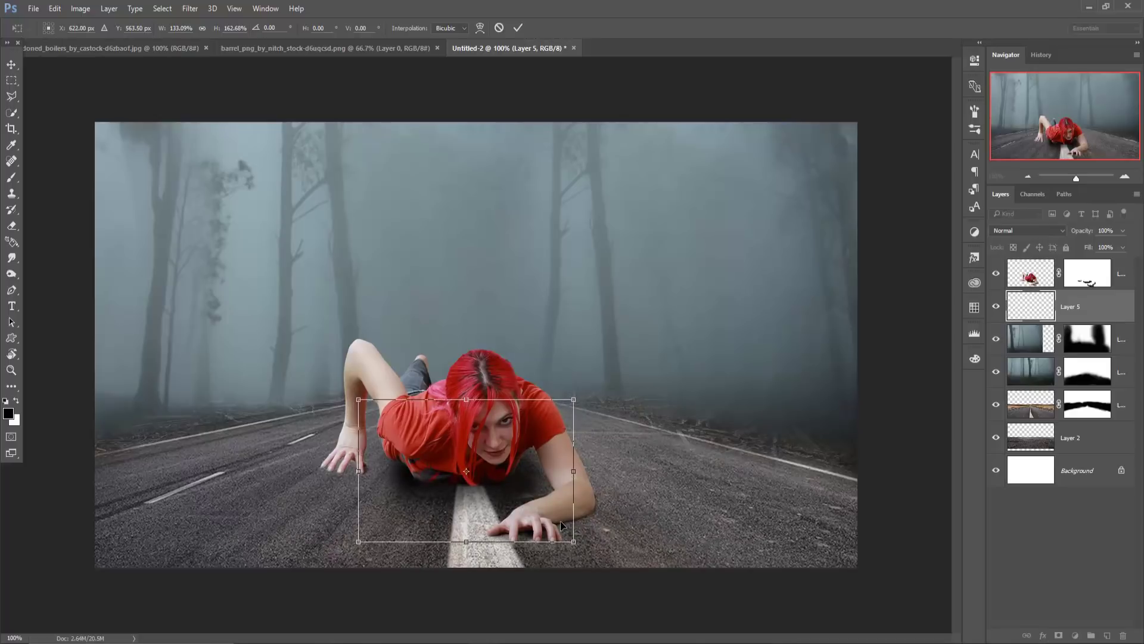
{"action": "key", "text": "Left"}
{"action": "key", "text": "Left"}
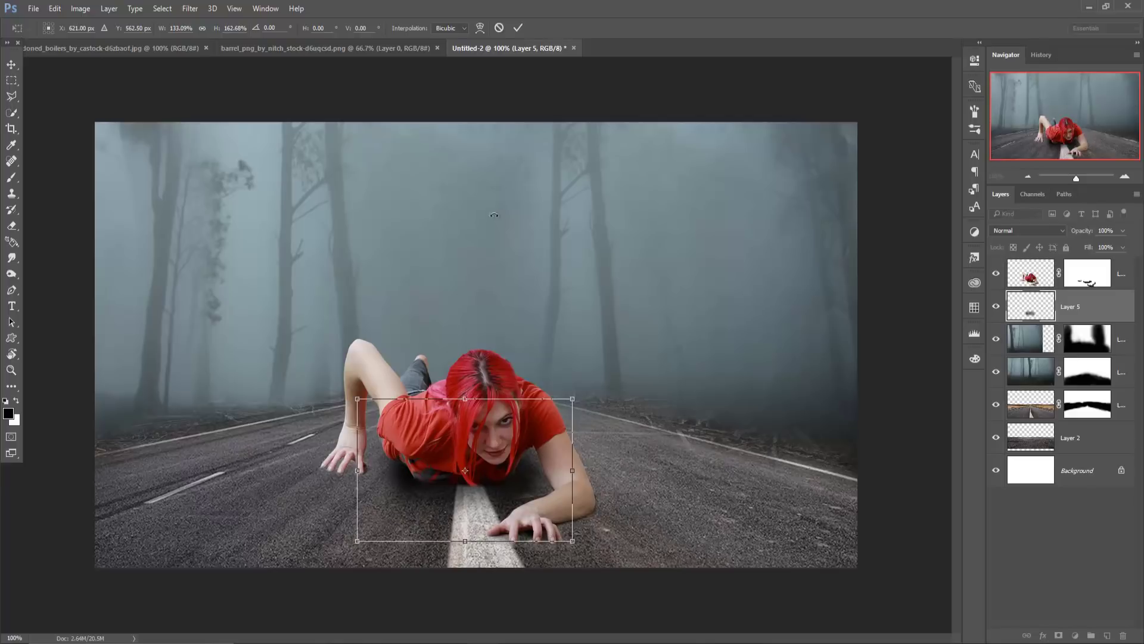
{"action": "left_click", "coordinate": [514, 28]}
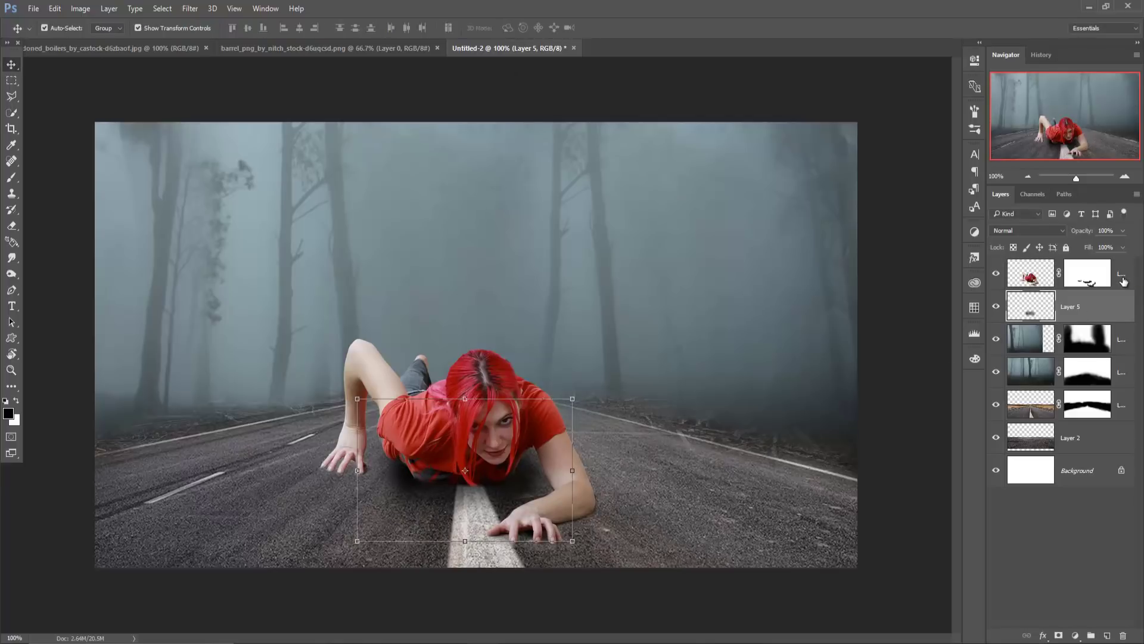
- Scale Layer 4 and Layer 5 together to about 89% by 87% and move them lower
{"action": "left_click", "coordinate": [1123, 281]}
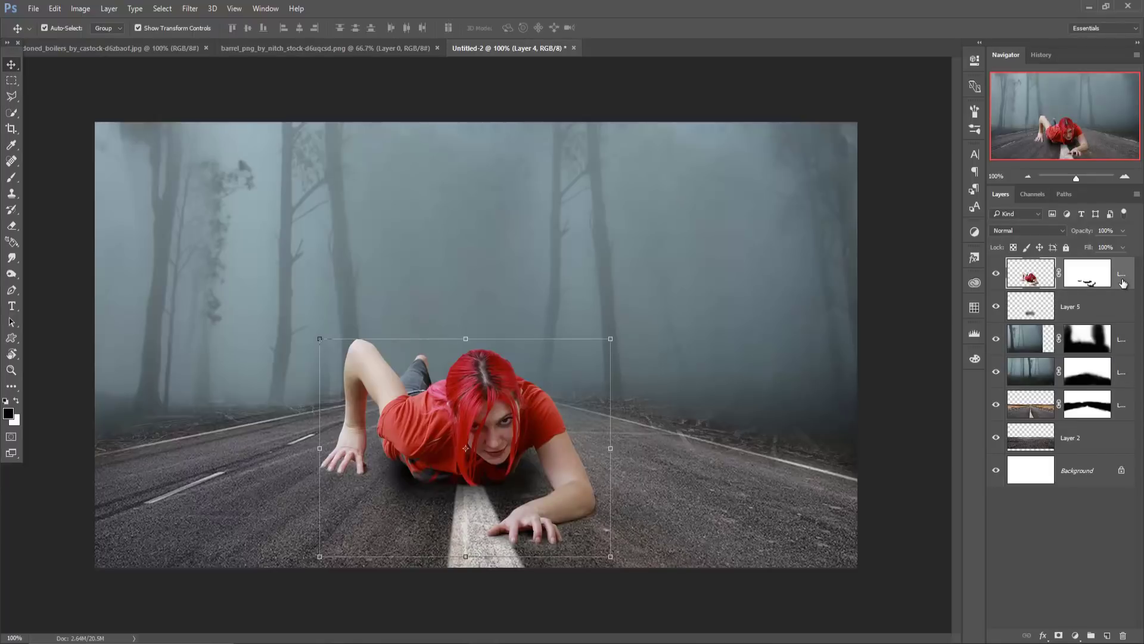
{"action": "left_click", "coordinate": [1117, 307], "text": "shift"}
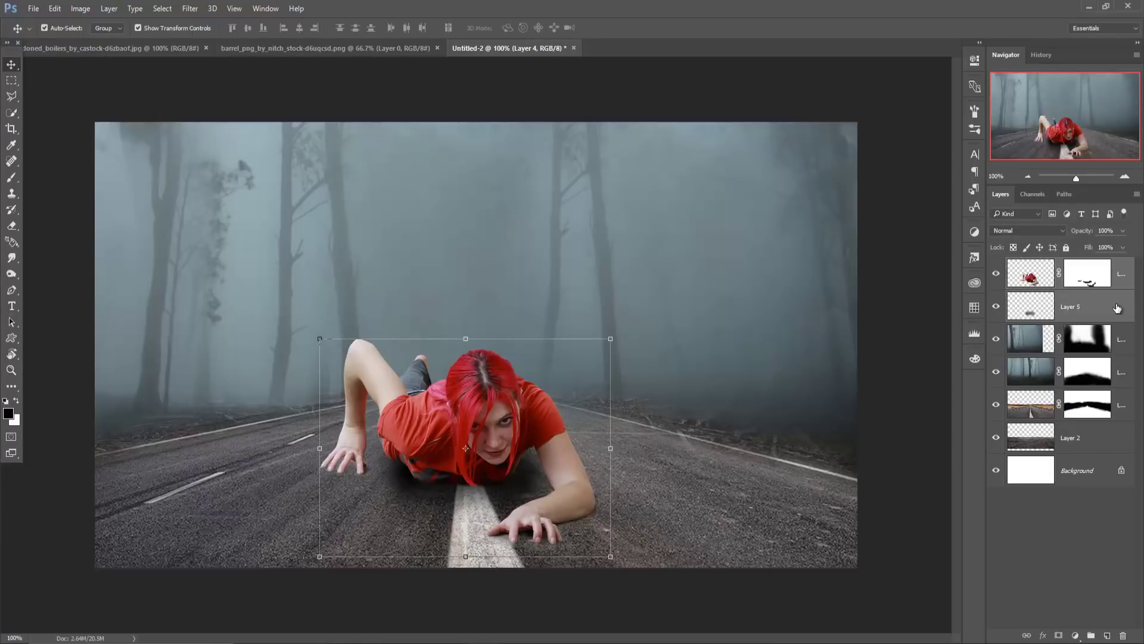
{"action": "left_click_drag", "start_coordinate": [609, 339], "coordinate": [604, 355]}
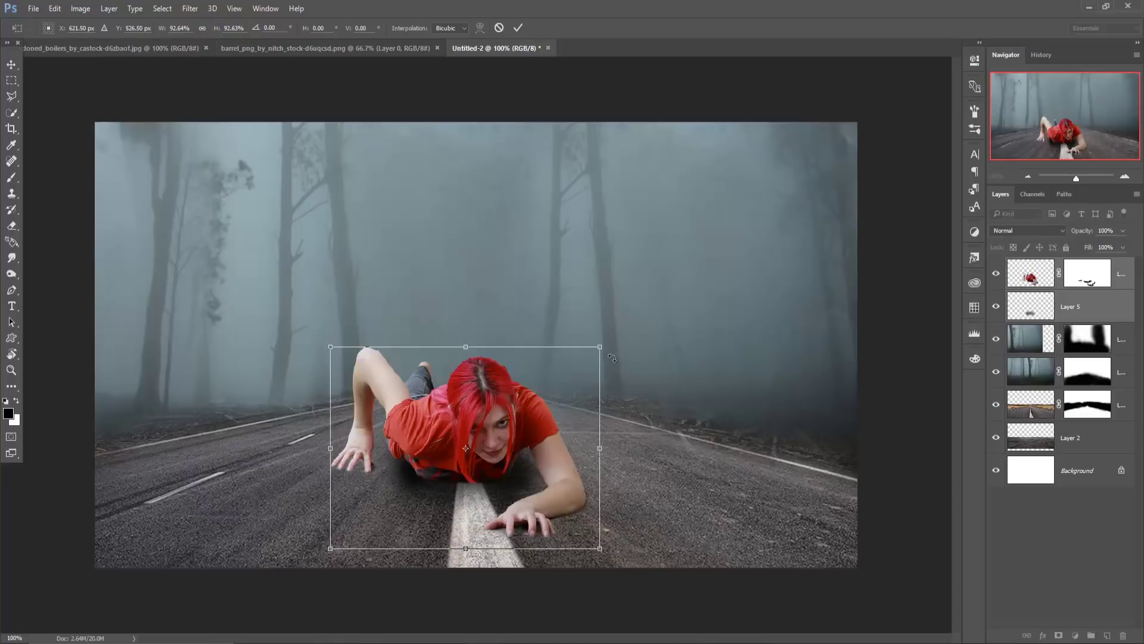
{"action": "left_click_drag", "start_coordinate": [597, 353], "coordinate": [593, 356]}
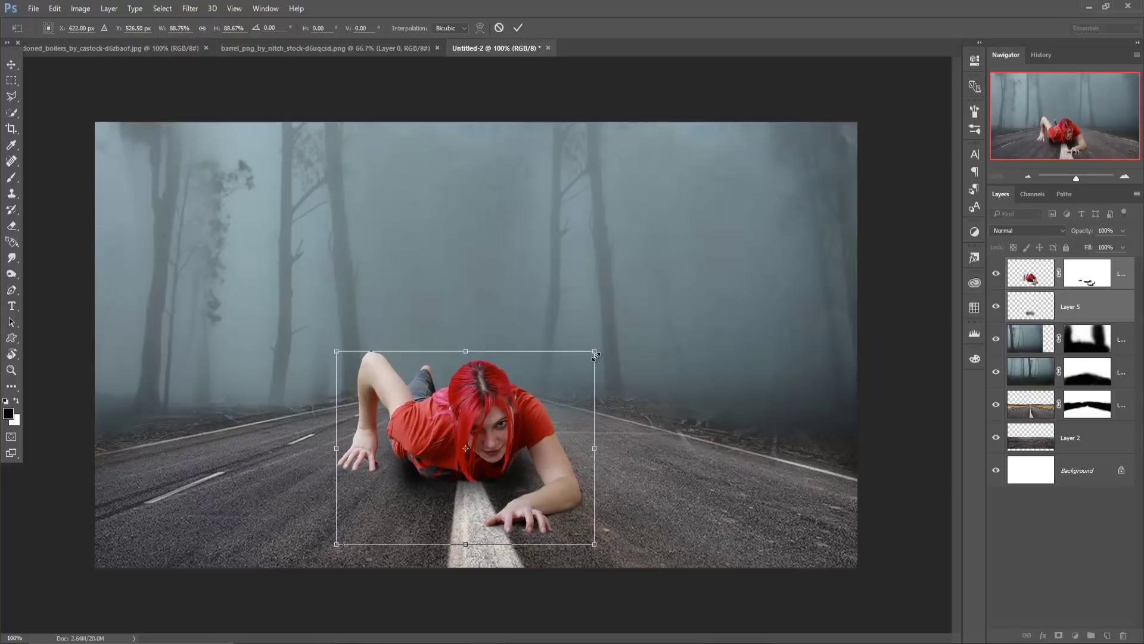
{"action": "left_click_drag", "start_coordinate": [507, 428], "coordinate": [507, 438]}
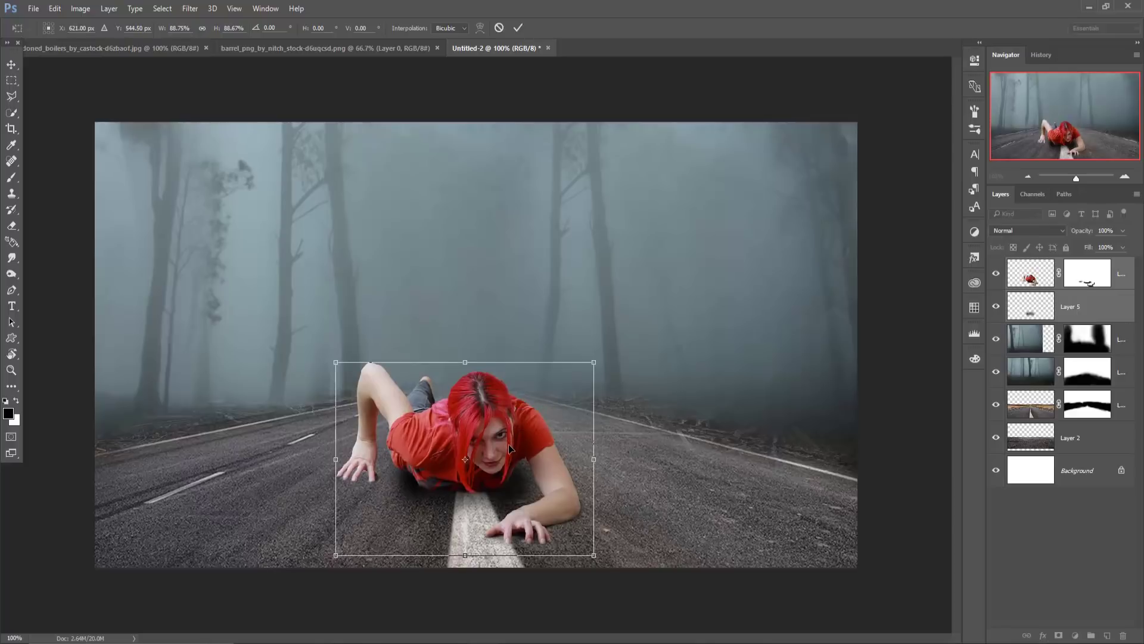
{"action": "left_click", "coordinate": [518, 28]}
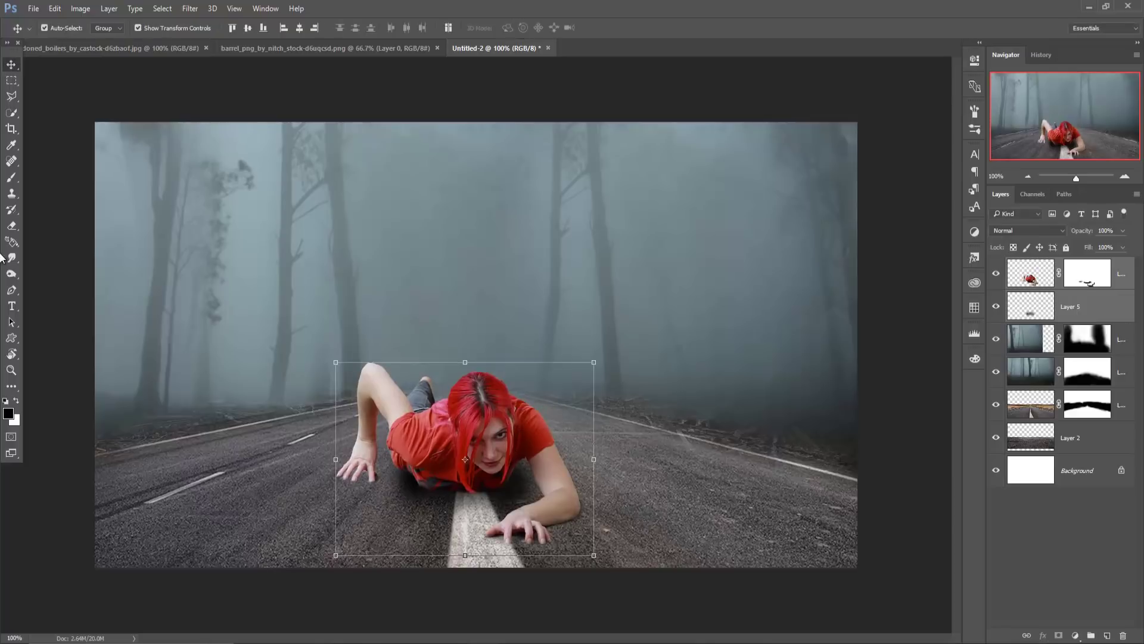
{"action": "left_click", "coordinate": [10, 179]}
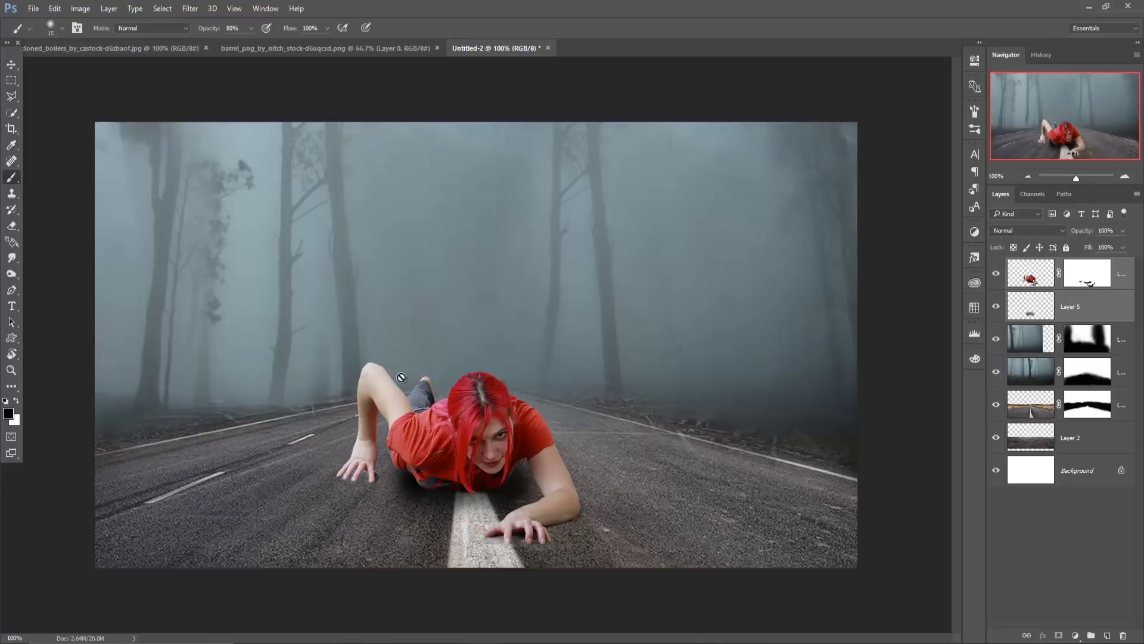
- On a new layer, paint a dark shadow under the fingers on the white road line
{"action": "left_click", "coordinate": [1112, 295]}
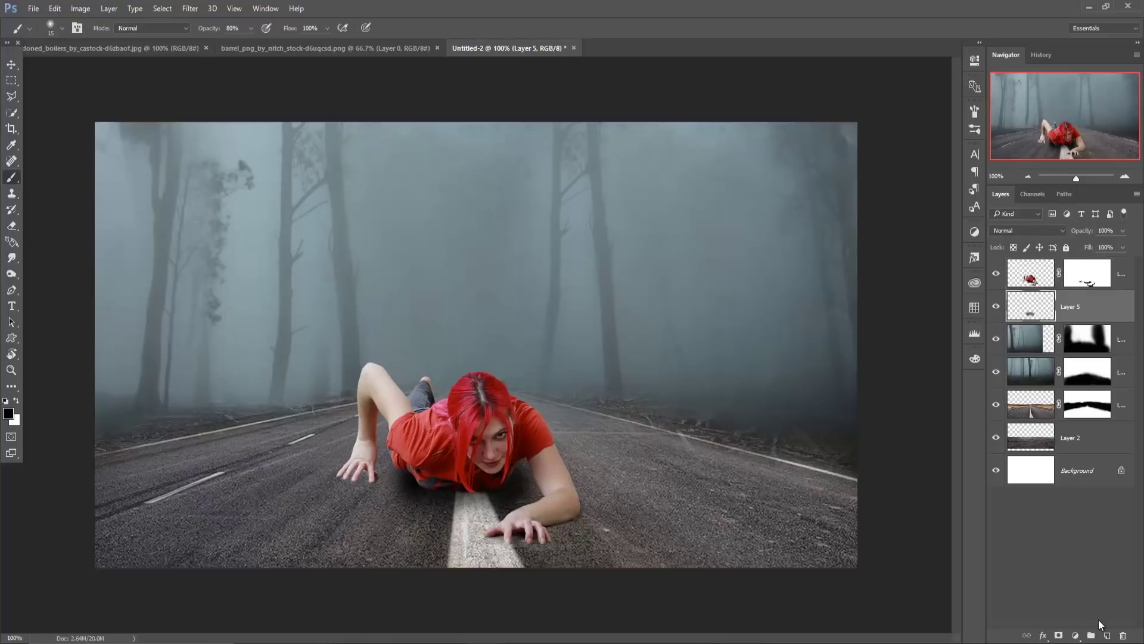
{"action": "left_click", "coordinate": [1107, 636]}
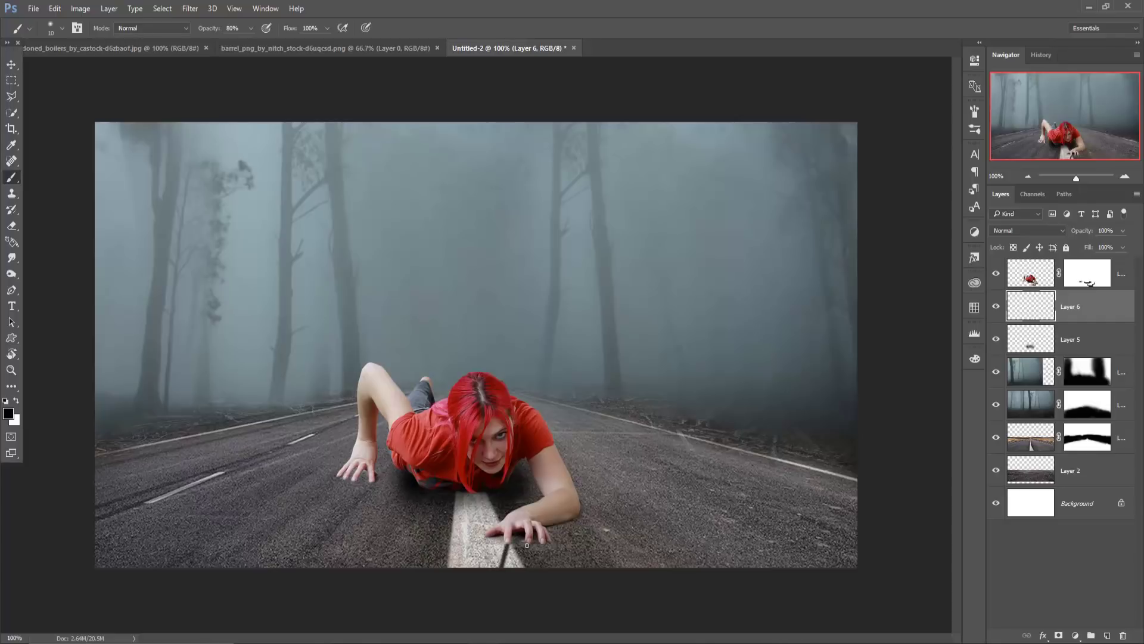
{"action": "key", "text": "ctrl+a"}
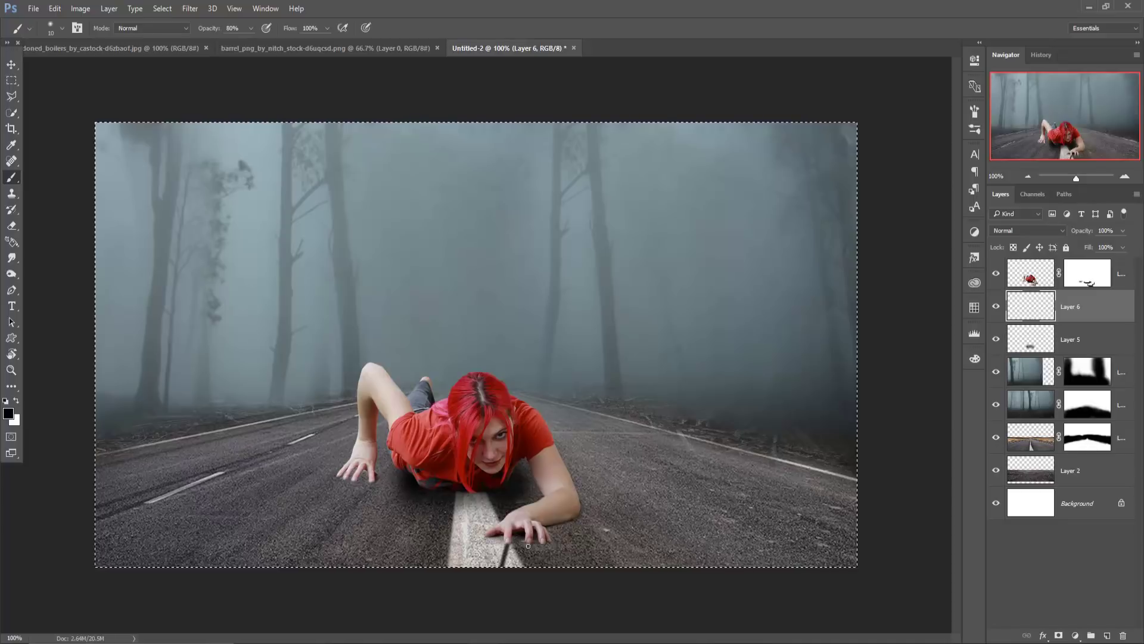
{"action": "key", "text": "ctrl+d"}
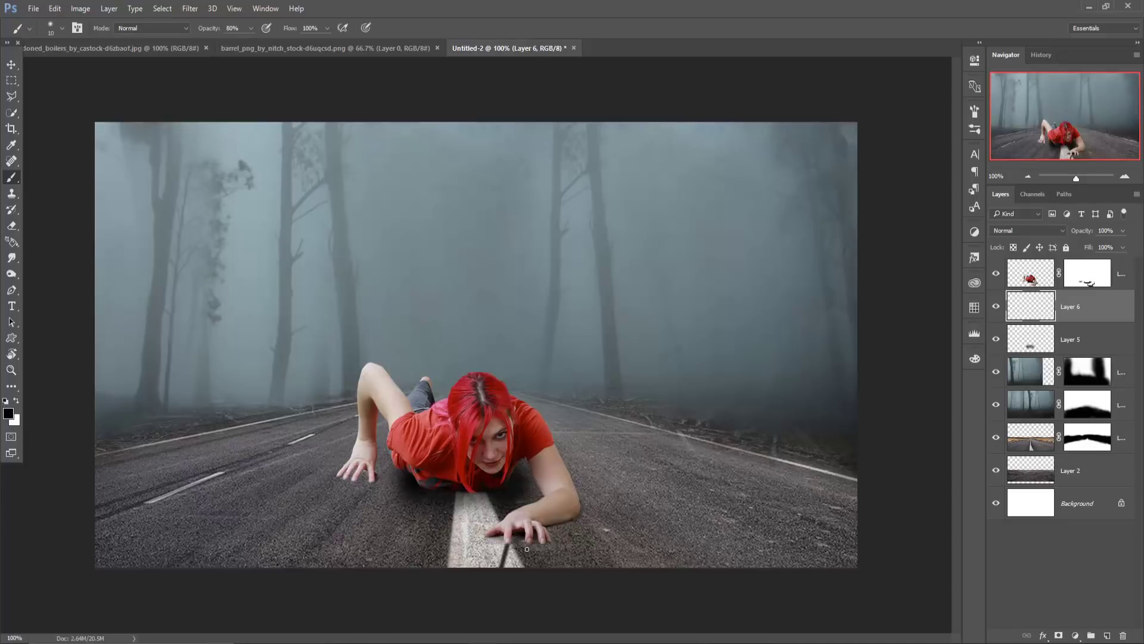
{"action": "key", "text": "ctrl+z"}
{"action": "key", "text": "bracketright"}
{"action": "key", "text": "bracketright"}
{"action": "key", "text": "bracketright"}
{"action": "left_click_drag", "start_coordinate": [519, 531], "coordinate": [524, 535]}
- Stretch that shadow to about 246% by 118% and nudge it into place
{"action": "left_click", "coordinate": [11, 65]}
{"action": "left_click_drag", "start_coordinate": [552, 535], "coordinate": [594, 530]}
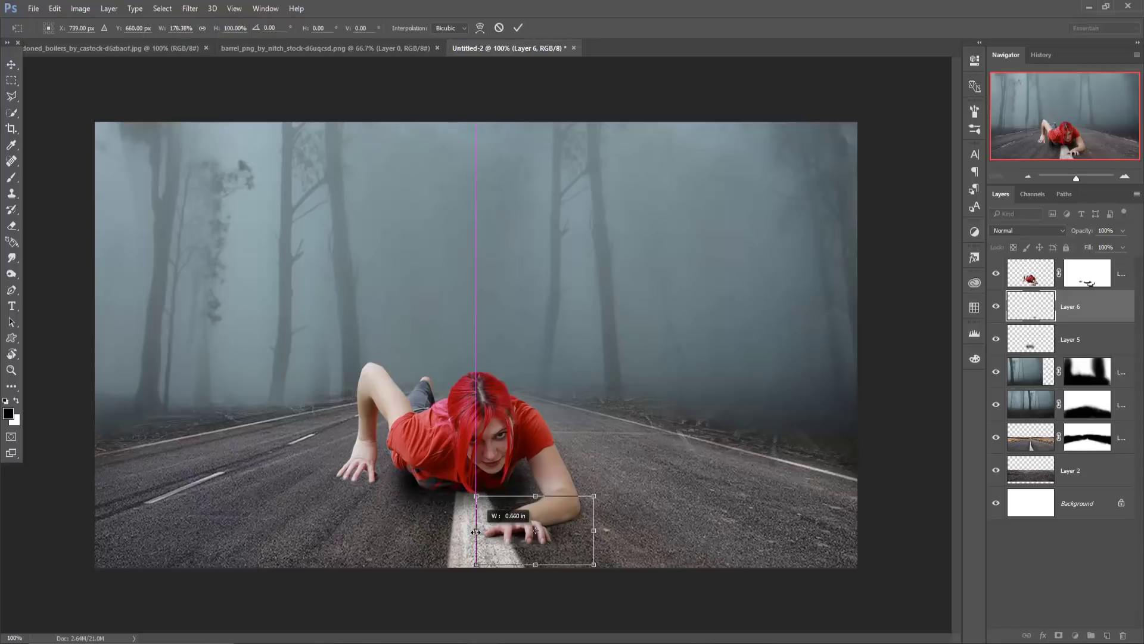
{"action": "left_click_drag", "start_coordinate": [484, 531], "coordinate": [456, 530]}
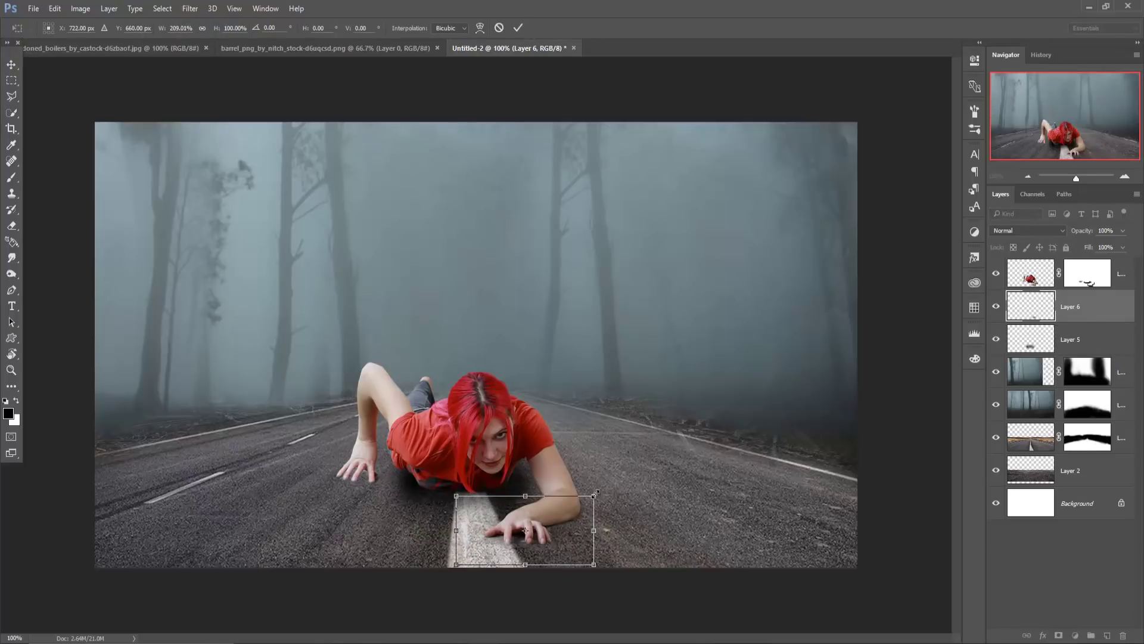
{"action": "left_click_drag", "start_coordinate": [601, 492], "coordinate": [610, 489]}
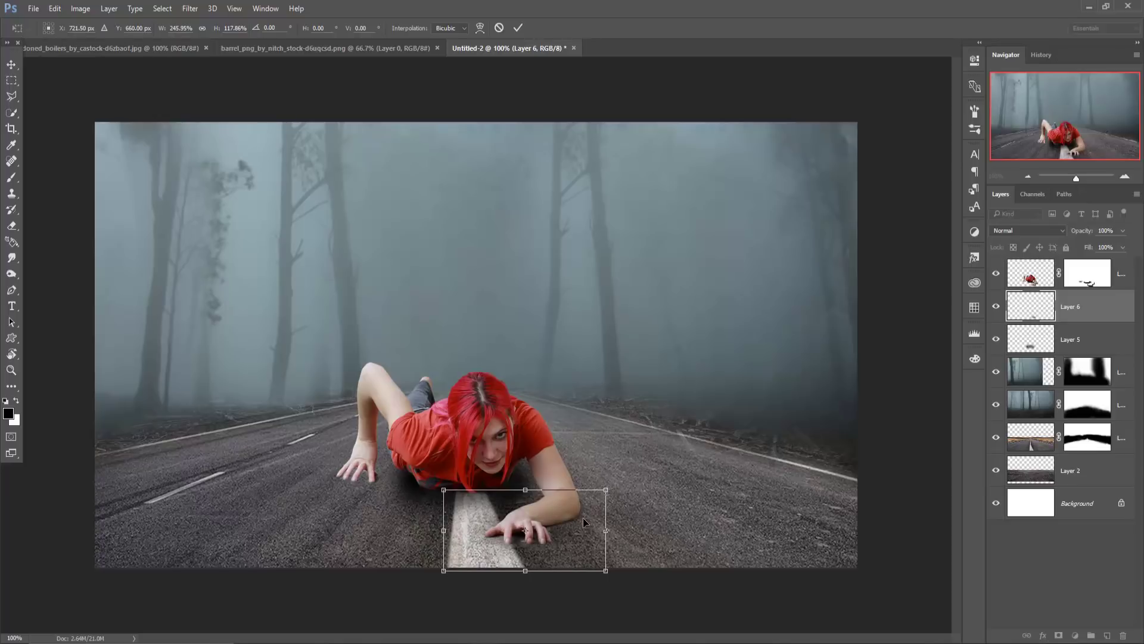
{"action": "key", "text": "Down"}
{"action": "key", "text": "Down"}
{"action": "key", "text": "Down"}
{"action": "key", "text": "Down"}
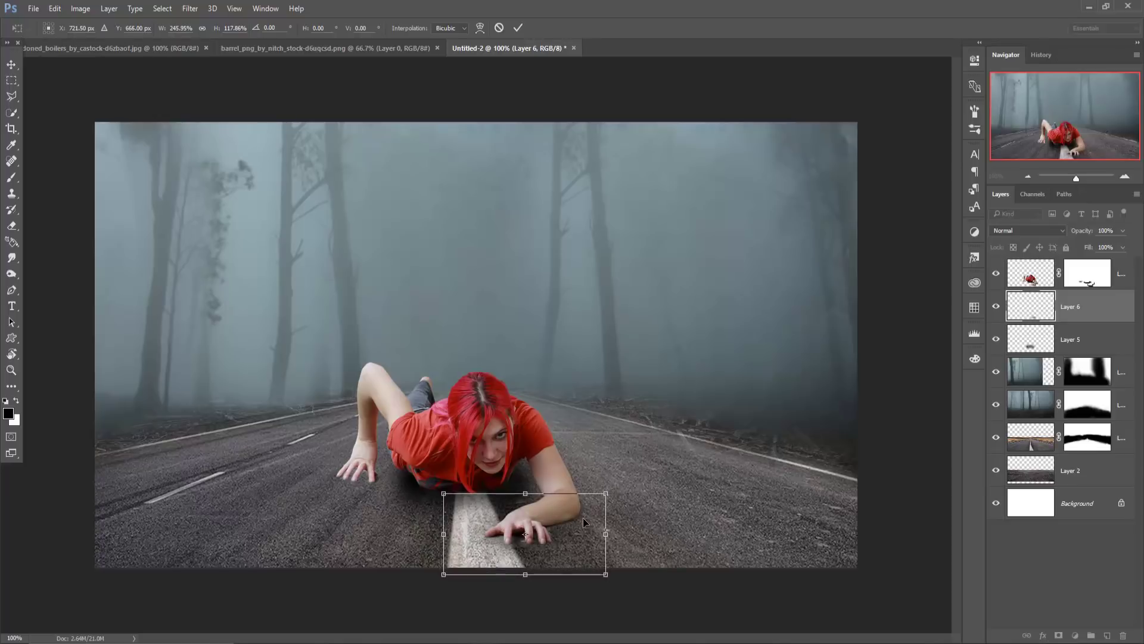
{"action": "key", "text": "Down"}
{"action": "key", "text": "Up"}
{"action": "key", "text": "Up"}
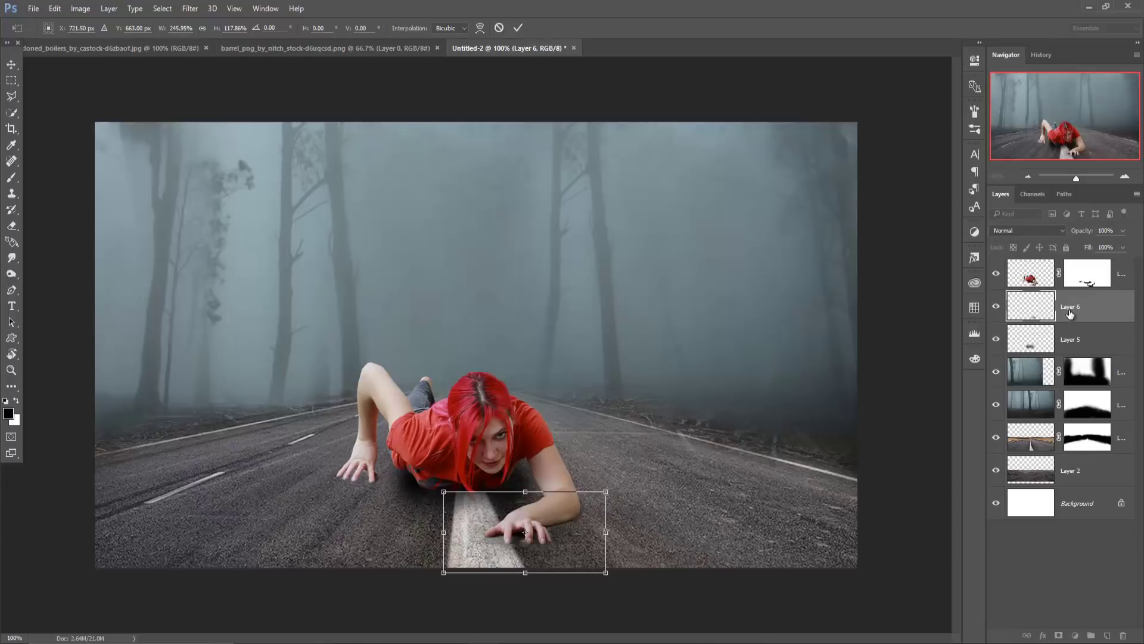
{"action": "left_click", "coordinate": [518, 29]}
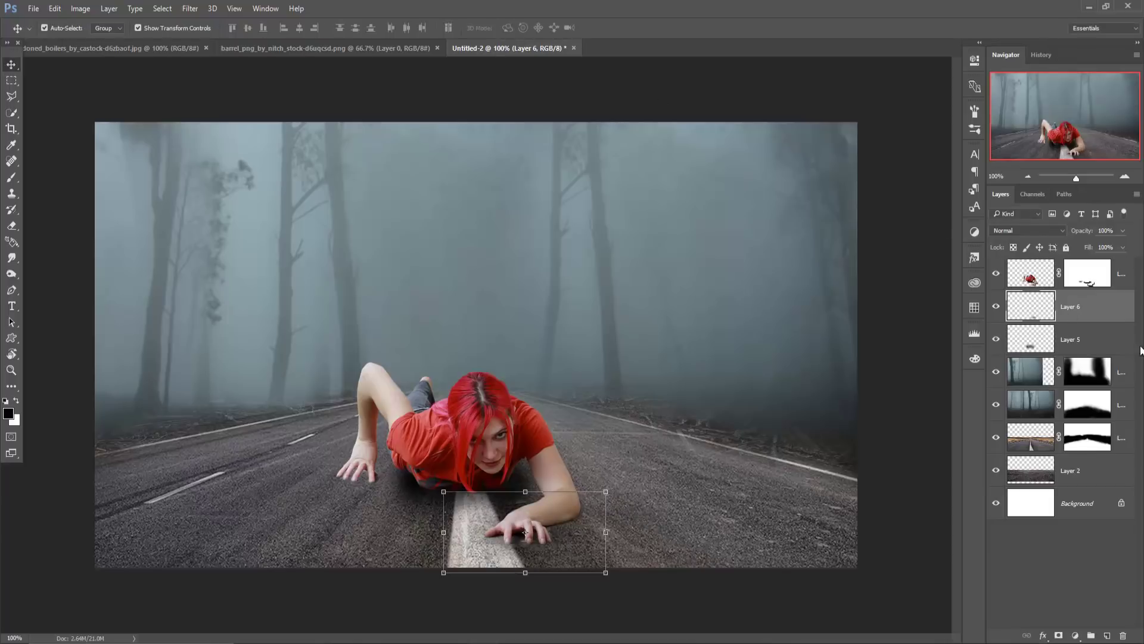
- Duplicate Layer 6's road-line shadow and narrow and skew the copy under her hand
{"action": "right_click", "coordinate": [1105, 315]}
{"action": "left_click", "coordinate": [1011, 192]}
{"action": "left_click", "coordinate": [666, 195]}
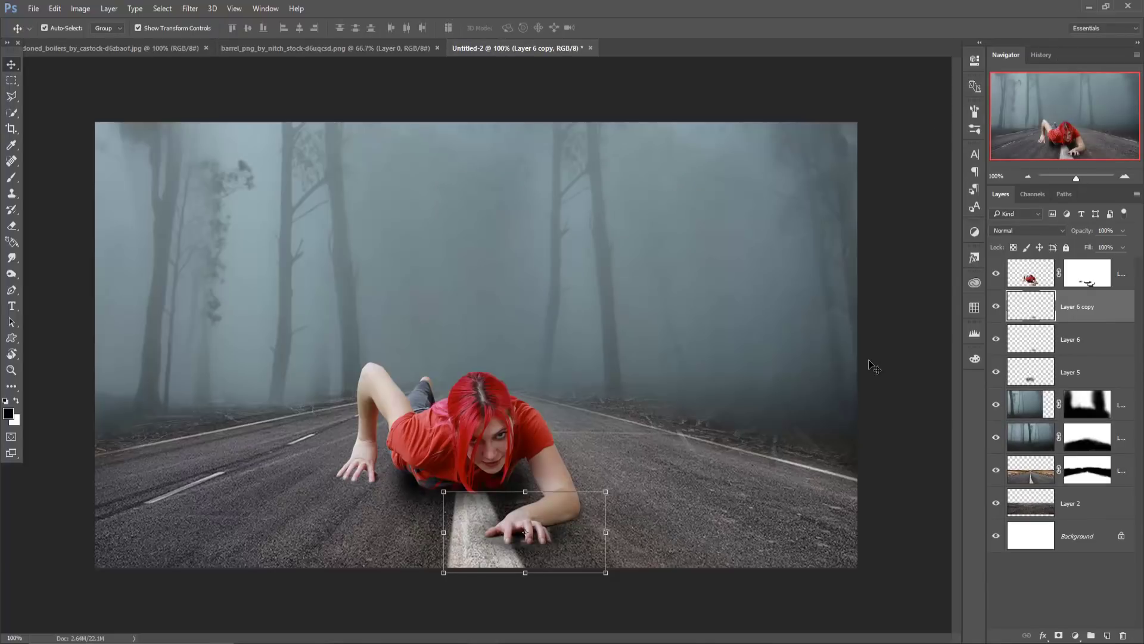
{"action": "key", "text": "ctrl+t"}
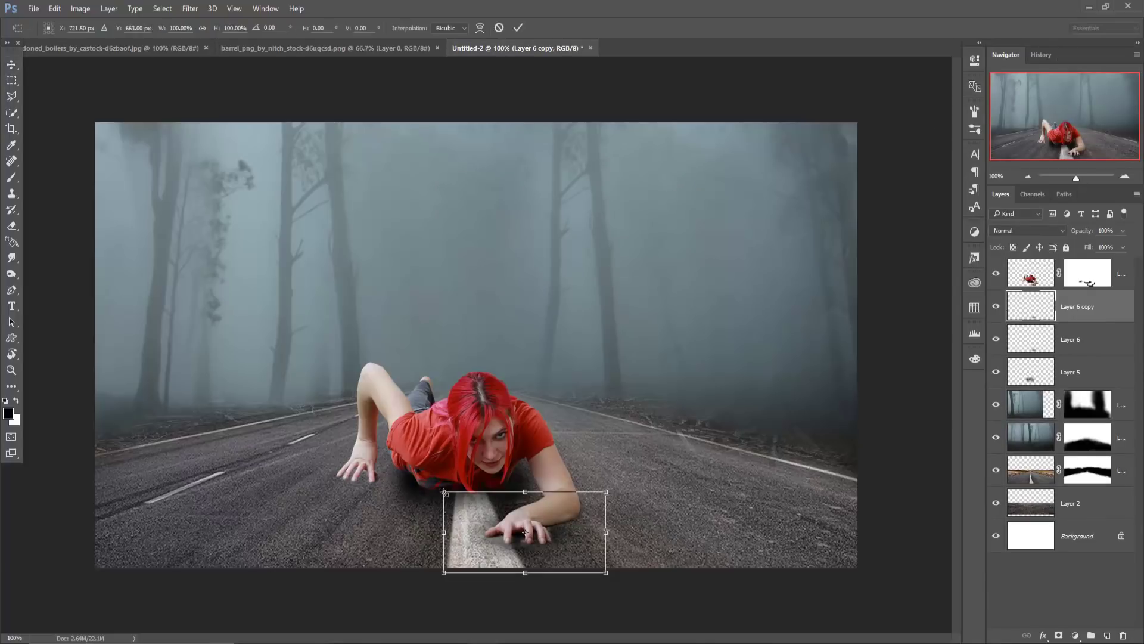
{"action": "left_click_drag", "start_coordinate": [445, 493], "coordinate": [451, 494]}
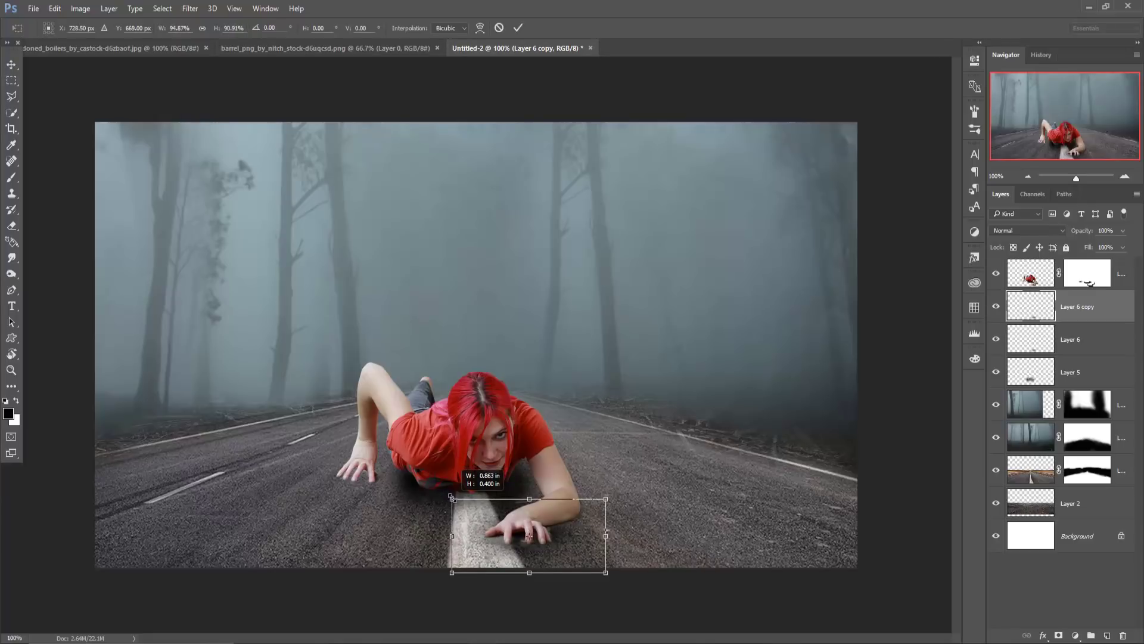
{"action": "left_click_drag", "start_coordinate": [451, 494], "coordinate": [466, 510]}
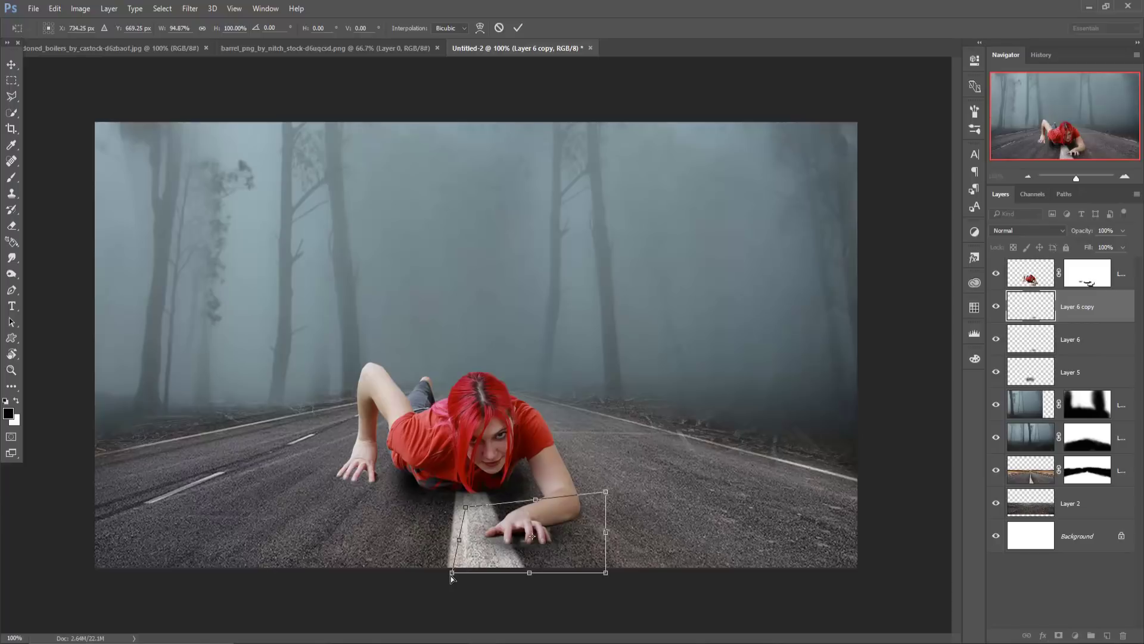
{"action": "left_click_drag", "start_coordinate": [456, 575], "coordinate": [460, 569]}
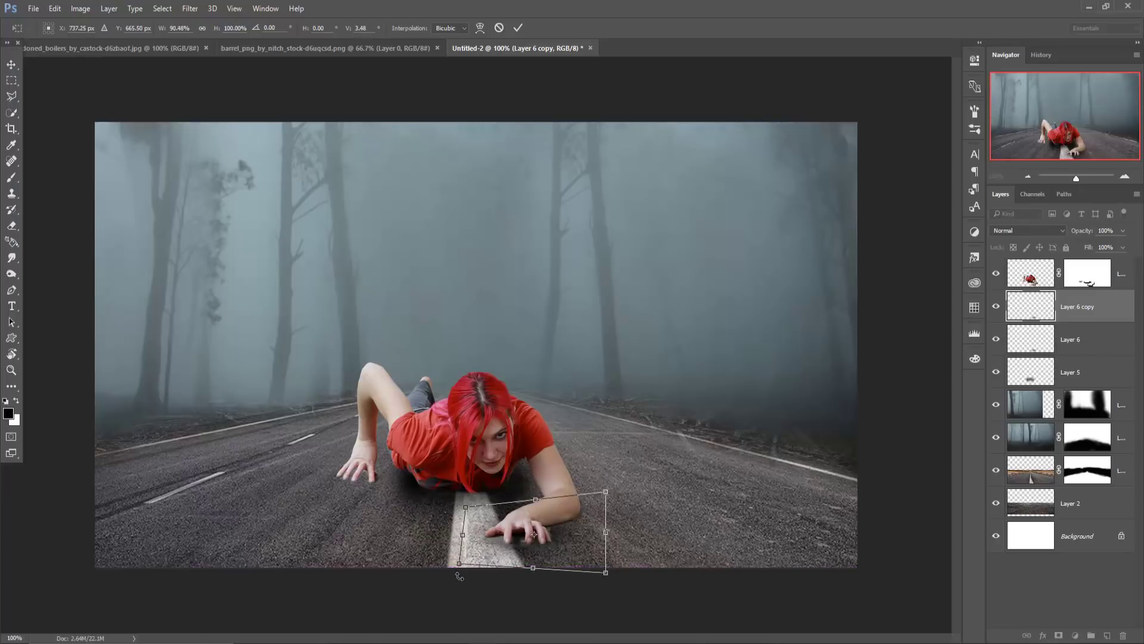
{"action": "left_click", "coordinate": [521, 30]}
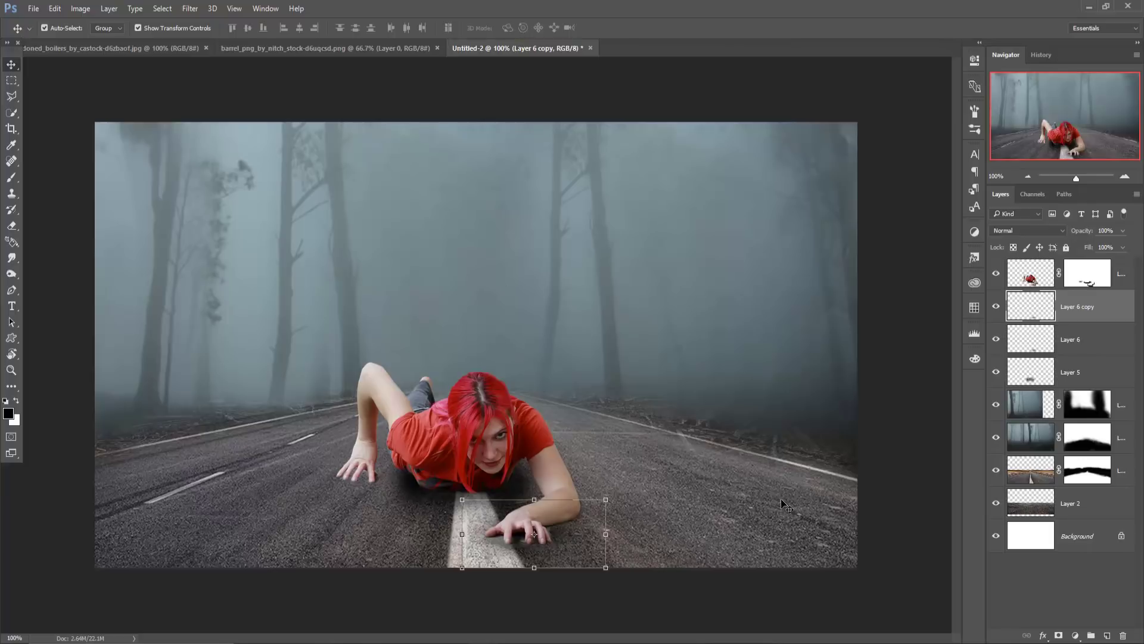
- Add a new empty layer for another shadow, with the Brush tool ready
{"action": "right_click", "coordinate": [1093, 305]}
{"action": "left_click", "coordinate": [1108, 306]}
{"action": "left_click", "coordinate": [1105, 636]}
{"action": "left_click", "coordinate": [12, 179]}
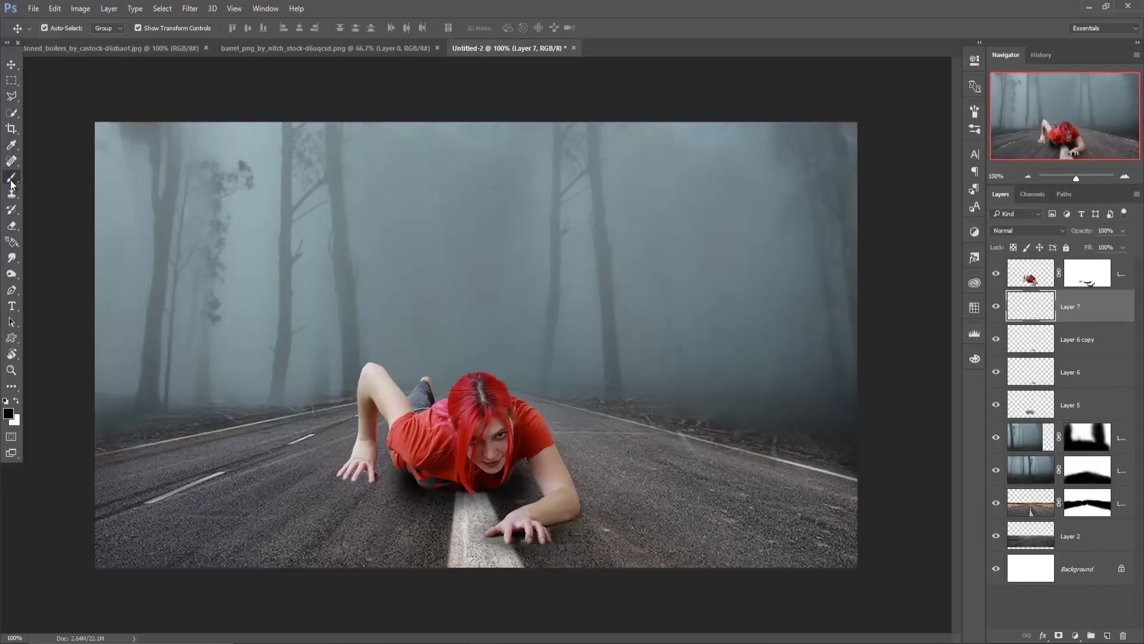
- Paint a dark patch under her left hand and widen it to about 136% on both sides
{"action": "left_click", "coordinate": [354, 482]}
{"action": "left_click", "coordinate": [12, 80]}
{"action": "mouse_move", "coordinate": [322, 444]}
{"action": "left_mouse_down"}
{"action": "mouse_move", "coordinate": [388, 511]}
{"action": "mouse_move", "coordinate": [396, 478]}
{"action": "left_mouse_up"}
{"action": "key", "text": "ctrl+t"}
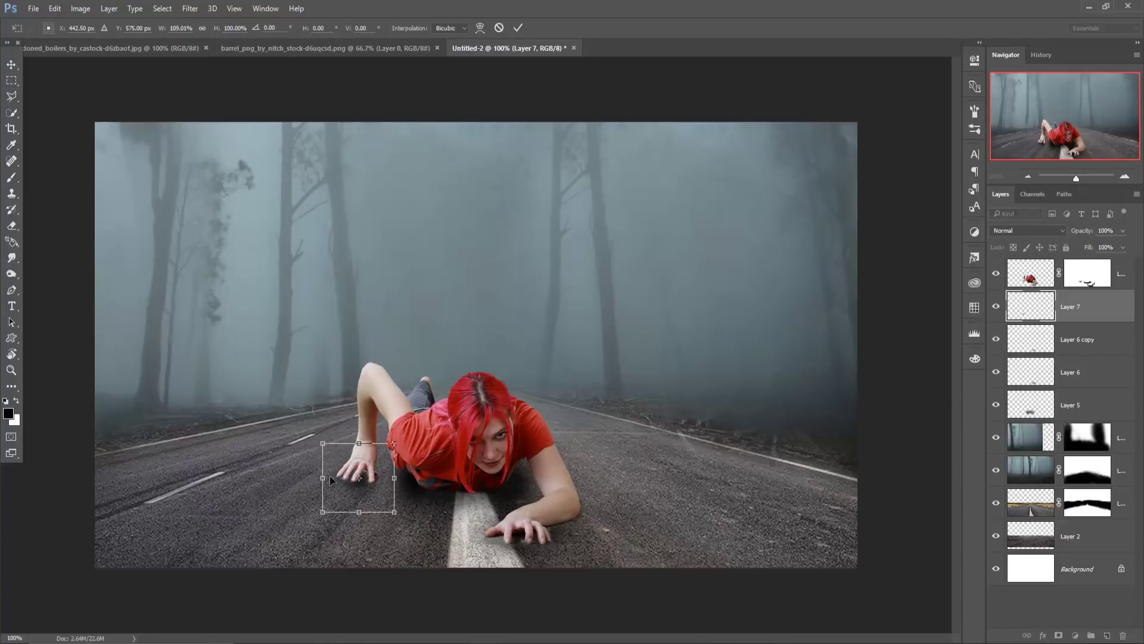
{"action": "left_click_drag", "start_coordinate": [322, 477], "coordinate": [313, 477]}
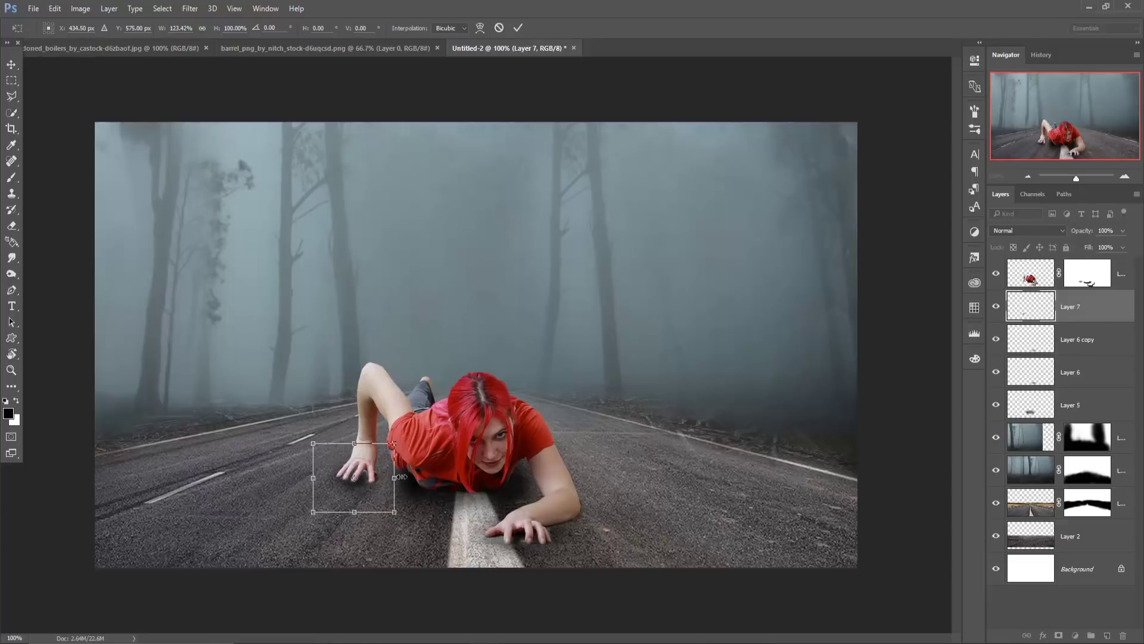
{"action": "left_click_drag", "start_coordinate": [403, 477], "coordinate": [406, 493]}
{"action": "left_click", "coordinate": [11, 64]}
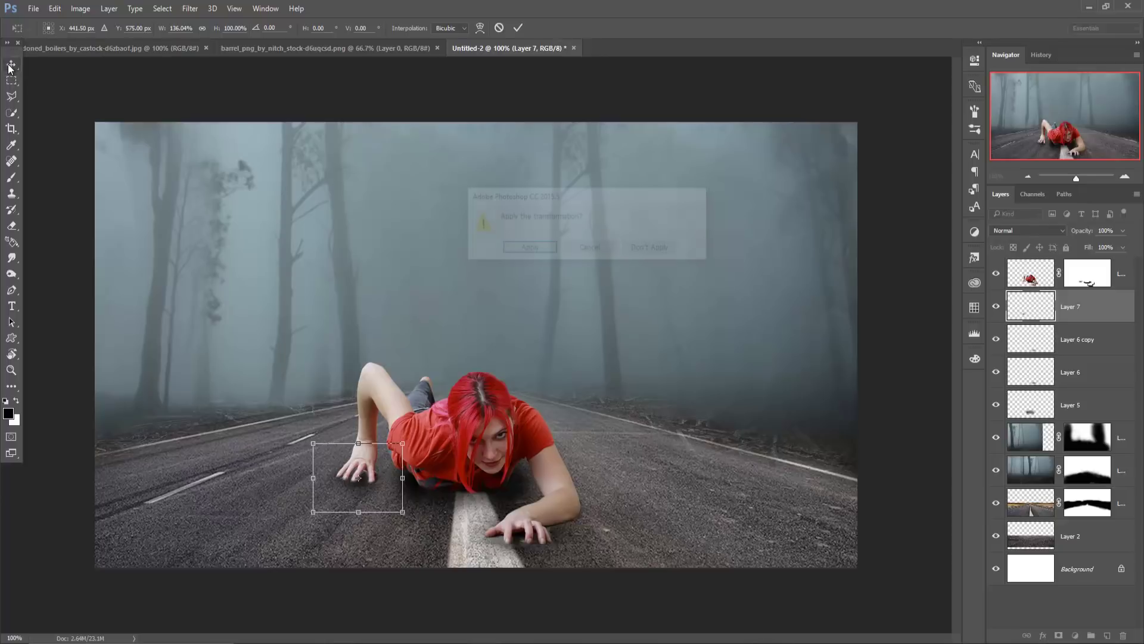
{"action": "left_click", "coordinate": [527, 249]}
{"action": "left_click", "coordinate": [675, 486]}
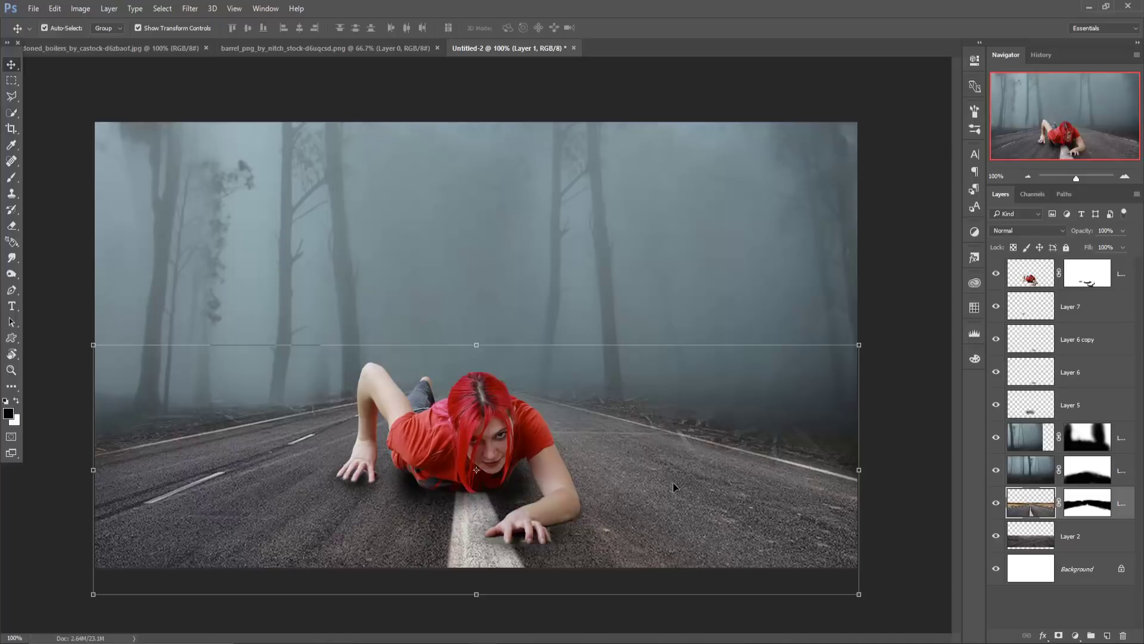
{"action": "left_click", "coordinate": [1079, 305]}
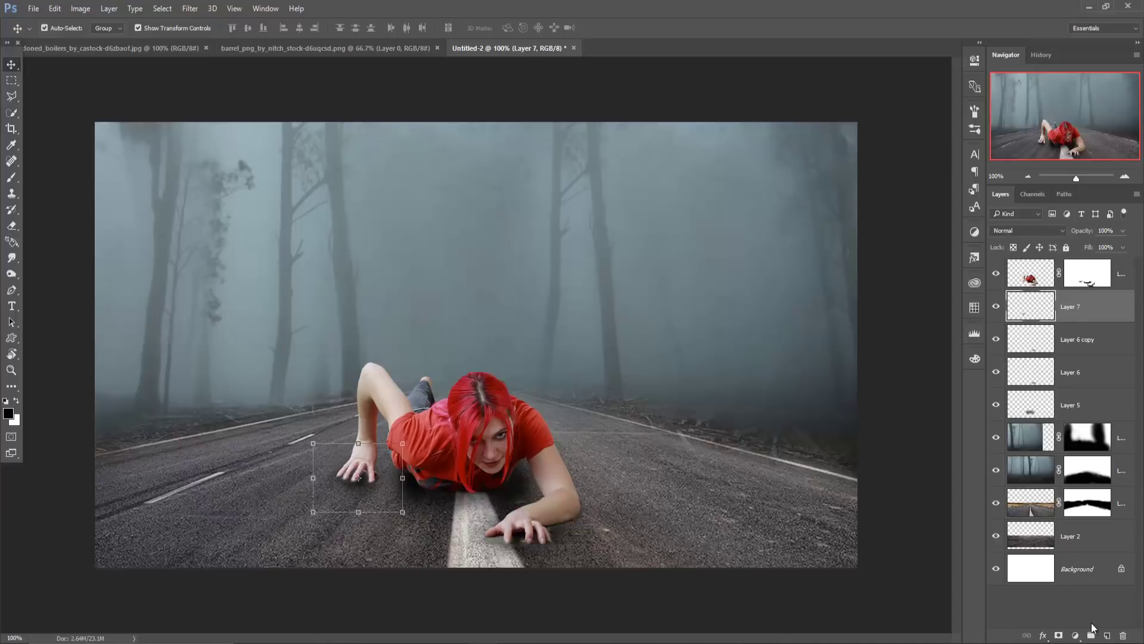
- Paint a shadow under the woman's chest on a new layer with a smaller brush
{"action": "left_click", "coordinate": [1108, 636]}
{"action": "left_click", "coordinate": [11, 178]}
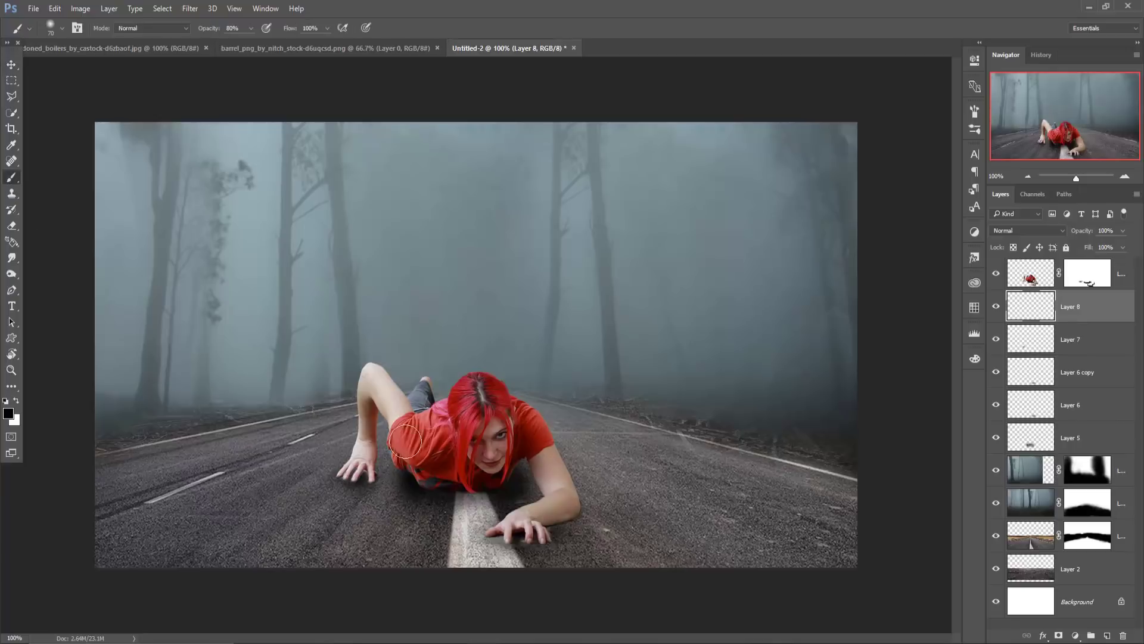
{"action": "key", "text": "bracketleft"}
{"action": "key", "text": "bracketleft"}
{"action": "key", "text": "bracketleft"}
{"action": "left_click_drag", "start_coordinate": [438, 485], "coordinate": [550, 497]}
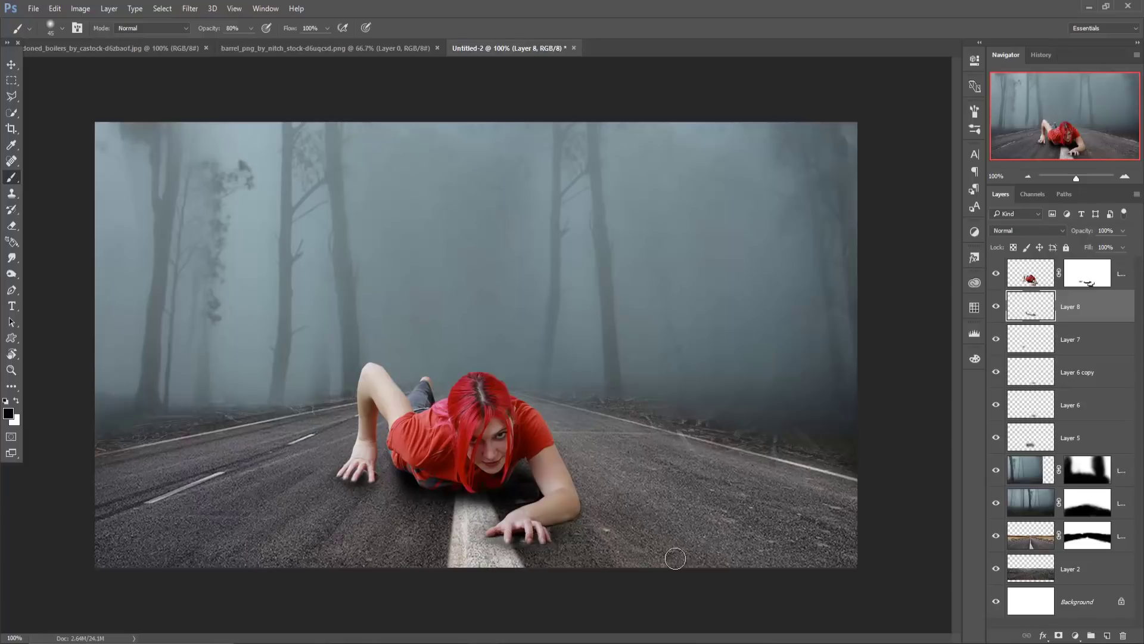
- On another new layer, darken the road stripe beneath her and fade it to 62% opacity
{"action": "left_click", "coordinate": [1107, 635]}
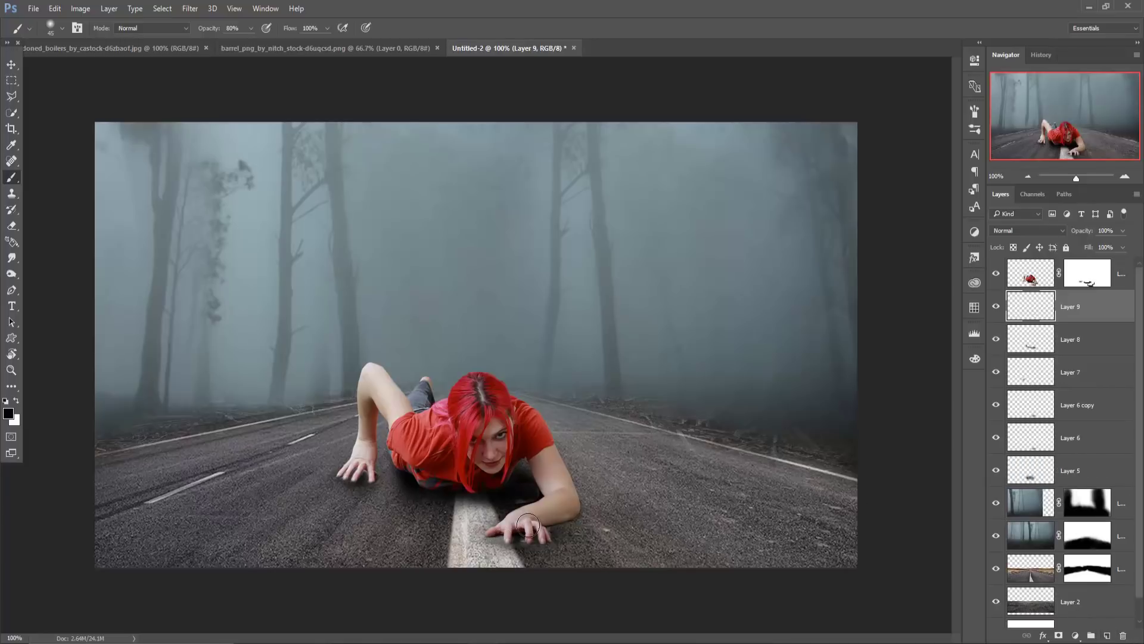
{"action": "key", "text": "bracketright"}
{"action": "key", "text": "bracketright"}
{"action": "key", "text": "bracketright"}
{"action": "key", "text": "bracketright"}
{"action": "key", "text": "bracketright"}
{"action": "key", "text": "bracketright"}
{"action": "key", "text": "bracketright"}
{"action": "key", "text": "bracketright"}
{"action": "key", "text": "bracketright"}
{"action": "key", "text": "bracketright"}
{"action": "key", "text": "bracketleft"}
{"action": "key", "text": "bracketleft"}
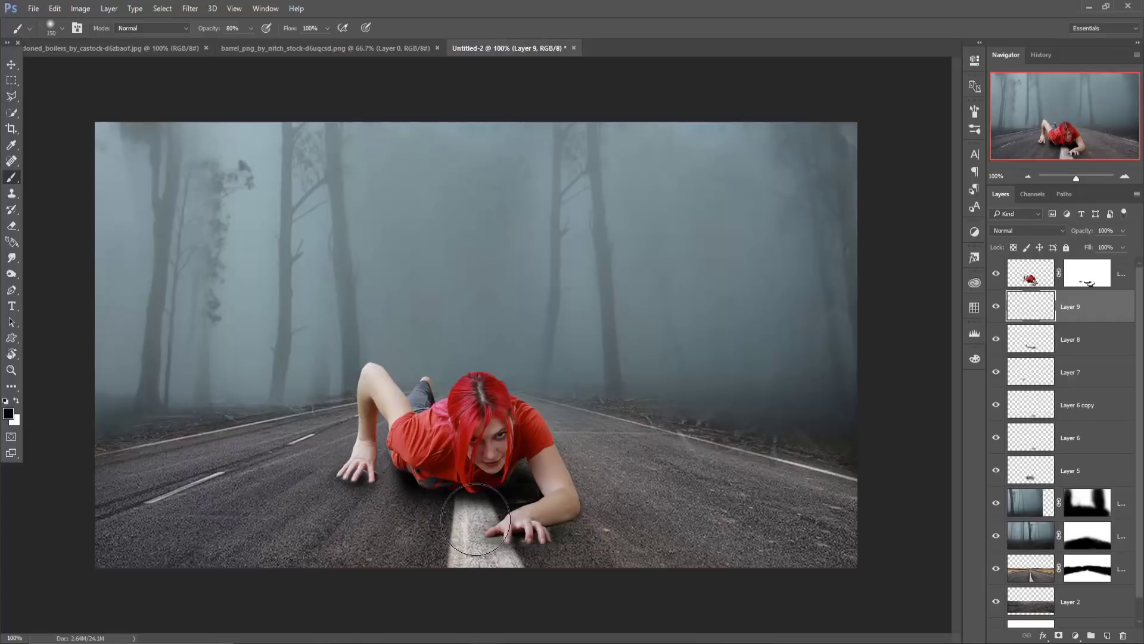
{"action": "mouse_move", "coordinate": [477, 542]}
{"action": "left_mouse_down"}
{"action": "mouse_move", "coordinate": [471, 512]}
{"action": "mouse_move", "coordinate": [460, 523]}
{"action": "mouse_move", "coordinate": [523, 503]}
{"action": "mouse_move", "coordinate": [472, 498]}
{"action": "mouse_move", "coordinate": [510, 494]}
{"action": "mouse_move", "coordinate": [435, 524]}
{"action": "mouse_move", "coordinate": [503, 485]}
{"action": "mouse_move", "coordinate": [519, 536]}
{"action": "left_mouse_up"}
{"action": "left_click", "coordinate": [1124, 246]}
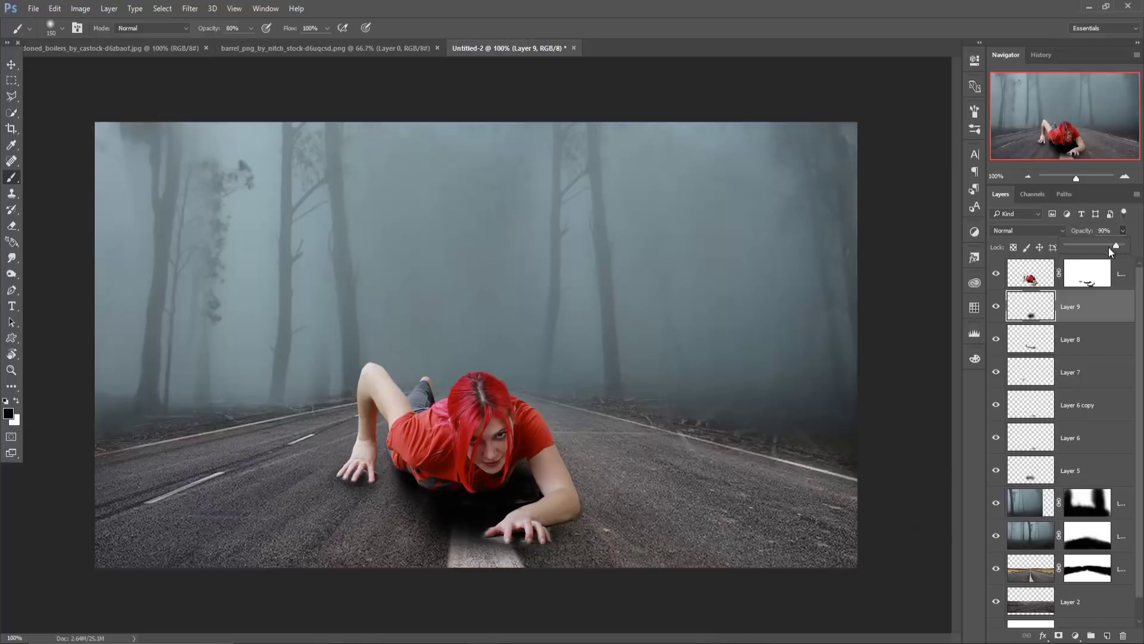
{"action": "mouse_move", "coordinate": [1109, 248]}
{"action": "left_mouse_down"}
{"action": "mouse_move", "coordinate": [1091, 251]}
{"action": "mouse_move", "coordinate": [1101, 255]}
{"action": "left_mouse_up"}
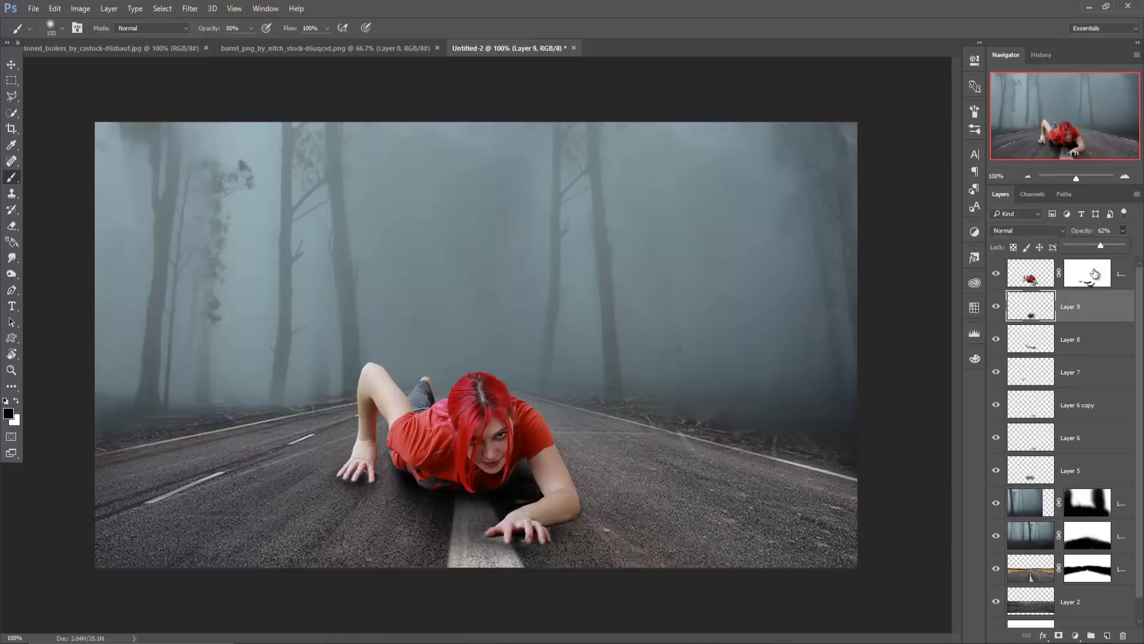
{"action": "left_click", "coordinate": [11, 65]}
{"action": "left_click", "coordinate": [1088, 278]}
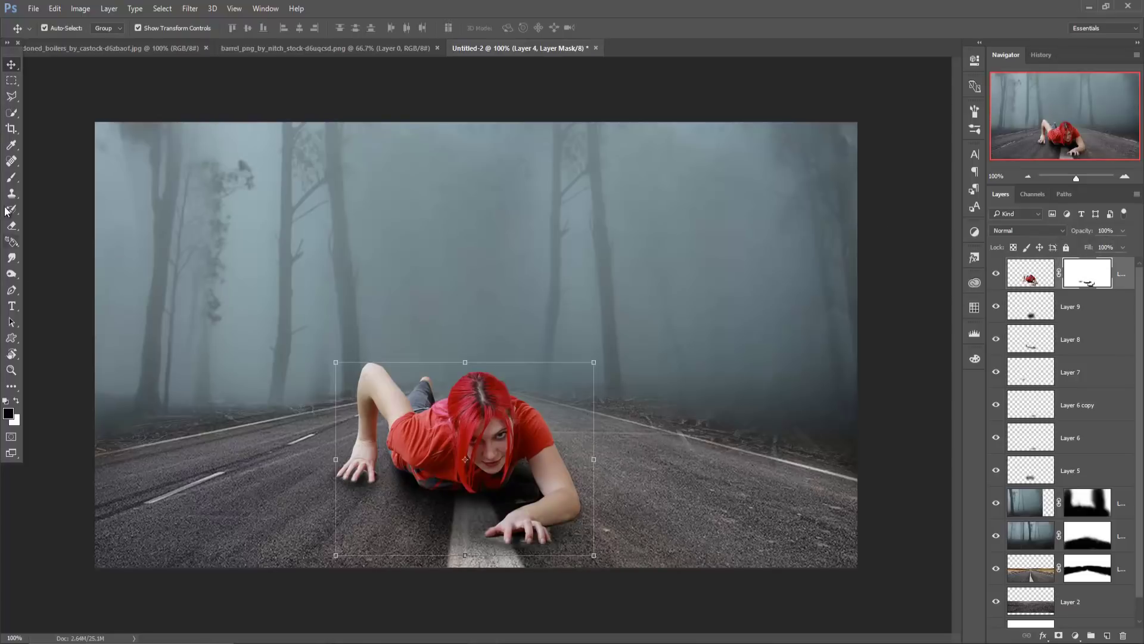
- Switch to the Brush on the woman layer's mask and reduce its size
{"action": "left_click", "coordinate": [12, 177]}
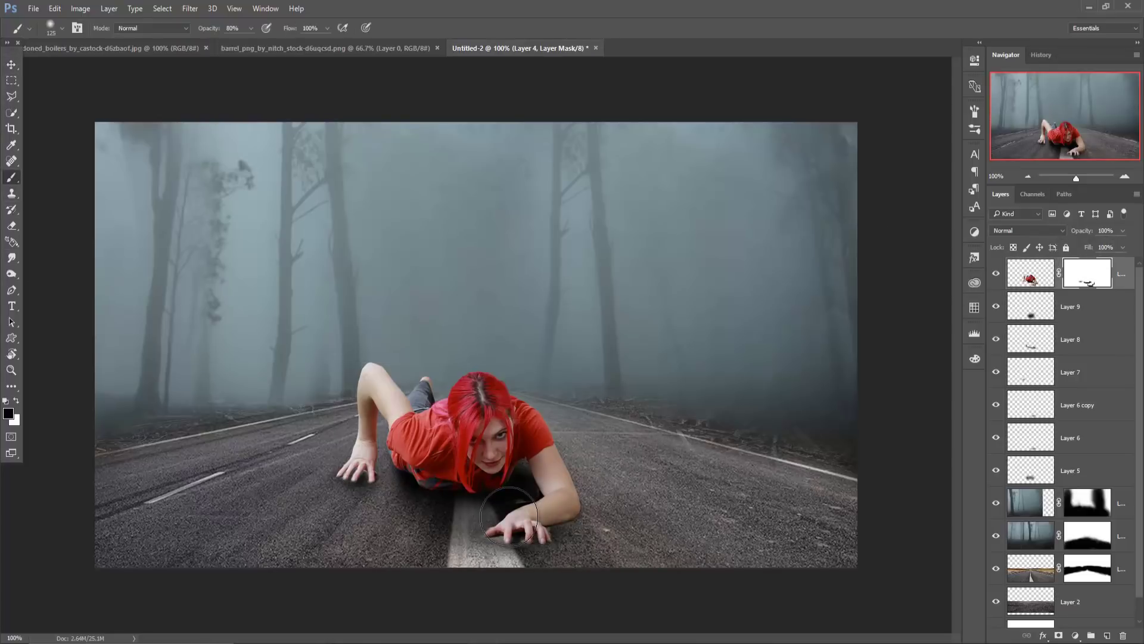
{"action": "key", "text": "bracketleft"}
{"action": "key", "text": "bracketleft"}
{"action": "key", "text": "bracketleft"}
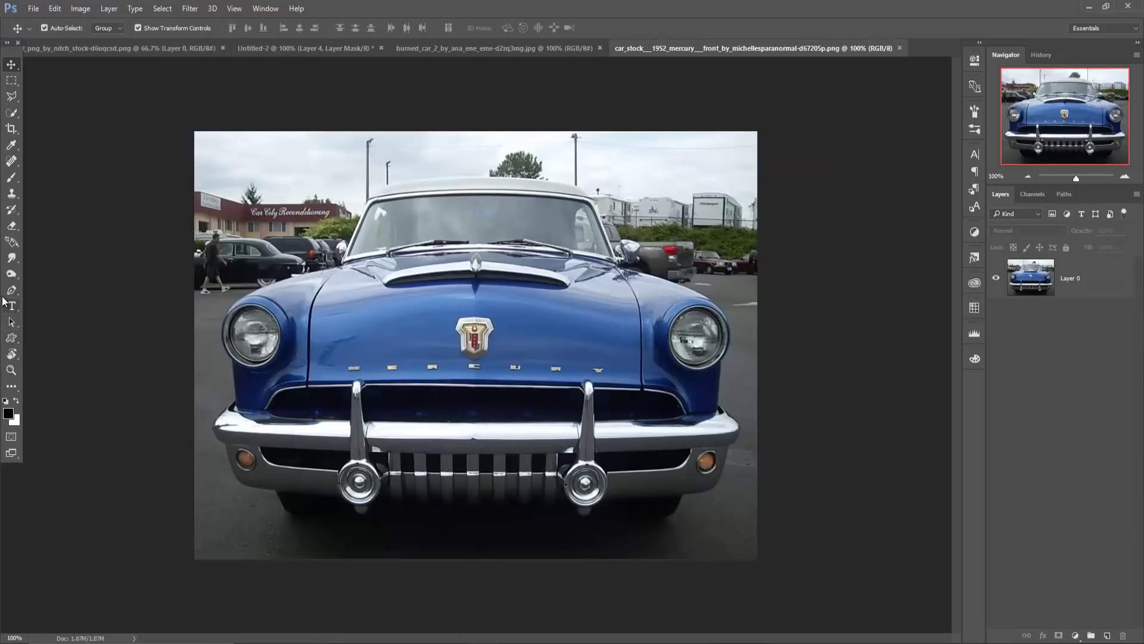
- Zoom in and trace a Pen path around the car's left bumper, headlight, fender and roof
{"action": "left_click", "coordinate": [9, 293]}
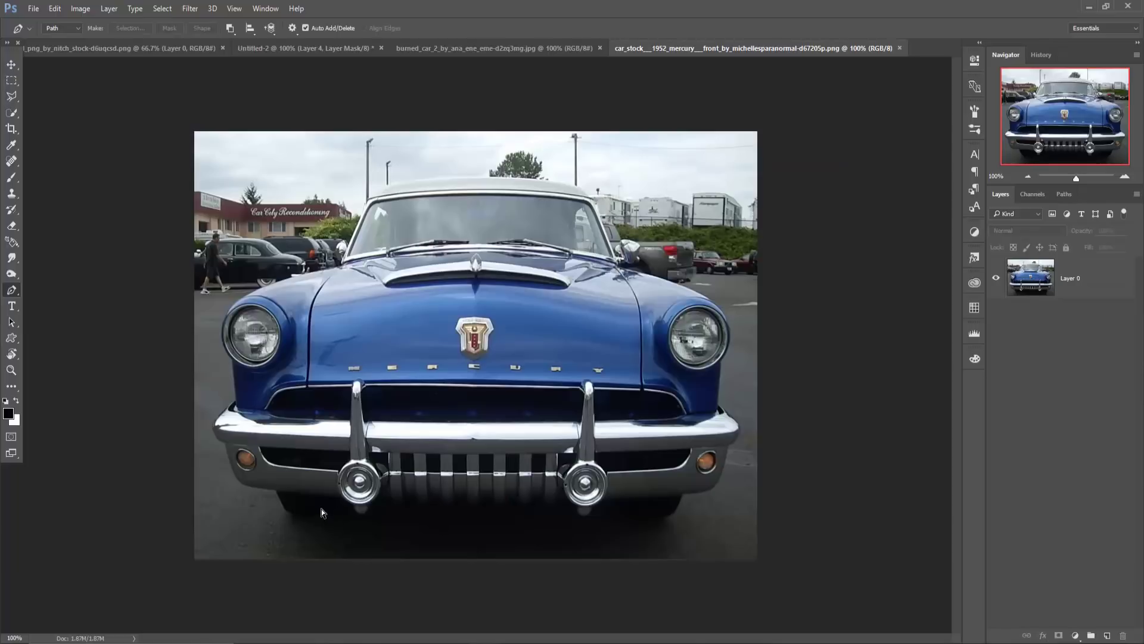
{"action": "key", "text": "ctrl+plus"}
{"action": "key", "text": "ctrl+plus"}
{"action": "left_click_drag", "start_coordinate": [319, 510], "coordinate": [375, 528]}
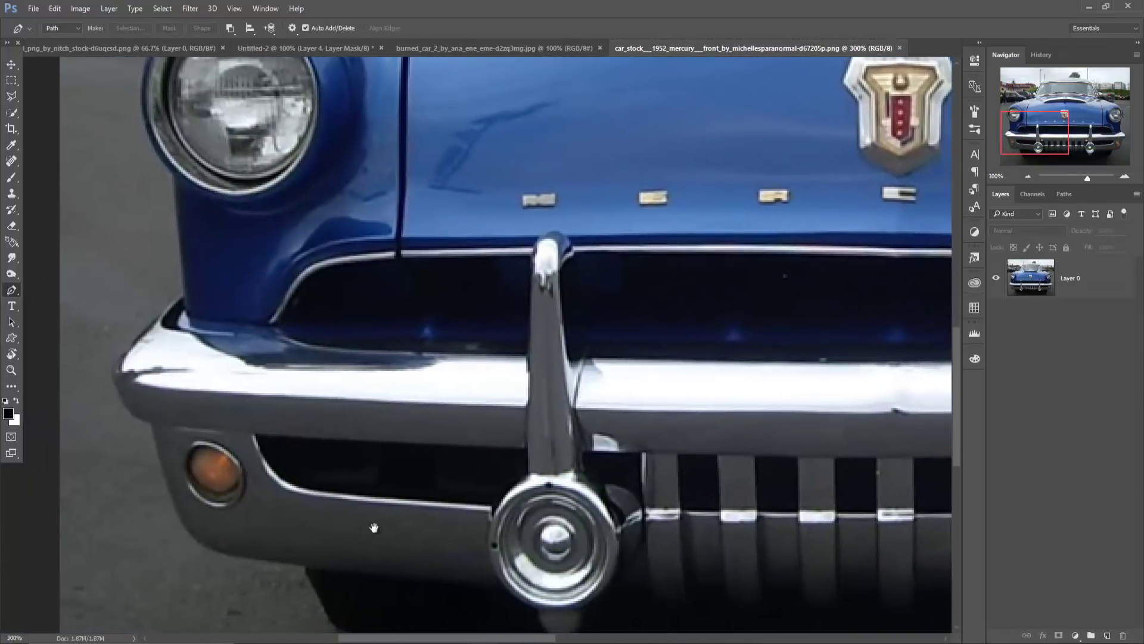
{"action": "left_click_drag", "start_coordinate": [404, 454], "coordinate": [442, 386]}
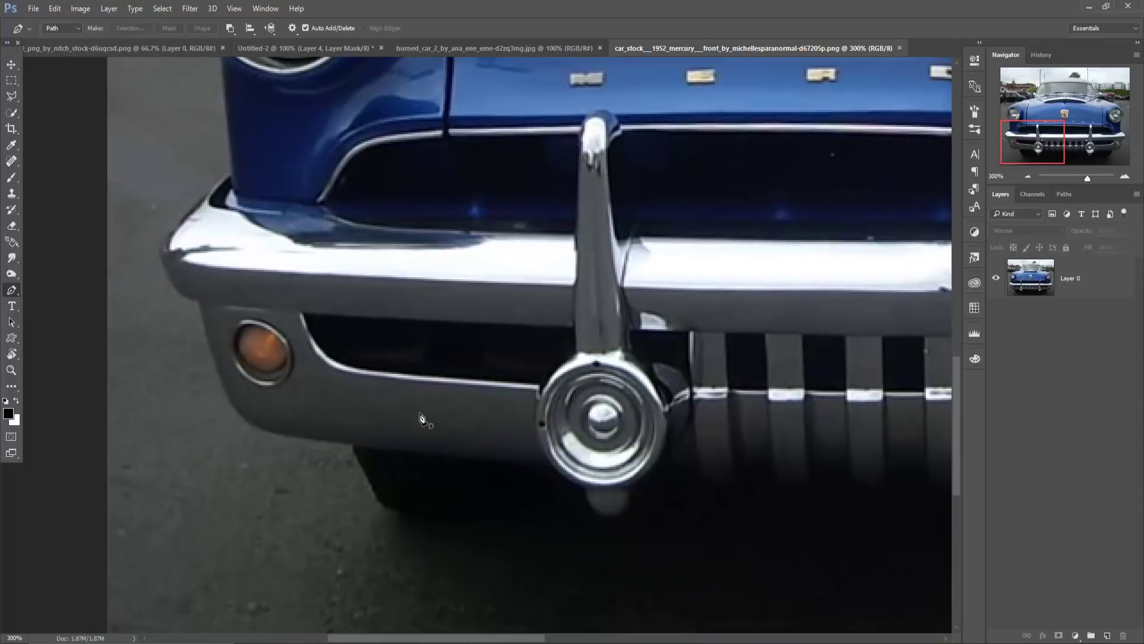
{"action": "left_click", "coordinate": [399, 510]}
{"action": "left_click", "coordinate": [356, 447]}
{"action": "left_click", "coordinate": [281, 430]}
{"action": "left_click", "coordinate": [233, 406]}
{"action": "left_click", "coordinate": [204, 326]}
{"action": "left_click", "coordinate": [166, 236]}
{"action": "left_click", "coordinate": [203, 200]}
{"action": "left_click", "coordinate": [230, 172]}
{"action": "left_click_drag", "start_coordinate": [231, 172], "coordinate": [314, 472]}
{"action": "left_click", "coordinate": [303, 352]}
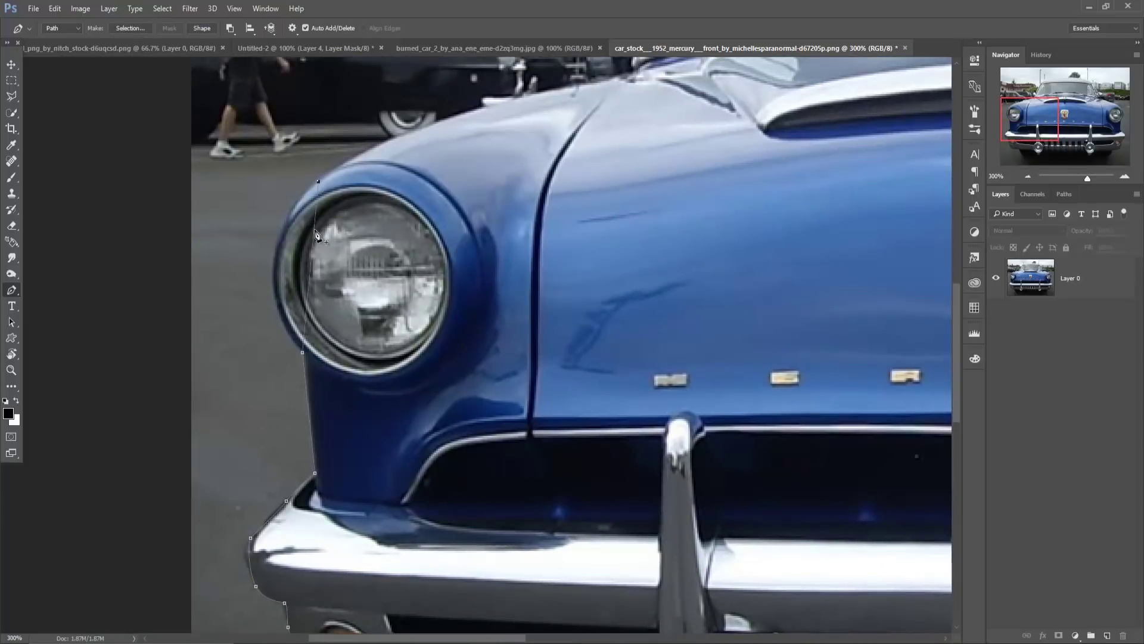
{"action": "left_click_drag", "start_coordinate": [275, 245], "coordinate": [263, 515]}
{"action": "left_click", "coordinate": [472, 326]}
{"action": "left_click", "coordinate": [579, 303]}
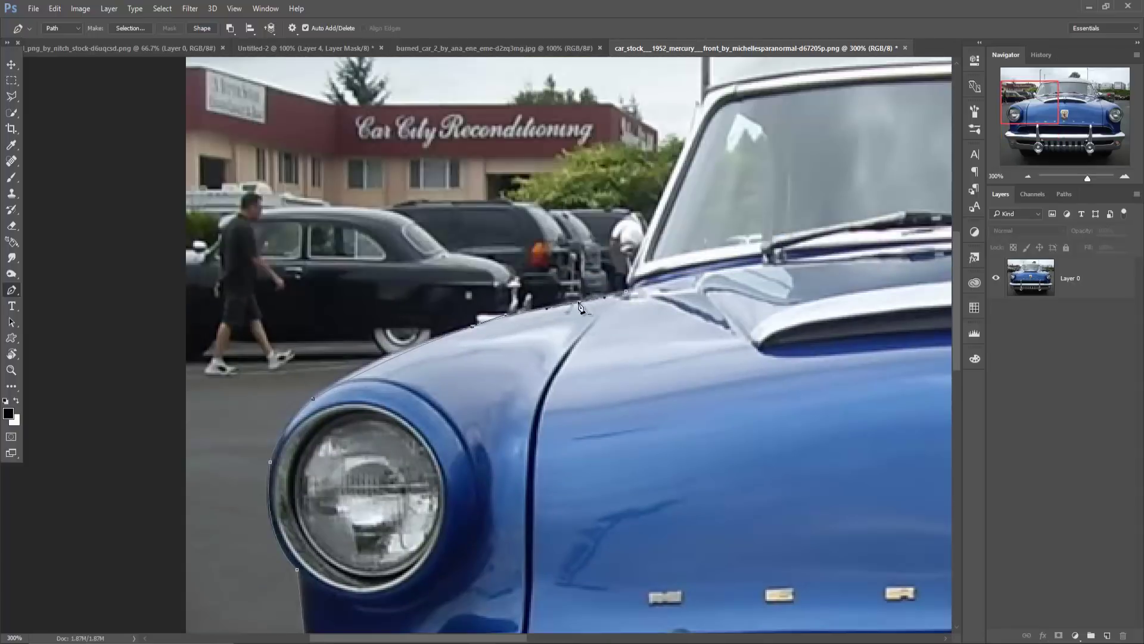
{"action": "left_click", "coordinate": [626, 291]}
{"action": "left_click", "coordinate": [629, 274]}
{"action": "left_click_drag", "start_coordinate": [705, 109], "coordinate": [586, 307]}
{"action": "left_click", "coordinate": [574, 275]}
{"action": "left_click", "coordinate": [765, 218]}
{"action": "left_click_drag", "start_coordinate": [867, 229], "coordinate": [369, 304]}
{"action": "left_click", "coordinate": [488, 288]}
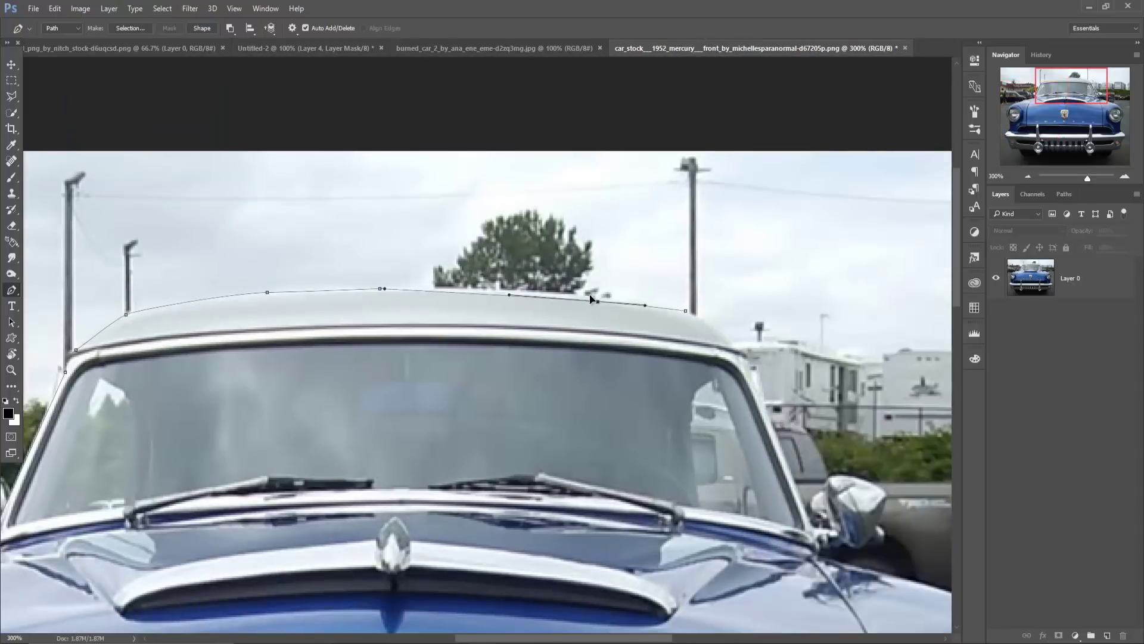
- Continue the path down the right pillar, fender, headlight and bumper, and across the ground below
{"action": "left_click", "coordinate": [685, 310]}
{"action": "left_click", "coordinate": [725, 331]}
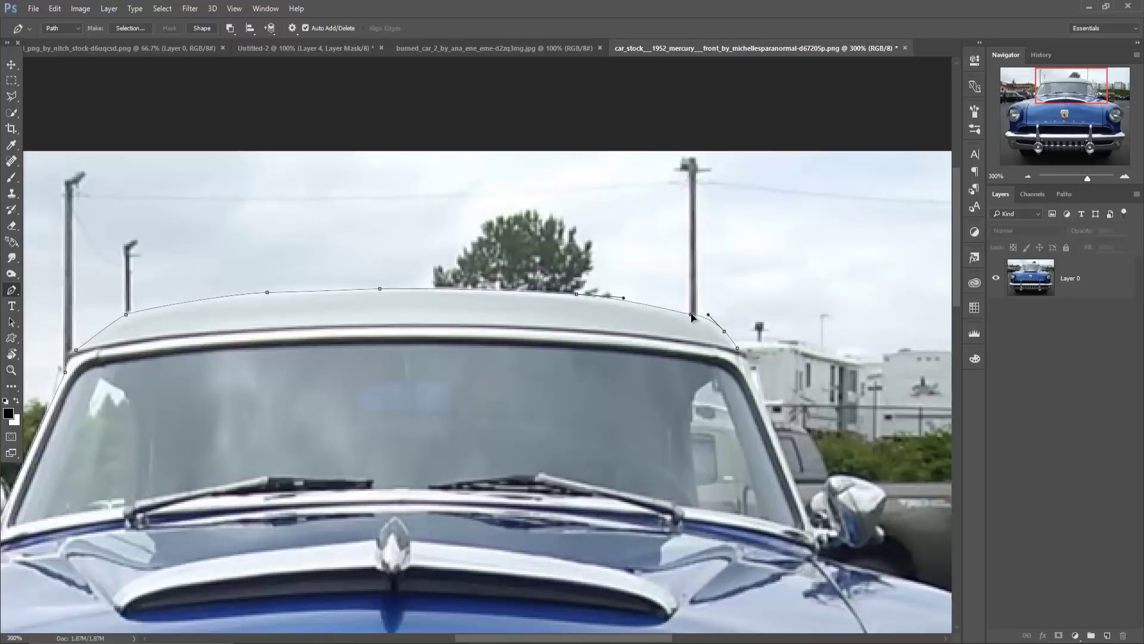
{"action": "left_click", "coordinate": [754, 377]}
{"action": "left_click", "coordinate": [787, 460]}
{"action": "left_click", "coordinate": [809, 524]}
{"action": "left_click", "coordinate": [831, 562]}
{"action": "left_click_drag", "start_coordinate": [831, 562], "coordinate": [382, 313]}
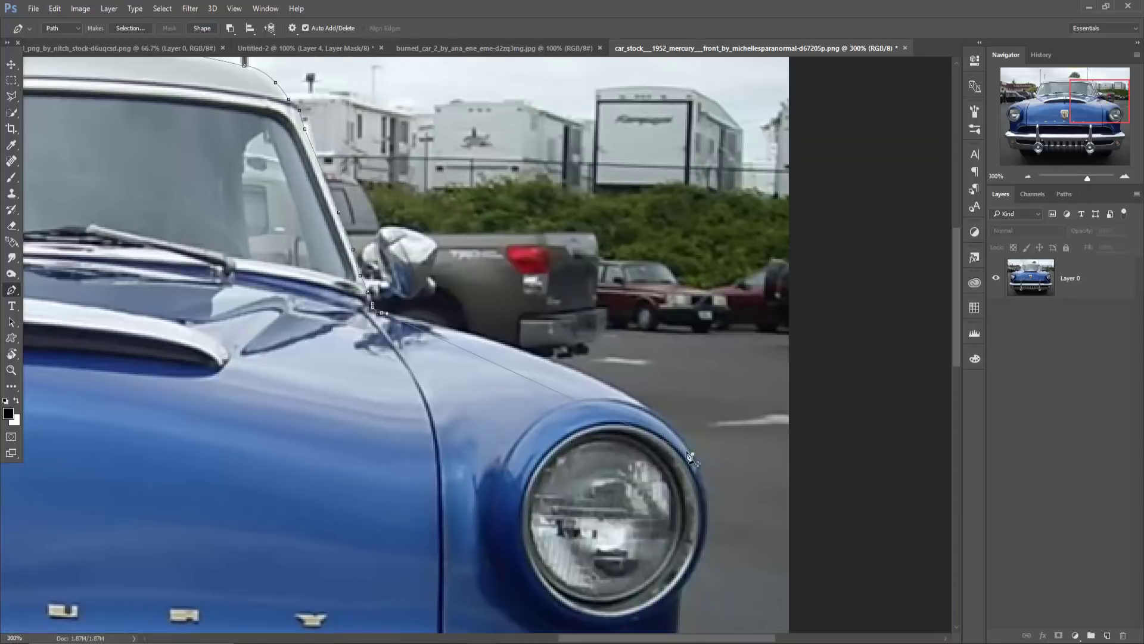
{"action": "left_click", "coordinate": [533, 351]}
{"action": "left_click", "coordinate": [681, 431]}
{"action": "left_click_drag", "start_coordinate": [708, 525], "coordinate": [530, 286]}
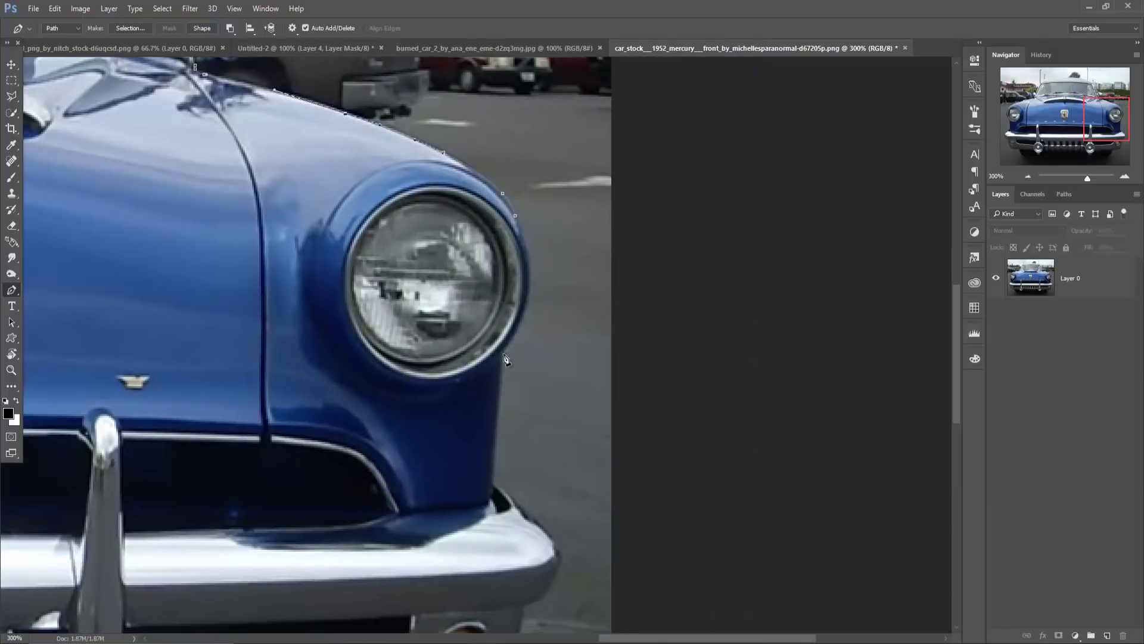
{"action": "left_click", "coordinate": [529, 286]}
{"action": "left_click", "coordinate": [507, 392]}
{"action": "left_click", "coordinate": [506, 495]}
{"action": "left_click", "coordinate": [552, 551]}
{"action": "left_click", "coordinate": [520, 598]}
{"action": "left_click_drag", "start_coordinate": [519, 598], "coordinate": [519, 180]}
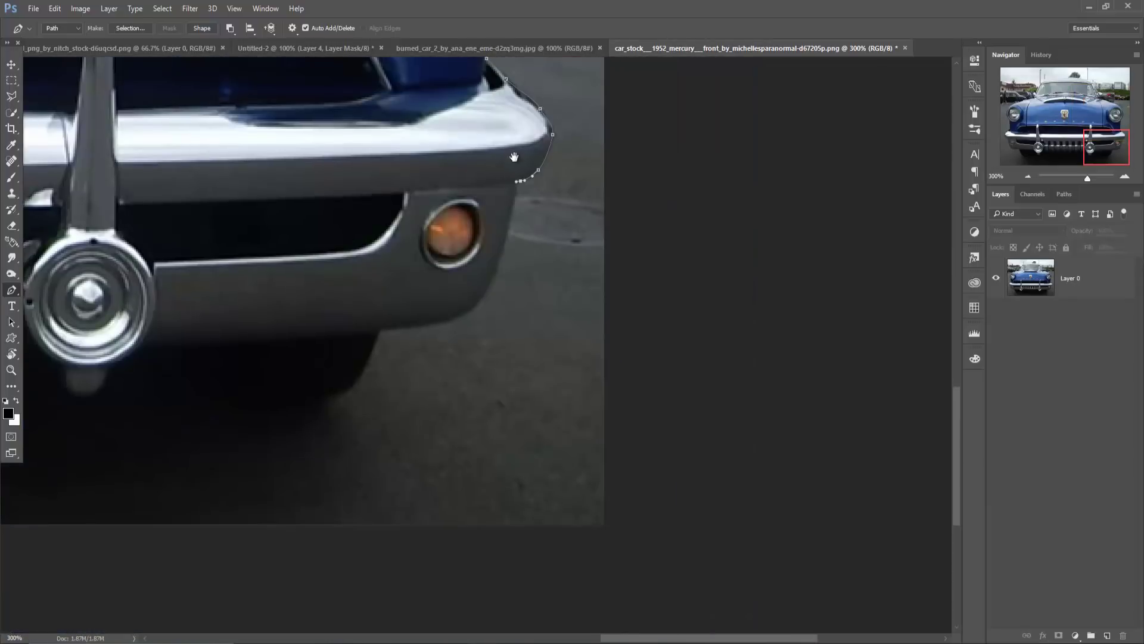
{"action": "left_click", "coordinate": [379, 331]}
{"action": "left_click", "coordinate": [350, 395]}
{"action": "left_click_drag", "start_coordinate": [425, 544], "coordinate": [460, 544]}
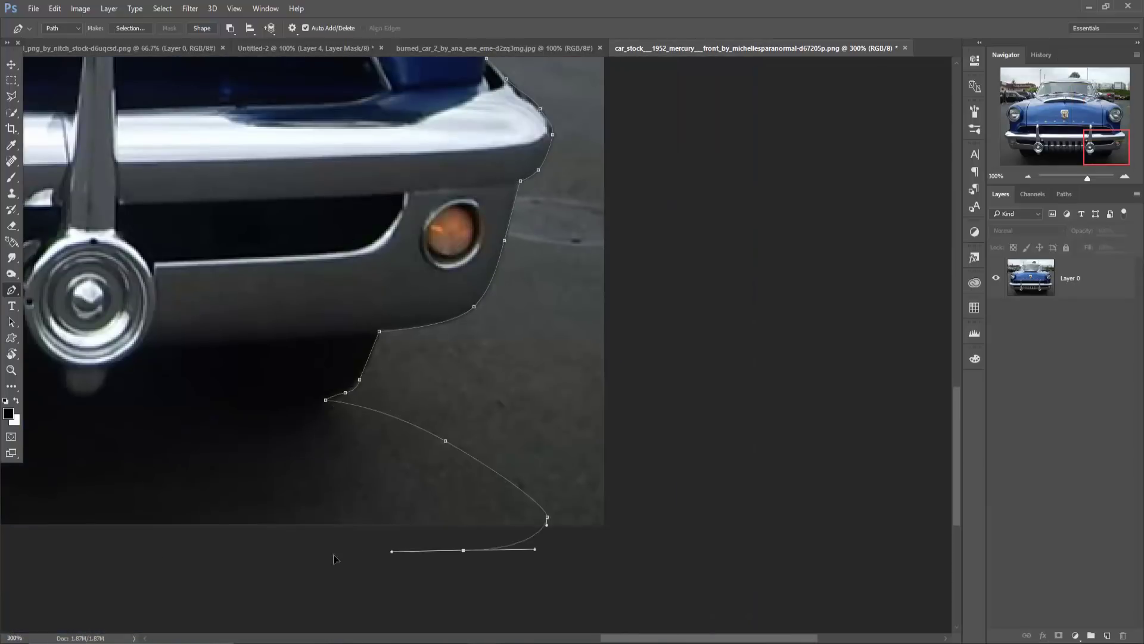
{"action": "left_click_drag", "start_coordinate": [202, 554], "coordinate": [637, 500]}
- Convert the finished car path into a selection with 0 feather
{"action": "key", "text": "ctrl+0"}
{"action": "right_click", "coordinate": [454, 260]}
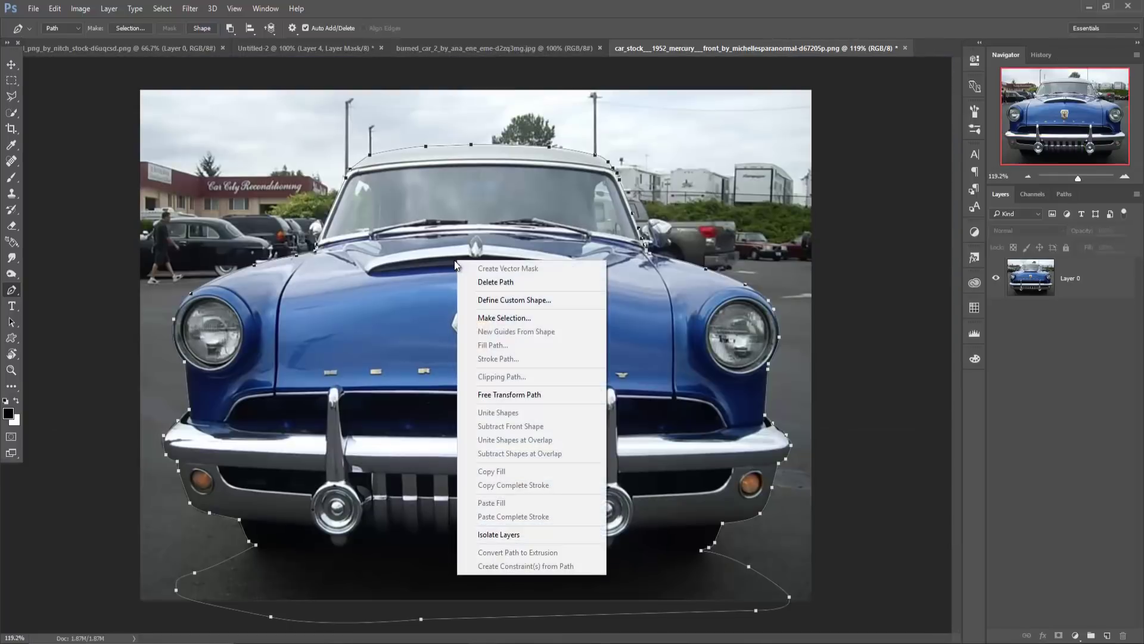
{"action": "left_click", "coordinate": [523, 318]}
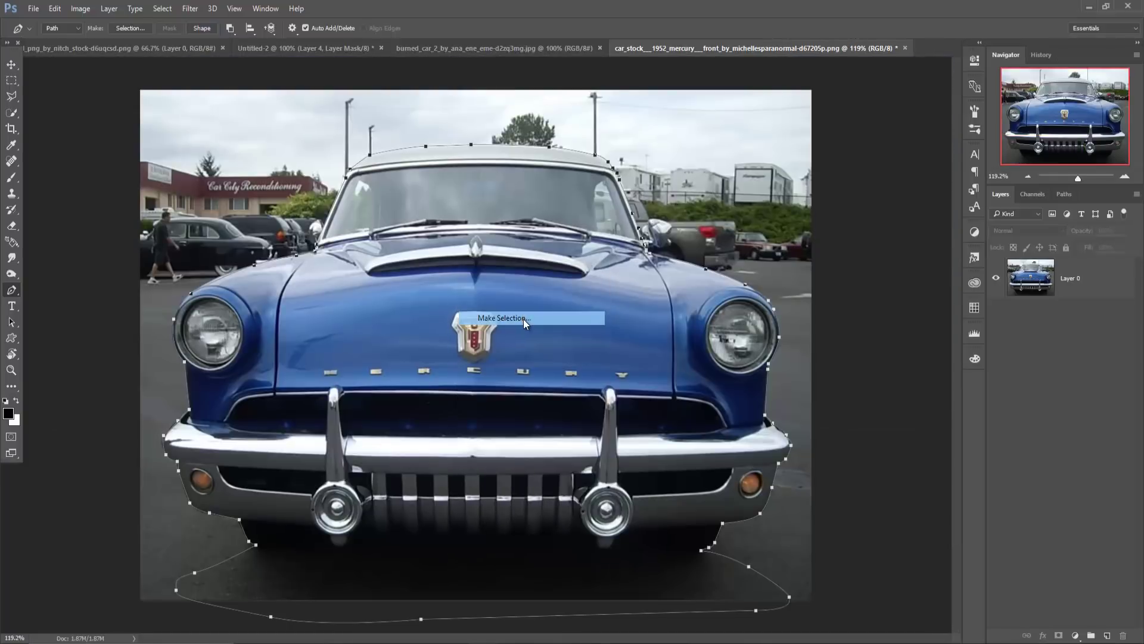
{"action": "left_click", "coordinate": [638, 192]}
- Drag the selected car from its photo into the Untitled-2 forest road composite
{"action": "key", "text": "v"}
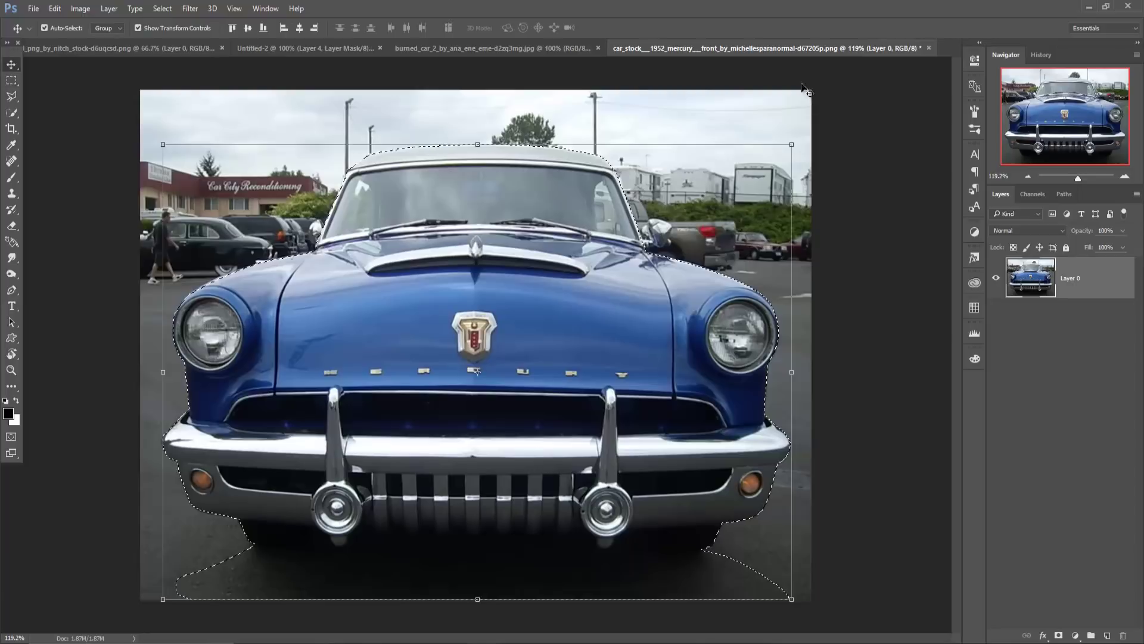
{"action": "left_click_drag", "start_coordinate": [791, 48], "coordinate": [807, 141]}
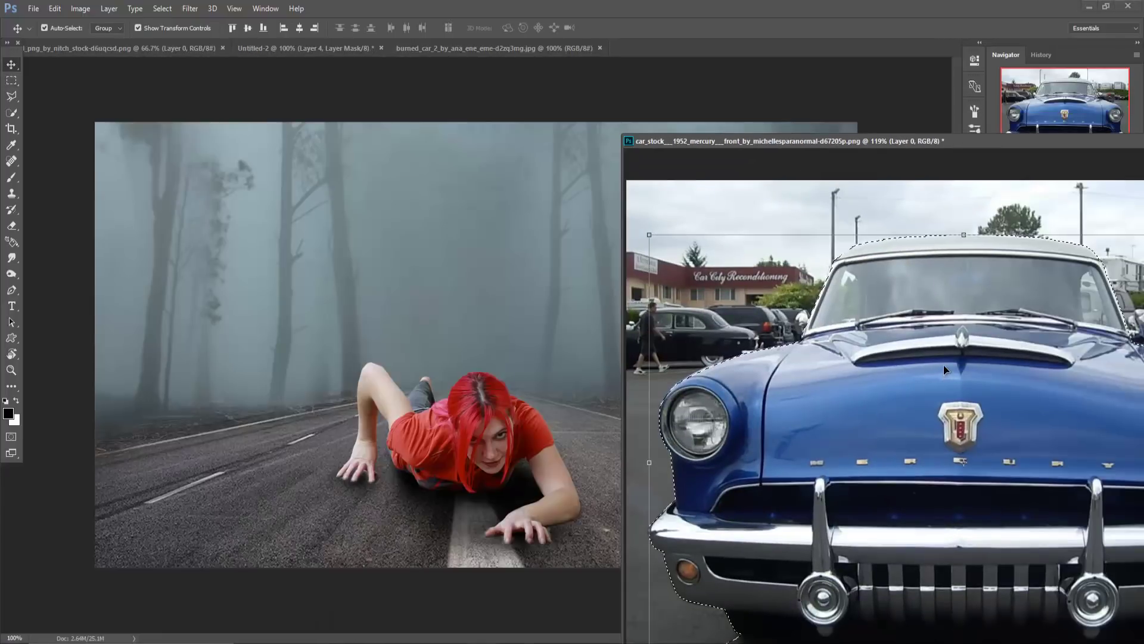
{"action": "left_click_drag", "start_coordinate": [943, 367], "coordinate": [541, 327]}
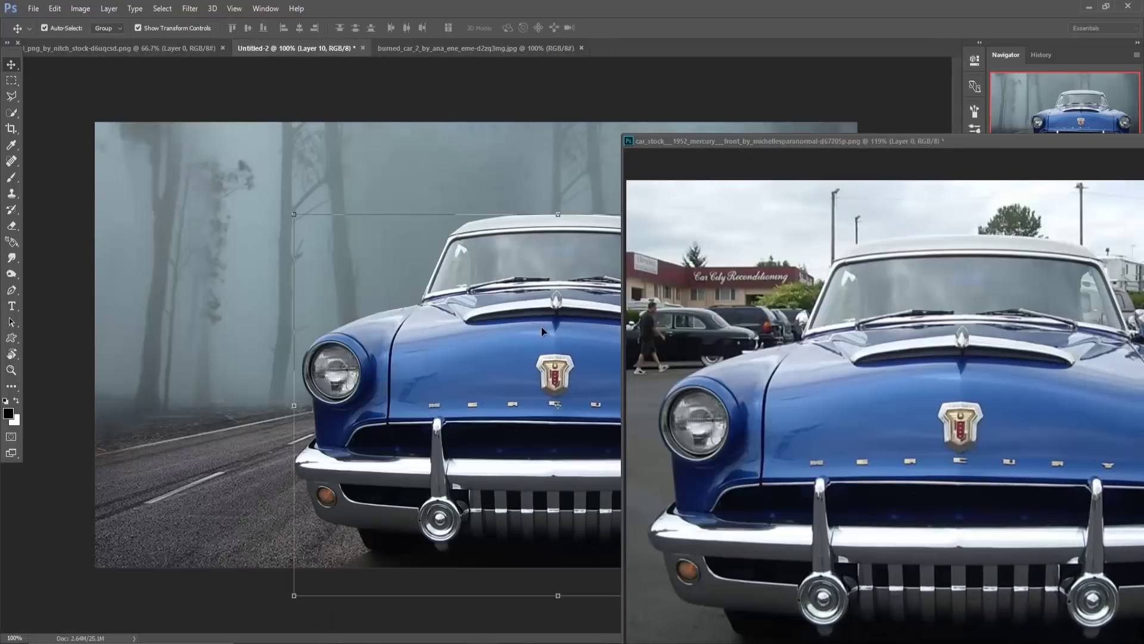
{"action": "left_click_drag", "start_coordinate": [1062, 166], "coordinate": [846, 163]}
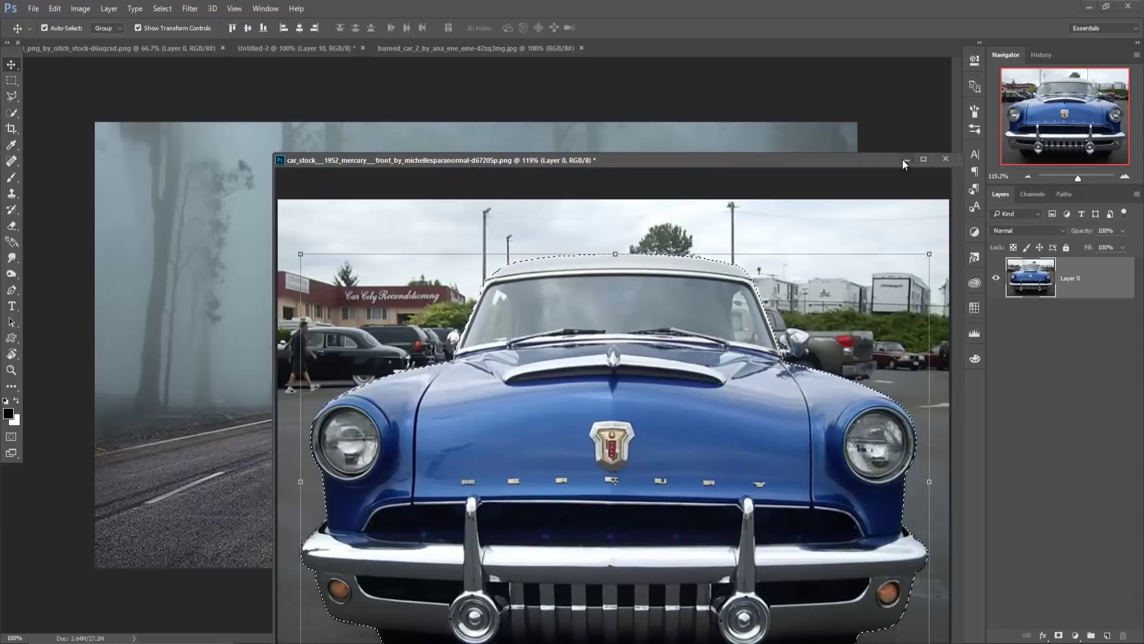
{"action": "left_click", "coordinate": [904, 161]}
- Shrink the pasted car to about 29% and position it on the road above the woman
{"action": "left_click_drag", "start_coordinate": [641, 339], "coordinate": [609, 316]}
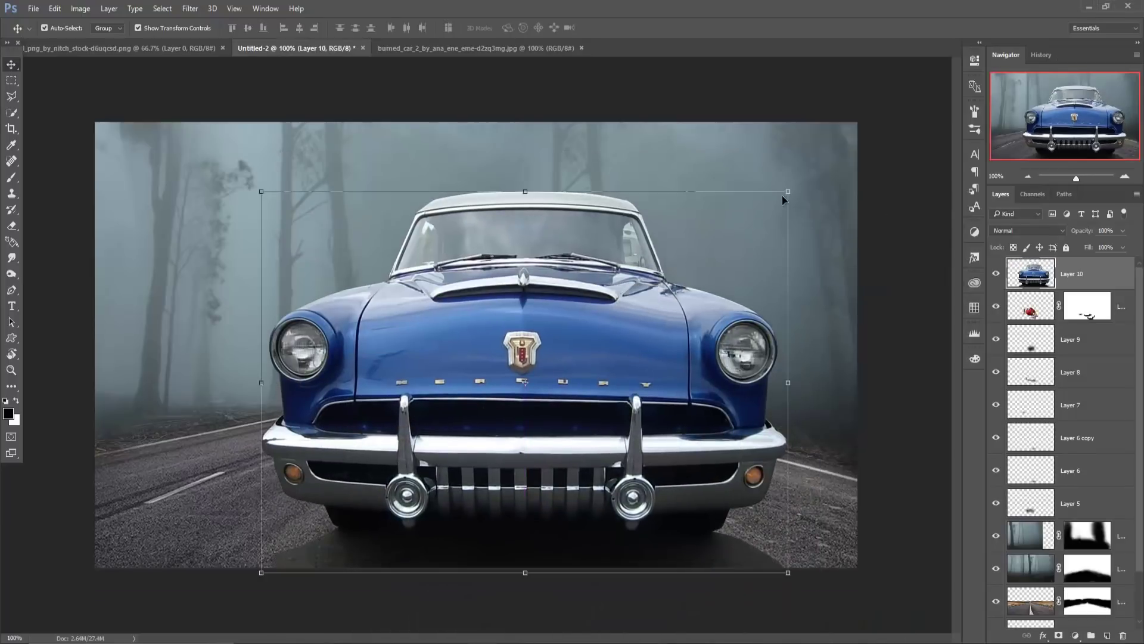
{"action": "left_click_drag", "start_coordinate": [787, 190], "coordinate": [638, 382]}
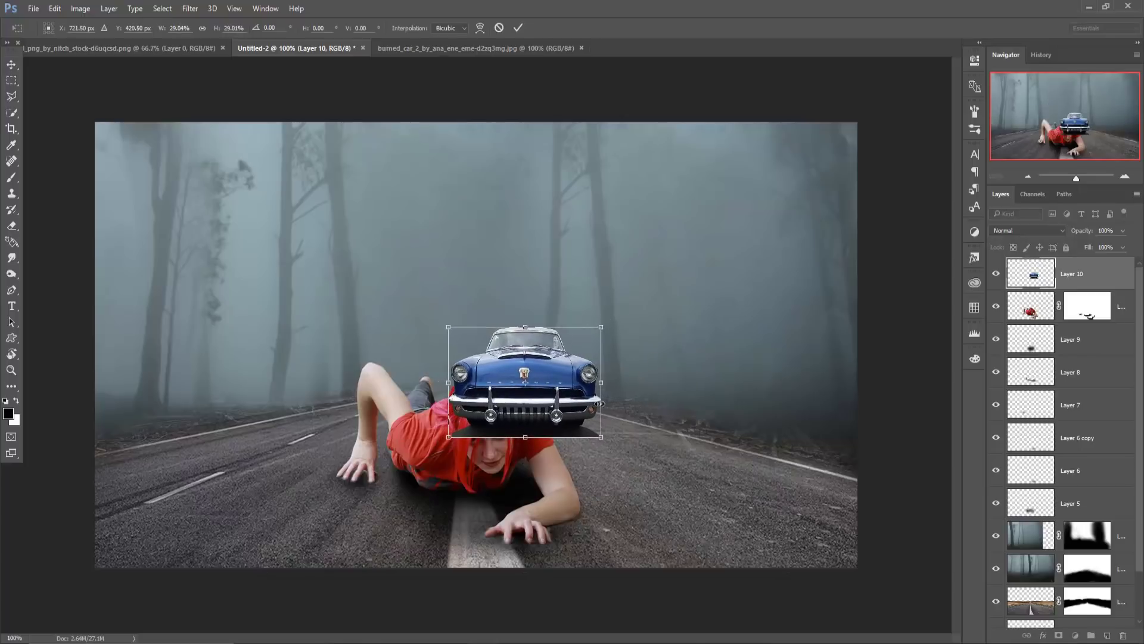
{"action": "mouse_move", "coordinate": [575, 399]}
{"action": "left_mouse_down"}
{"action": "mouse_move", "coordinate": [584, 343]}
{"action": "mouse_move", "coordinate": [507, 363]}
{"action": "left_mouse_up"}
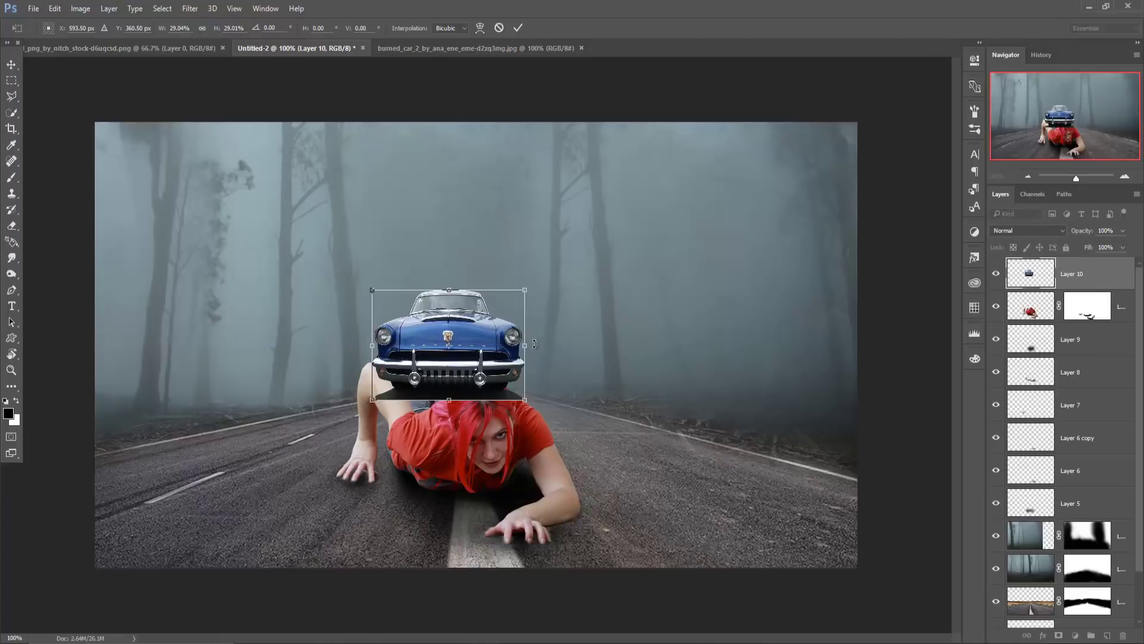
{"action": "mouse_move", "coordinate": [492, 347]}
{"action": "left_mouse_down"}
{"action": "mouse_move", "coordinate": [467, 340]}
{"action": "mouse_move", "coordinate": [538, 337]}
{"action": "left_mouse_up"}
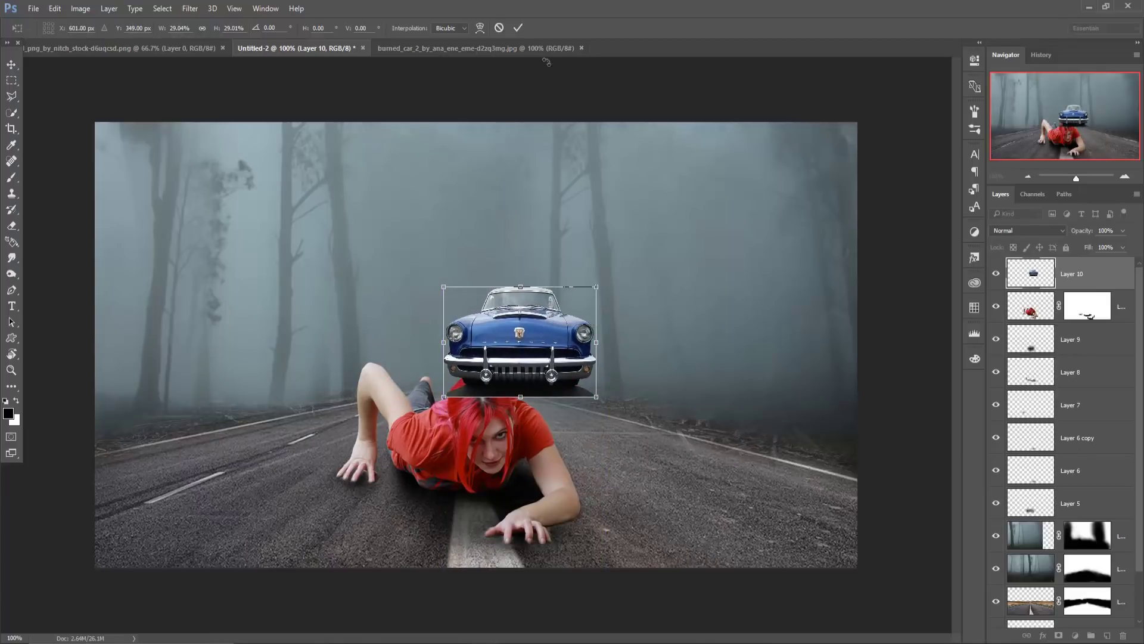
{"action": "left_click", "coordinate": [516, 29]}
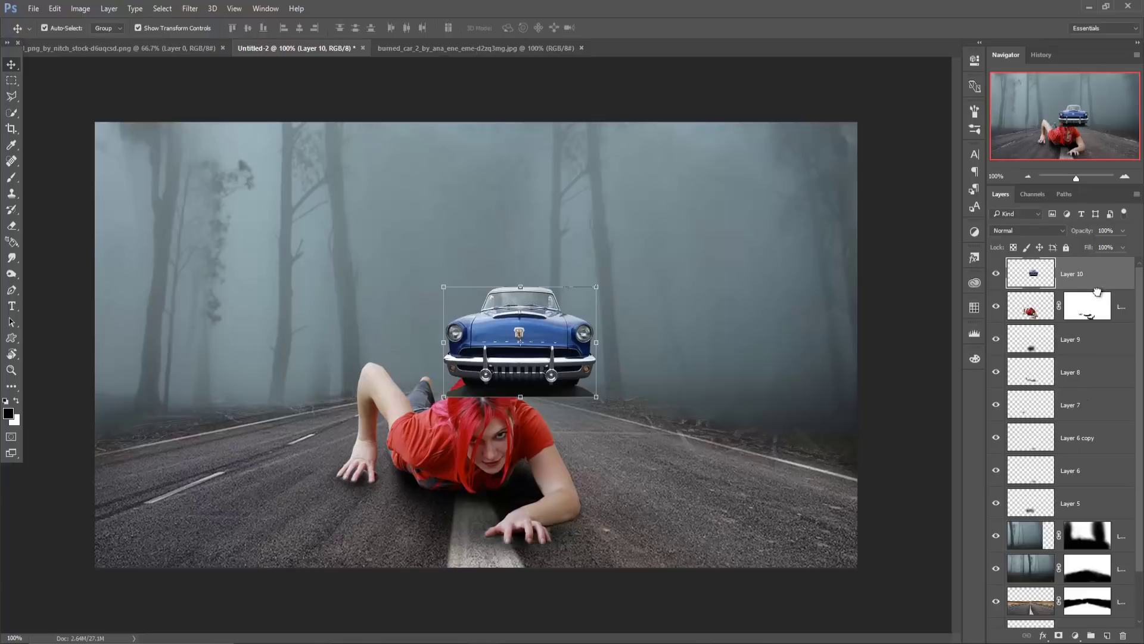
- Stack the car layer beneath the woman, lower it on the road, and scale it to about 93%
{"action": "left_click_drag", "start_coordinate": [1098, 291], "coordinate": [1063, 326]}
{"action": "left_click_drag", "start_coordinate": [571, 342], "coordinate": [576, 388]}
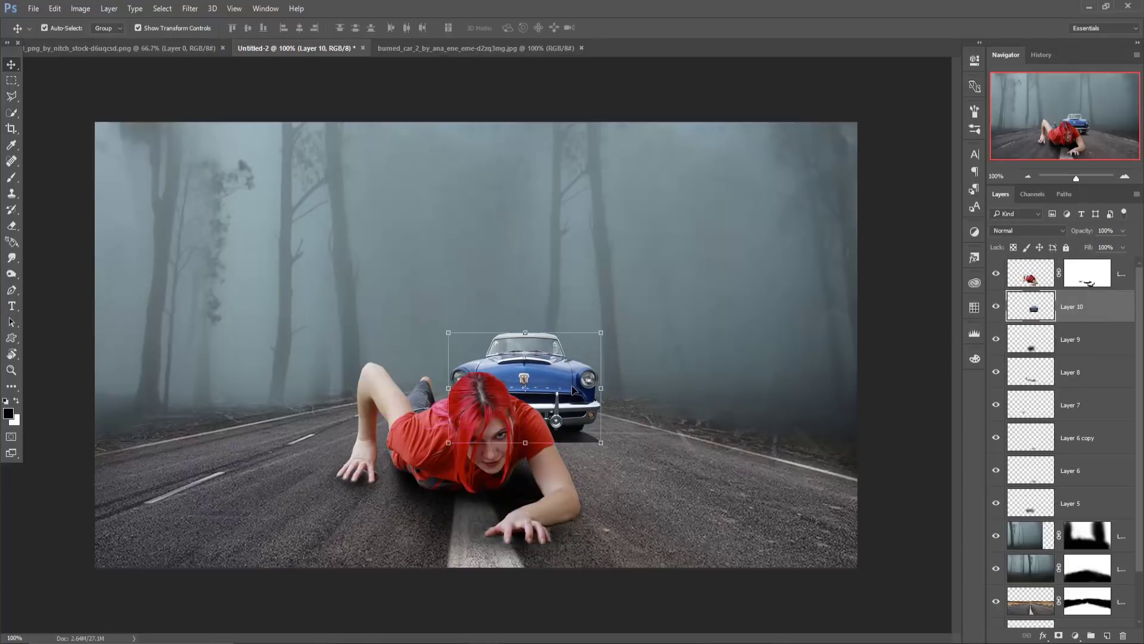
{"action": "key", "text": "ctrl+h"}
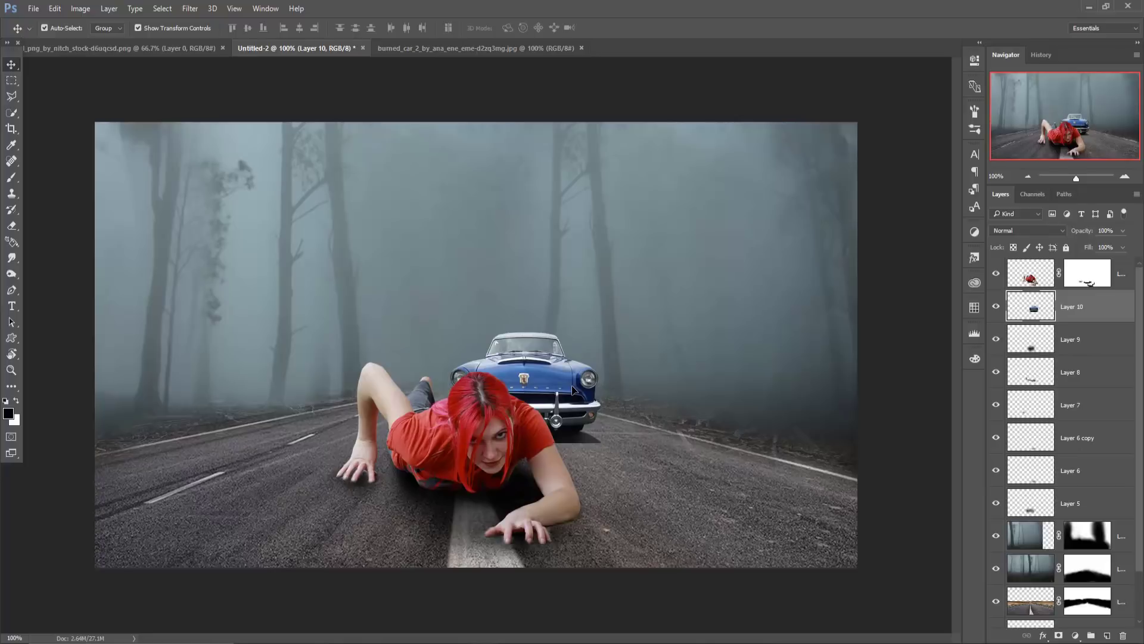
{"action": "key", "text": "ctrl+h"}
{"action": "mouse_move", "coordinate": [601, 333]}
{"action": "left_mouse_down"}
{"action": "mouse_move", "coordinate": [570, 380]}
{"action": "mouse_move", "coordinate": [552, 365]}
{"action": "mouse_move", "coordinate": [521, 373]}
{"action": "left_mouse_up"}
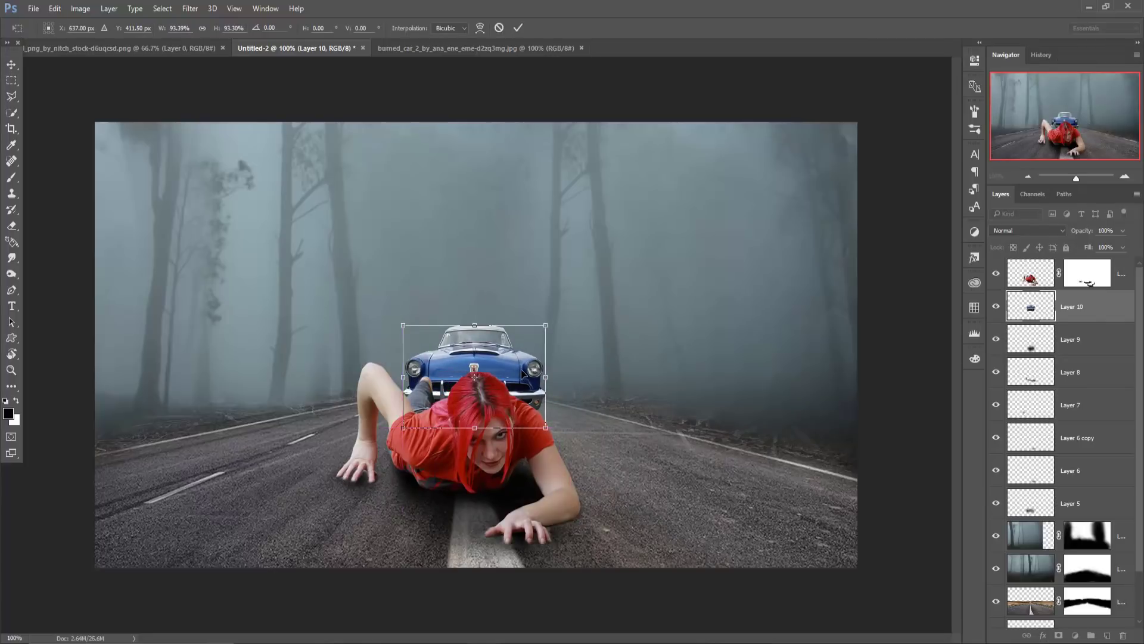
- Fine-tune the car to about 70% size, nudged up and left behind the woman, and commit
{"action": "left_click_drag", "start_coordinate": [522, 373], "coordinate": [512, 373]}
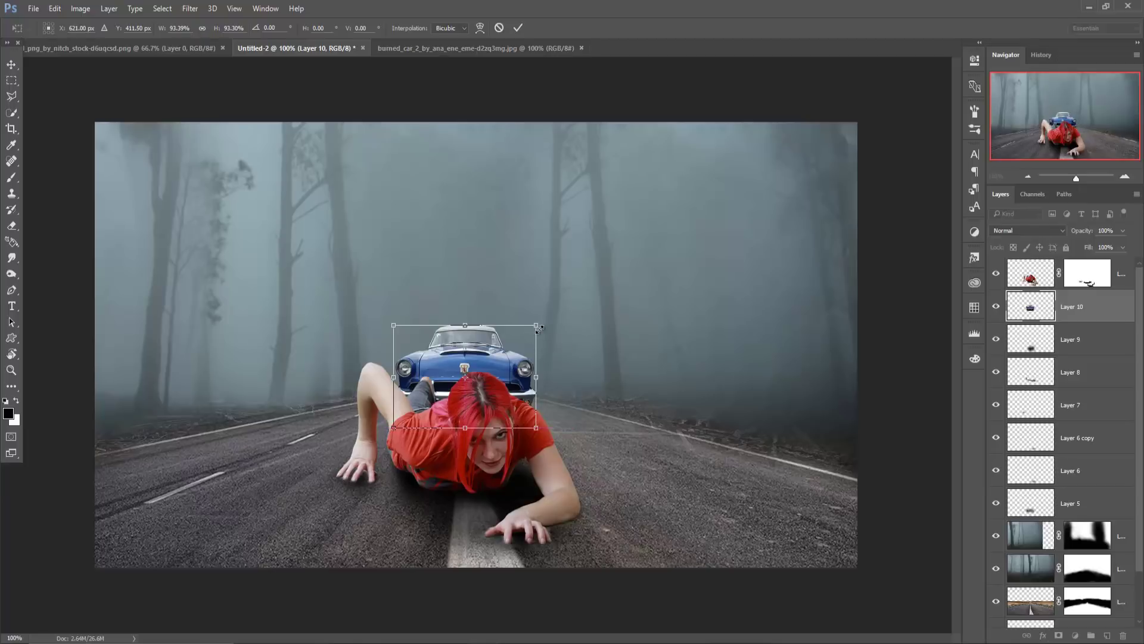
{"action": "left_click_drag", "start_coordinate": [537, 326], "coordinate": [522, 342]}
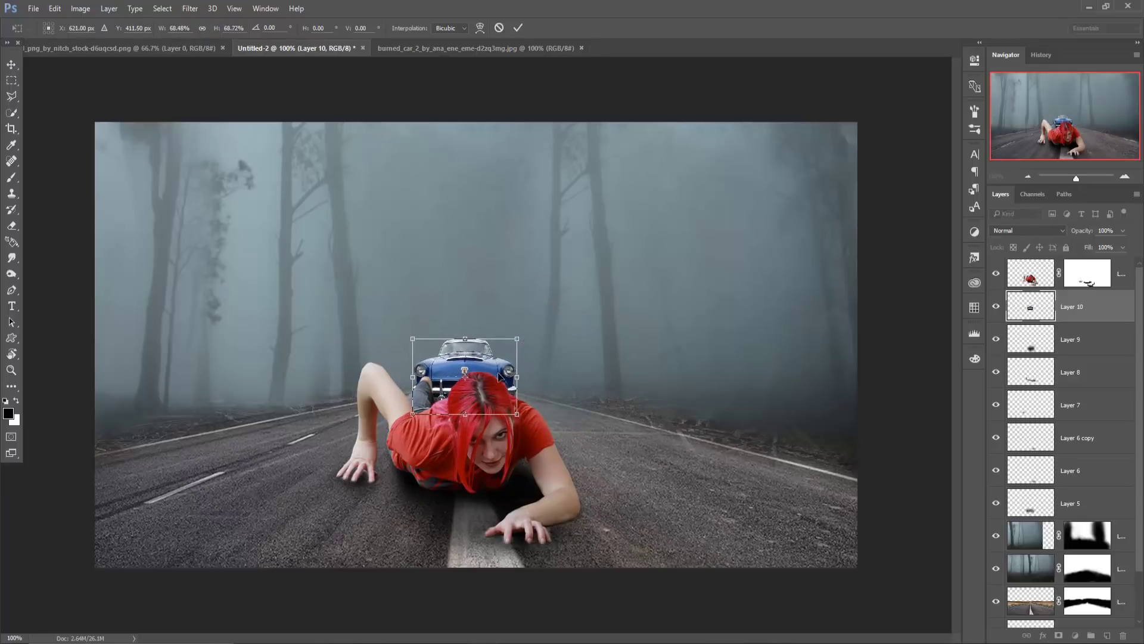
{"action": "key", "text": "Up"}
{"action": "key", "text": "Up"}
{"action": "key", "text": "Up"}
{"action": "key", "text": "Up"}
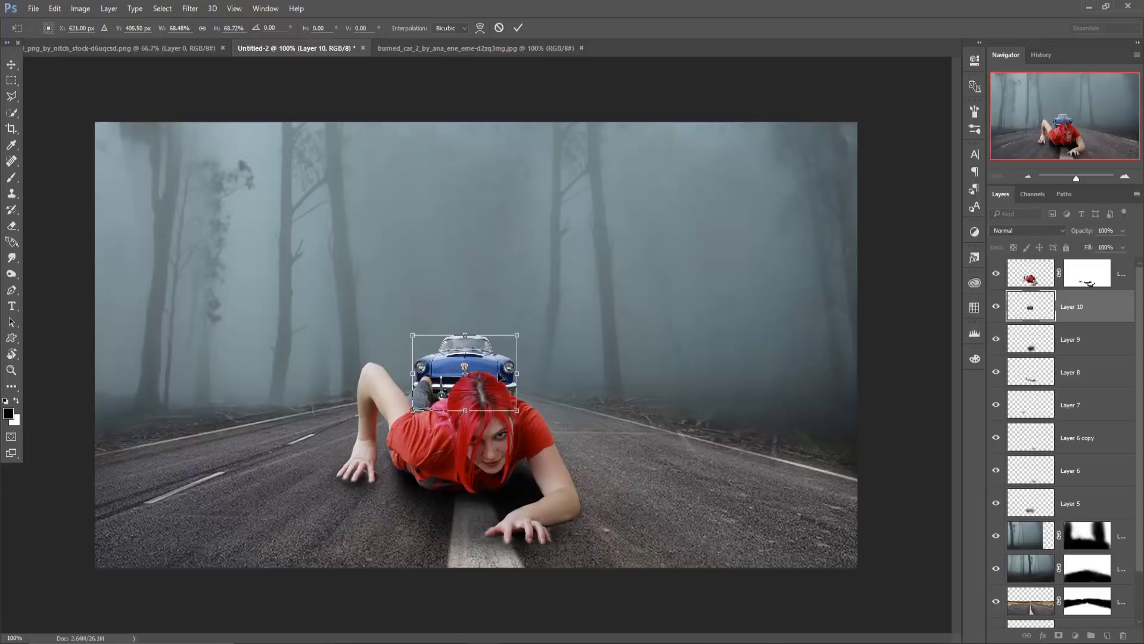
{"action": "key", "text": "Up"}
{"action": "key", "text": "Down"}
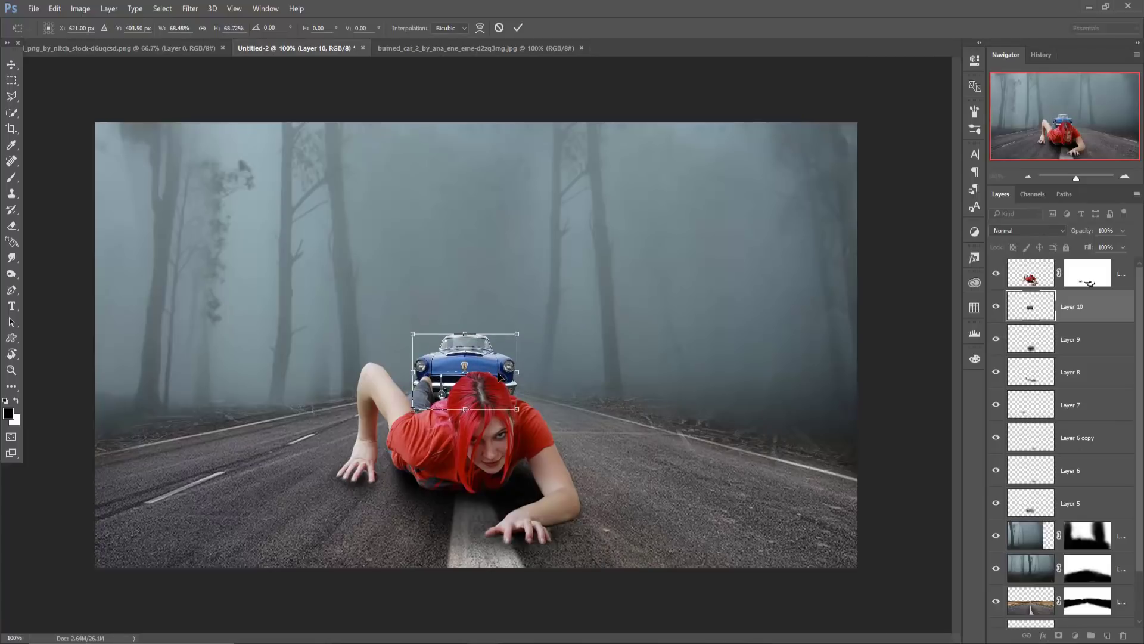
{"action": "key", "text": "Down"}
{"action": "key", "text": "Down"}
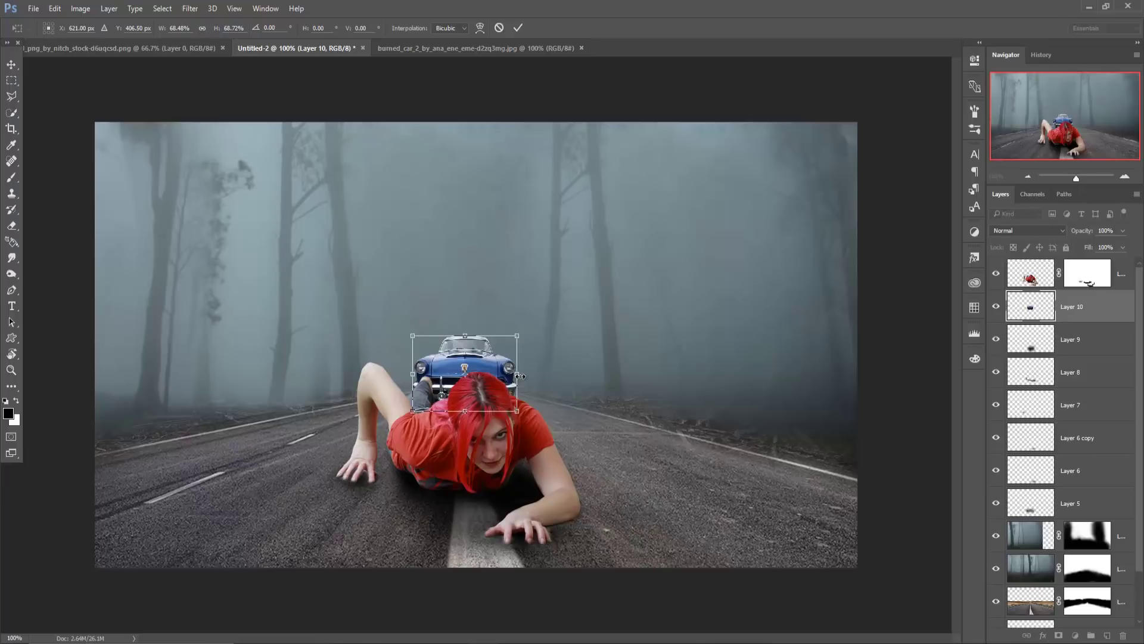
{"action": "left_click_drag", "start_coordinate": [522, 376], "coordinate": [520, 381]}
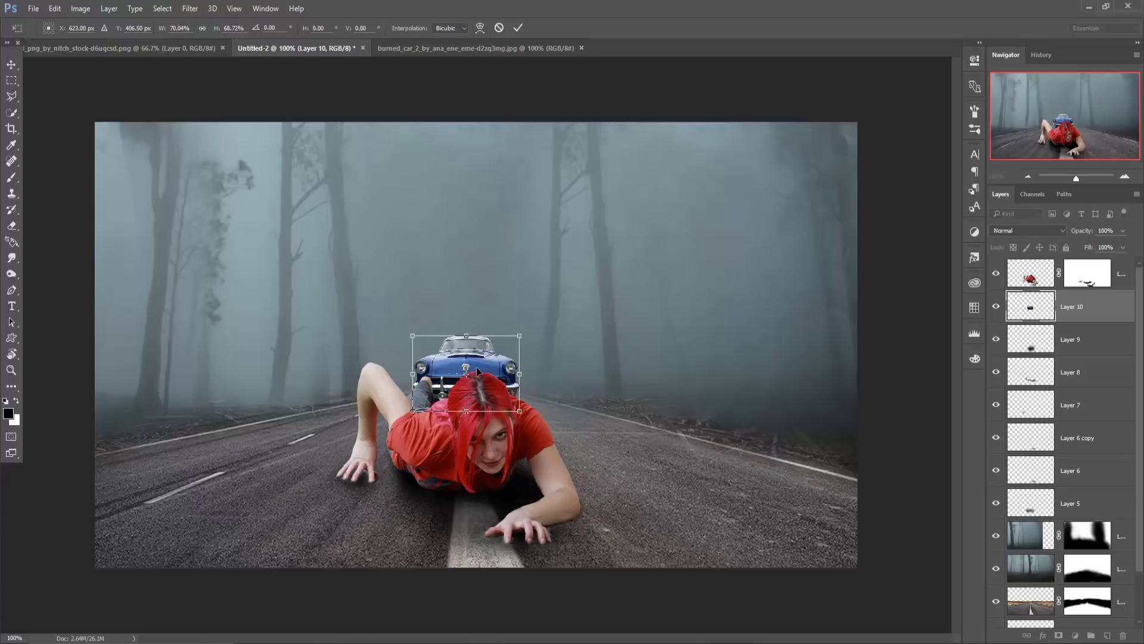
{"action": "left_click_drag", "start_coordinate": [476, 370], "coordinate": [476, 369]}
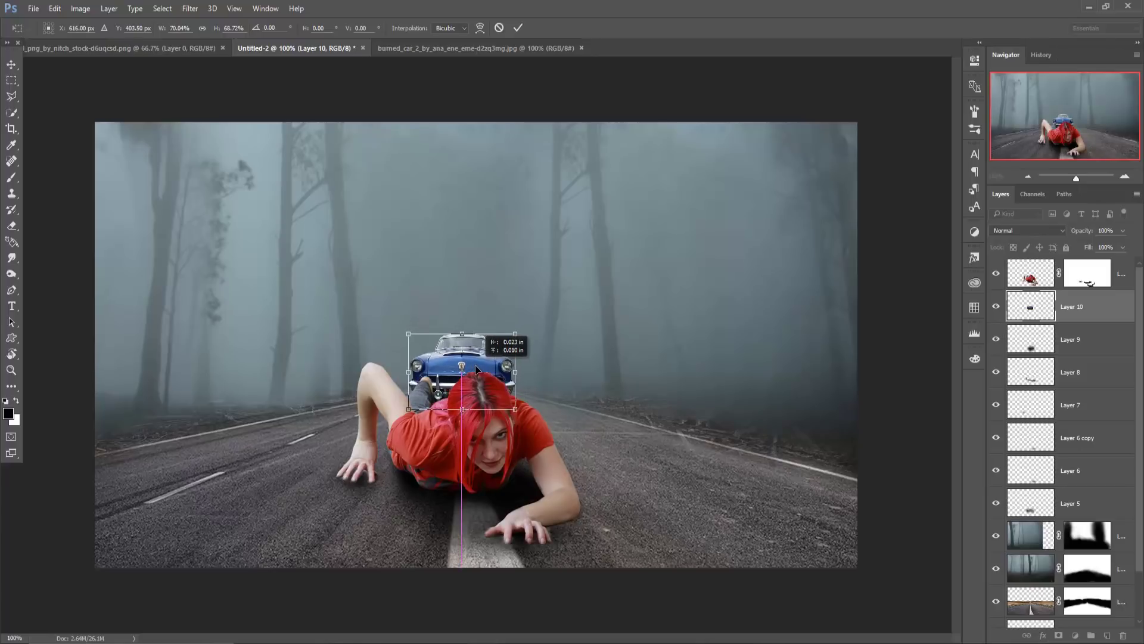
{"action": "left_click", "coordinate": [517, 28]}
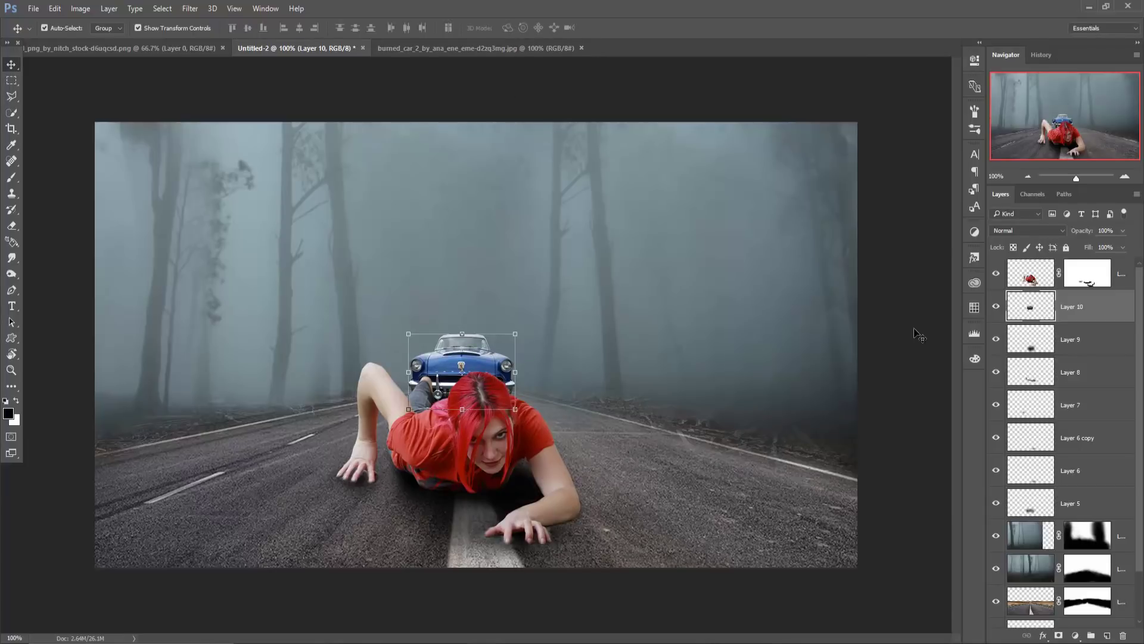
- In the burned_car photo, start a Pen path along the ground below the wreck
{"action": "left_click", "coordinate": [422, 48]}
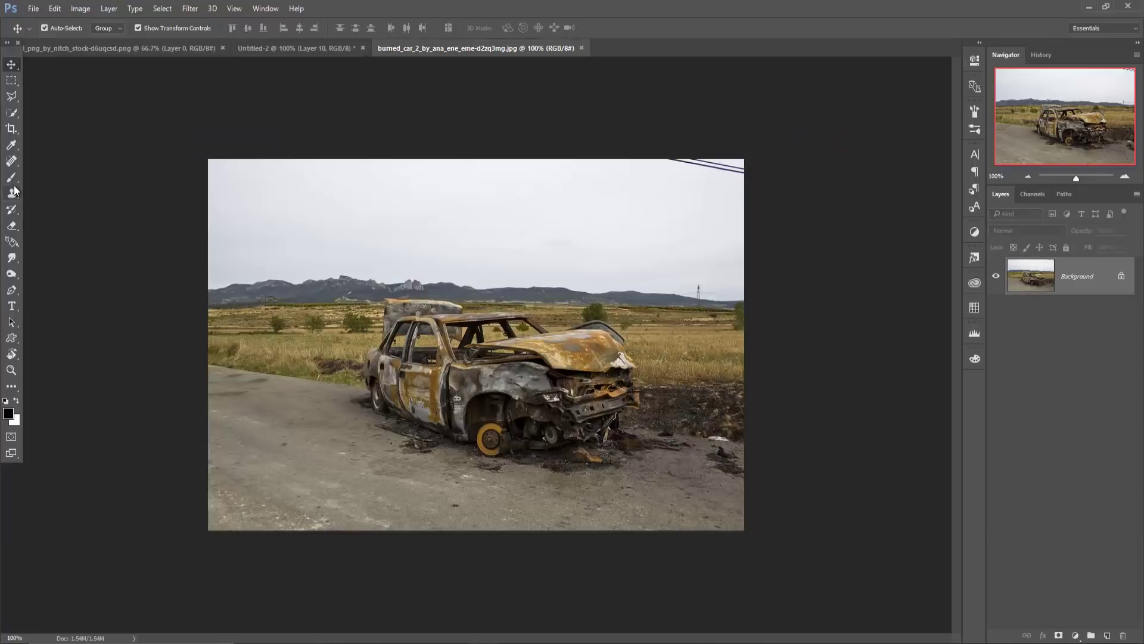
{"action": "left_click", "coordinate": [11, 291]}
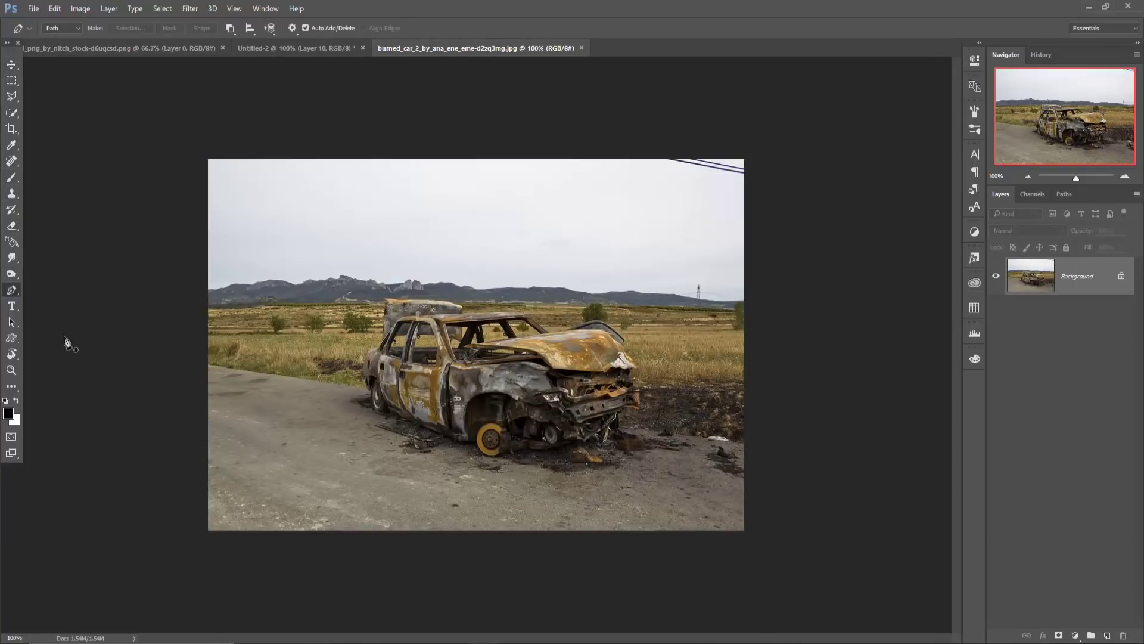
{"action": "left_click", "coordinate": [645, 475]}
{"action": "left_click_drag", "start_coordinate": [551, 490], "coordinate": [571, 496]}
{"action": "left_click_drag", "start_coordinate": [470, 464], "coordinate": [365, 415]}
{"action": "key", "text": "ctrl+plus"}
{"action": "key", "text": "ctrl+plus"}
{"action": "key", "text": "ctrl+plus"}
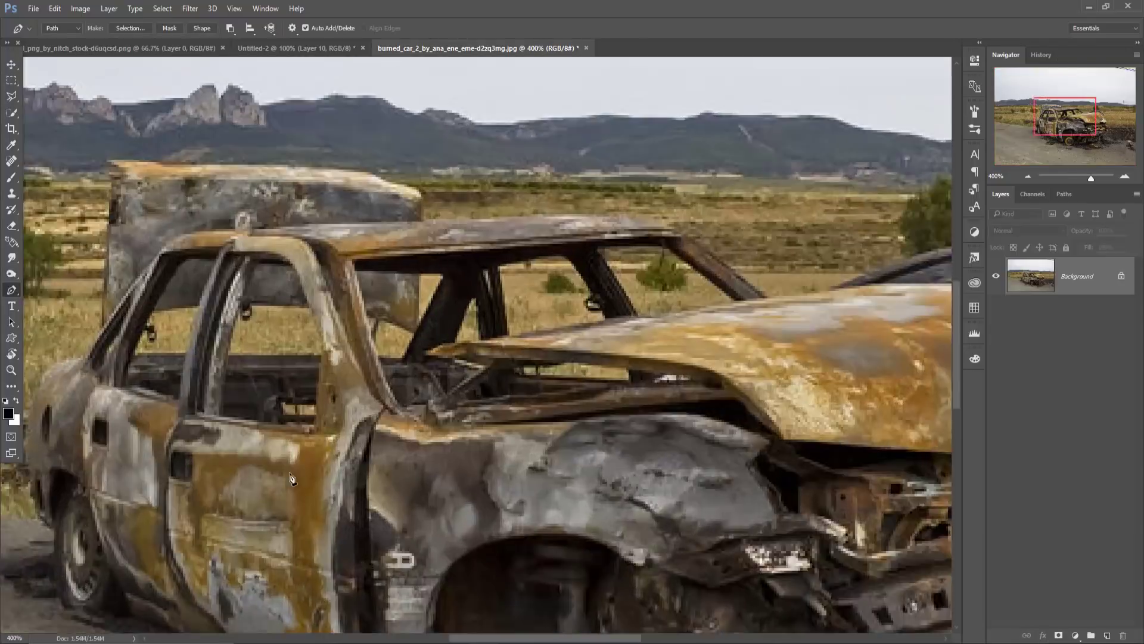
{"action": "scroll", "coordinate": [644, 521], "scroll_direction": "left", "scroll_amount": 10}
- Trace the path up the car's rear edge, pillar and roof
{"action": "left_click", "coordinate": [626, 481]}
{"action": "left_click", "coordinate": [666, 449]}
{"action": "left_click", "coordinate": [648, 380]}
{"action": "left_click", "coordinate": [650, 318]}
{"action": "left_click", "coordinate": [681, 273]}
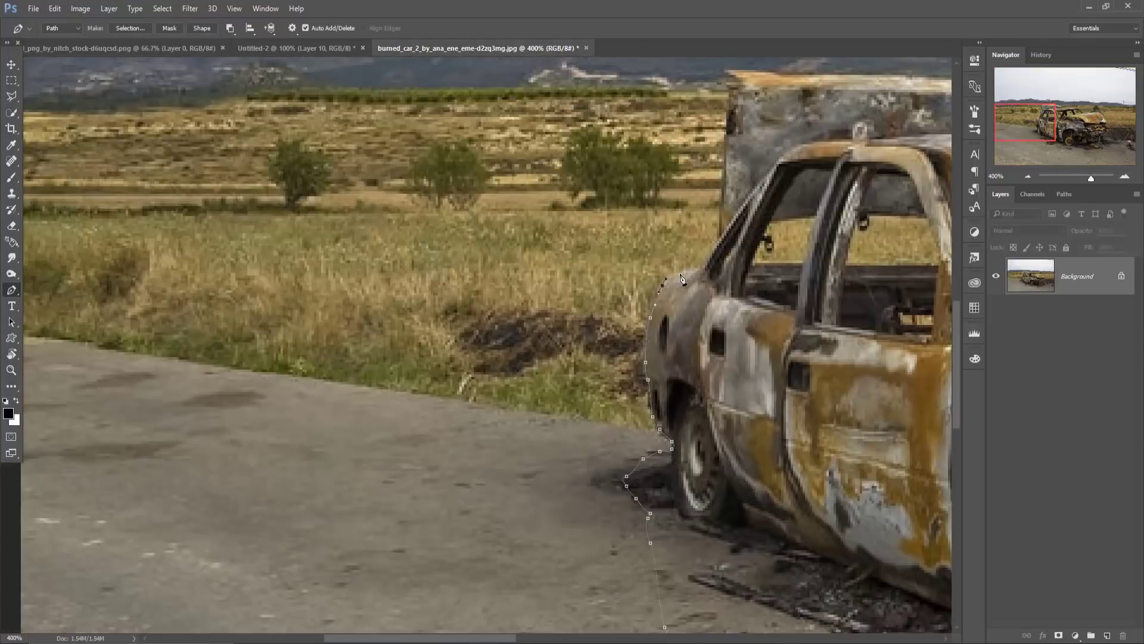
{"action": "left_click", "coordinate": [712, 256]}
{"action": "left_click", "coordinate": [732, 89]}
{"action": "left_click", "coordinate": [729, 70]}
{"action": "left_click", "coordinate": [775, 73]}
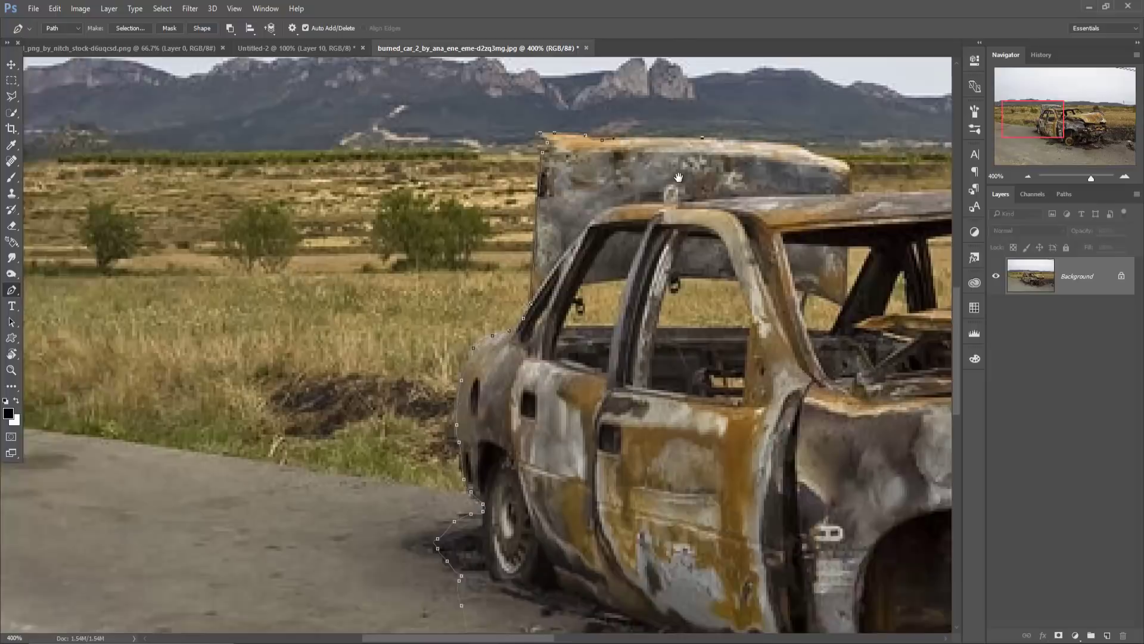
{"action": "scroll", "coordinate": [780, 77], "scroll_direction": "up", "scroll_amount": 3}
{"action": "scroll", "coordinate": [780, 77], "scroll_direction": "right", "scroll_amount": 8}
- Continue the path along the roof, windshield and hood edge
{"action": "left_click", "coordinate": [719, 191]}
{"action": "left_click", "coordinate": [748, 198]}
{"action": "left_click", "coordinate": [764, 232]}
{"action": "scroll", "coordinate": [763, 232], "scroll_direction": "right", "scroll_amount": 4}
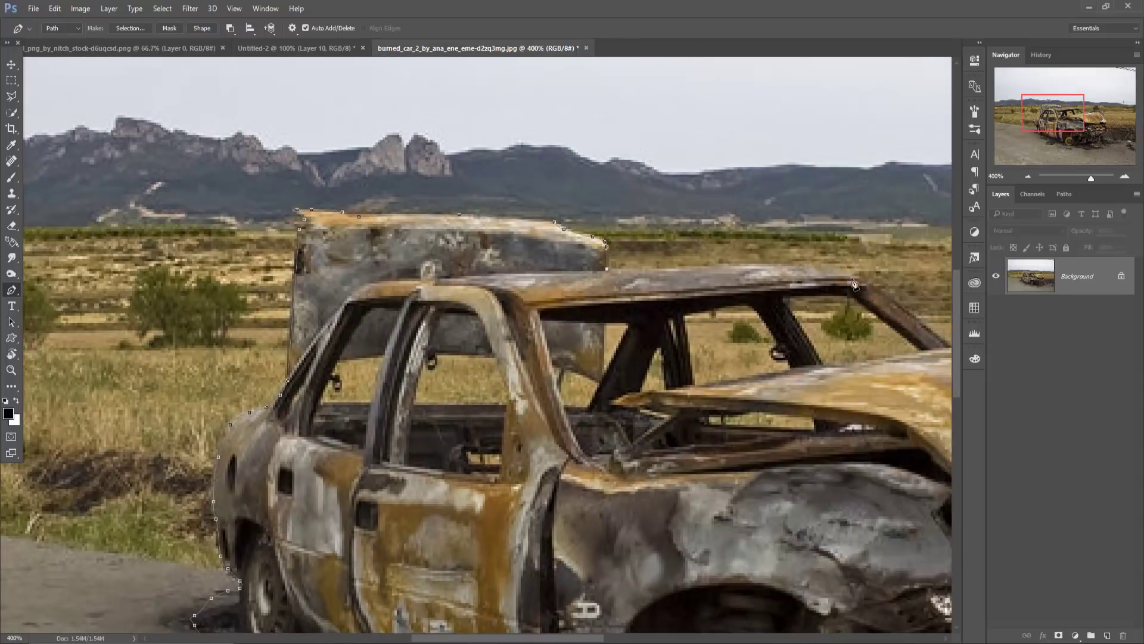
{"action": "left_click", "coordinate": [793, 265]}
{"action": "scroll", "coordinate": [810, 280], "scroll_direction": "right", "scroll_amount": 6}
{"action": "left_click", "coordinate": [644, 288]}
{"action": "left_click", "coordinate": [675, 313]}
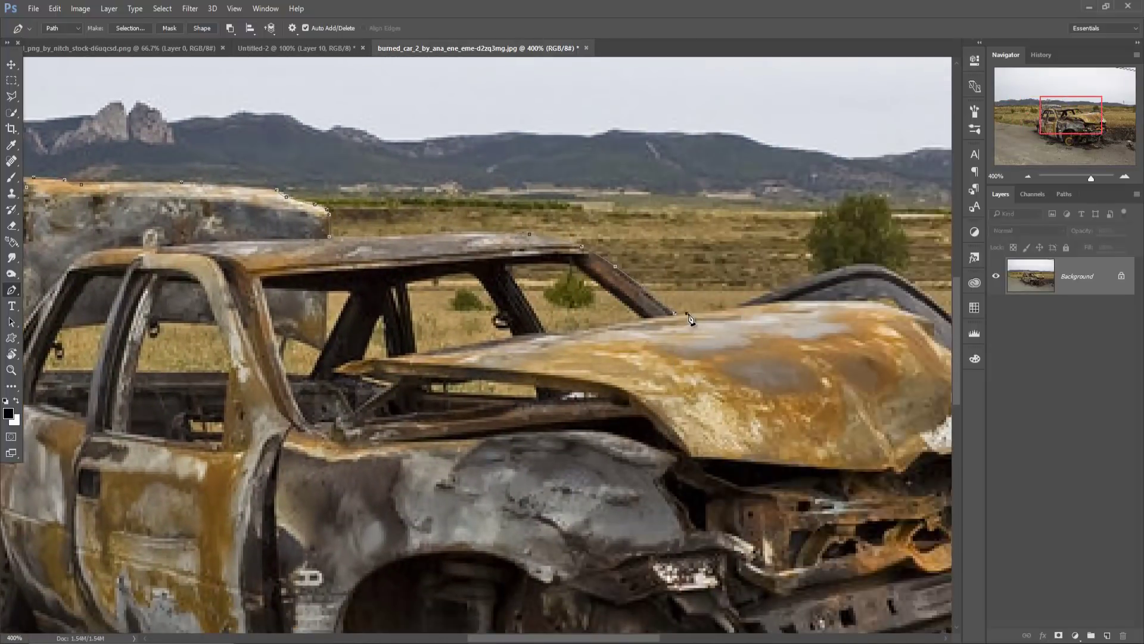
{"action": "left_click", "coordinate": [770, 303]}
{"action": "left_click", "coordinate": [874, 301]}
{"action": "scroll", "coordinate": [870, 304], "scroll_direction": "right", "scroll_amount": 6}
- Trace the path down the hood front and bumper
{"action": "left_click", "coordinate": [560, 310]}
{"action": "left_click", "coordinate": [597, 341]}
{"action": "left_click", "coordinate": [643, 392]}
{"action": "left_click", "coordinate": [696, 434]}
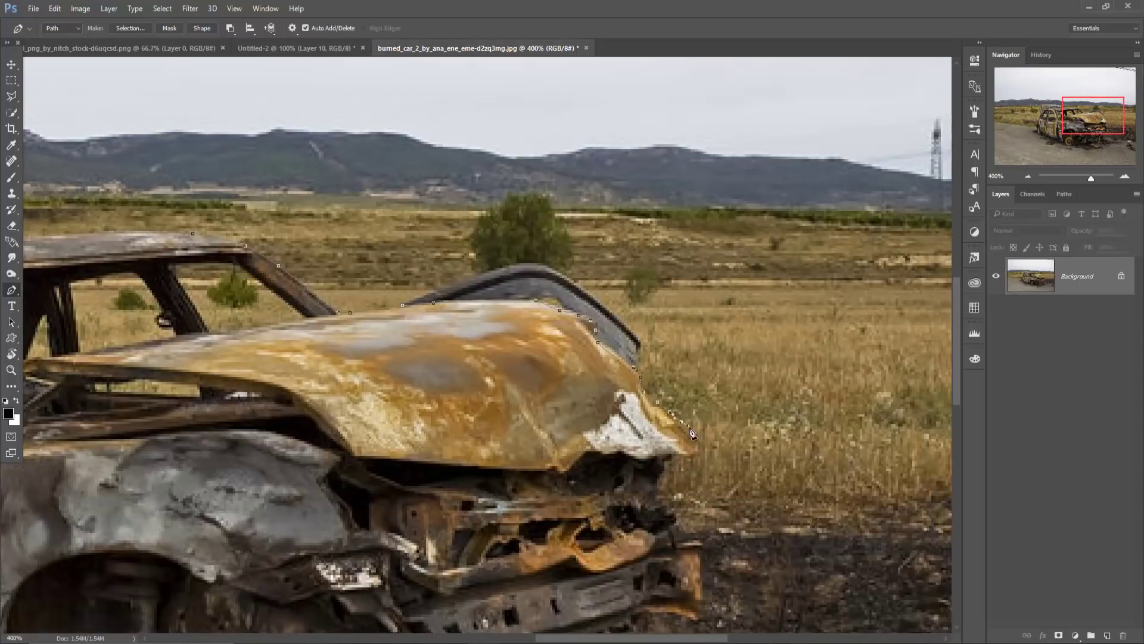
{"action": "left_click", "coordinate": [698, 454]}
{"action": "left_click", "coordinate": [655, 478]}
{"action": "left_click", "coordinate": [679, 519]}
{"action": "left_click", "coordinate": [701, 575]}
{"action": "scroll", "coordinate": [702, 579], "scroll_direction": "down", "scroll_amount": 7}
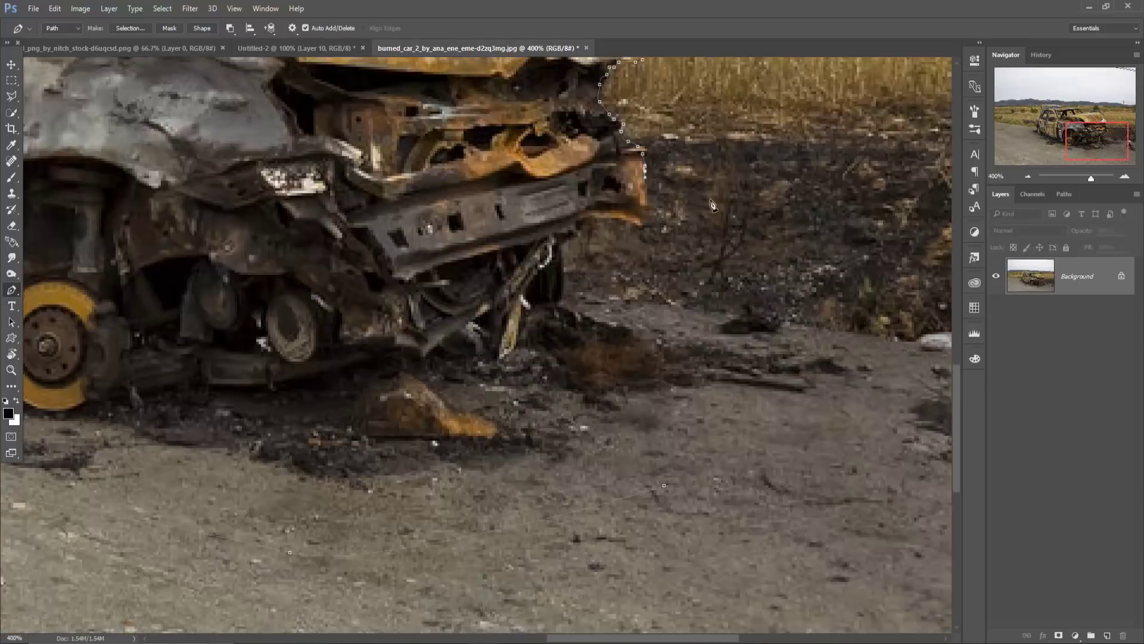
- Trace the bumper underside and ground edge, closing the path around the car
{"action": "left_click", "coordinate": [643, 219]}
{"action": "left_click", "coordinate": [585, 216]}
{"action": "left_click", "coordinate": [563, 255]}
{"action": "left_click", "coordinate": [607, 307]}
{"action": "left_click", "coordinate": [733, 317]}
{"action": "left_click", "coordinate": [807, 325]}
{"action": "left_click", "coordinate": [853, 355]}
{"action": "left_click", "coordinate": [755, 449]}
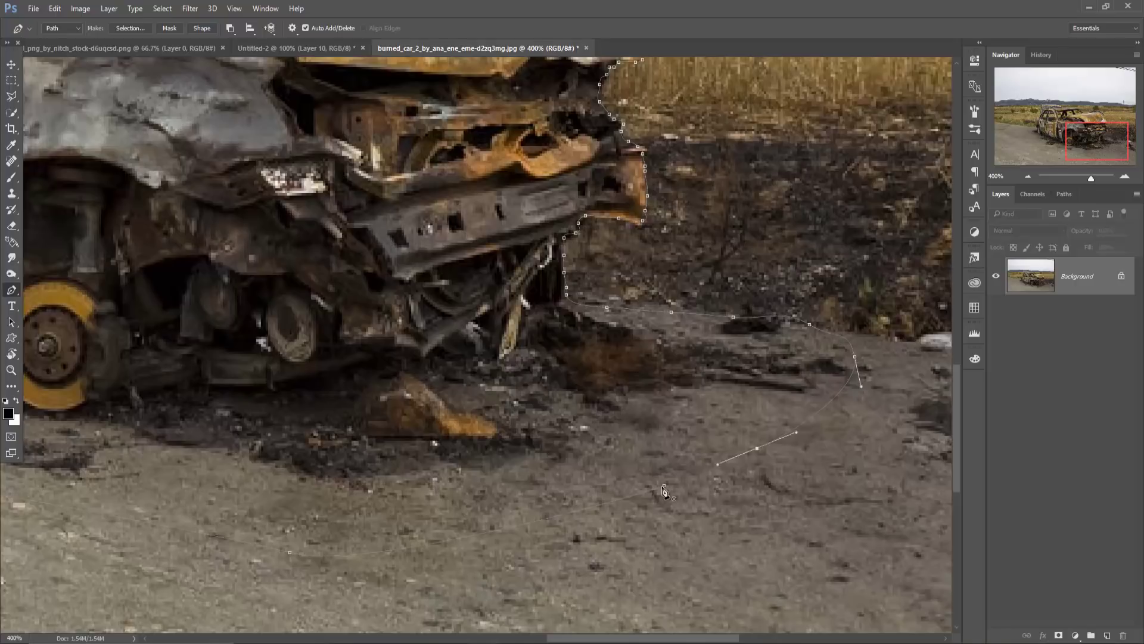
{"action": "left_click", "coordinate": [664, 485]}
- Convert the closed car path into an active selection with Make Selection
{"action": "key", "text": "ctrl+0"}
{"action": "right_click", "coordinate": [552, 388]}
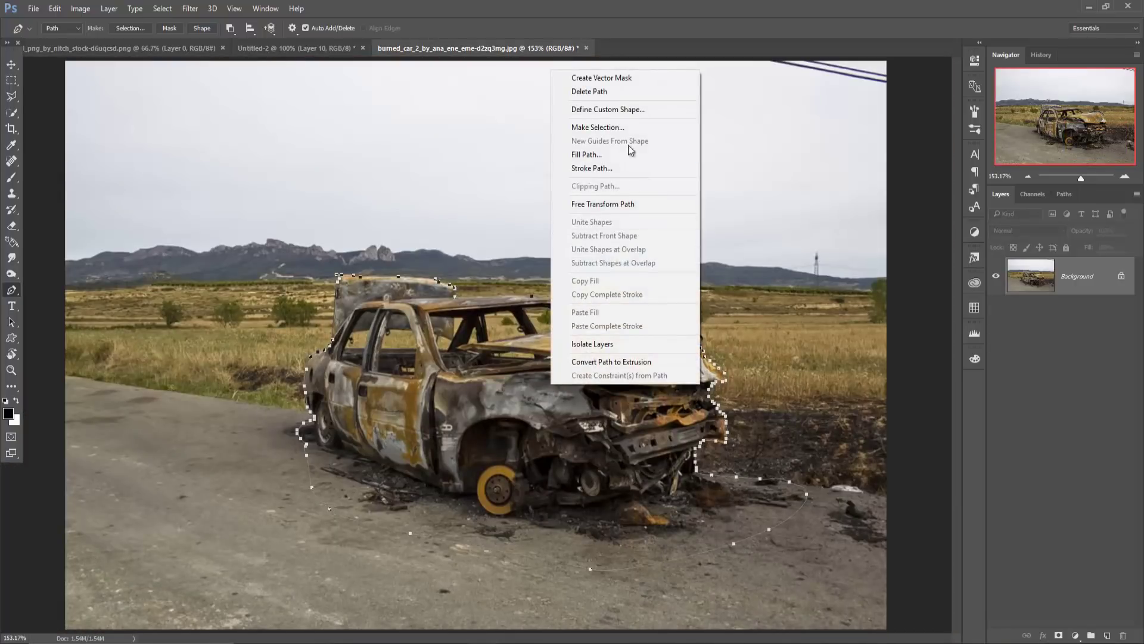
{"action": "left_click", "coordinate": [631, 127]}
{"action": "left_click", "coordinate": [638, 193]}
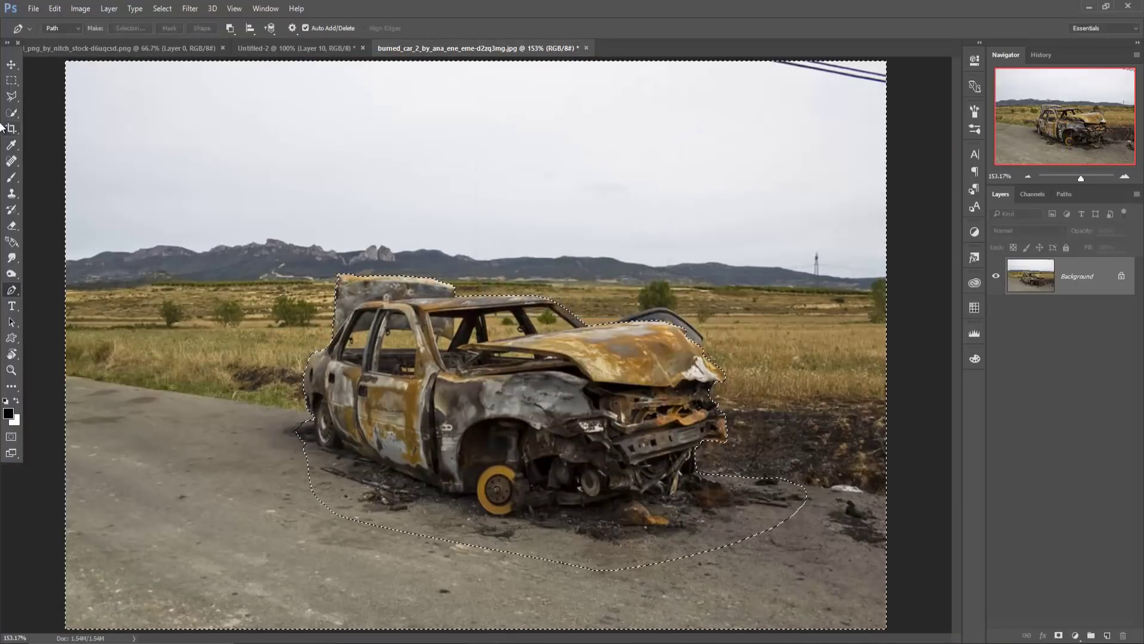
- Invert the selection and drag the burned car into the Untitled-2 forest composite
{"action": "left_click", "coordinate": [163, 10]}
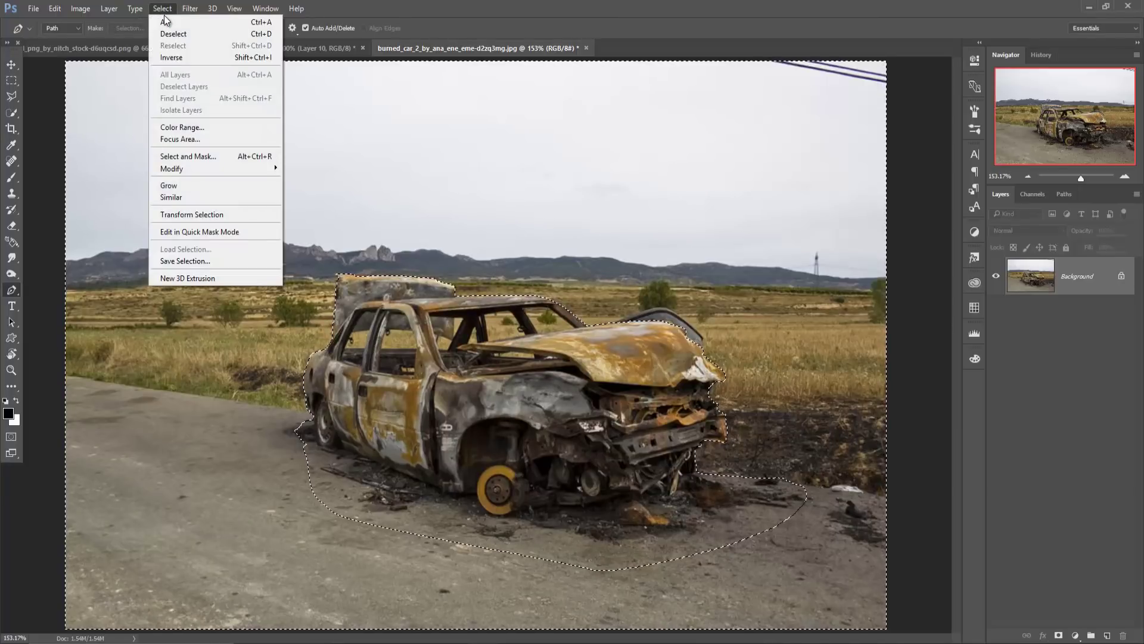
{"action": "left_click", "coordinate": [170, 56]}
{"action": "left_click", "coordinate": [18, 66]}
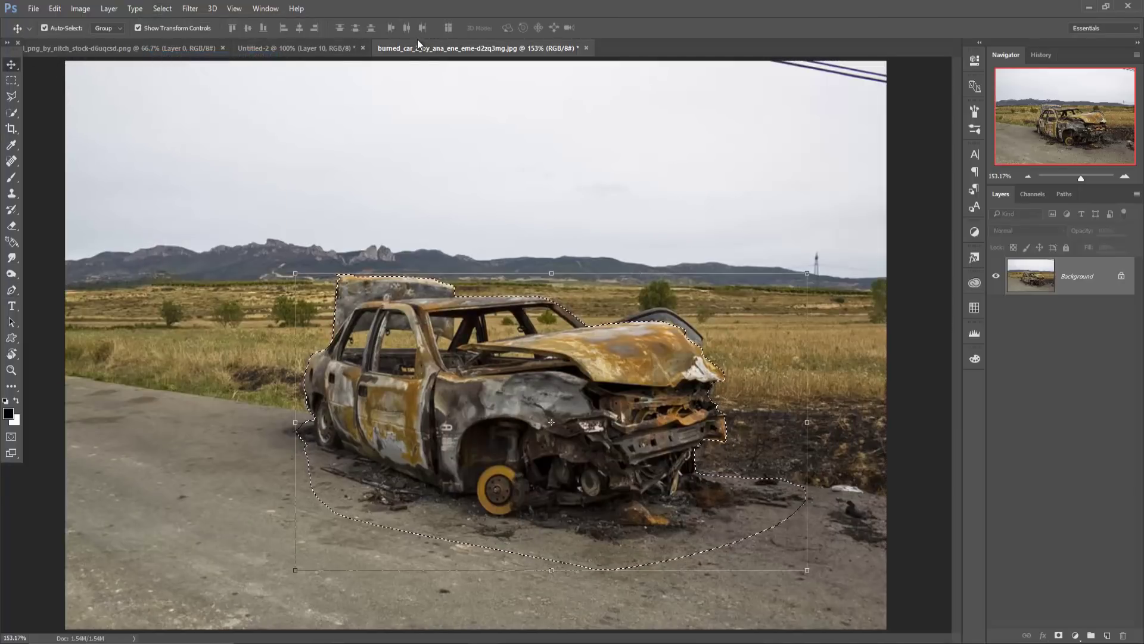
{"action": "mouse_move", "coordinate": [420, 48]}
{"action": "left_mouse_down"}
{"action": "mouse_move", "coordinate": [444, 123]}
{"action": "mouse_move", "coordinate": [739, 126]}
{"action": "left_mouse_up"}
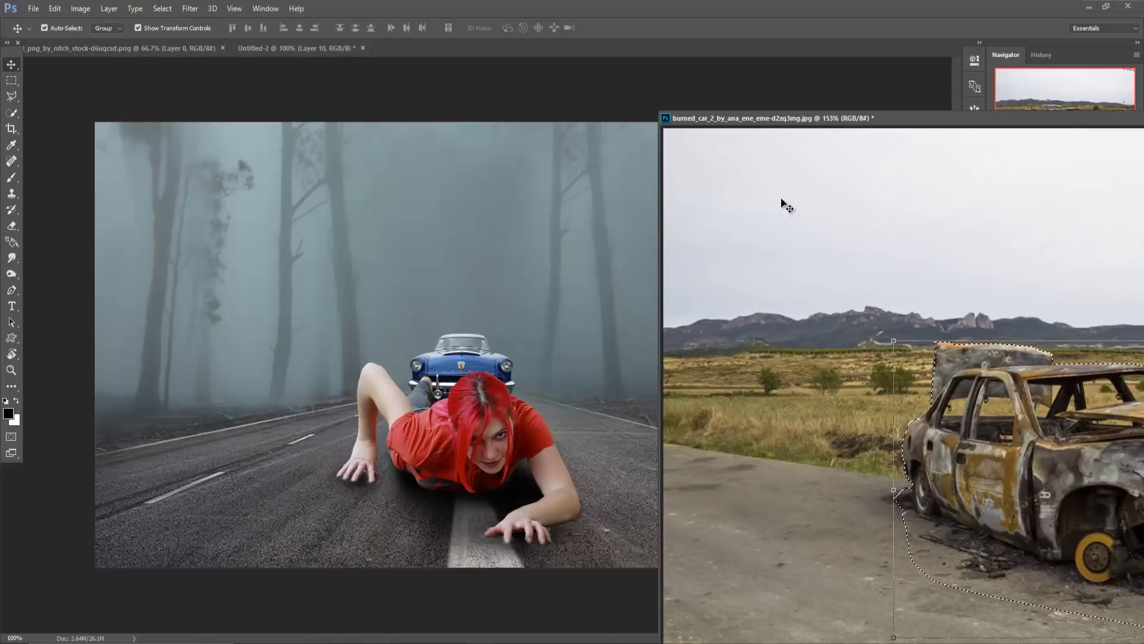
{"action": "left_click_drag", "start_coordinate": [974, 455], "coordinate": [632, 430]}
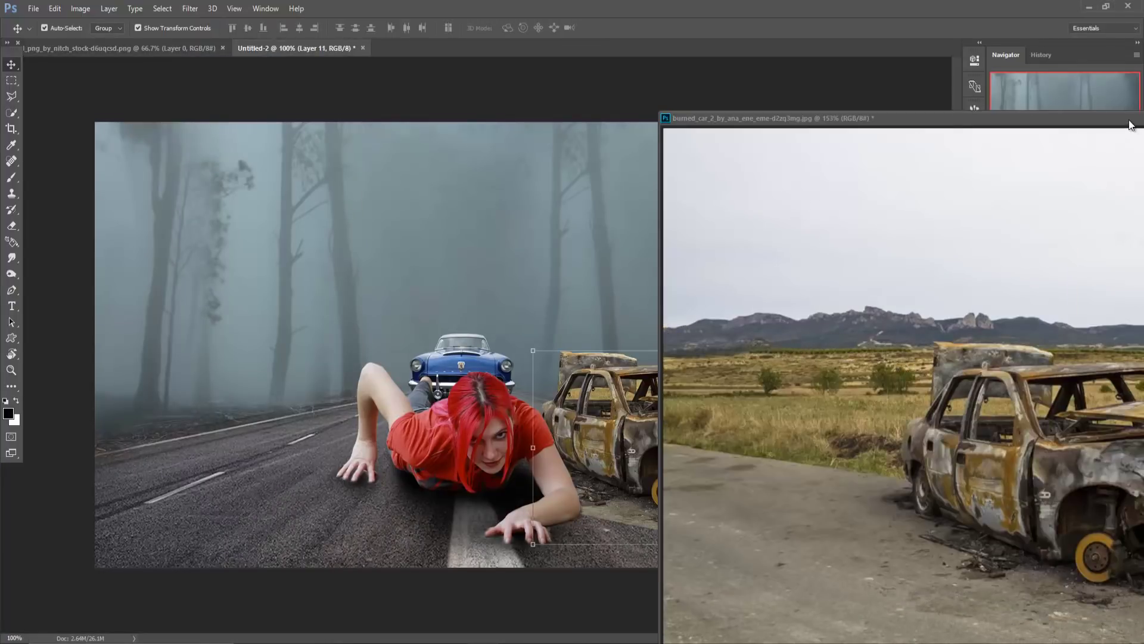
{"action": "left_click_drag", "start_coordinate": [1126, 118], "coordinate": [789, 210]}
{"action": "left_click", "coordinate": [1102, 210]}
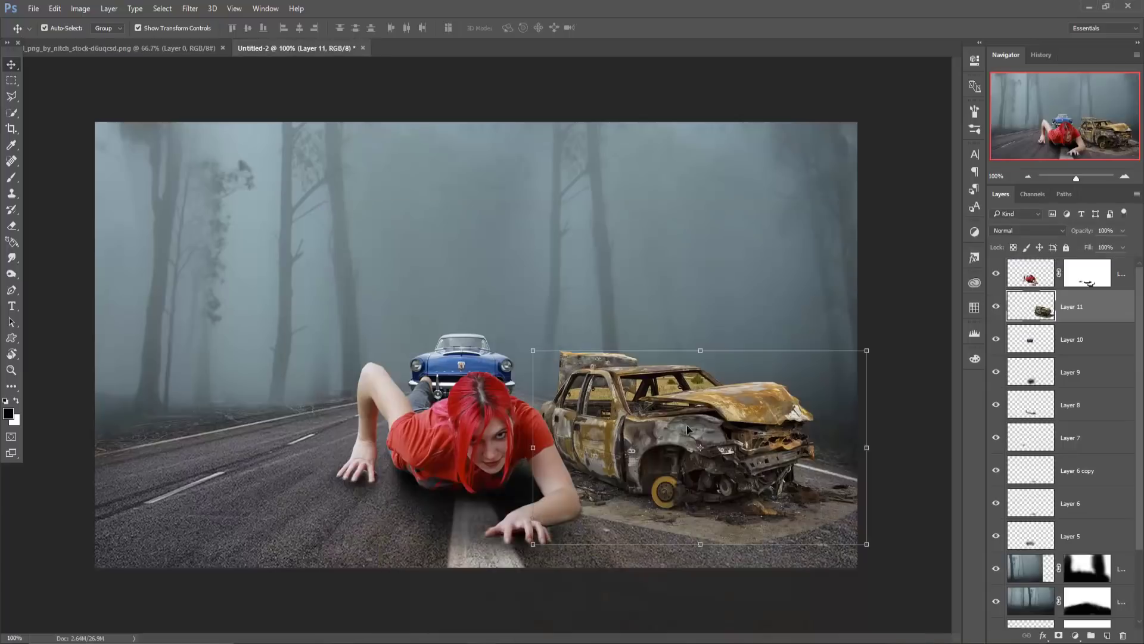
- Scale the burned car to about 56% and place it right of the road
{"action": "left_click_drag", "start_coordinate": [690, 447], "coordinate": [691, 396]}
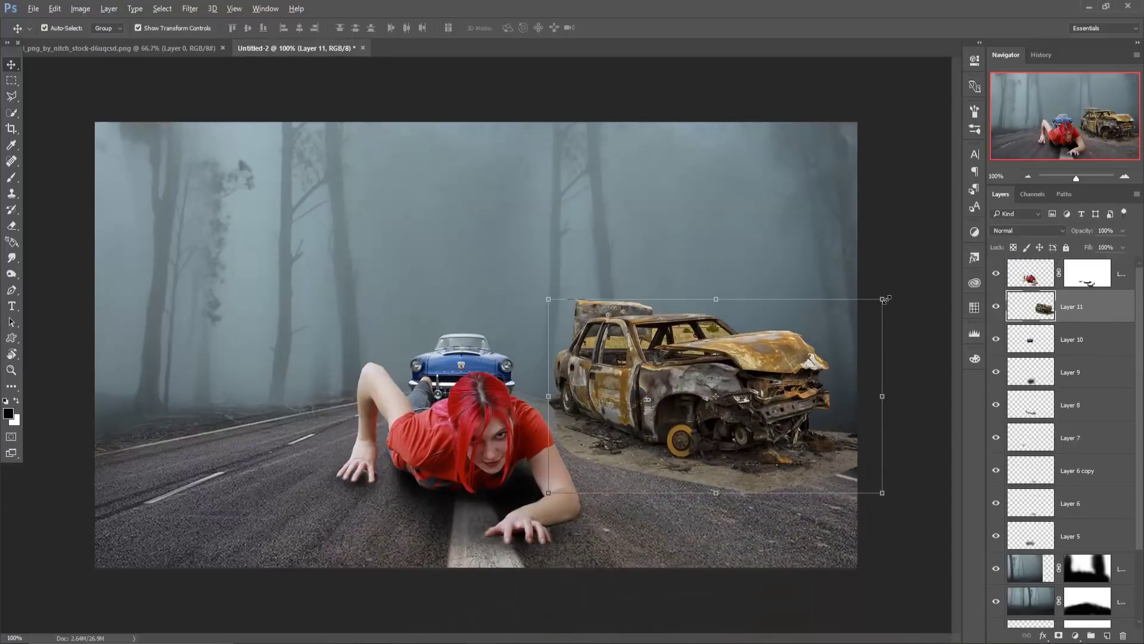
{"action": "left_click_drag", "start_coordinate": [884, 300], "coordinate": [821, 356]}
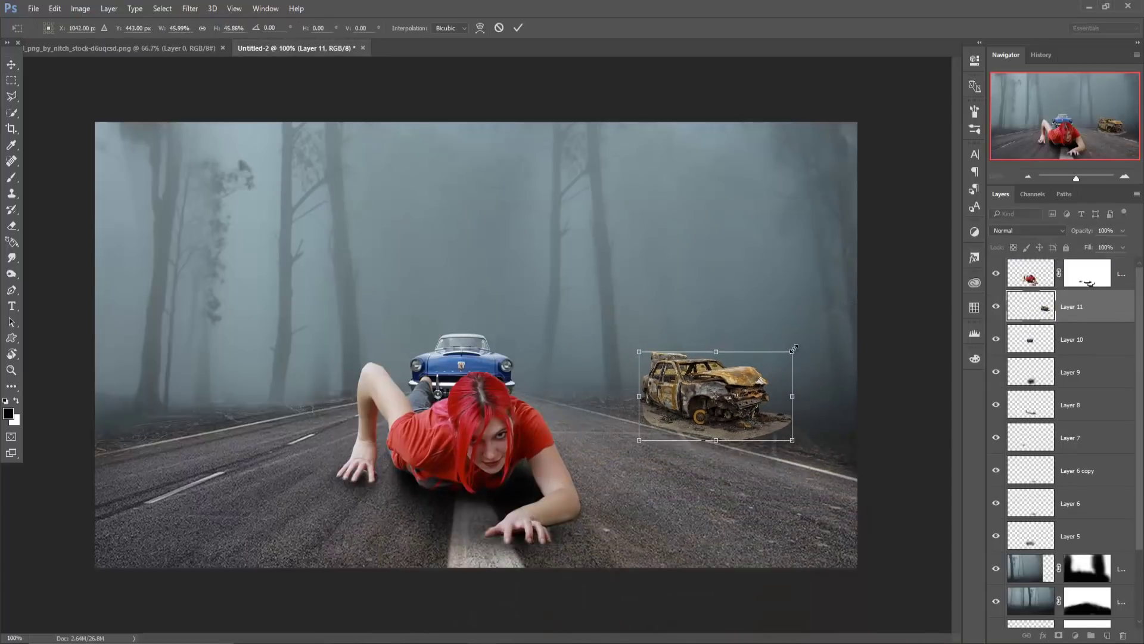
{"action": "left_click_drag", "start_coordinate": [794, 347], "coordinate": [810, 340]}
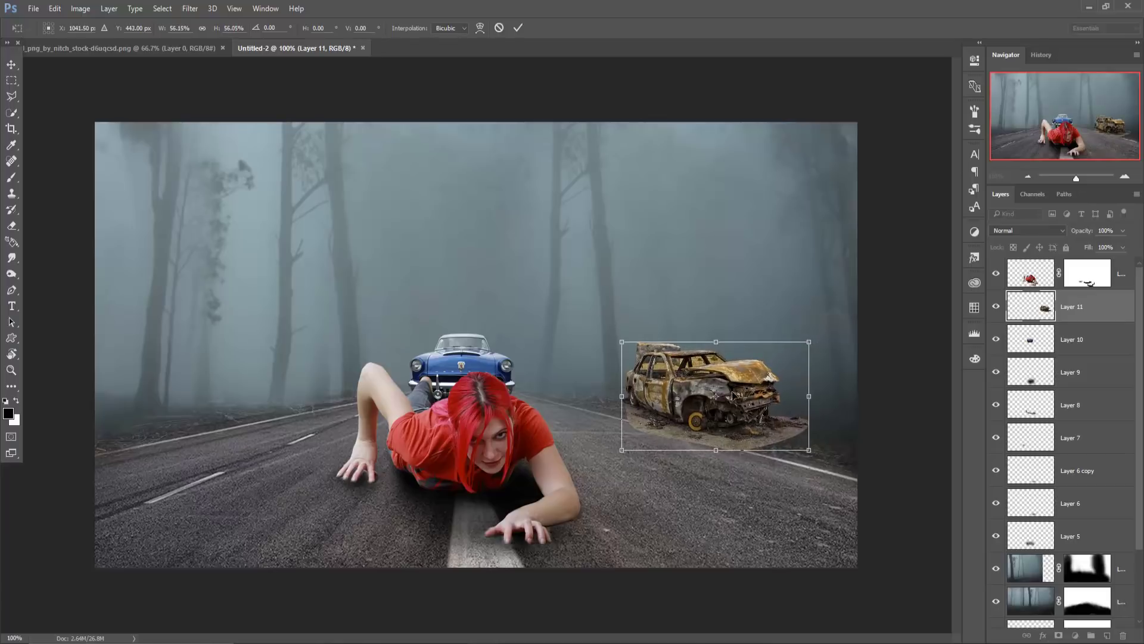
{"action": "left_click_drag", "start_coordinate": [733, 393], "coordinate": [727, 399]}
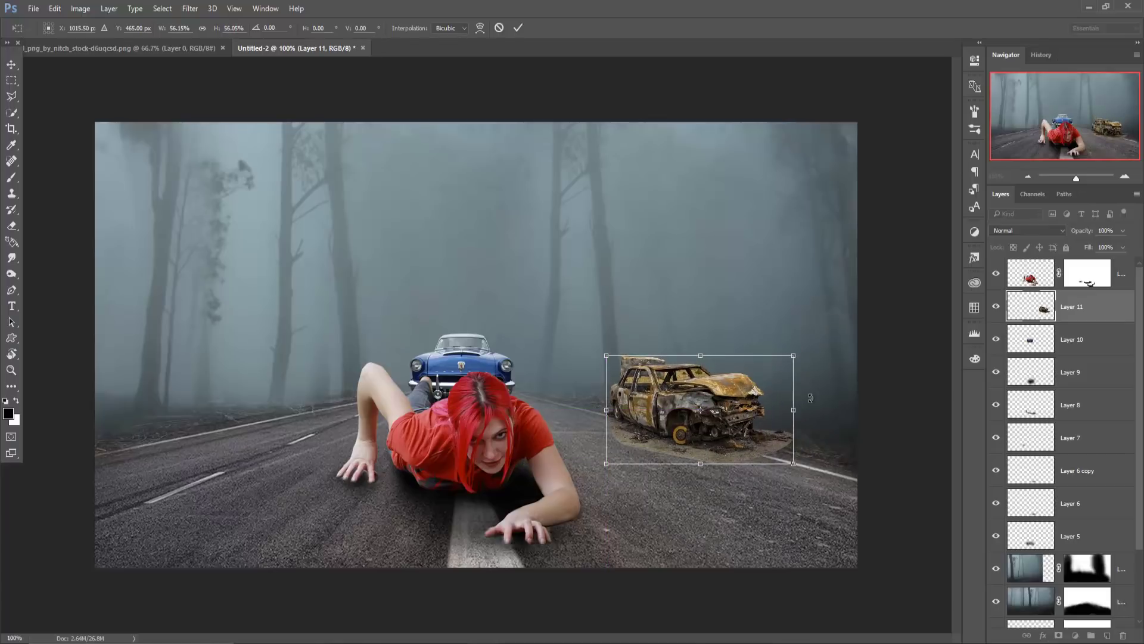
{"action": "left_click", "coordinate": [515, 29]}
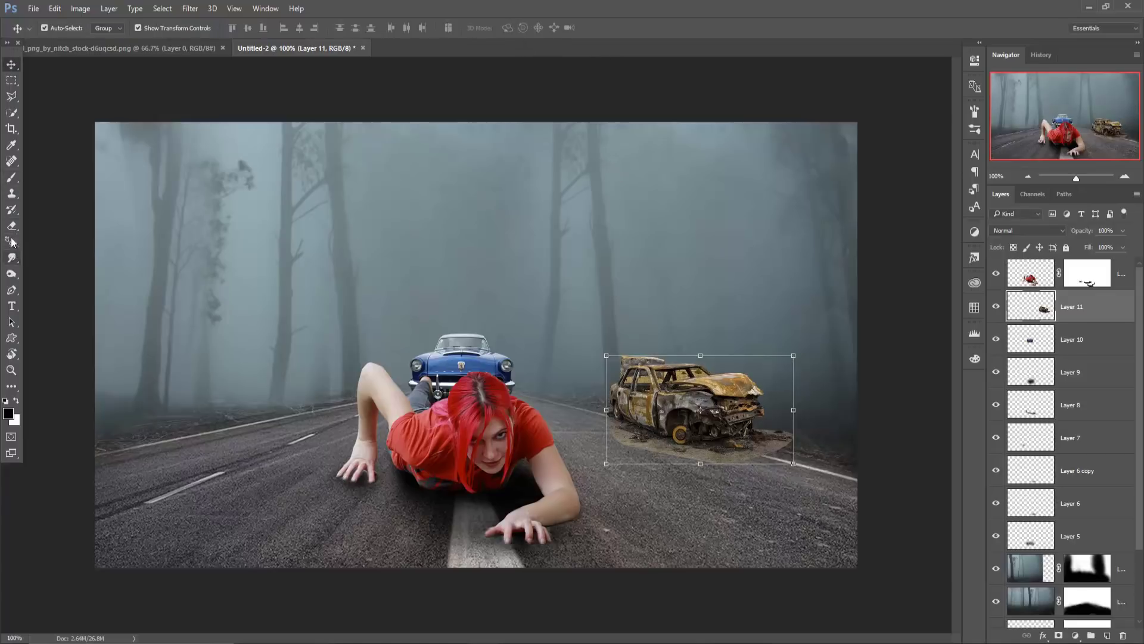
- Zoom in on the wreck and delete its rear side window with the Polygonal Lasso
{"action": "left_click", "coordinate": [11, 97]}
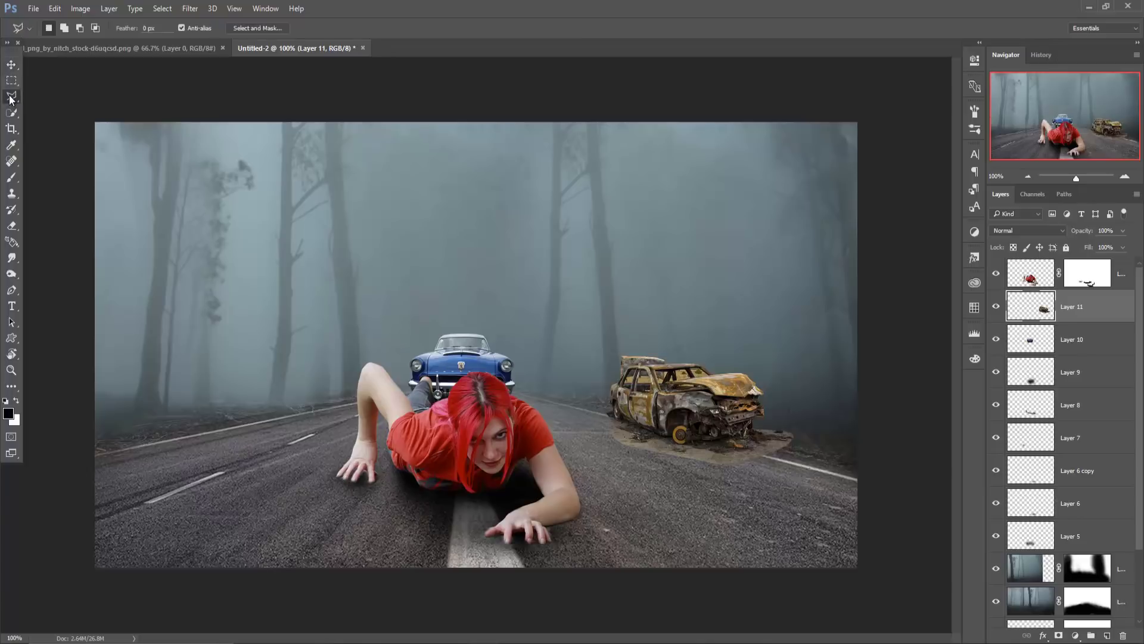
{"action": "key", "text": "ctrl+plus"}
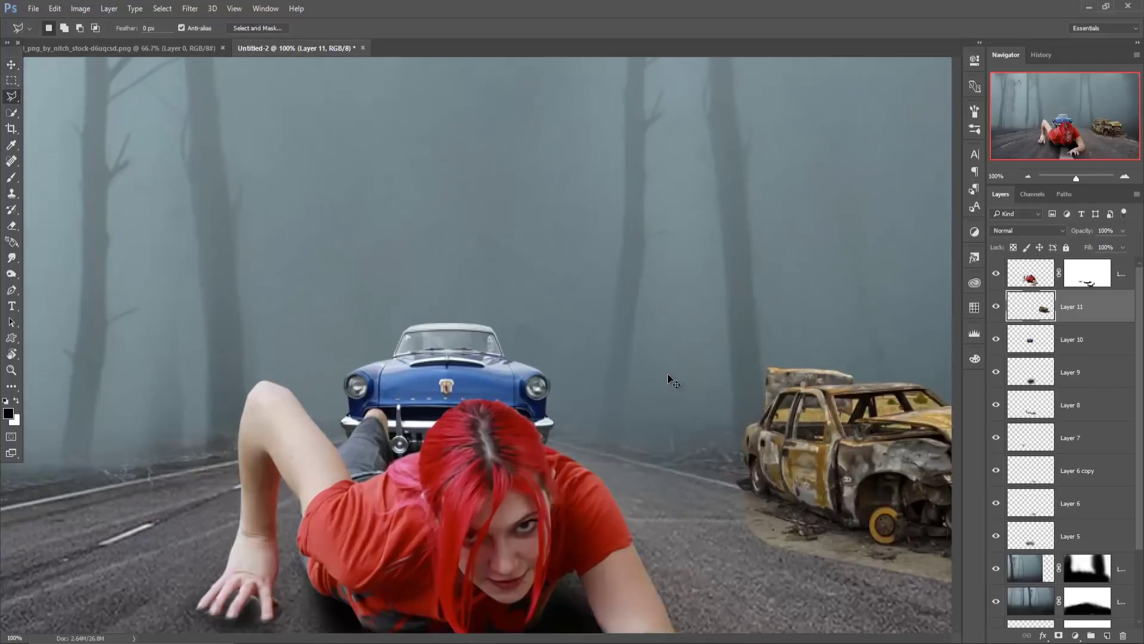
{"action": "key", "text": "ctrl+plus"}
{"action": "left_click_drag", "start_coordinate": [847, 468], "coordinate": [378, 470]}
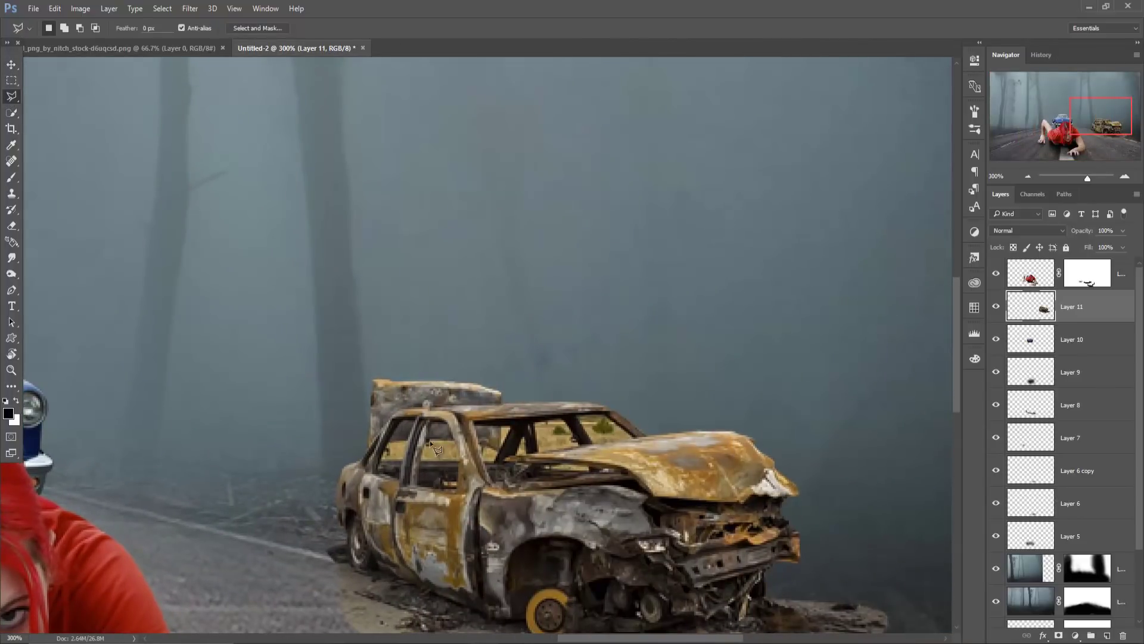
{"action": "left_click", "coordinate": [403, 420]}
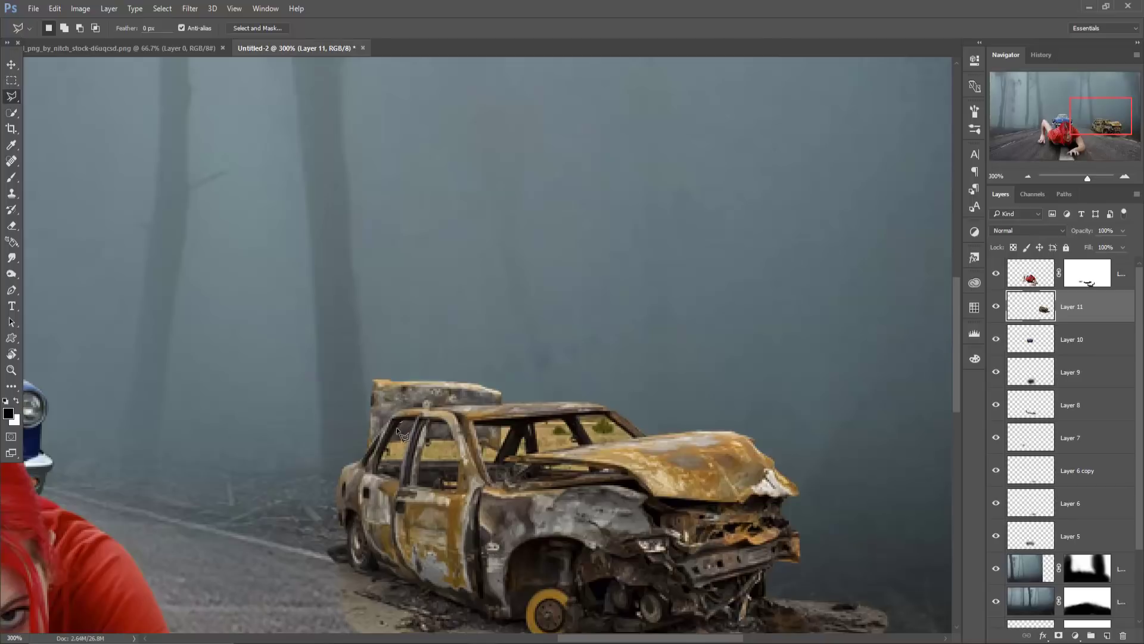
{"action": "left_click", "coordinate": [403, 459]}
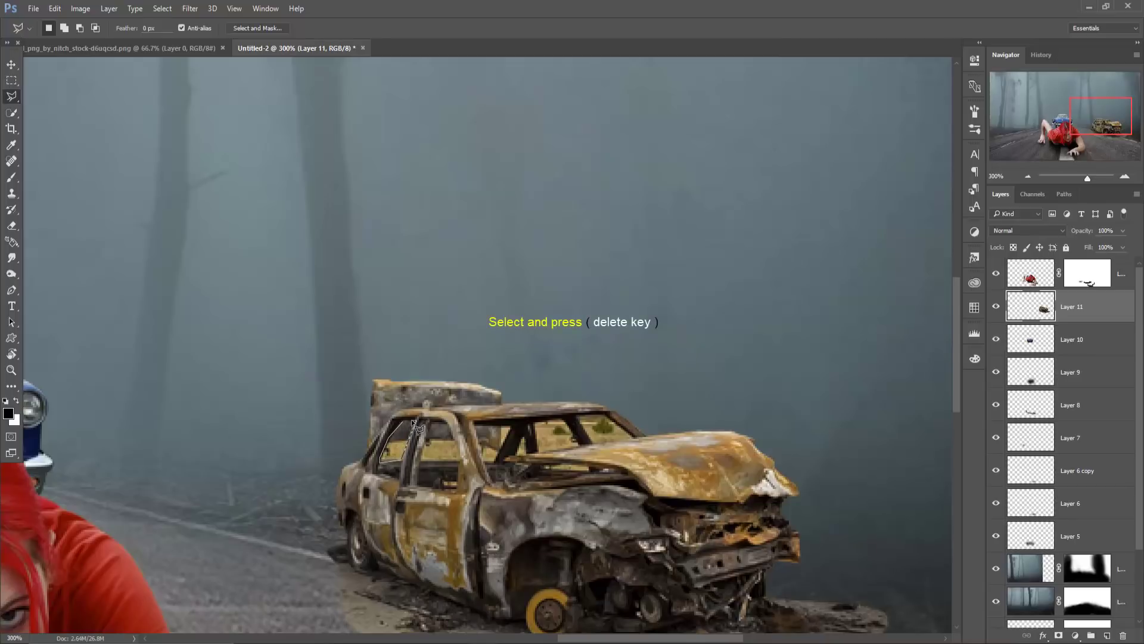
{"action": "left_click", "coordinate": [403, 420]}
{"action": "key", "text": "Delete"}
- Delete the front-door and middle windows so fog shows through
{"action": "left_click", "coordinate": [430, 420]}
{"action": "left_click", "coordinate": [421, 460]}
{"action": "left_click", "coordinate": [461, 459]}
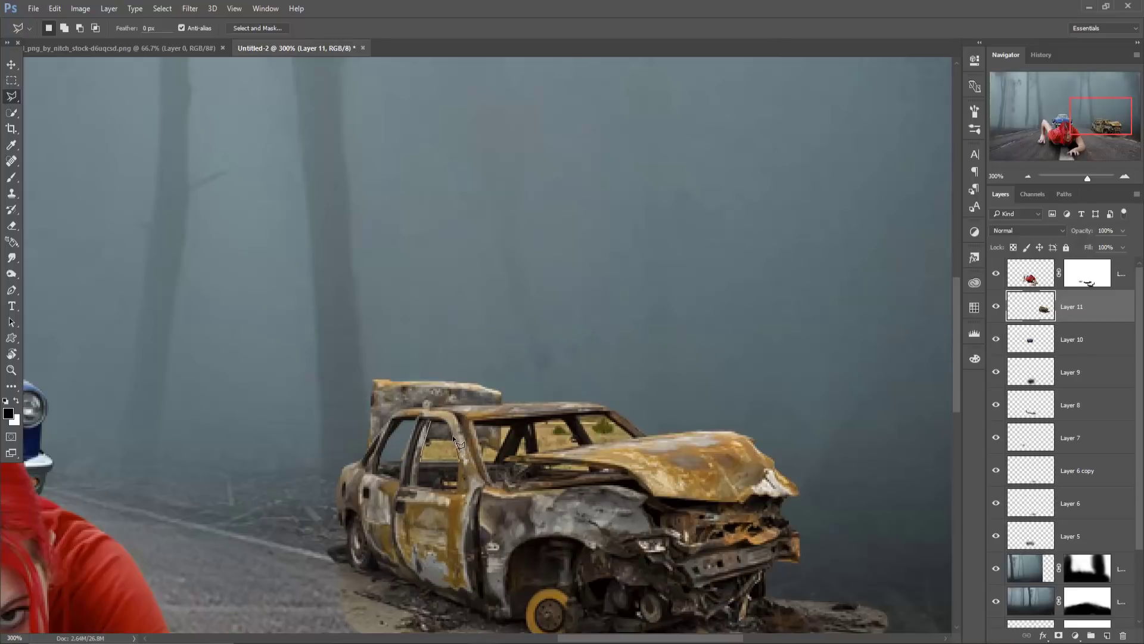
{"action": "left_click", "coordinate": [430, 420]}
{"action": "key", "text": "Delete"}
{"action": "left_click", "coordinate": [475, 424]}
{"action": "left_click", "coordinate": [494, 463]}
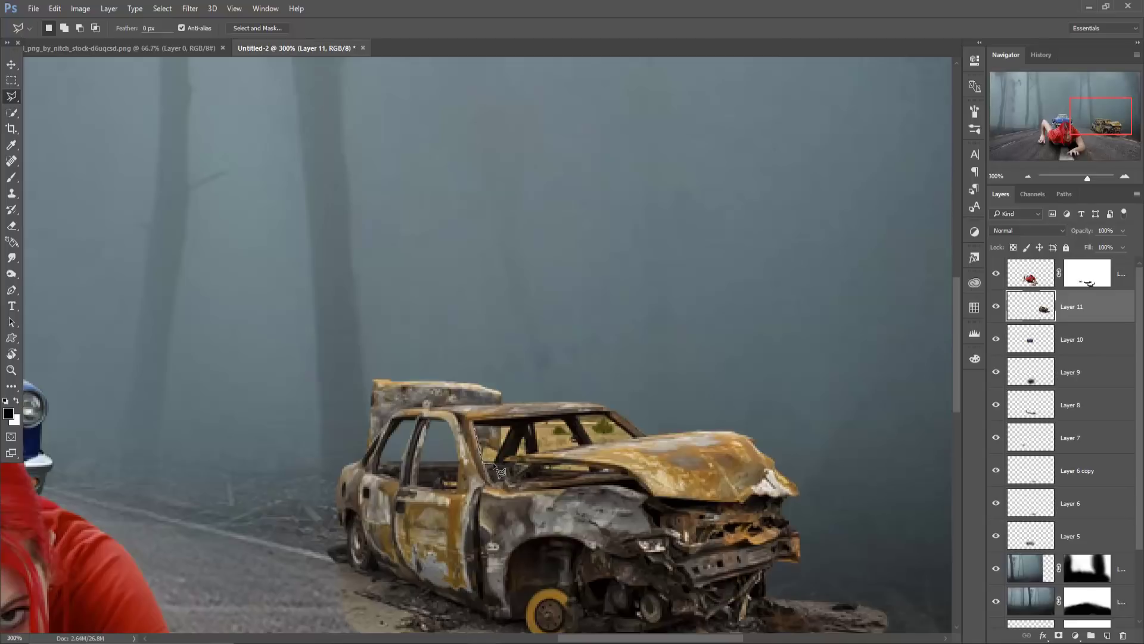
{"action": "left_click", "coordinate": [511, 426]}
{"action": "left_click", "coordinate": [475, 425]}
{"action": "key", "text": "Delete"}
- Delete the rightmost and small triangular windows of the wreck
{"action": "left_click", "coordinate": [534, 424]}
{"action": "left_click", "coordinate": [538, 451]}
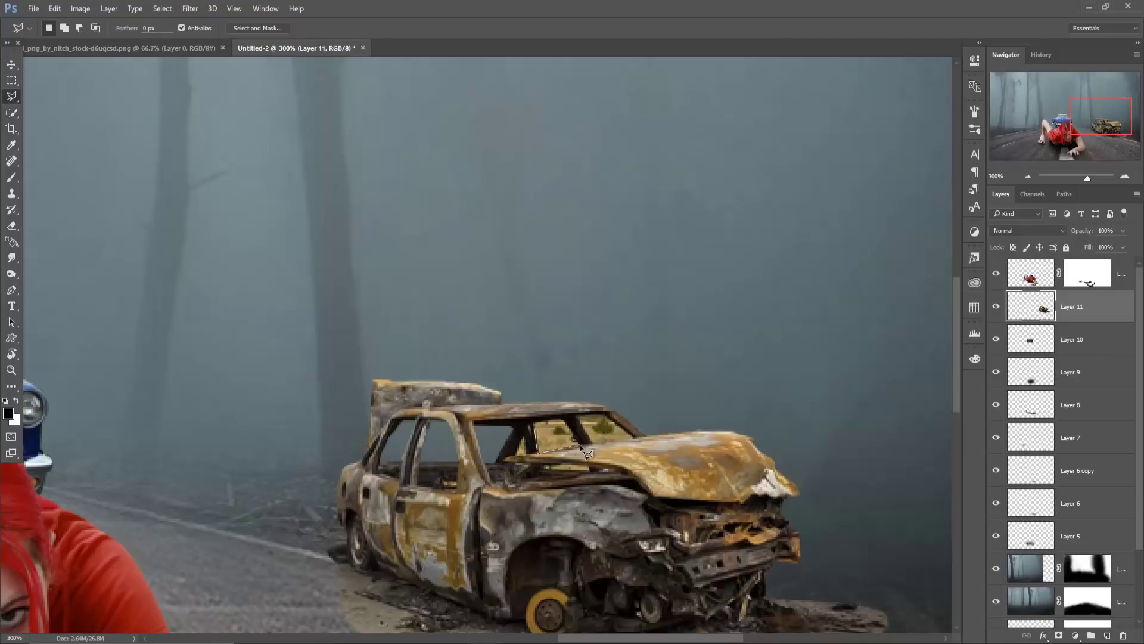
{"action": "left_click", "coordinate": [576, 435]}
{"action": "left_click", "coordinate": [535, 424]}
{"action": "key", "text": "Delete"}
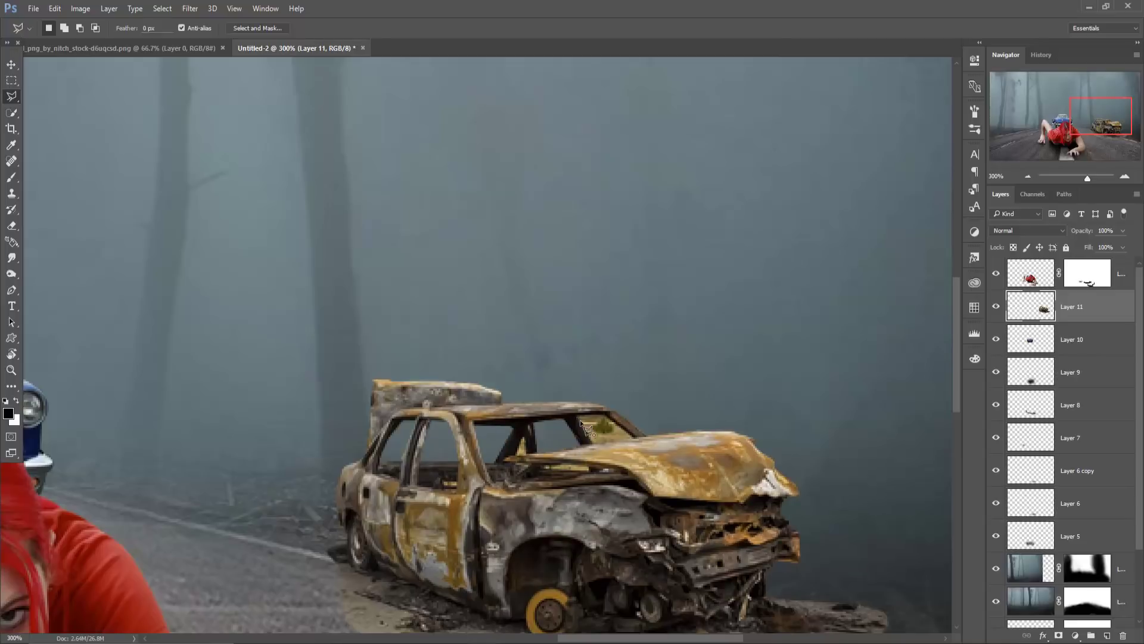
{"action": "left_click", "coordinate": [575, 416]}
{"action": "left_click", "coordinate": [590, 442]}
{"action": "left_click", "coordinate": [633, 442]}
{"action": "left_click", "coordinate": [608, 417]}
{"action": "key", "text": "Delete"}
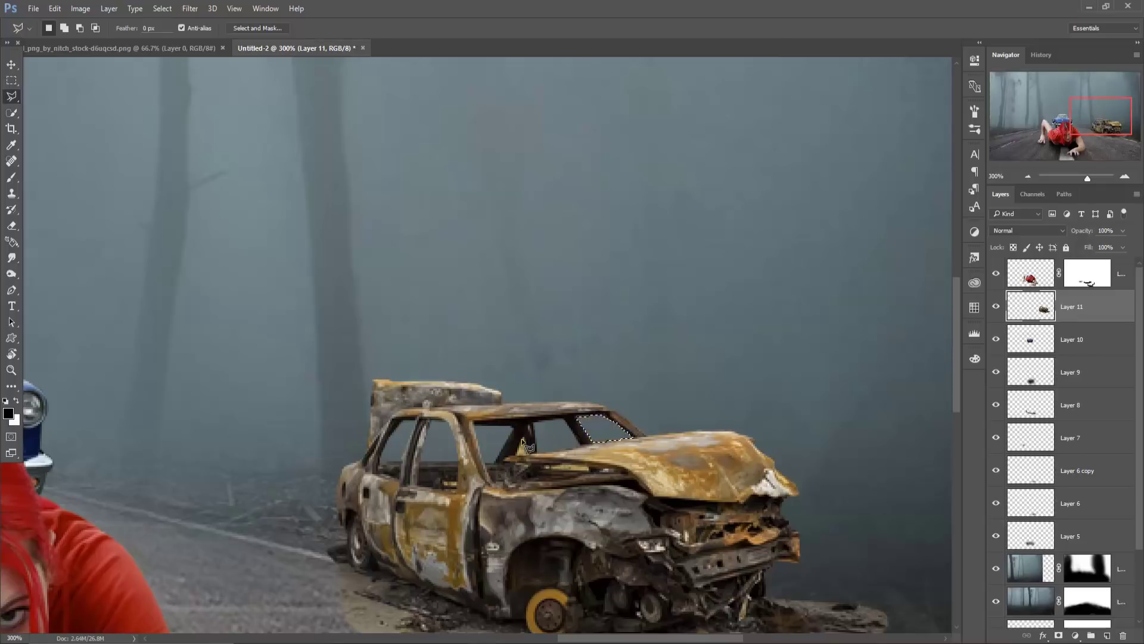
- Delete the last window gap and deselect
{"action": "left_click", "coordinate": [521, 437]}
{"action": "left_click", "coordinate": [521, 437]}
{"action": "key", "text": "Delete"}
{"action": "left_click", "coordinate": [169, 10]}
{"action": "left_click", "coordinate": [173, 35]}
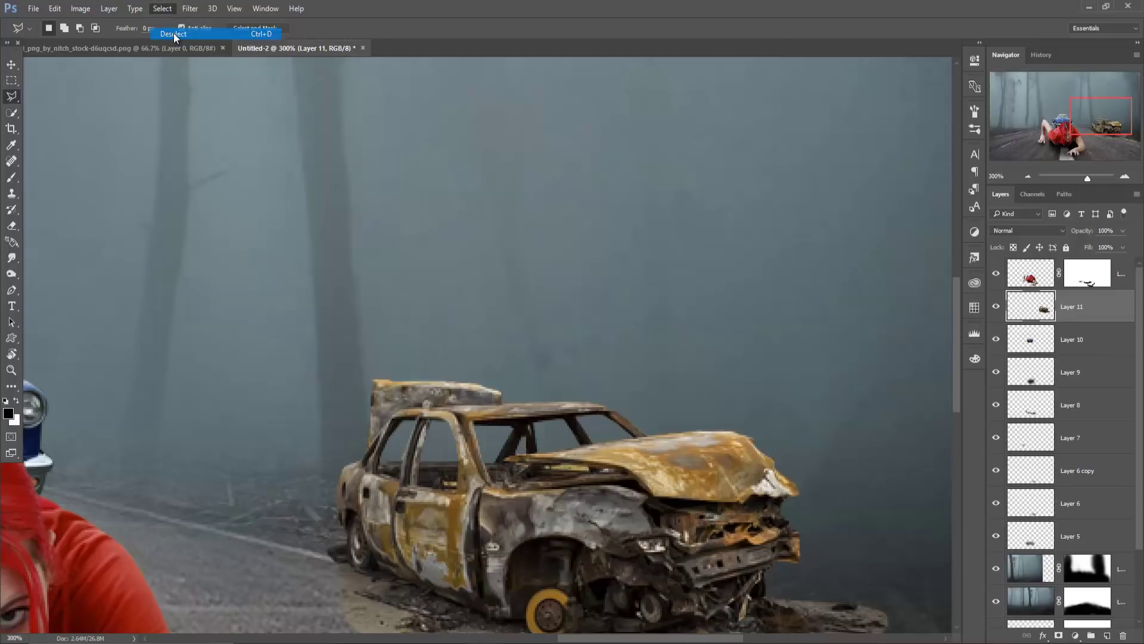
{"action": "left_click", "coordinate": [11, 65]}
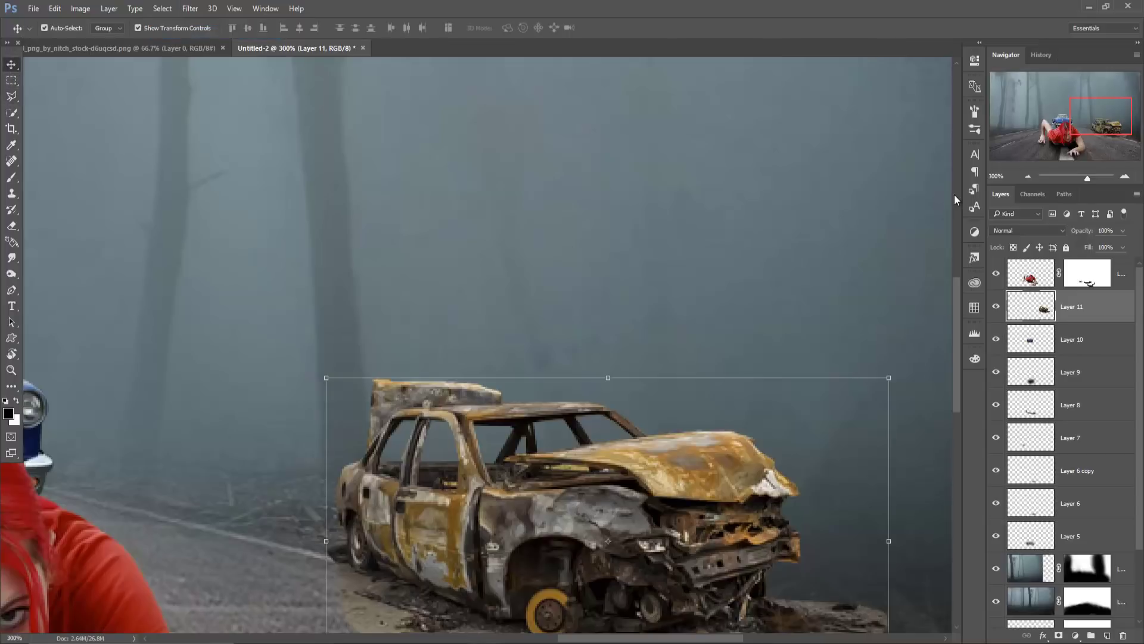
- Add a layer mask to the wreck layer and paint out the pale ground patch
{"action": "key", "text": "ctrl+minus"}
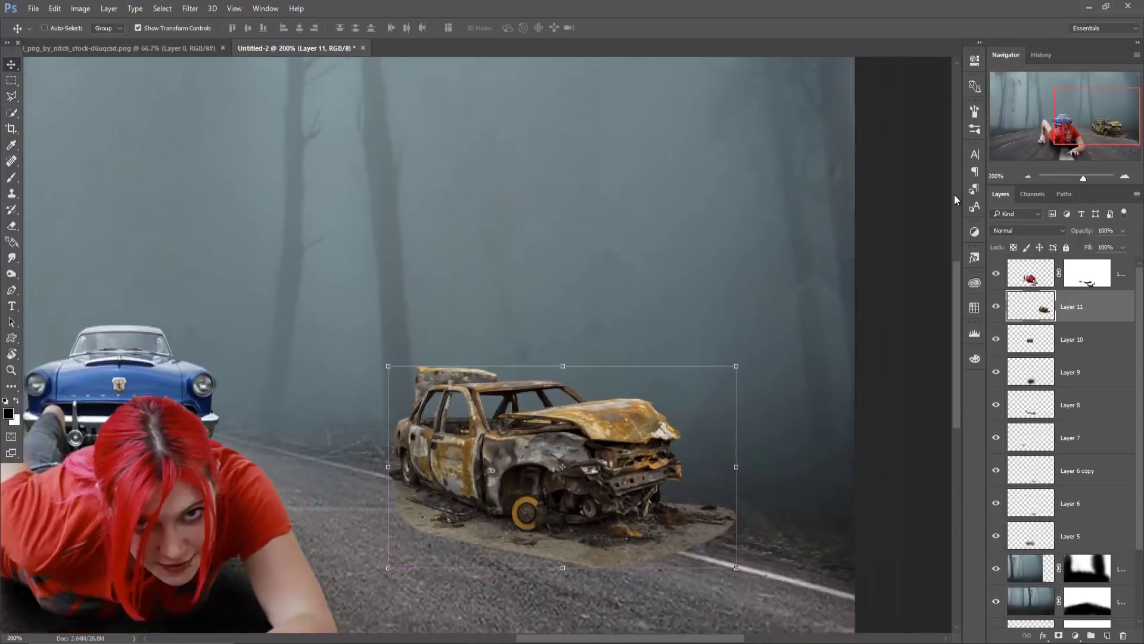
{"action": "key", "text": "ctrl+minus"}
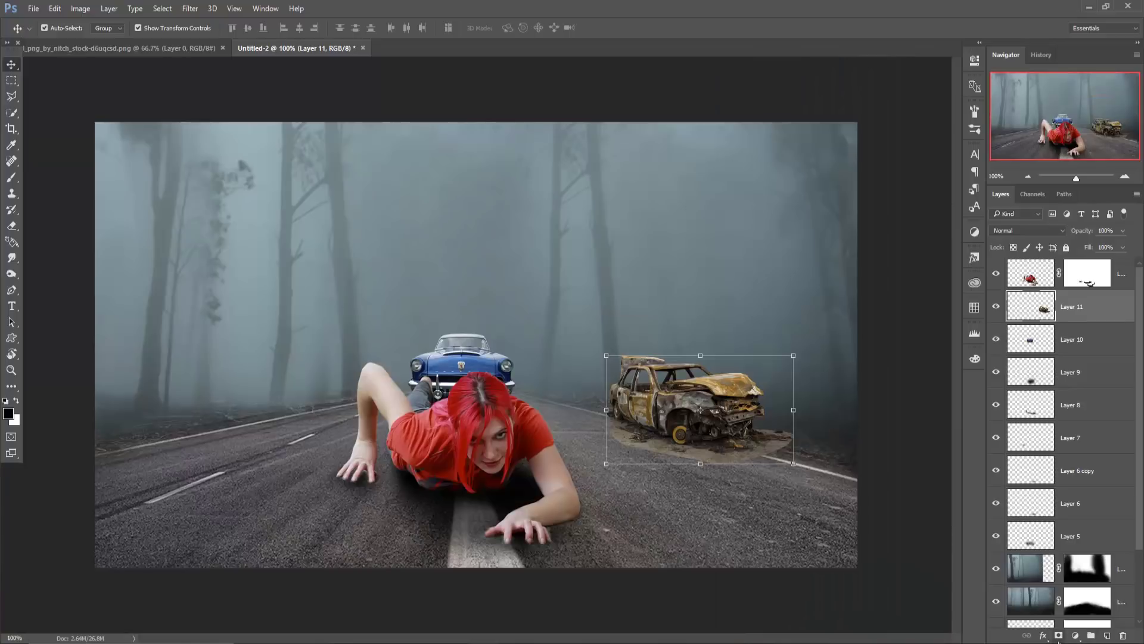
{"action": "left_click", "coordinate": [1058, 636]}
{"action": "left_click", "coordinate": [11, 177]}
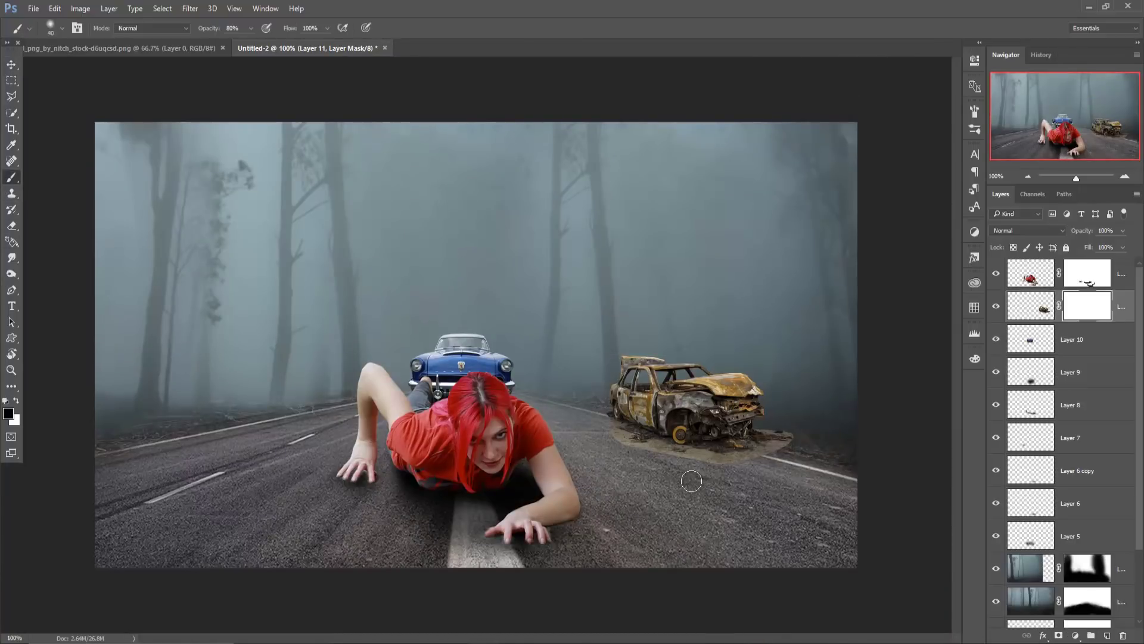
{"action": "key", "text": "bracketright"}
{"action": "key", "text": "bracketright"}
{"action": "key", "text": "bracketright"}
{"action": "mouse_move", "coordinate": [707, 477]}
{"action": "left_mouse_down"}
{"action": "mouse_move", "coordinate": [685, 475]}
{"action": "mouse_move", "coordinate": [774, 459]}
{"action": "mouse_move", "coordinate": [788, 435]}
{"action": "left_mouse_up"}
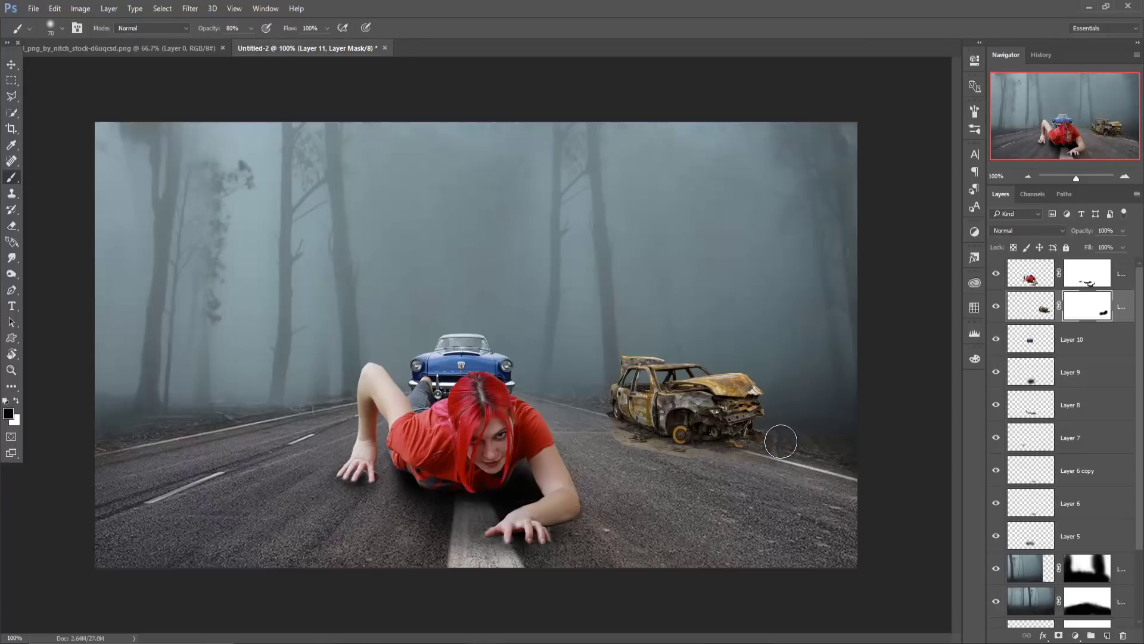
- Lower the brush opacity to about half and refine the mask with a smaller brush
{"action": "key", "text": "bracketleft"}
{"action": "key", "text": "bracketleft"}
{"action": "key", "text": "bracketleft"}
{"action": "key", "text": "bracketright"}
{"action": "key", "text": "bracketright"}
{"action": "key", "text": "bracketright"}
{"action": "left_click", "coordinate": [251, 28]}
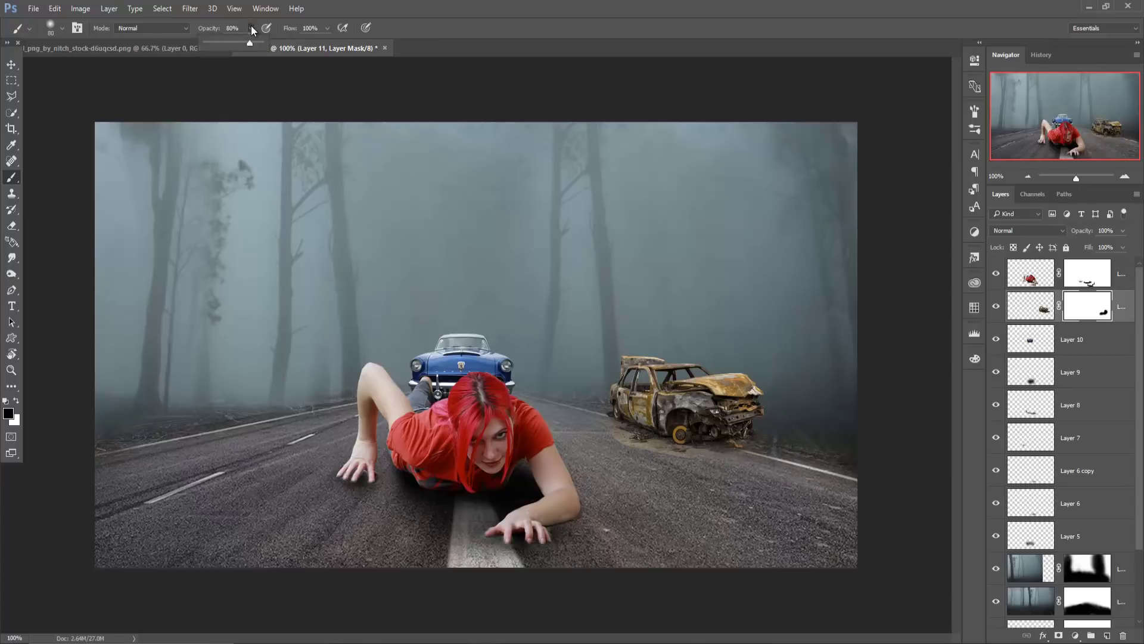
{"action": "left_click", "coordinate": [694, 468]}
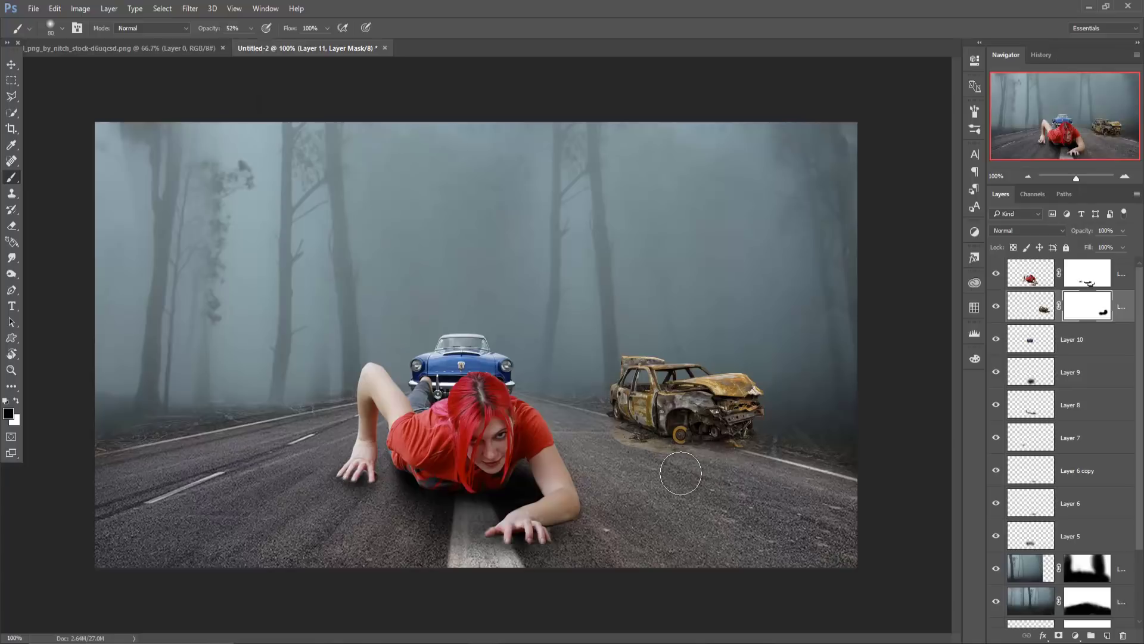
{"action": "key", "text": "bracketleft"}
{"action": "key", "text": "bracketleft"}
{"action": "key", "text": "bracketleft"}
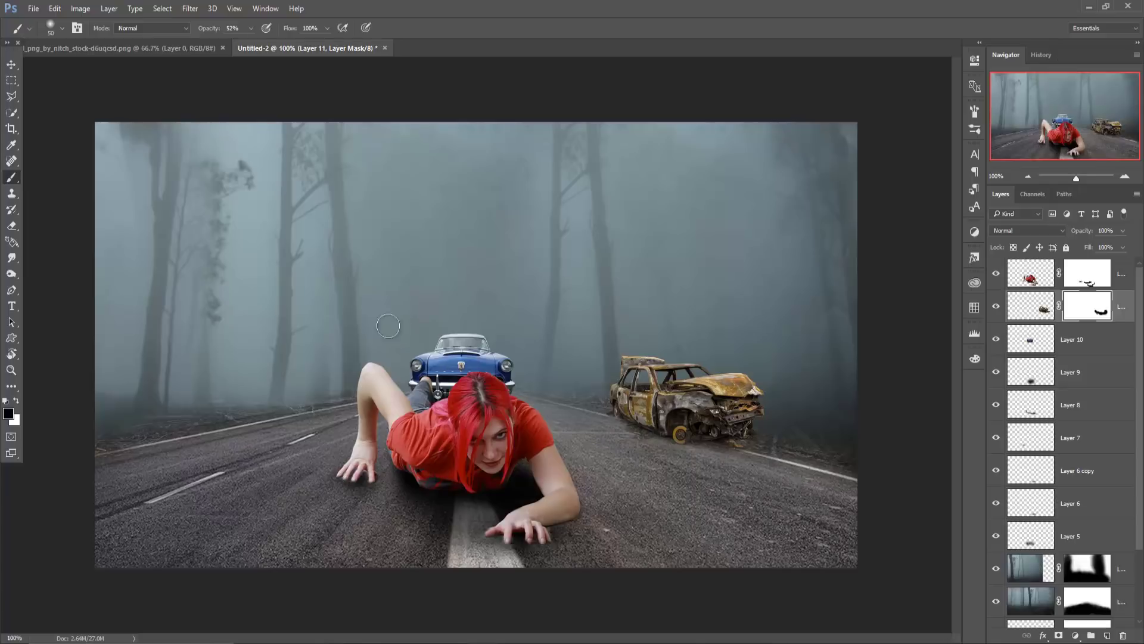
{"action": "left_click", "coordinate": [11, 64]}
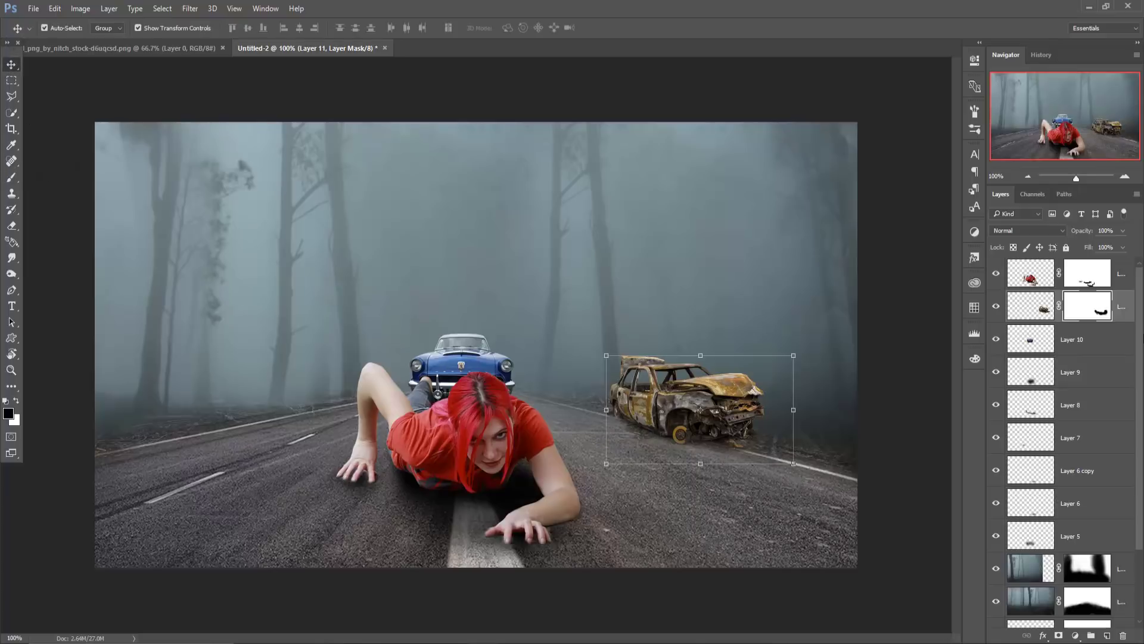
- In Camera Raw on Layer 4, lower temperature, exposure, highlights and vibrance of the woman
{"action": "left_click", "coordinate": [1034, 279]}
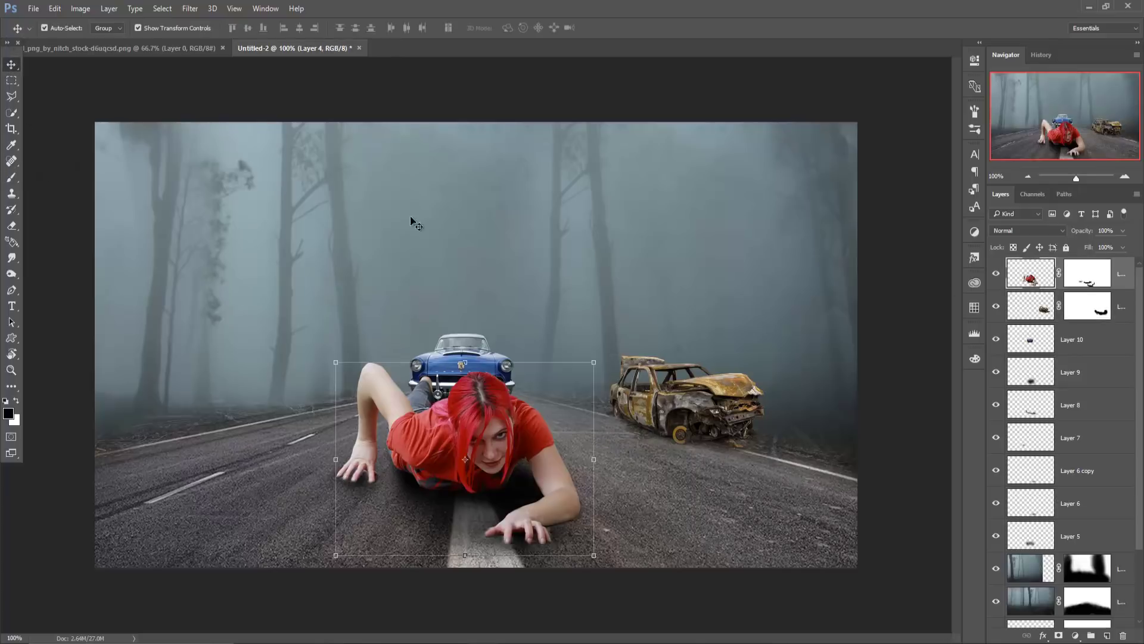
{"action": "left_click", "coordinate": [190, 8]}
{"action": "left_click", "coordinate": [215, 81]}
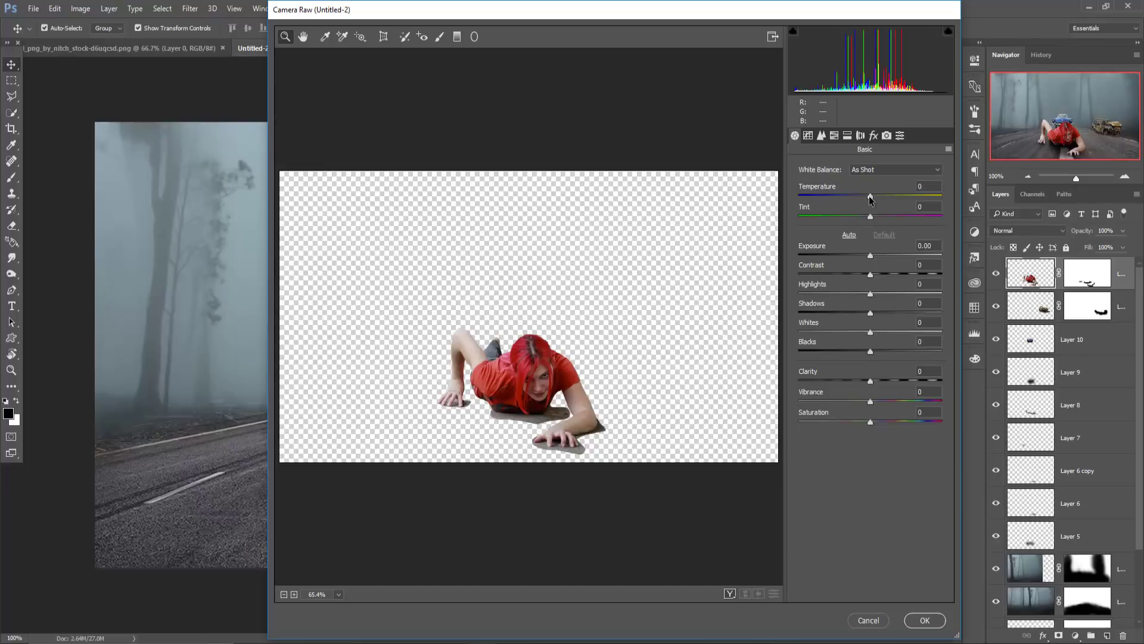
{"action": "left_click_drag", "start_coordinate": [870, 200], "coordinate": [863, 200]}
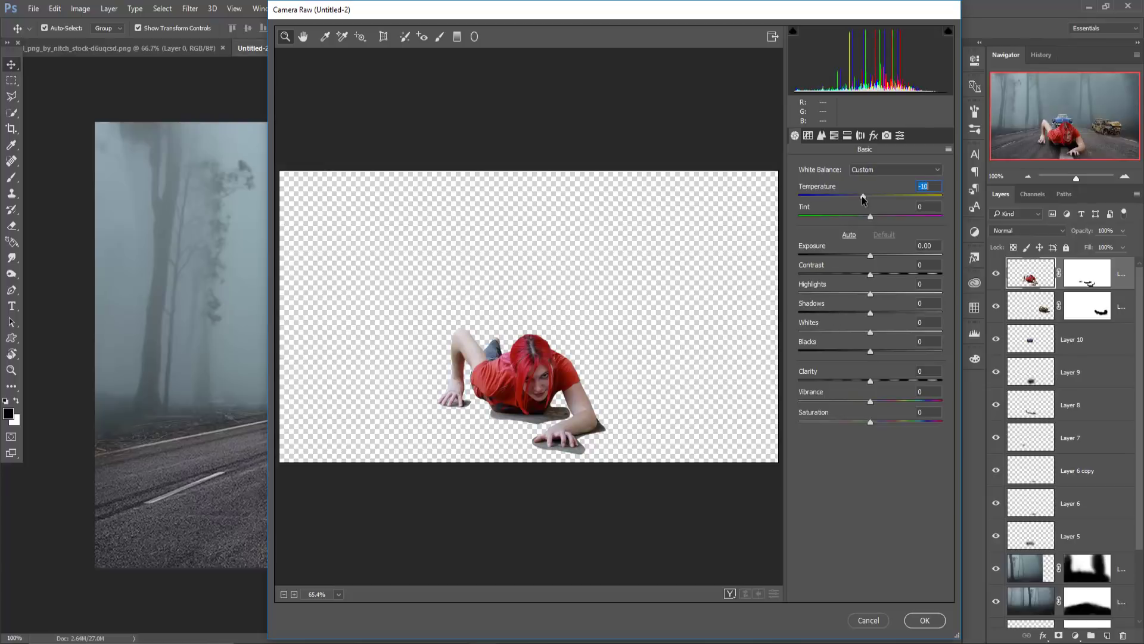
{"action": "left_click_drag", "start_coordinate": [870, 256], "coordinate": [869, 257]}
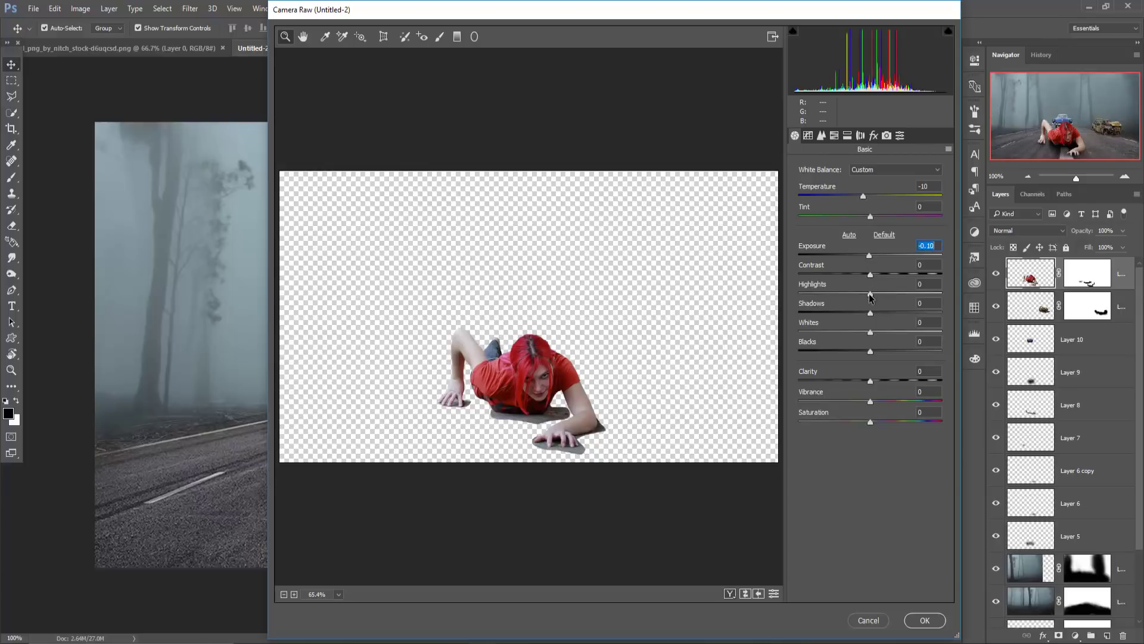
{"action": "left_click_drag", "start_coordinate": [870, 294], "coordinate": [854, 294]}
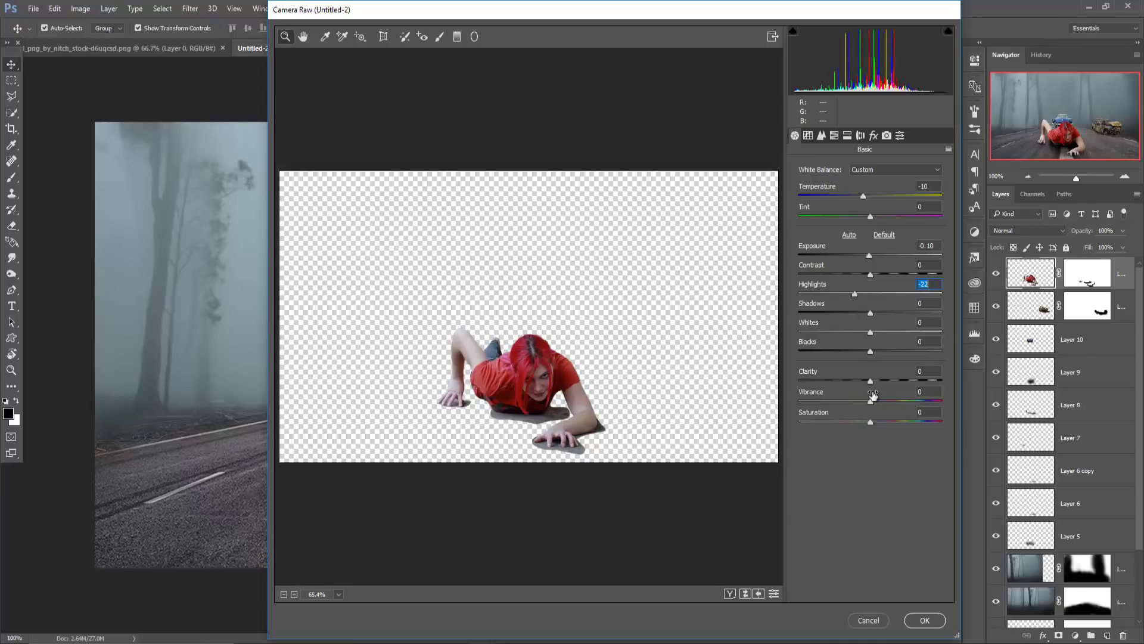
{"action": "left_click_drag", "start_coordinate": [870, 401], "coordinate": [861, 421]}
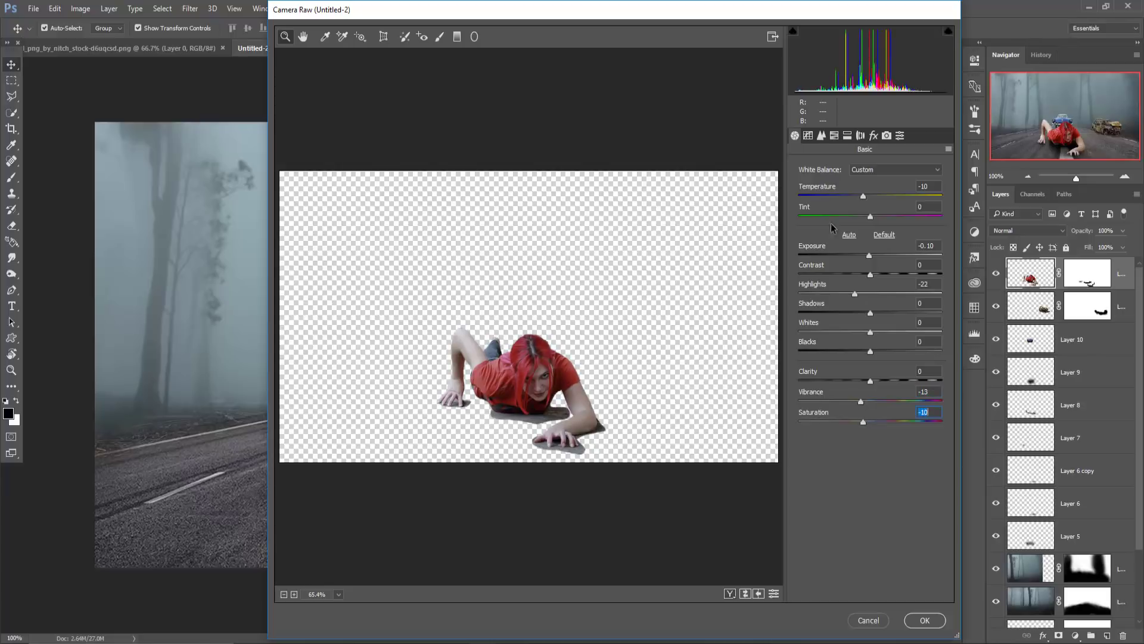
- Shift the red, orange and blue HSL hues and apply the Camera Raw filter
{"action": "left_click", "coordinate": [835, 136]}
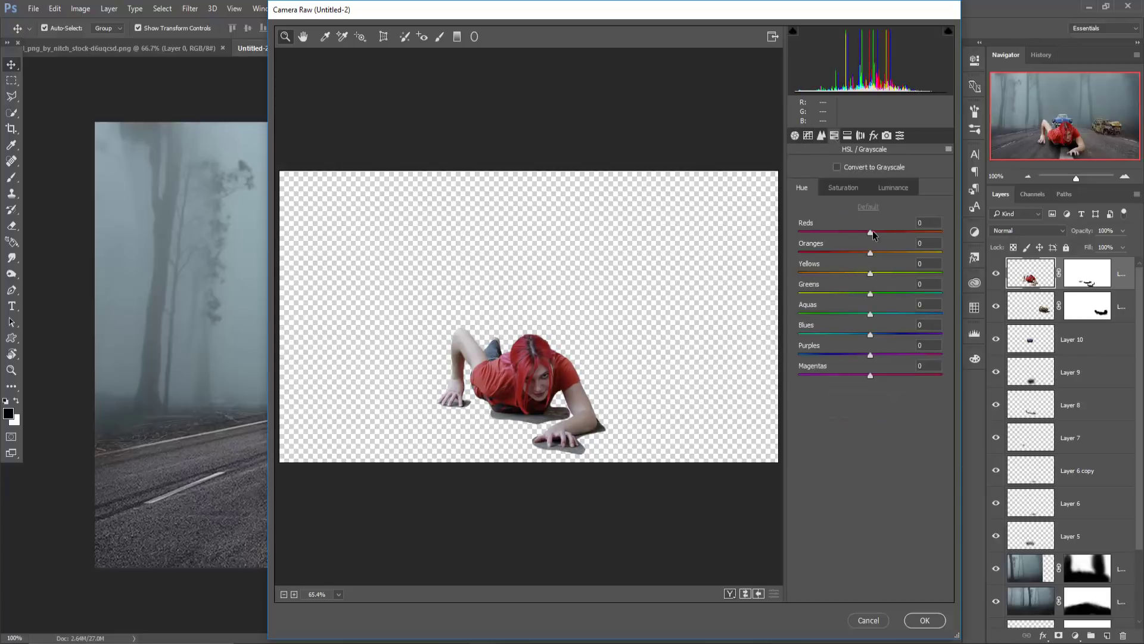
{"action": "mouse_move", "coordinate": [871, 232]}
{"action": "left_mouse_down"}
{"action": "mouse_move", "coordinate": [834, 231]}
{"action": "mouse_move", "coordinate": [884, 231]}
{"action": "mouse_move", "coordinate": [855, 254]}
{"action": "mouse_move", "coordinate": [889, 253]}
{"action": "left_mouse_up"}
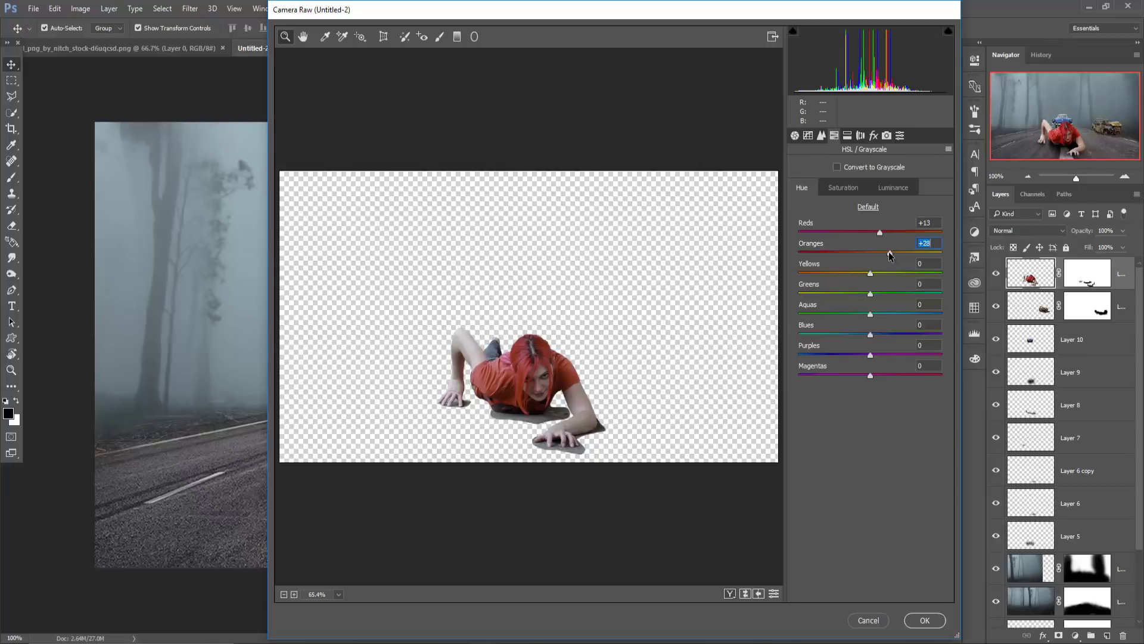
{"action": "mouse_move", "coordinate": [889, 252]}
{"action": "left_mouse_down"}
{"action": "mouse_move", "coordinate": [899, 273]}
{"action": "mouse_move", "coordinate": [818, 273]}
{"action": "left_mouse_up"}
{"action": "mouse_move", "coordinate": [870, 334]}
{"action": "left_mouse_down"}
{"action": "mouse_move", "coordinate": [900, 333]}
{"action": "mouse_move", "coordinate": [839, 334]}
{"action": "left_mouse_up"}
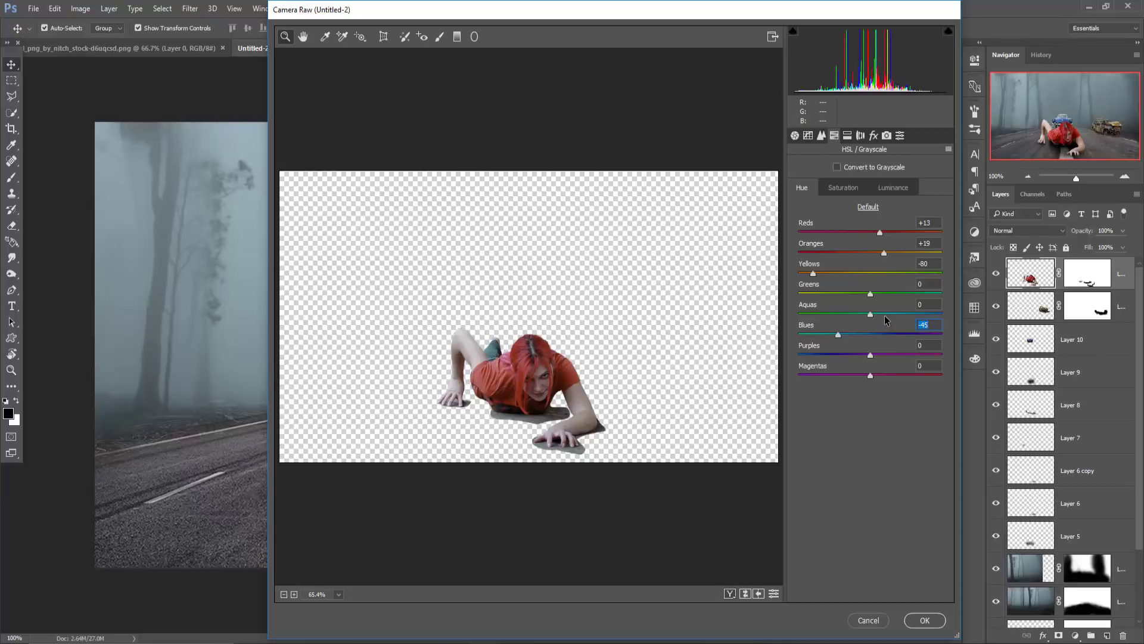
{"action": "left_click", "coordinate": [922, 621]}
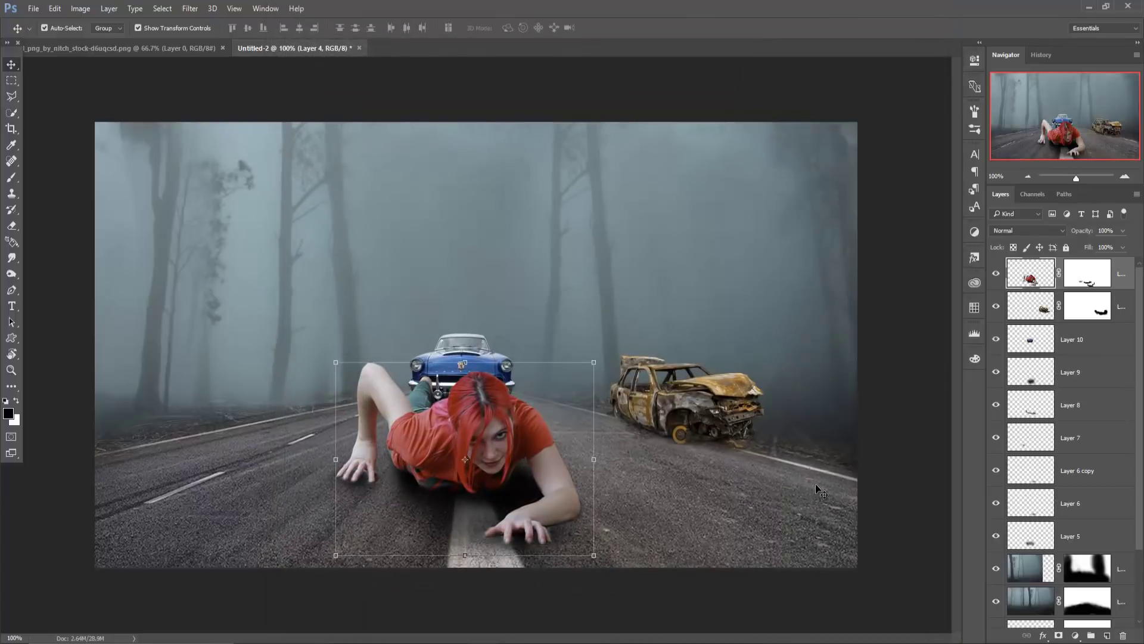
- Add a Selective Color layer setting reds to cyan +17, magenta +14, yellow +6, black −2
{"action": "scroll", "coordinate": [1126, 477], "scroll_direction": "down", "scroll_amount": 1}
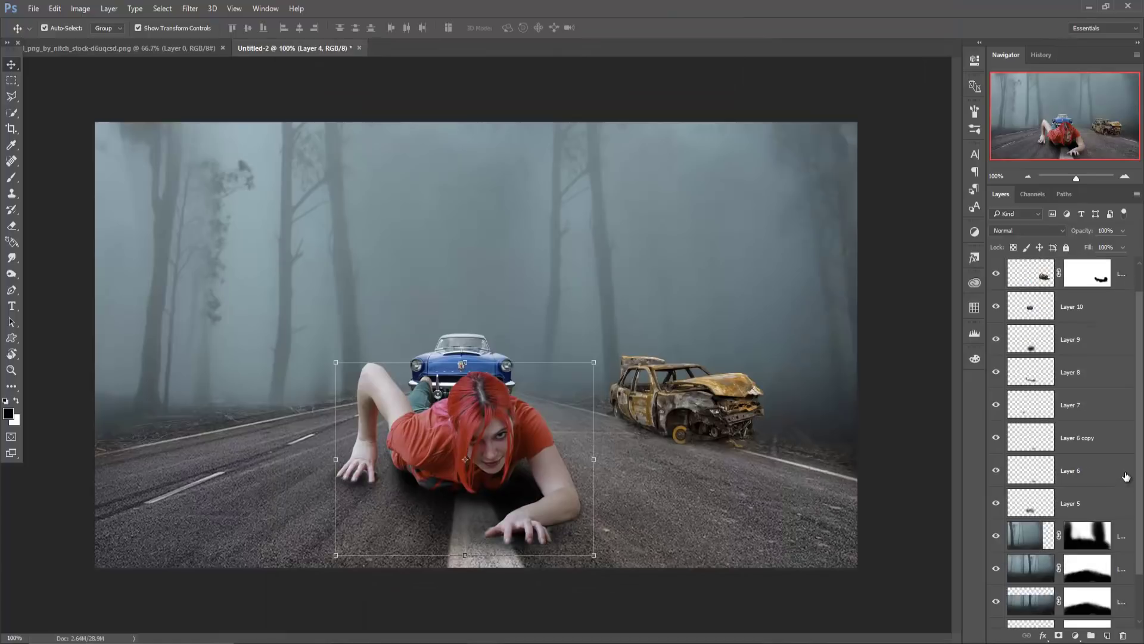
{"action": "scroll", "coordinate": [1123, 477], "scroll_direction": "up", "scroll_amount": 1}
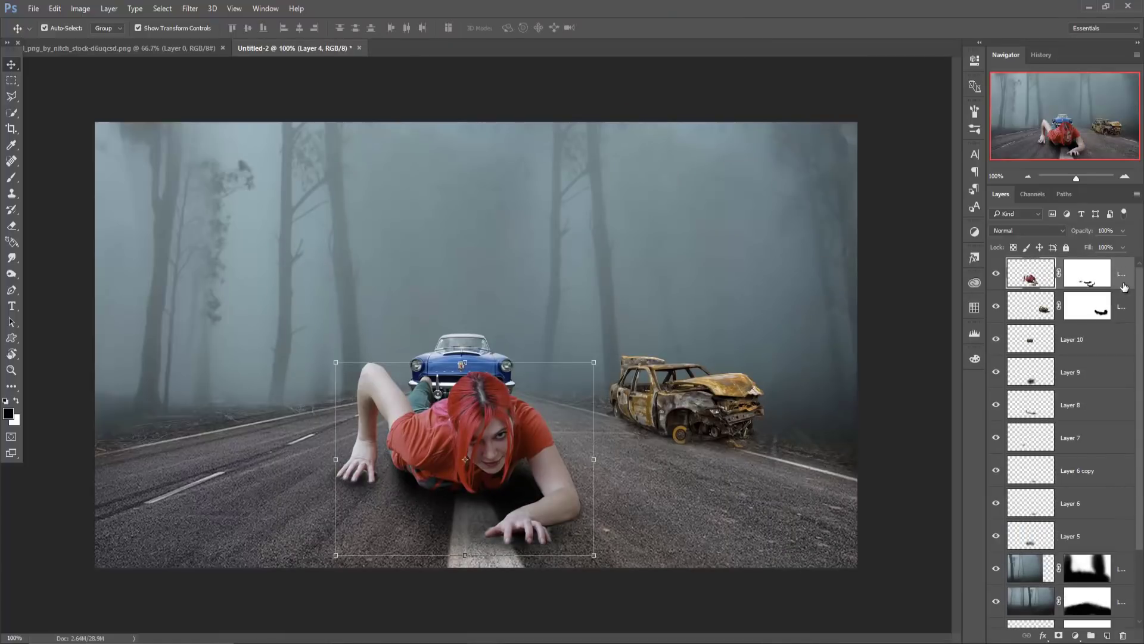
{"action": "left_click", "coordinate": [1075, 638]}
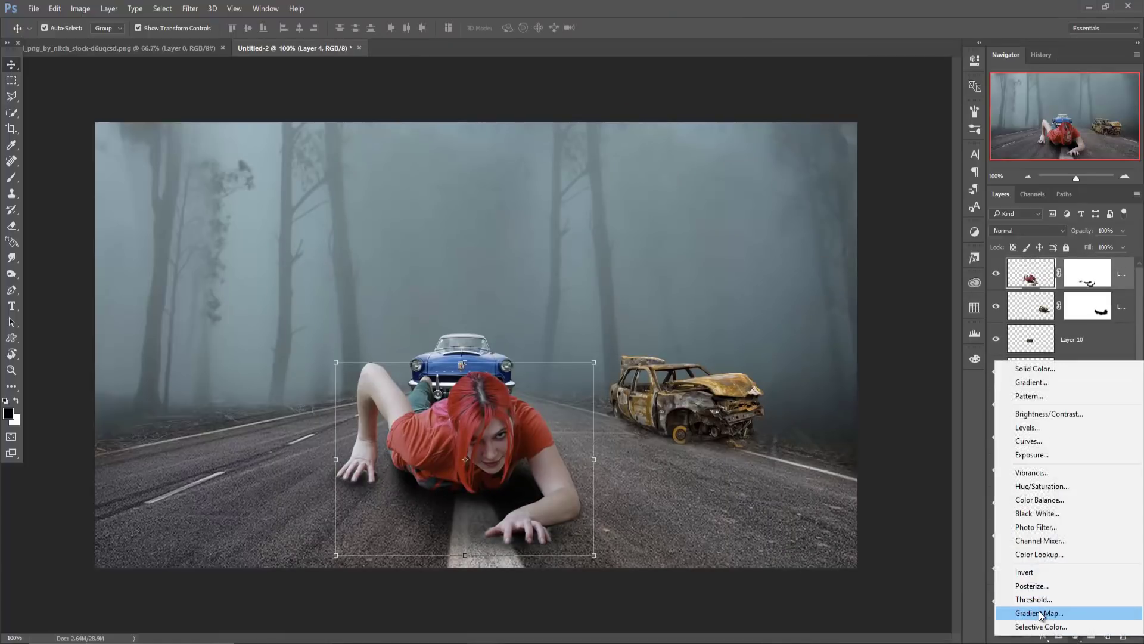
{"action": "left_click", "coordinate": [1040, 627]}
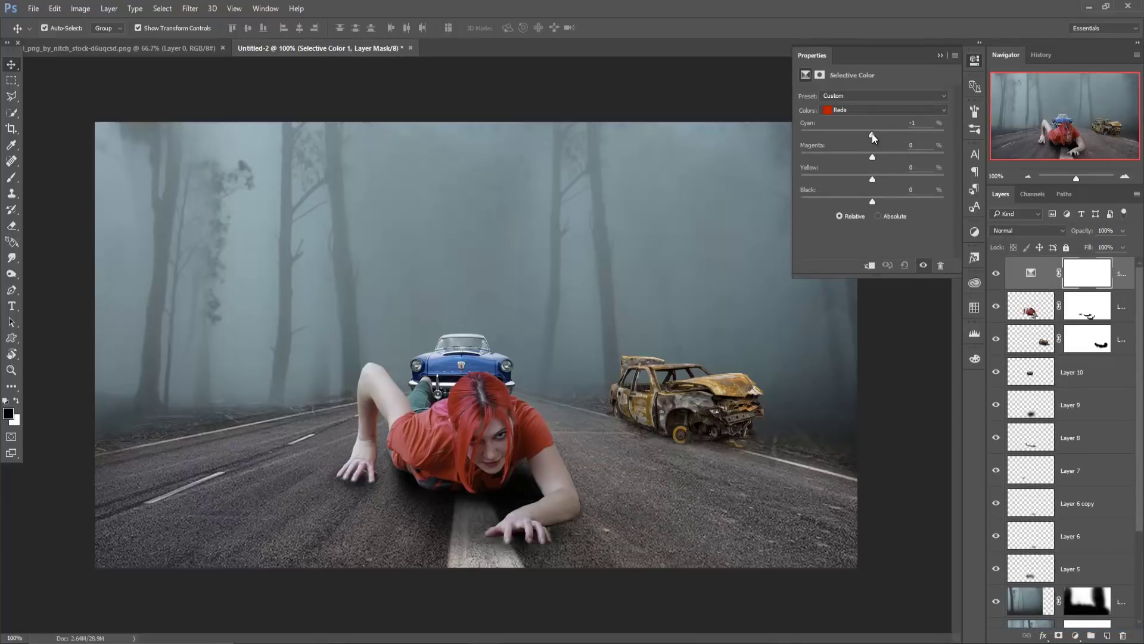
{"action": "left_click_drag", "start_coordinate": [872, 134], "coordinate": [838, 141]}
{"action": "left_click_drag", "start_coordinate": [873, 156], "coordinate": [887, 156]}
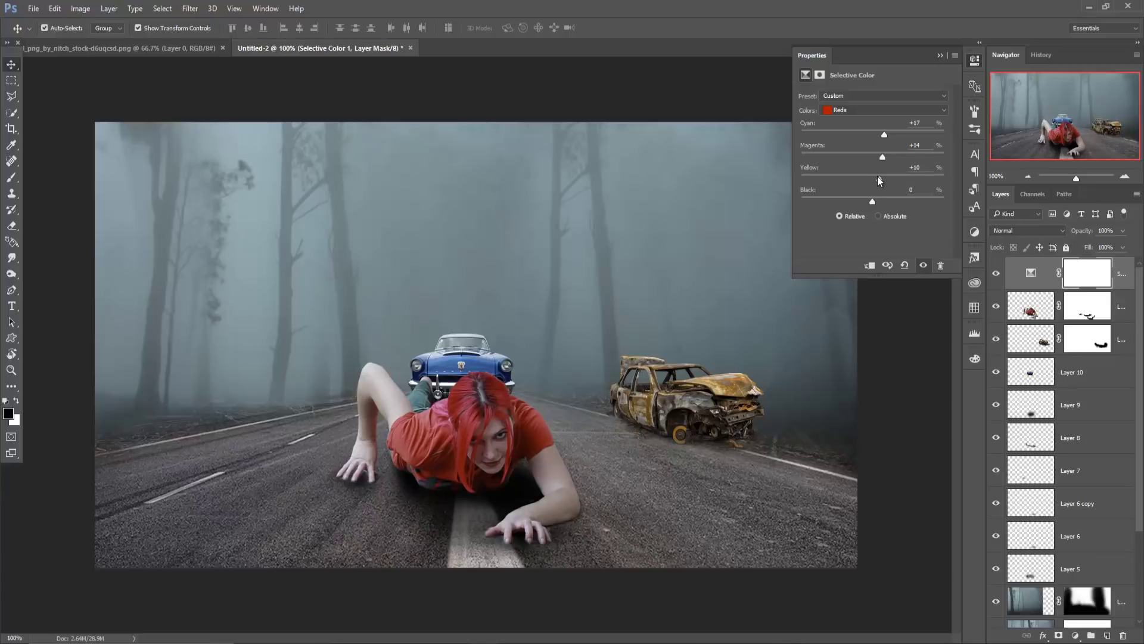
{"action": "left_click_drag", "start_coordinate": [879, 179], "coordinate": [847, 179]}
{"action": "left_click_drag", "start_coordinate": [871, 199], "coordinate": [872, 205]}
{"action": "left_click", "coordinate": [941, 55]}
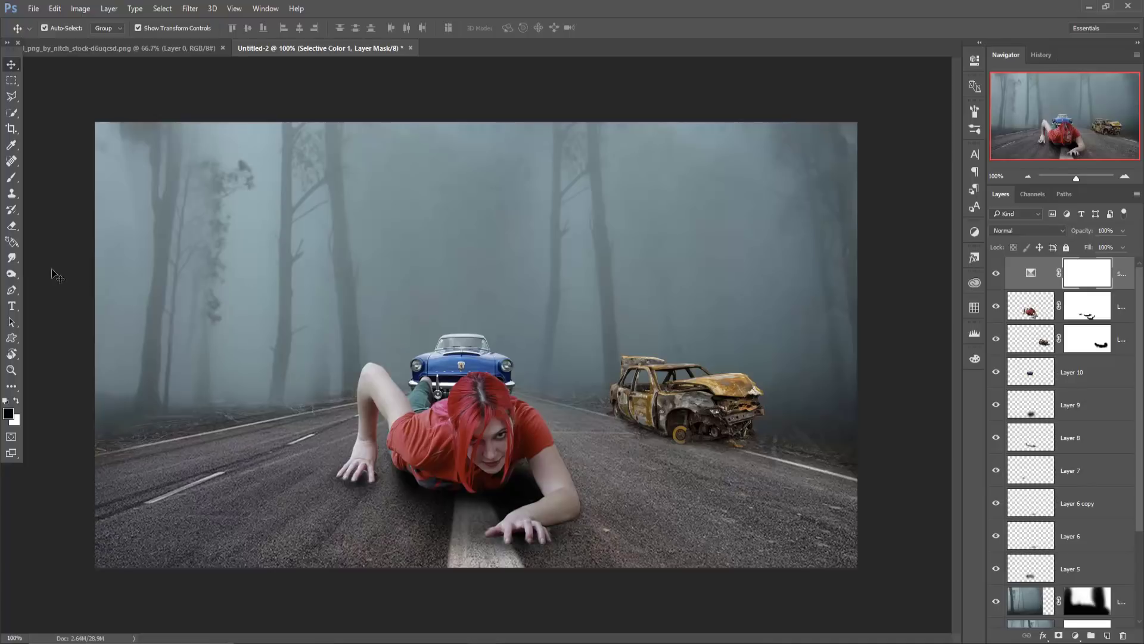
- Zoom in and trace a Pen path around the leg between the woman's arm and the car grille
{"action": "left_click", "coordinate": [11, 96]}
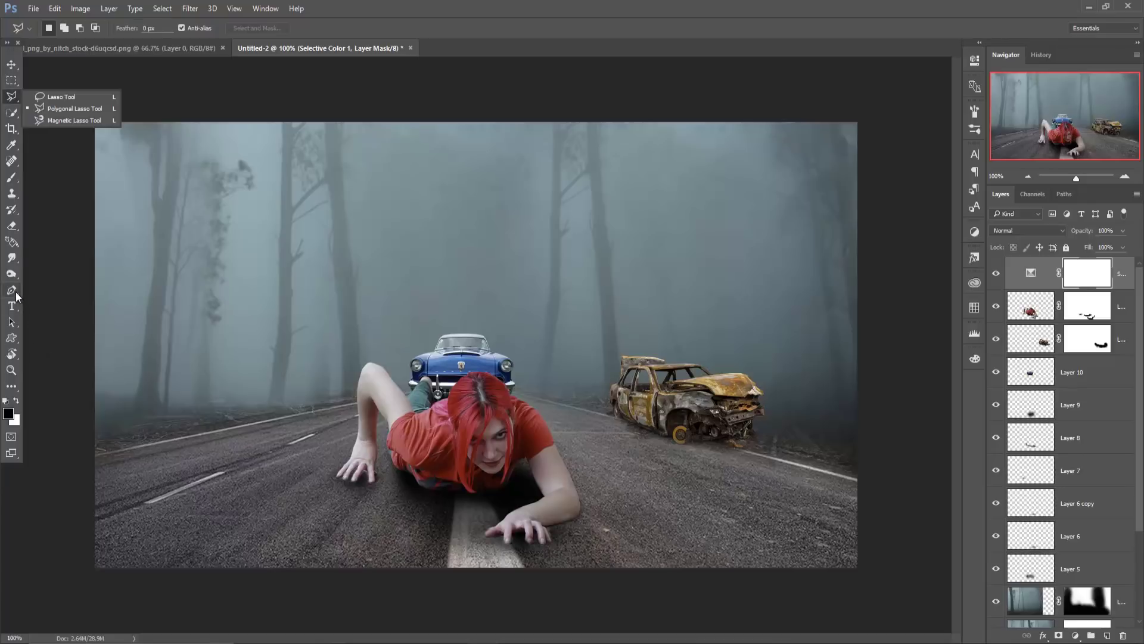
{"action": "left_click", "coordinate": [13, 290]}
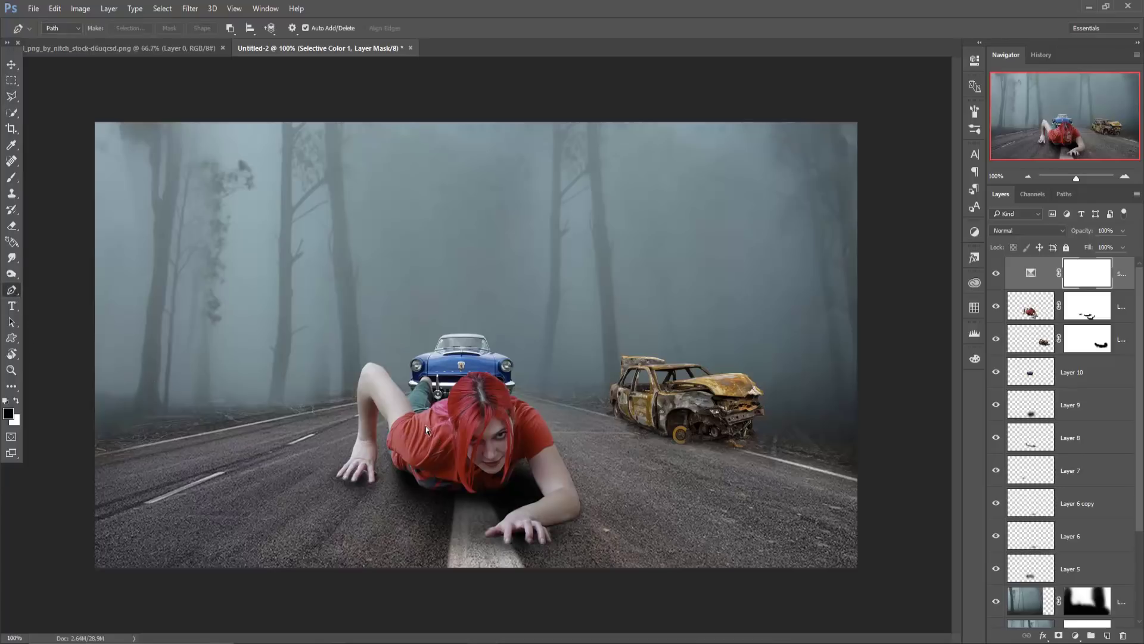
{"action": "key", "text": "ctrl+plus"}
{"action": "key", "text": "ctrl+plus"}
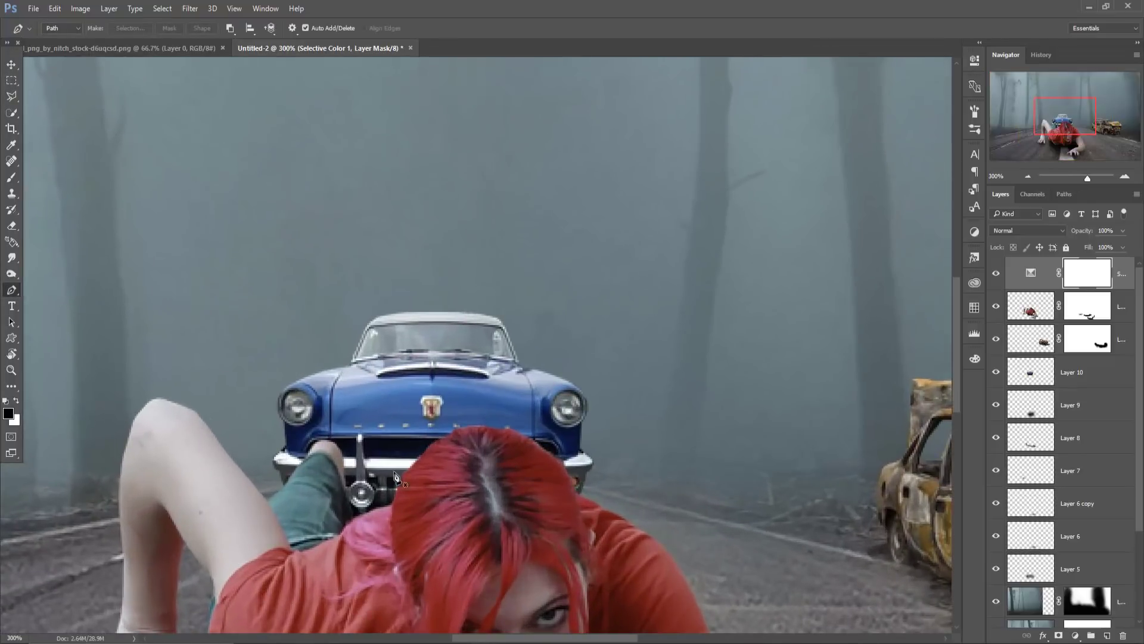
{"action": "left_click_drag", "start_coordinate": [372, 503], "coordinate": [371, 442]}
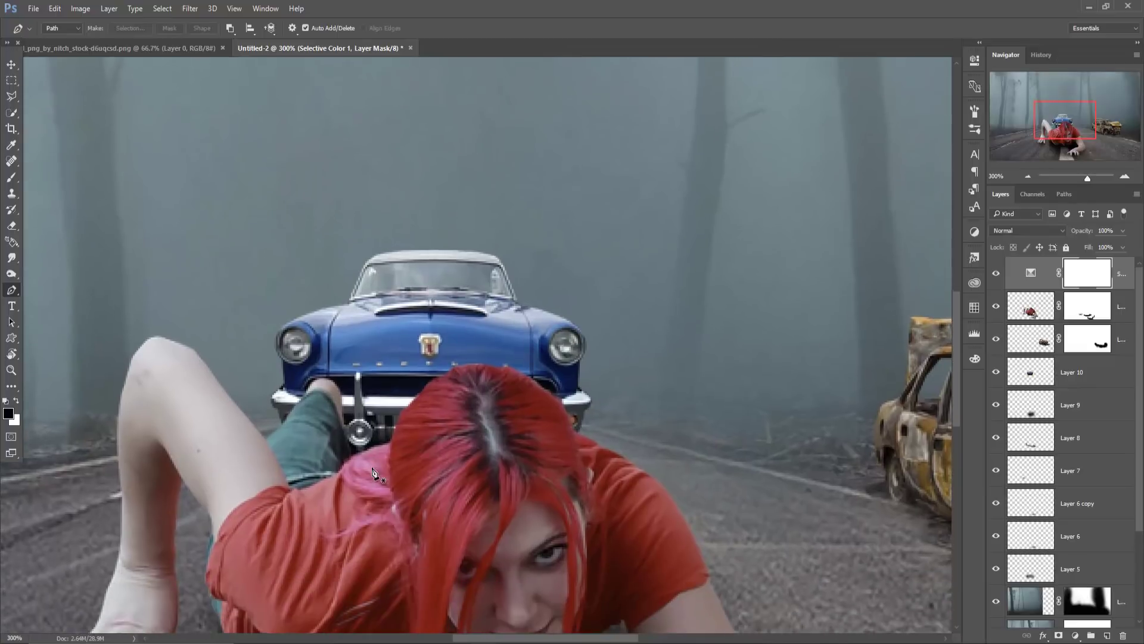
{"action": "left_click", "coordinate": [258, 430]}
{"action": "left_click", "coordinate": [340, 474]}
{"action": "left_click", "coordinate": [346, 461]}
{"action": "left_click", "coordinate": [342, 376]}
{"action": "left_click", "coordinate": [303, 384]}
{"action": "left_click", "coordinate": [281, 403]}
- Turn the path into a selection, hide the leg on Layer 4's mask, deselect and return to 100% zoom
{"action": "right_click", "coordinate": [316, 417]}
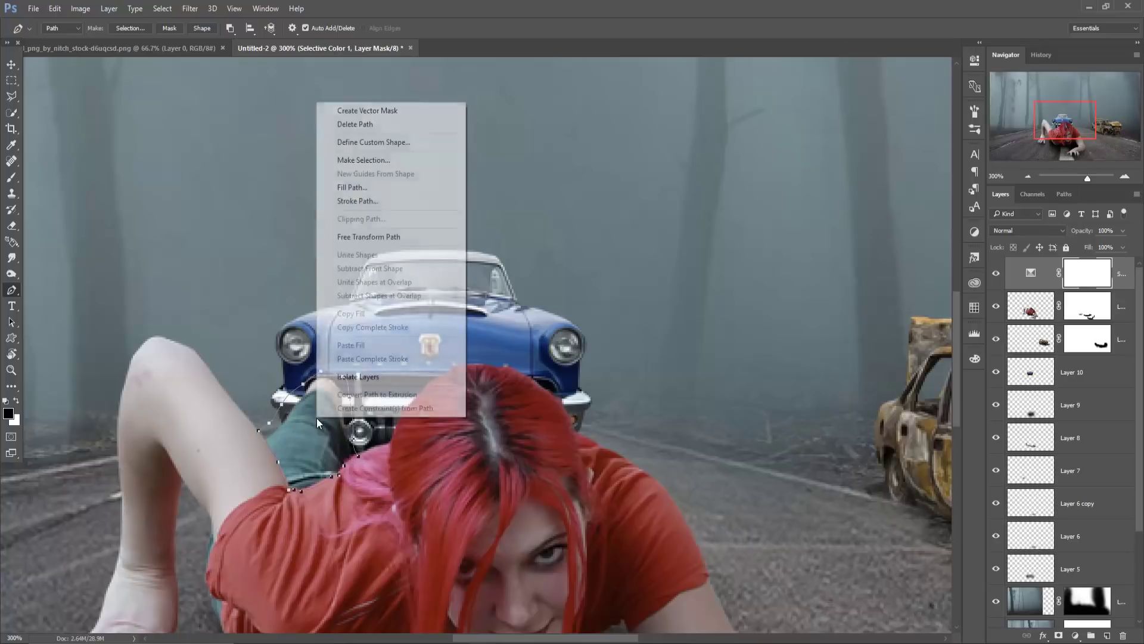
{"action": "left_click", "coordinate": [364, 157]}
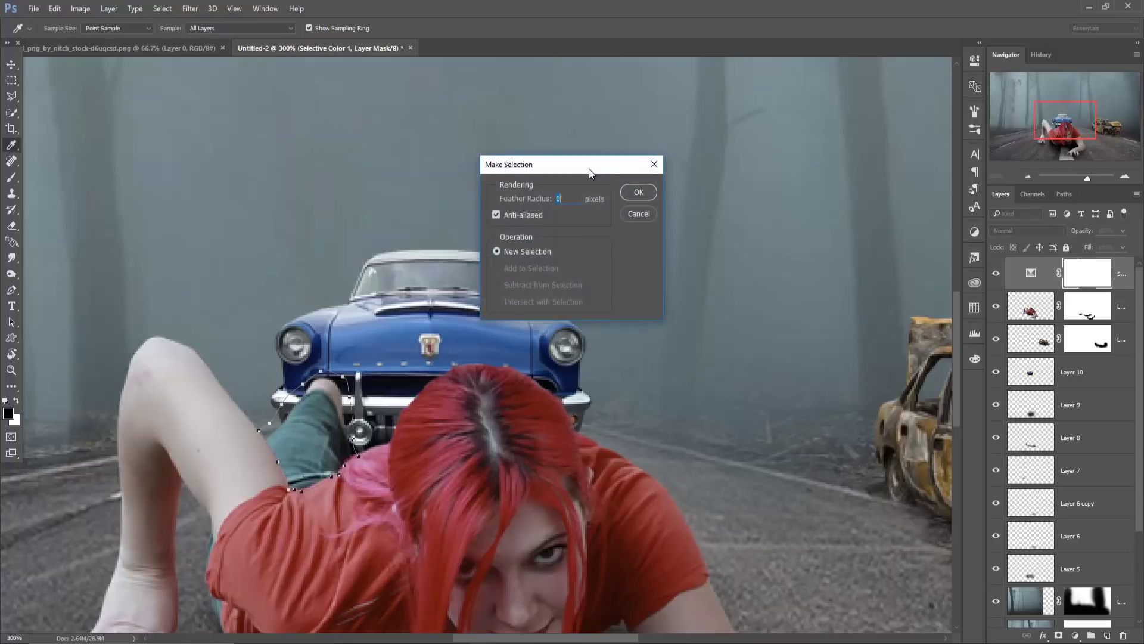
{"action": "left_click", "coordinate": [630, 193]}
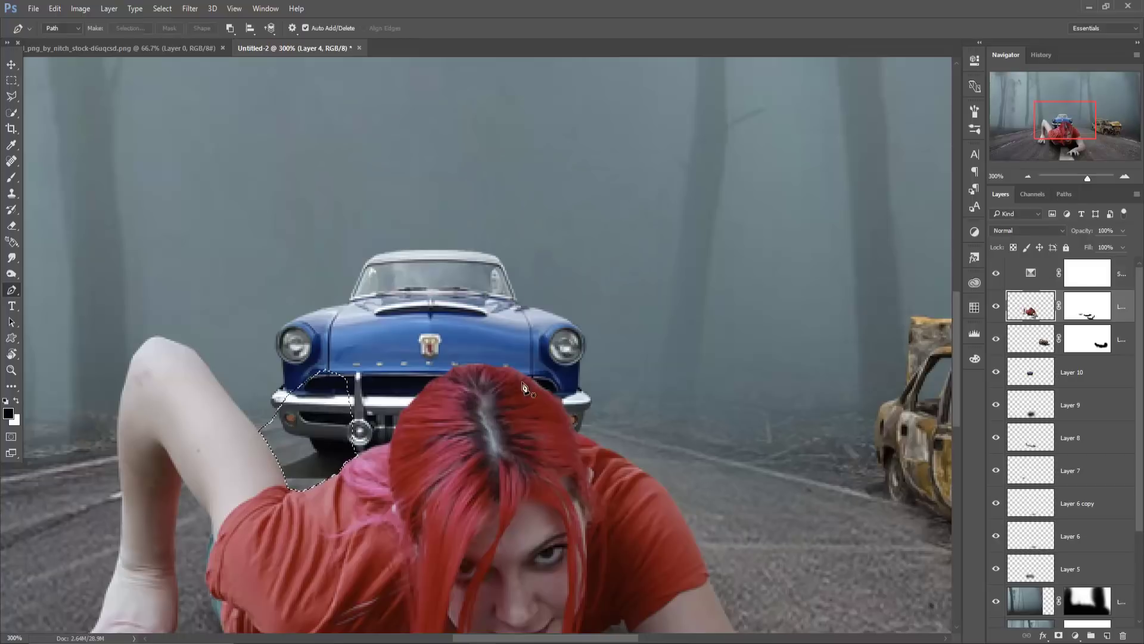
{"action": "left_click", "coordinate": [162, 8]}
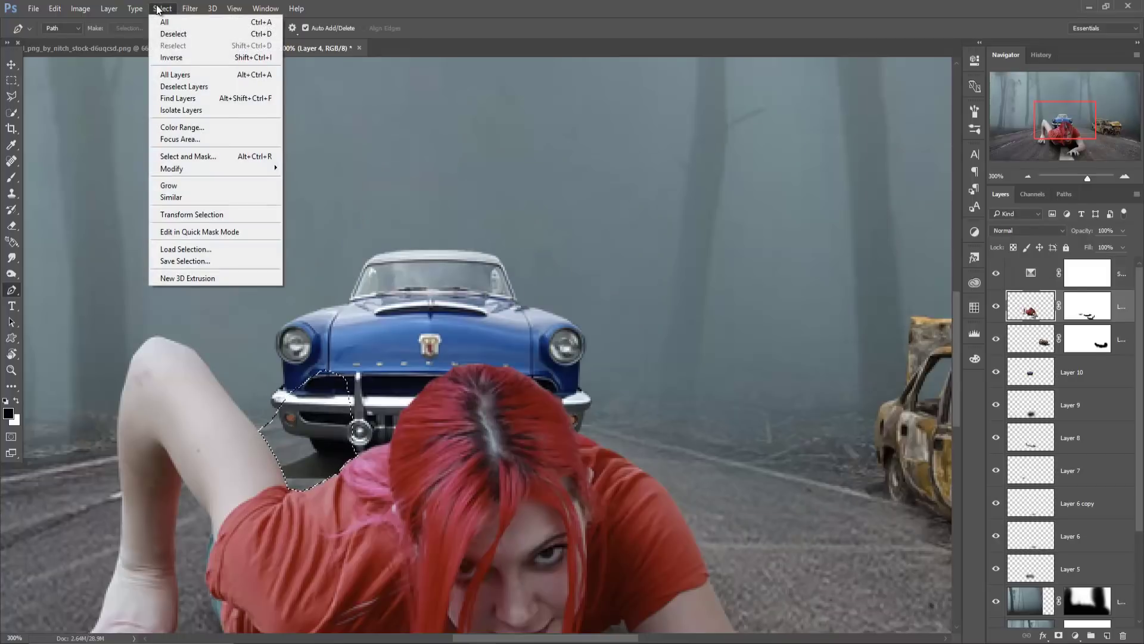
{"action": "left_click", "coordinate": [172, 34]}
{"action": "key", "text": "v"}
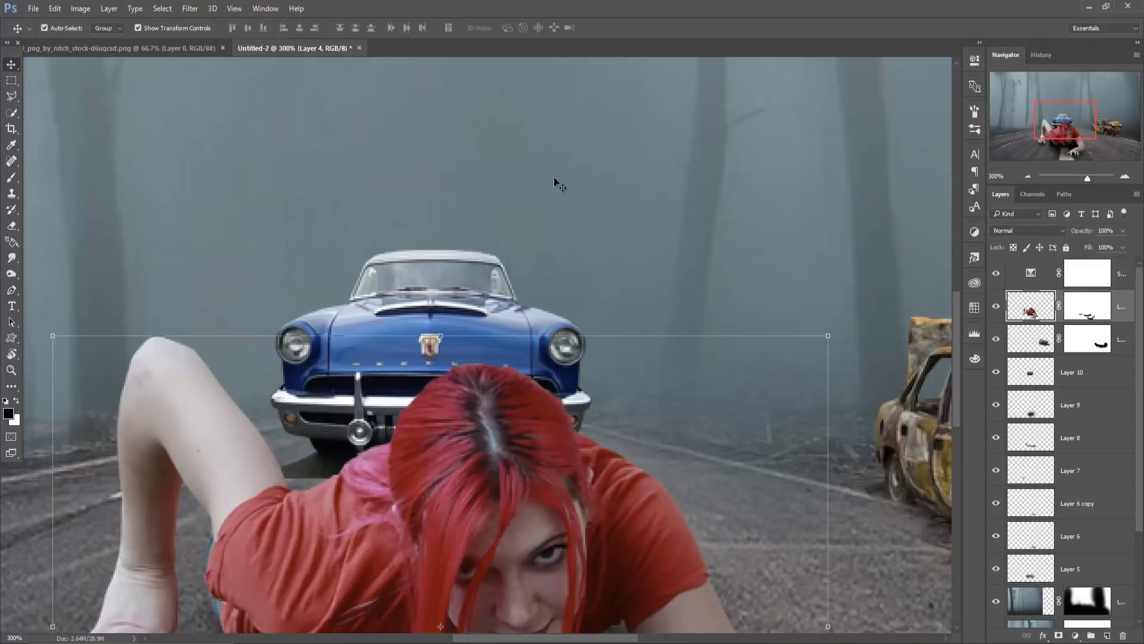
{"action": "key", "text": "ctrl+1"}
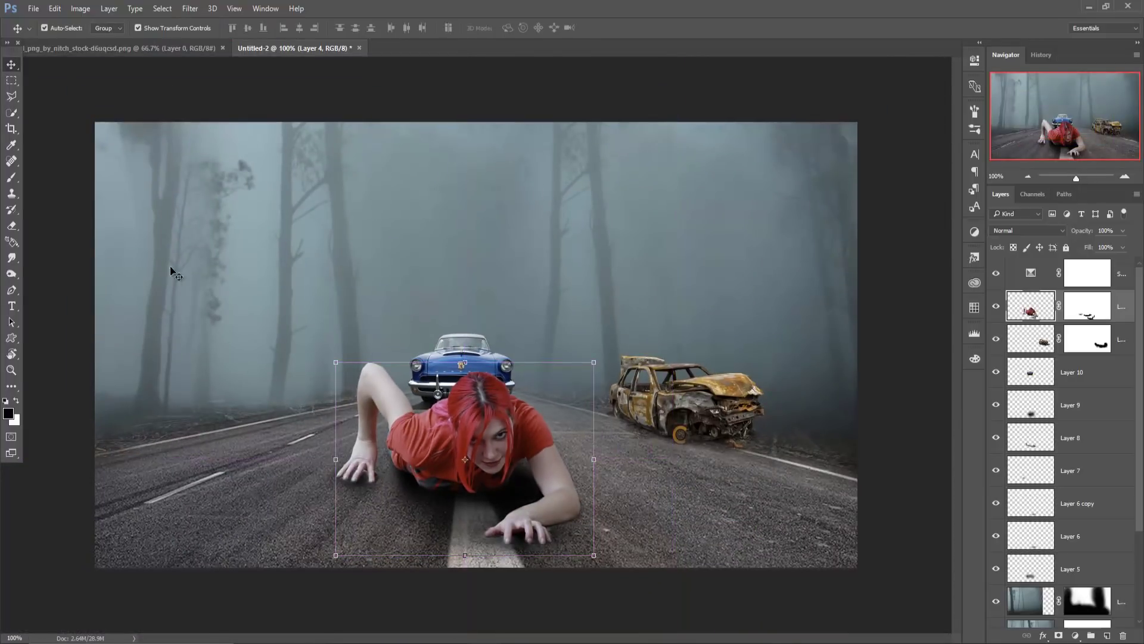
- Copy the barrel image into the composite as a new layer and close the barrel document
{"action": "left_click", "coordinate": [133, 49]}
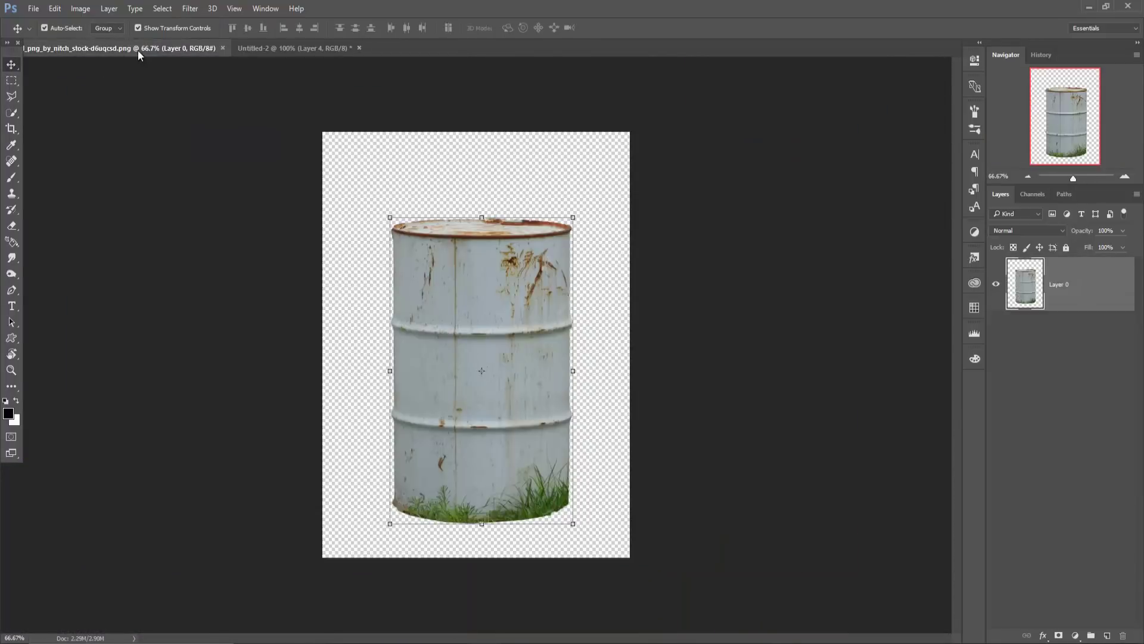
{"action": "mouse_move", "coordinate": [133, 48]}
{"action": "left_mouse_down"}
{"action": "mouse_move", "coordinate": [130, 105]}
{"action": "mouse_move", "coordinate": [643, 142]}
{"action": "left_mouse_up"}
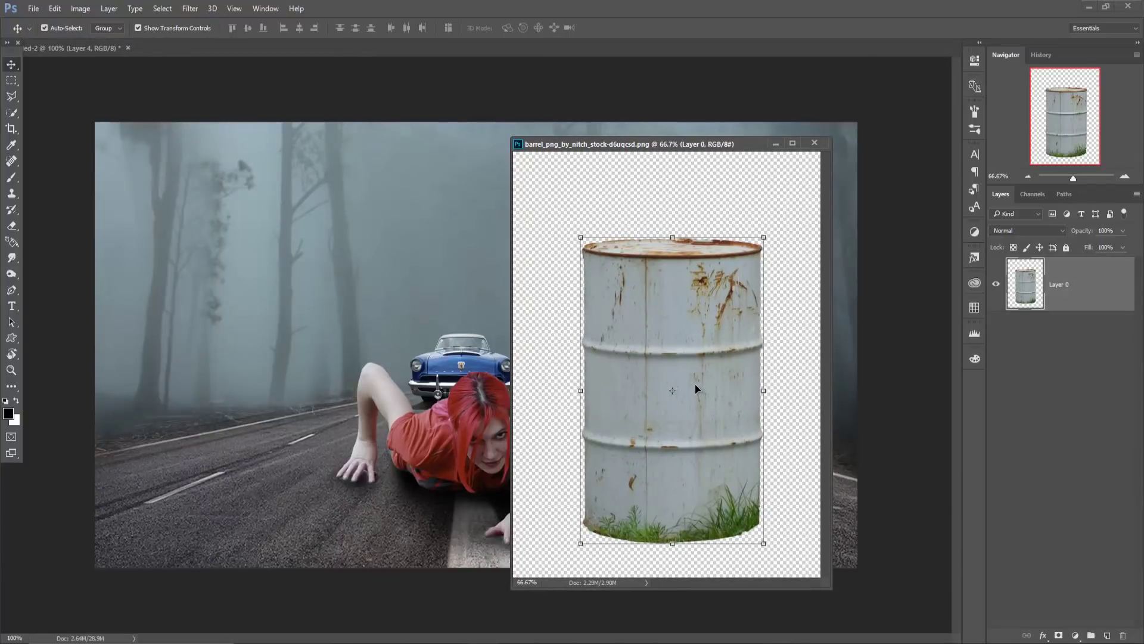
{"action": "left_click_drag", "start_coordinate": [695, 384], "coordinate": [210, 298]}
{"action": "left_click", "coordinate": [739, 158]}
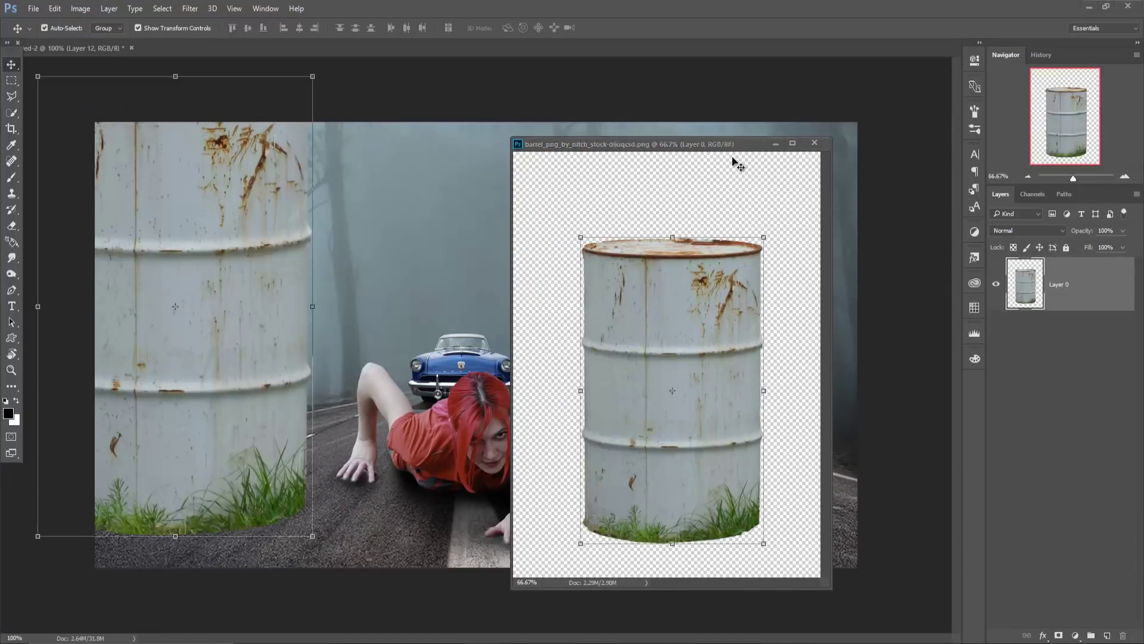
{"action": "key", "text": "ctrl+w"}
- Scale the barrel down, set it on the left roadside and tilt it about -20°
{"action": "left_click_drag", "start_coordinate": [314, 76], "coordinate": [216, 239]}
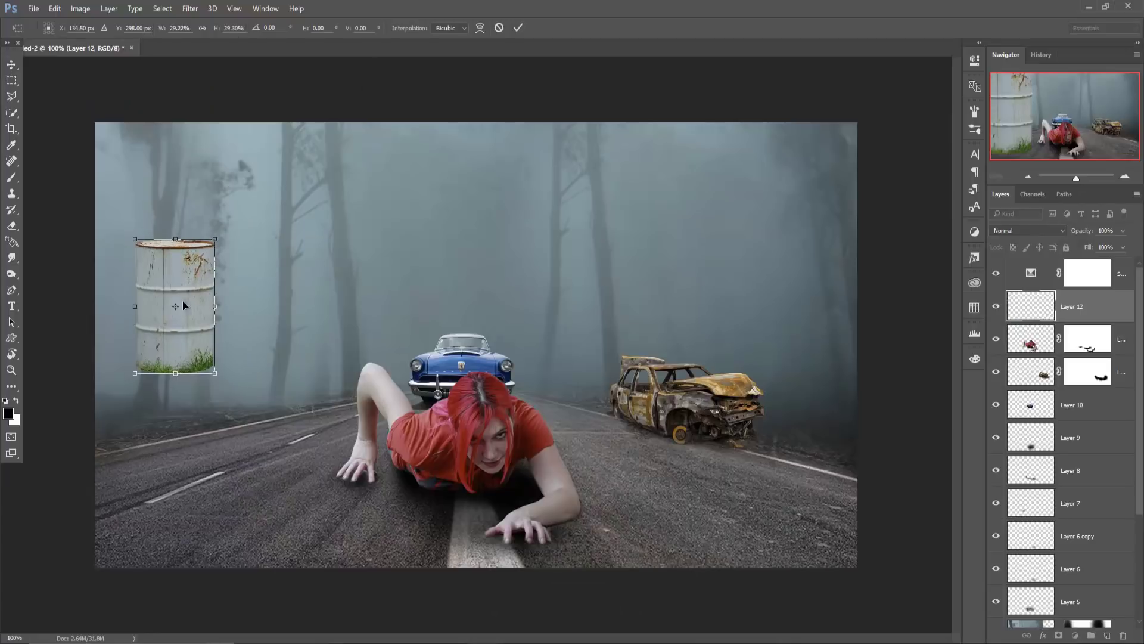
{"action": "left_click_drag", "start_coordinate": [178, 334], "coordinate": [173, 337]}
{"action": "mouse_move", "coordinate": [189, 292]}
{"action": "left_mouse_down"}
{"action": "mouse_move", "coordinate": [170, 350]}
{"action": "mouse_move", "coordinate": [213, 353]}
{"action": "left_mouse_up"}
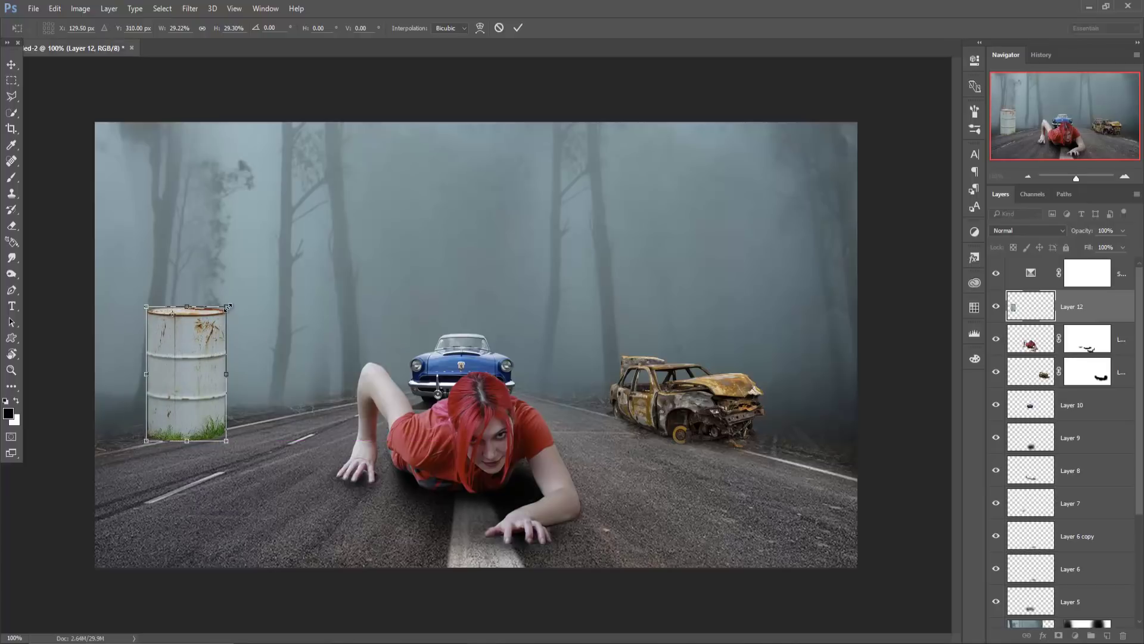
{"action": "left_click_drag", "start_coordinate": [228, 306], "coordinate": [221, 315]}
{"action": "left_click_drag", "start_coordinate": [198, 394], "coordinate": [223, 389]}
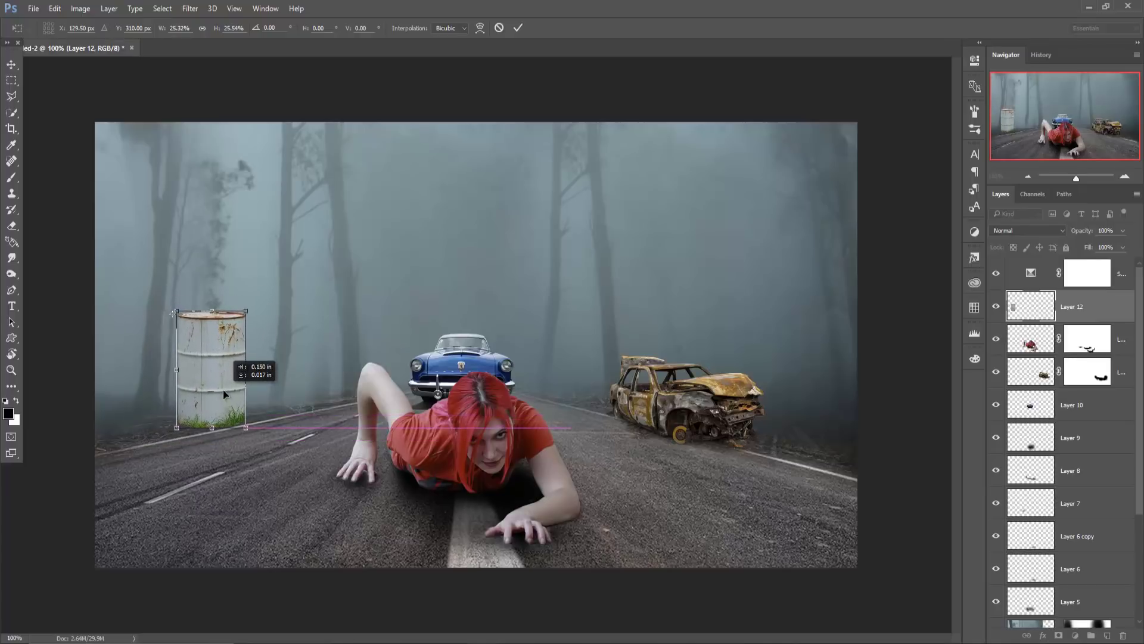
{"action": "left_click", "coordinate": [519, 29]}
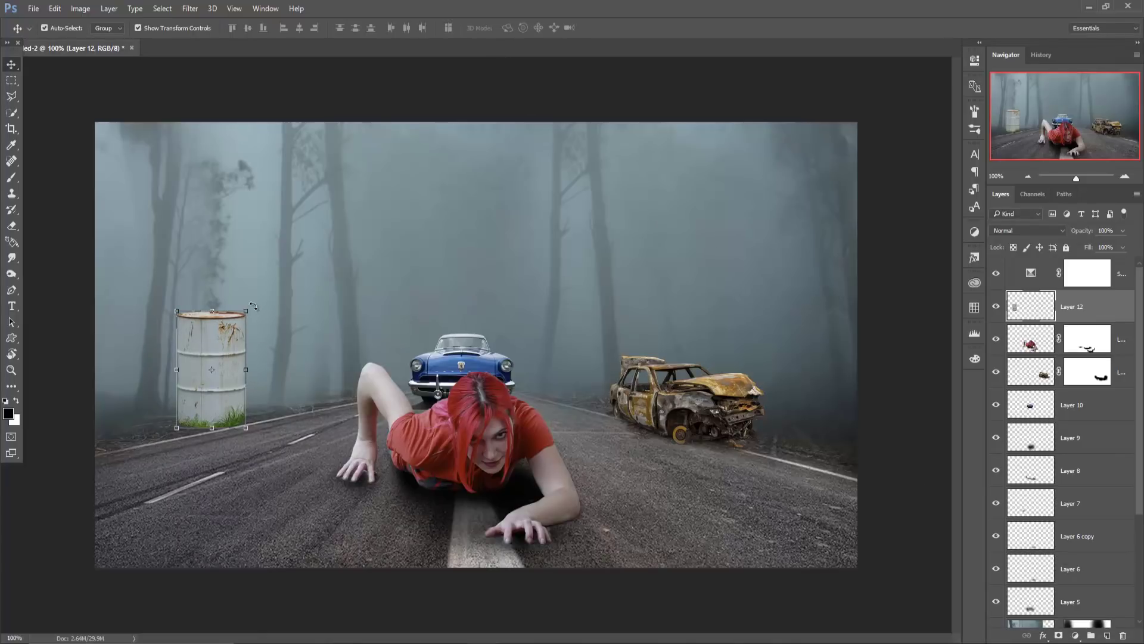
{"action": "left_click_drag", "start_coordinate": [253, 306], "coordinate": [228, 297]}
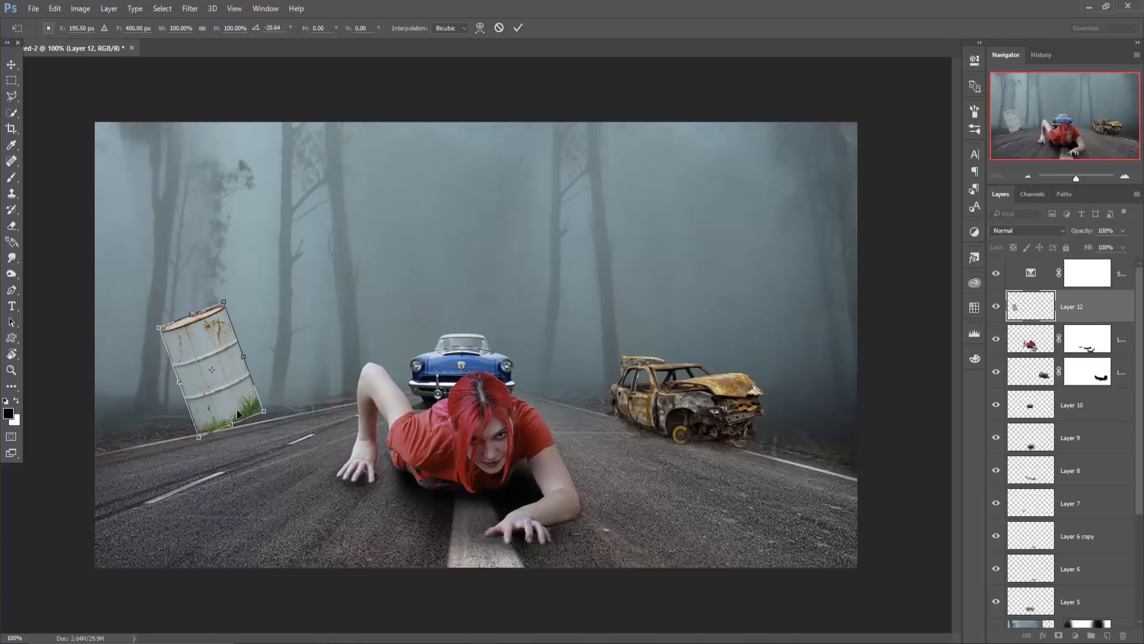
{"action": "left_click_drag", "start_coordinate": [221, 306], "coordinate": [210, 367]}
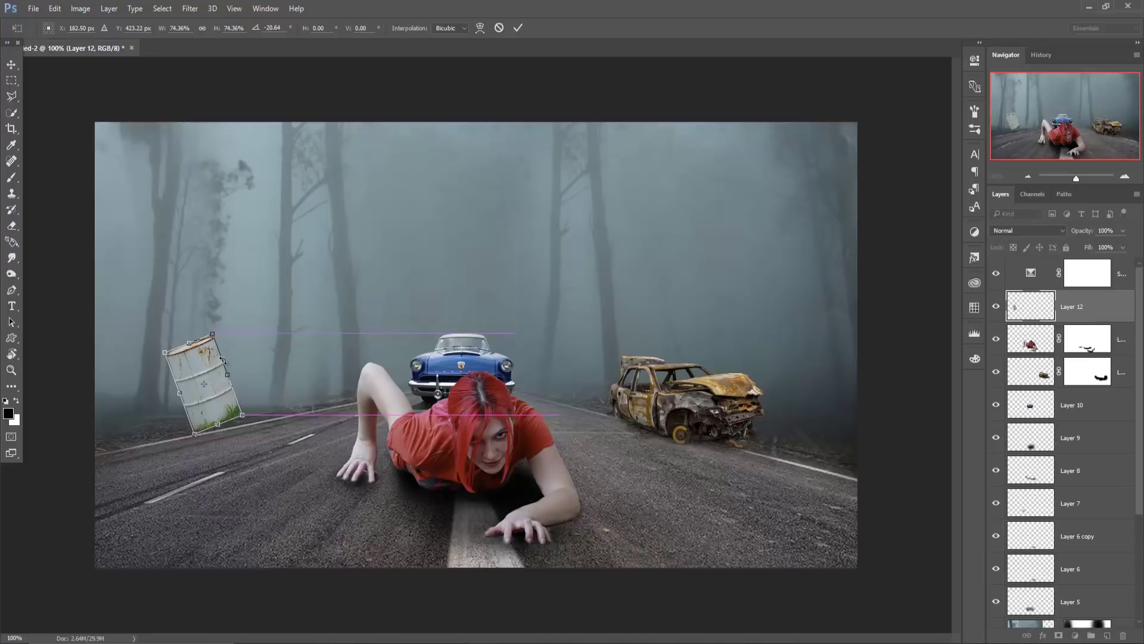
{"action": "left_click", "coordinate": [515, 27]}
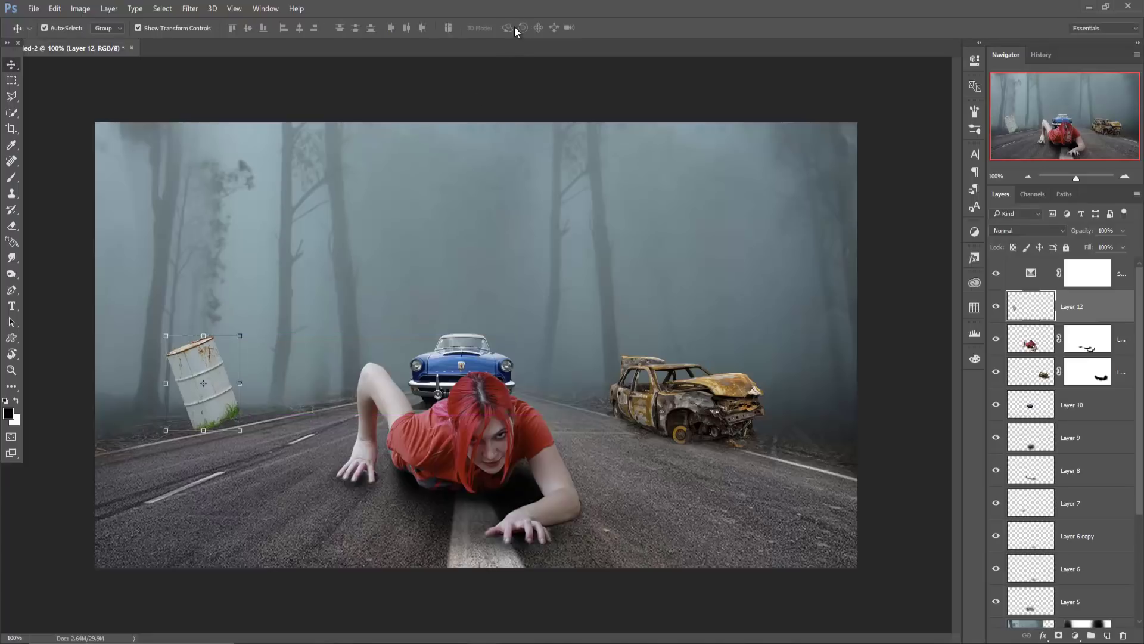
- In the Camera Raw Filter, set the barrel's Temperature -10, Exposure -1.15, Clarity +25 and Vibrance +33
{"action": "left_click", "coordinate": [197, 10]}
{"action": "left_click", "coordinate": [234, 82]}
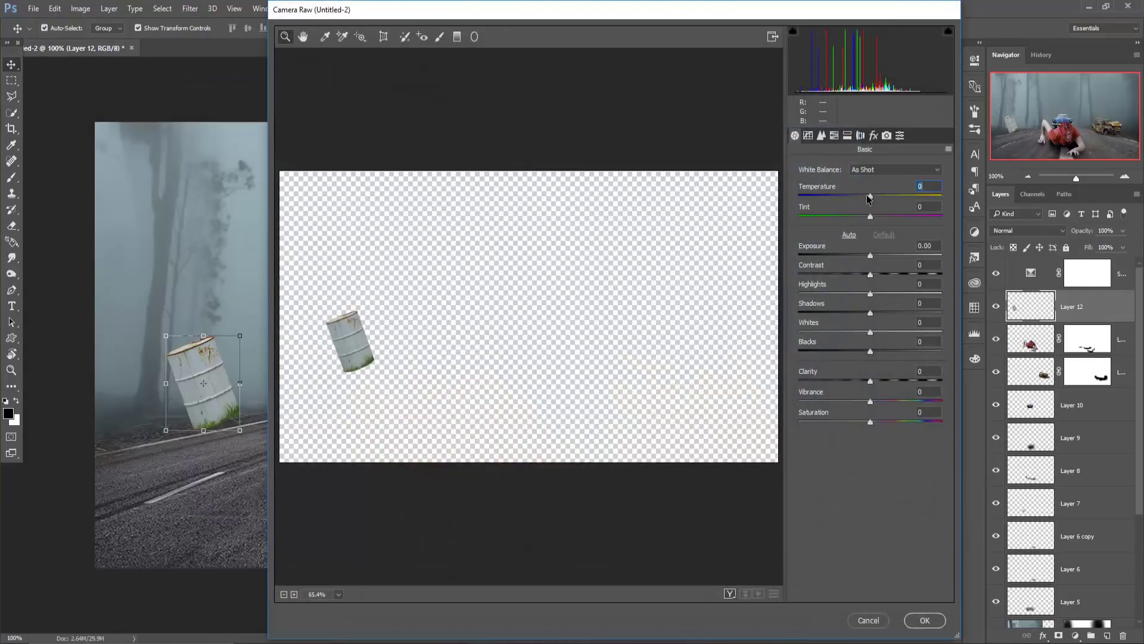
{"action": "left_click_drag", "start_coordinate": [870, 195], "coordinate": [863, 196]}
{"action": "left_click_drag", "start_coordinate": [870, 255], "coordinate": [853, 255]}
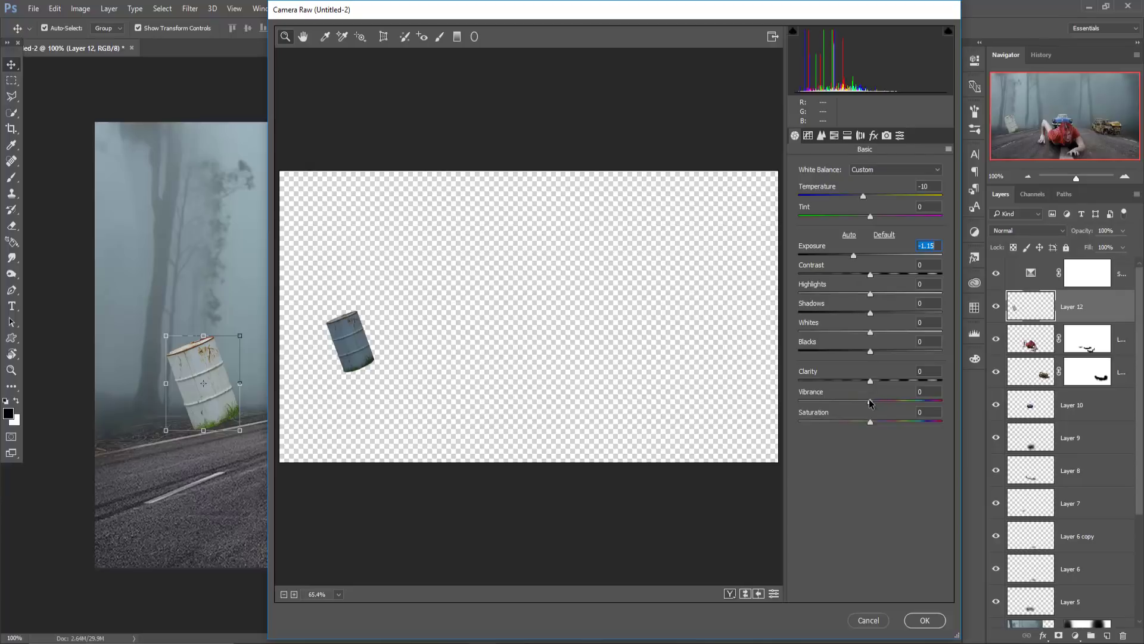
{"action": "mouse_move", "coordinate": [870, 400]}
{"action": "left_mouse_down"}
{"action": "mouse_move", "coordinate": [894, 401]}
{"action": "mouse_move", "coordinate": [890, 373]}
{"action": "left_mouse_up"}
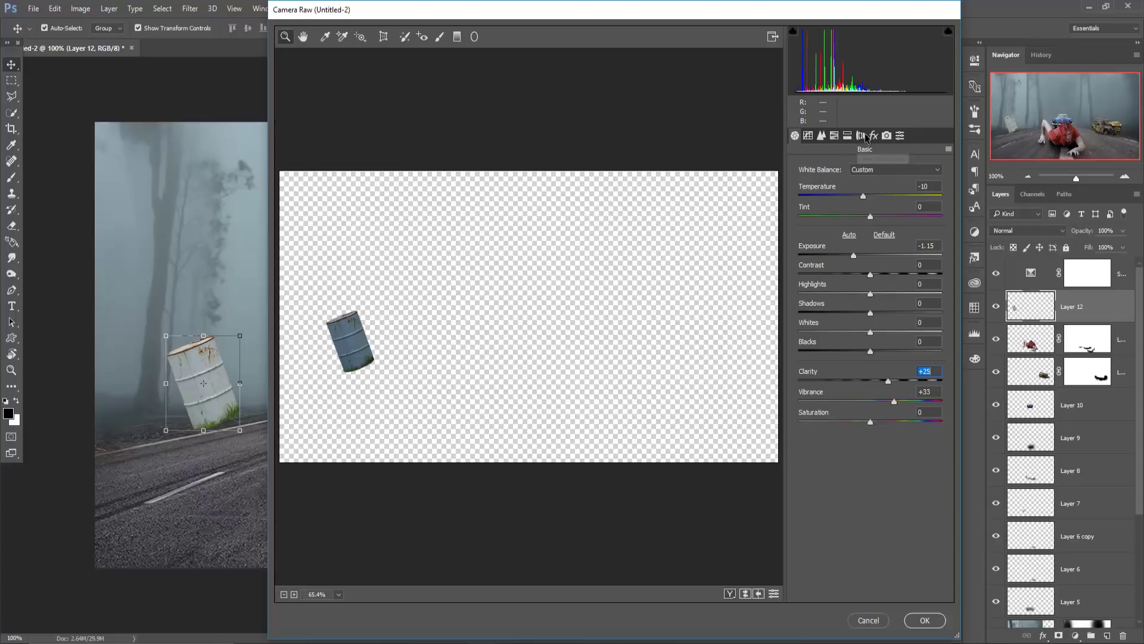
- Give the barrel Split Toning highlight Saturation 43 and Balance -36, then apply the filter
{"action": "left_click", "coordinate": [872, 138]}
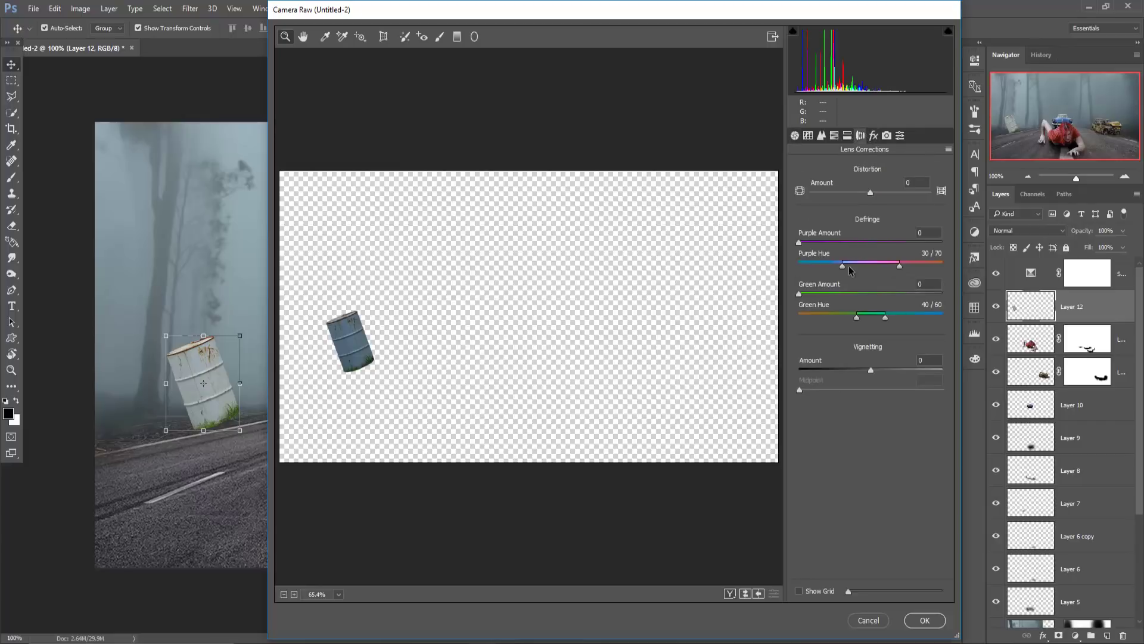
{"action": "left_click", "coordinate": [874, 135]}
{"action": "left_click", "coordinate": [847, 135]}
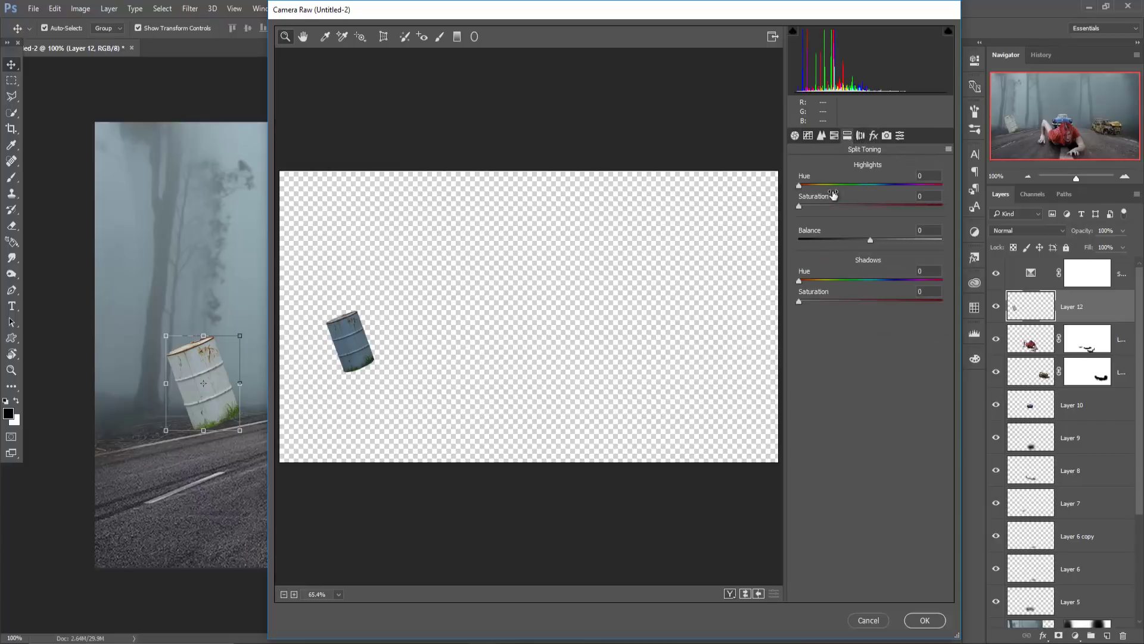
{"action": "mouse_move", "coordinate": [799, 205]}
{"action": "left_mouse_down"}
{"action": "mouse_move", "coordinate": [861, 206]}
{"action": "mouse_move", "coordinate": [845, 241]}
{"action": "left_mouse_up"}
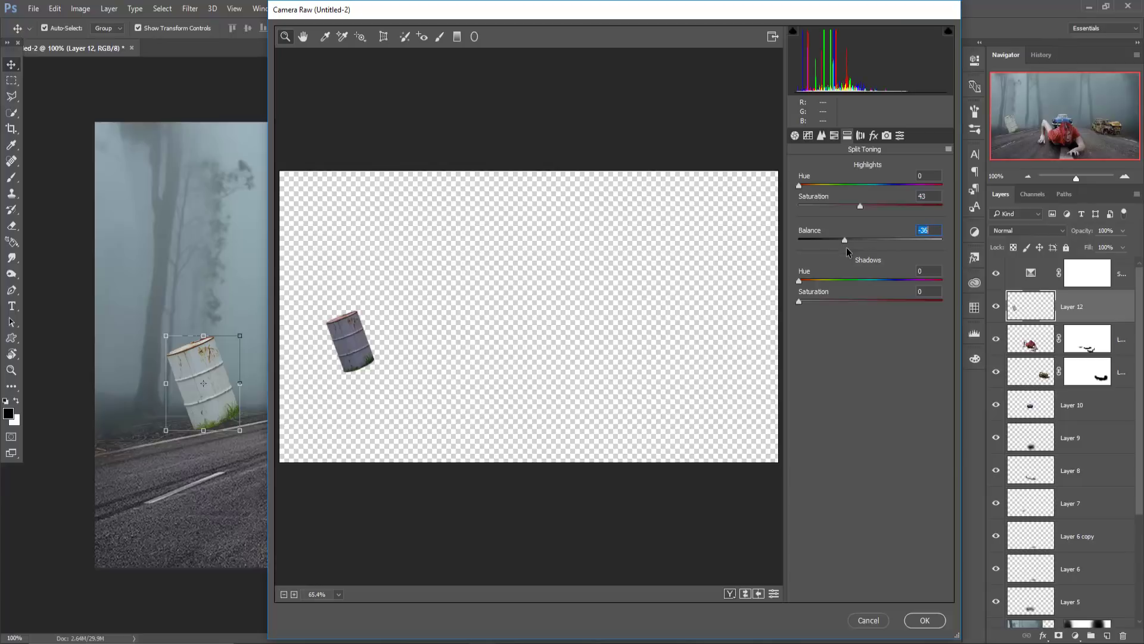
{"action": "left_click", "coordinate": [923, 622]}
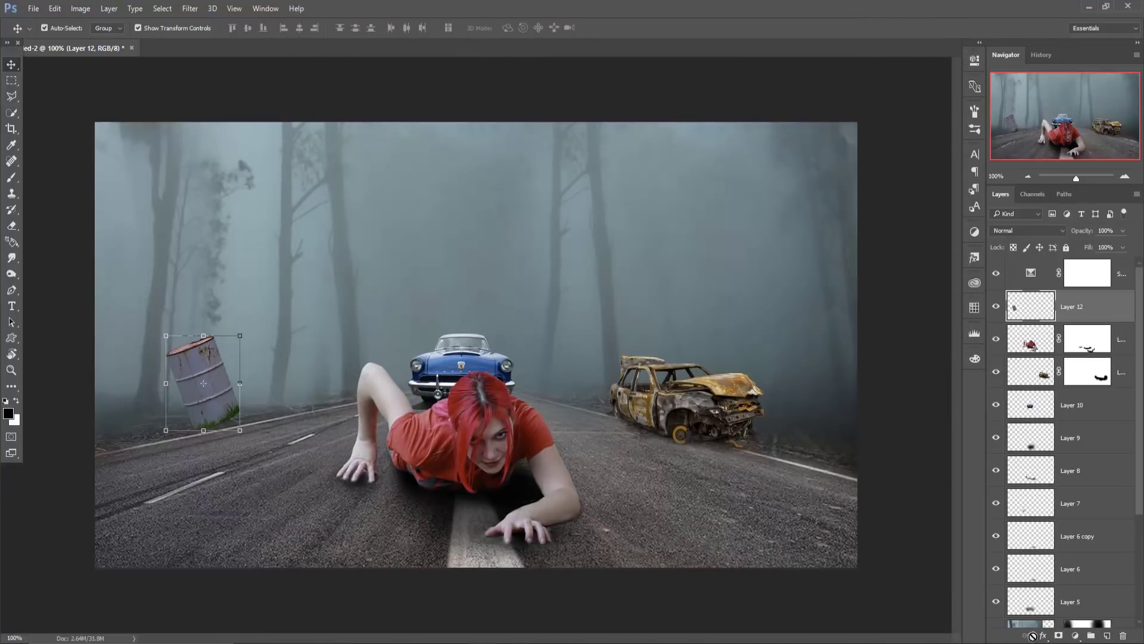
- Paint black on Layer 12's mask to hide the green grass at the barrel's base
{"action": "left_click", "coordinate": [1058, 635]}
{"action": "left_click", "coordinate": [11, 177]}
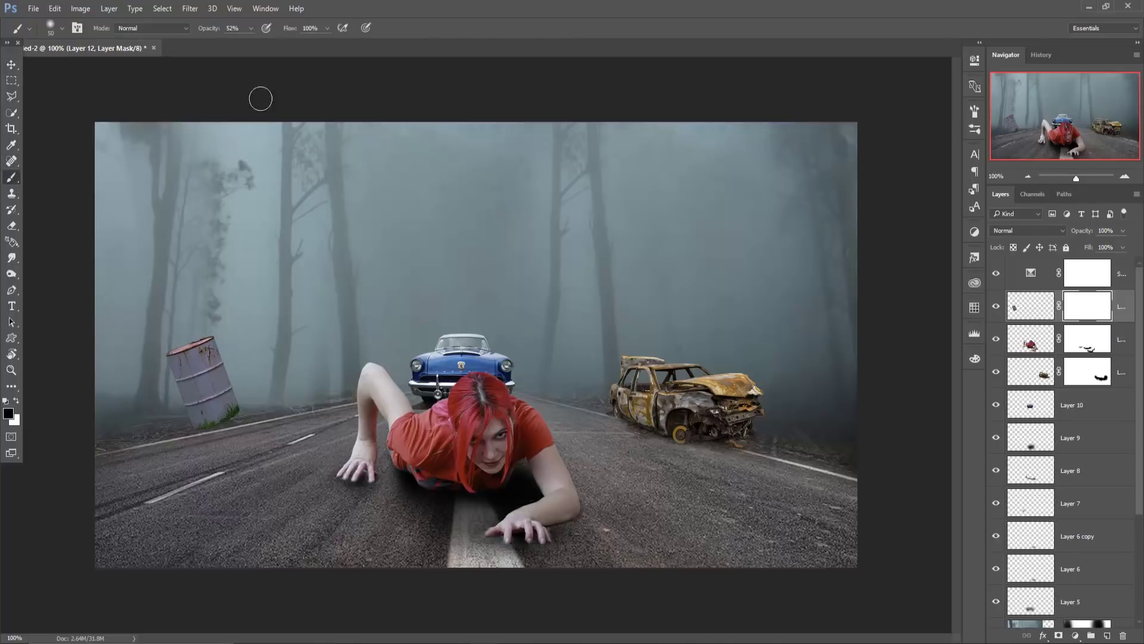
{"action": "left_click", "coordinate": [202, 441]}
{"action": "mouse_move", "coordinate": [224, 436]}
{"action": "left_mouse_down"}
{"action": "mouse_move", "coordinate": [206, 423]}
{"action": "mouse_move", "coordinate": [230, 416]}
{"action": "mouse_move", "coordinate": [179, 428]}
{"action": "left_mouse_up"}
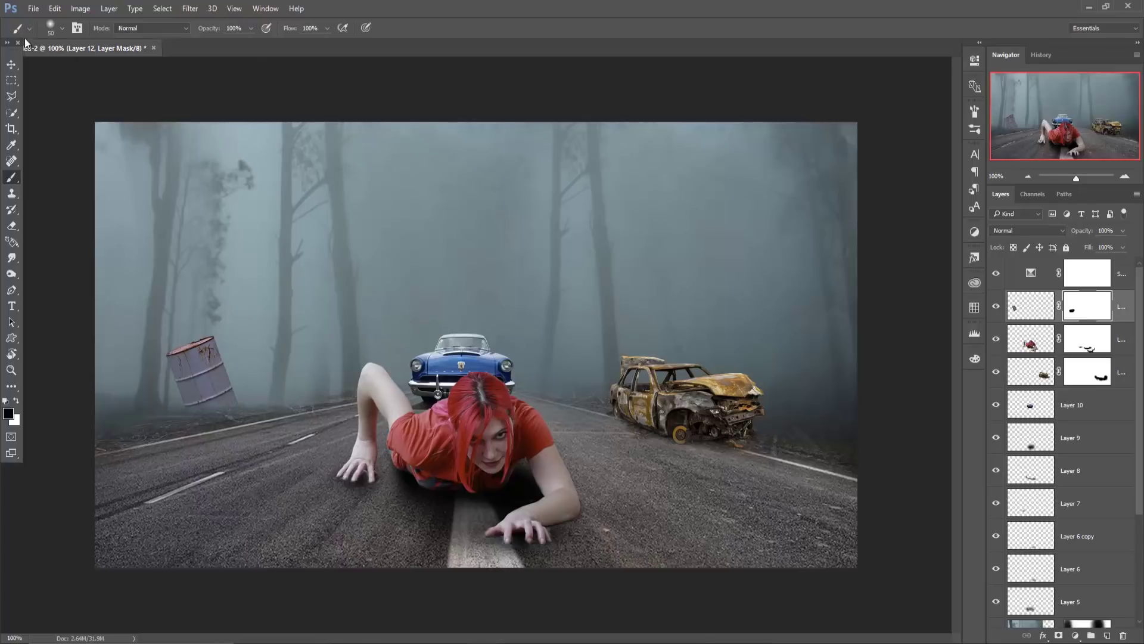
{"action": "left_click", "coordinate": [11, 64]}
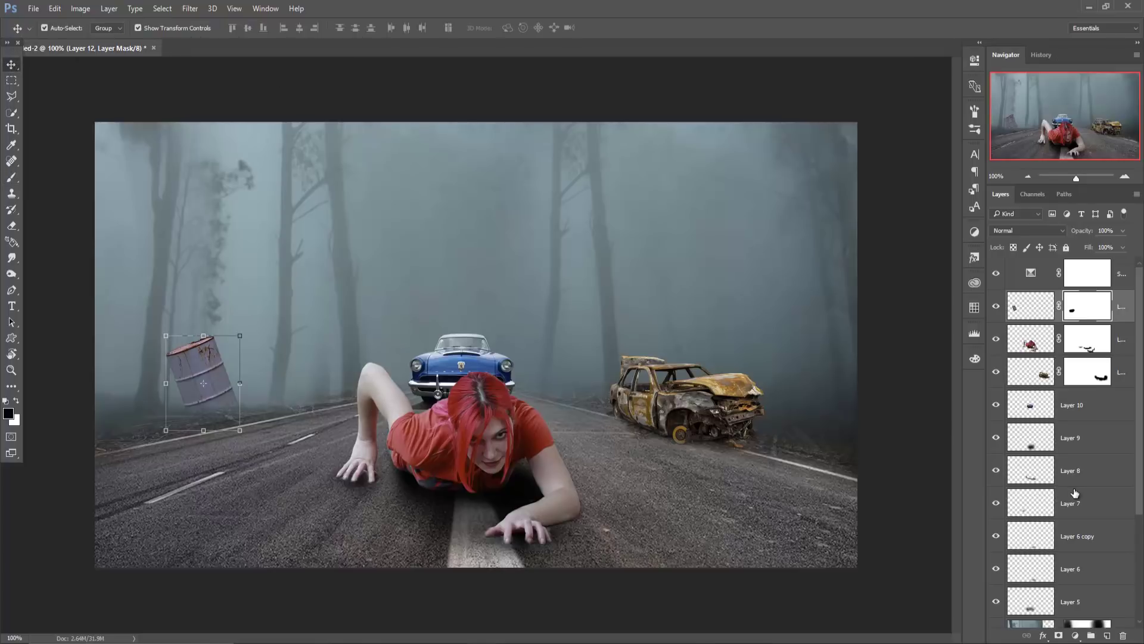
{"action": "scroll", "coordinate": [1074, 493], "scroll_direction": "down", "scroll_amount": 2}
{"action": "scroll", "coordinate": [1073, 498], "scroll_direction": "down", "scroll_amount": 1}
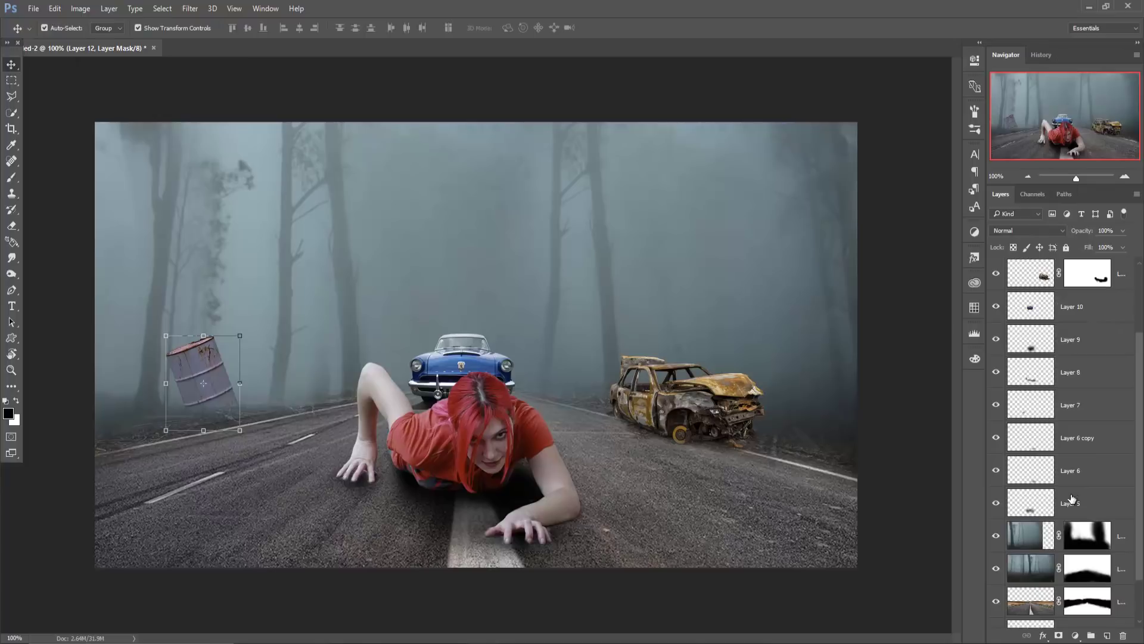
{"action": "scroll", "coordinate": [1071, 498], "scroll_direction": "up", "scroll_amount": 1}
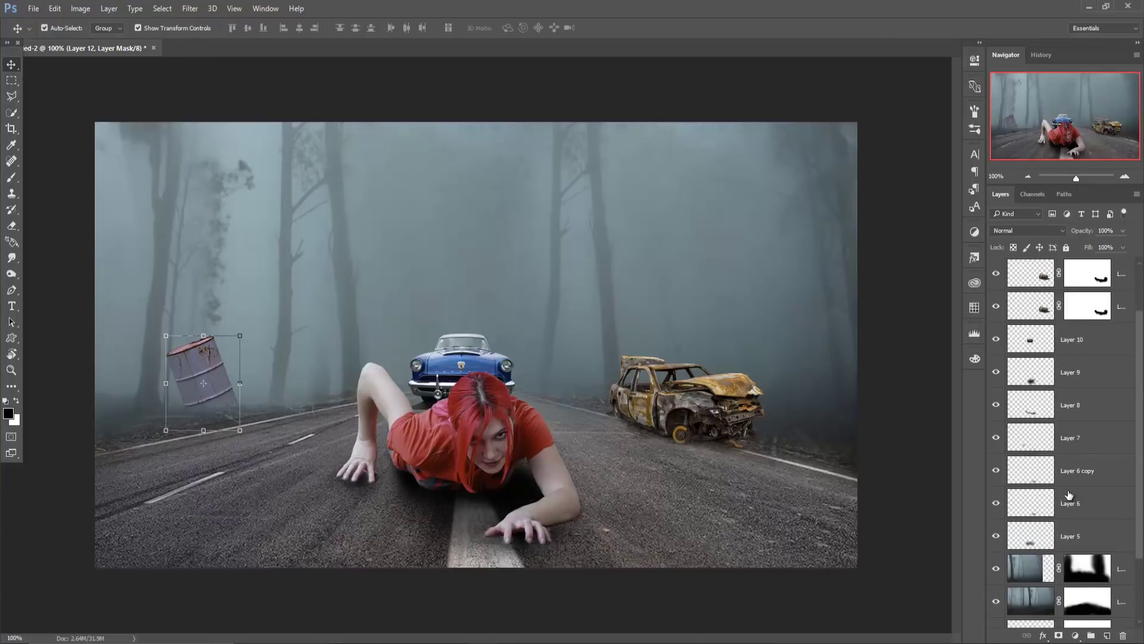
{"action": "scroll", "coordinate": [1070, 497], "scroll_direction": "up", "scroll_amount": 2}
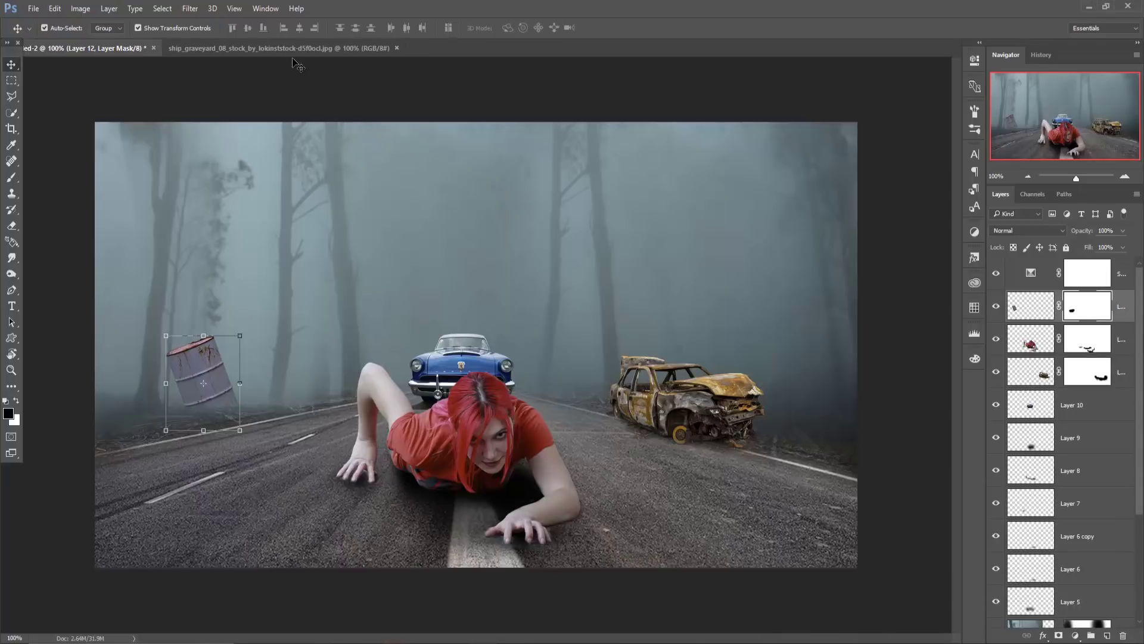
- Lasso the foreground broken-wood debris in the ship_graveyard photo
{"action": "left_click", "coordinate": [292, 48]}
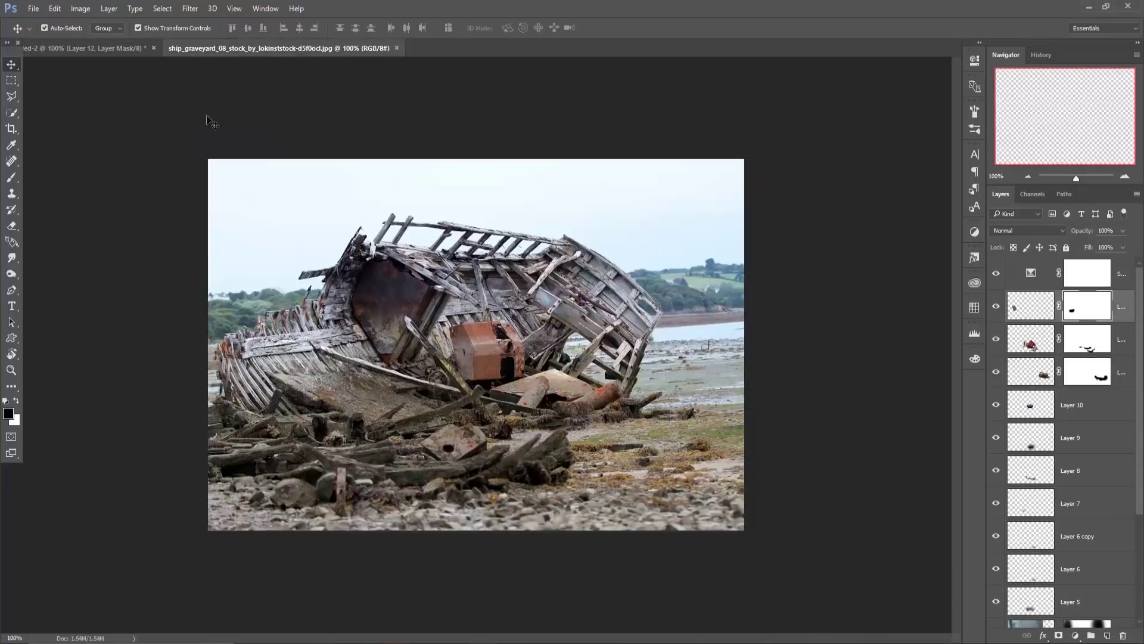
{"action": "left_click", "coordinate": [12, 97]}
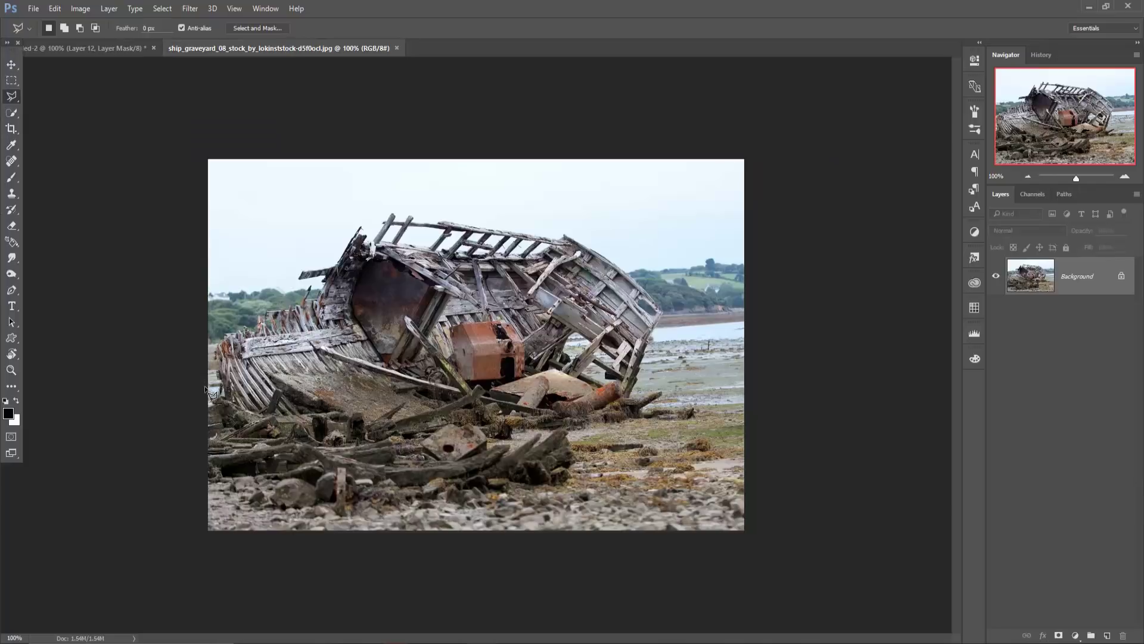
{"action": "left_click", "coordinate": [208, 390]}
{"action": "mouse_move", "coordinate": [511, 409]}
{"action": "left_mouse_down"}
{"action": "mouse_move", "coordinate": [473, 553]}
{"action": "mouse_move", "coordinate": [217, 562]}
{"action": "mouse_move", "coordinate": [183, 465]}
{"action": "mouse_move", "coordinate": [213, 396]}
{"action": "left_mouse_up"}
{"action": "left_click", "coordinate": [209, 392]}
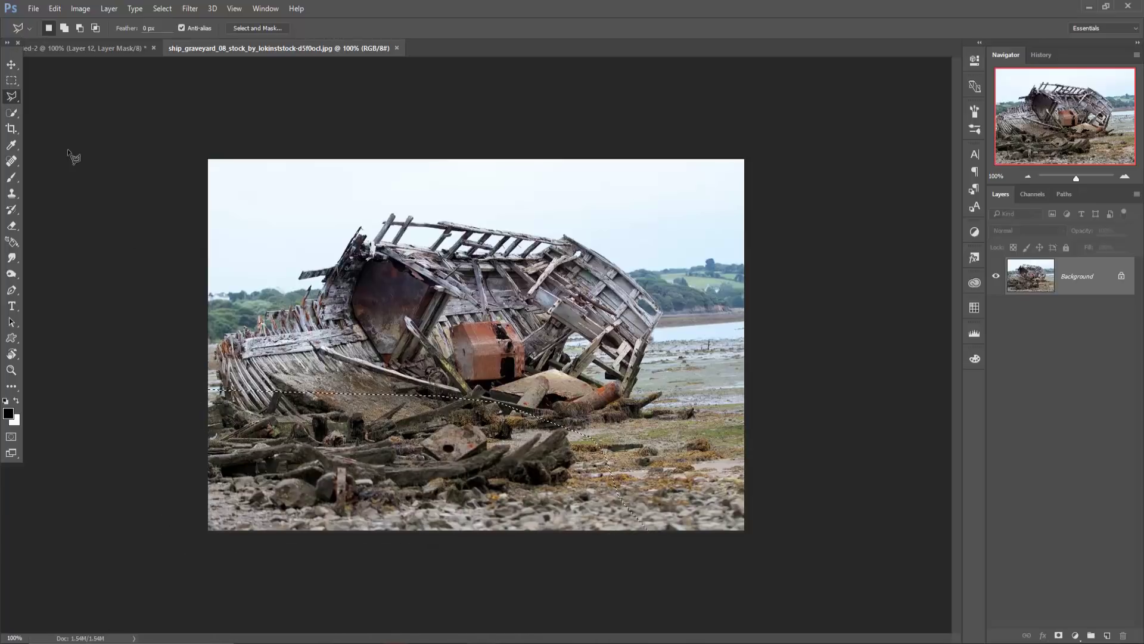
{"action": "left_click", "coordinate": [11, 64]}
- Drag the debris into the composite and scale it to about 84% in the bottom-left corner
{"action": "mouse_move", "coordinate": [234, 48]}
{"action": "left_mouse_down"}
{"action": "mouse_move", "coordinate": [228, 91]}
{"action": "mouse_move", "coordinate": [689, 134]}
{"action": "left_mouse_up"}
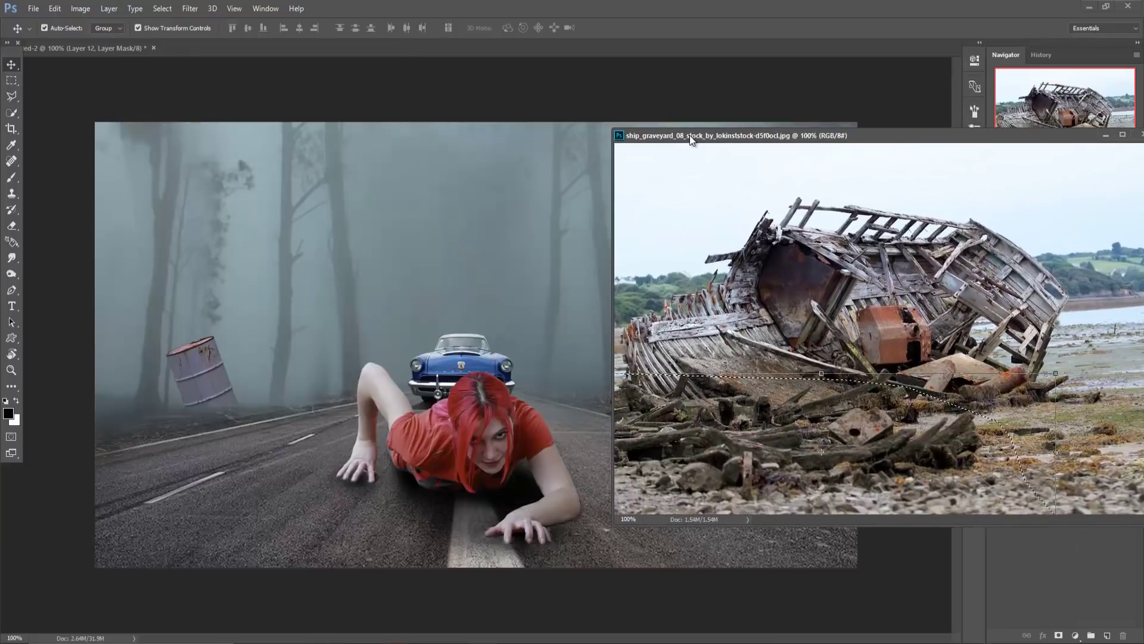
{"action": "left_click_drag", "start_coordinate": [872, 355], "coordinate": [286, 439]}
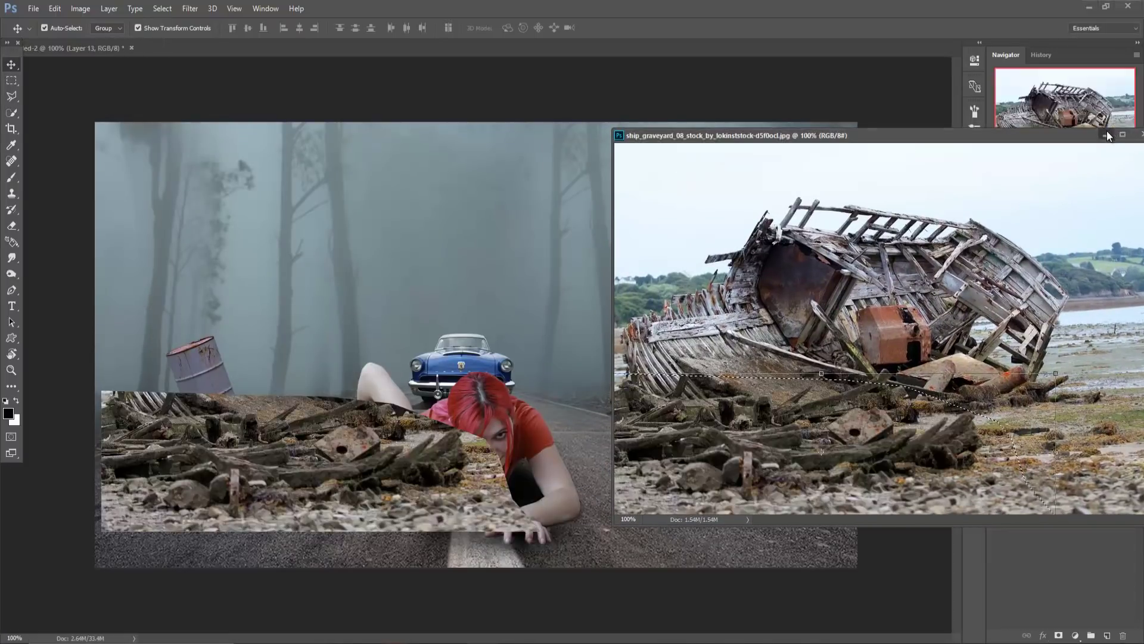
{"action": "left_click", "coordinate": [1141, 135]}
{"action": "left_click_drag", "start_coordinate": [432, 456], "coordinate": [243, 517]}
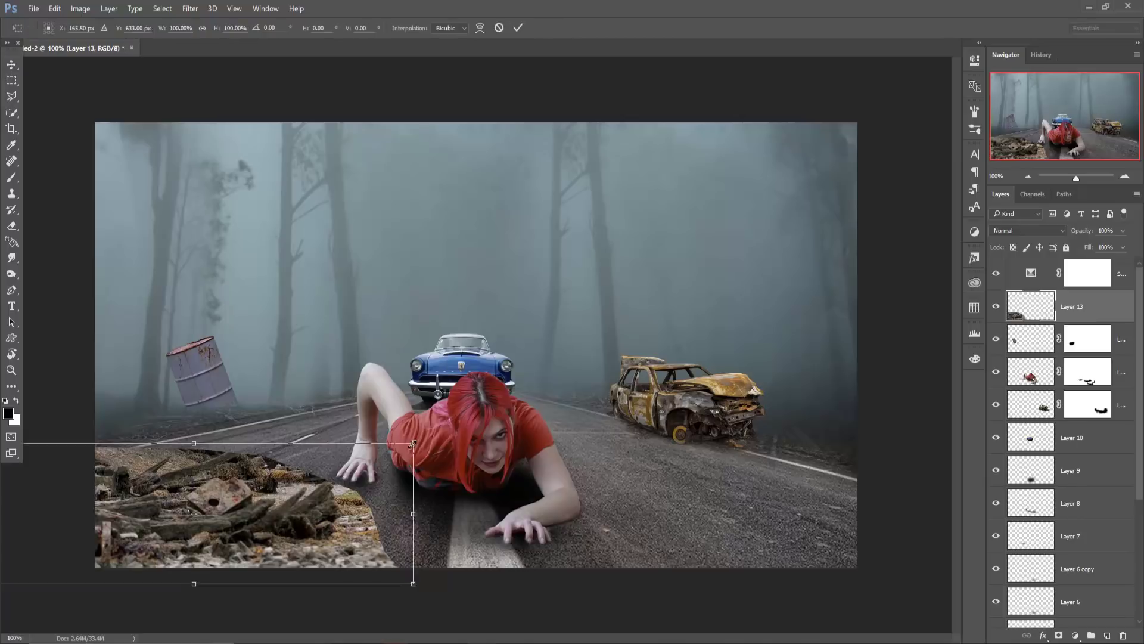
{"action": "left_click_drag", "start_coordinate": [415, 441], "coordinate": [381, 449]}
{"action": "left_click_drag", "start_coordinate": [171, 525], "coordinate": [237, 543]}
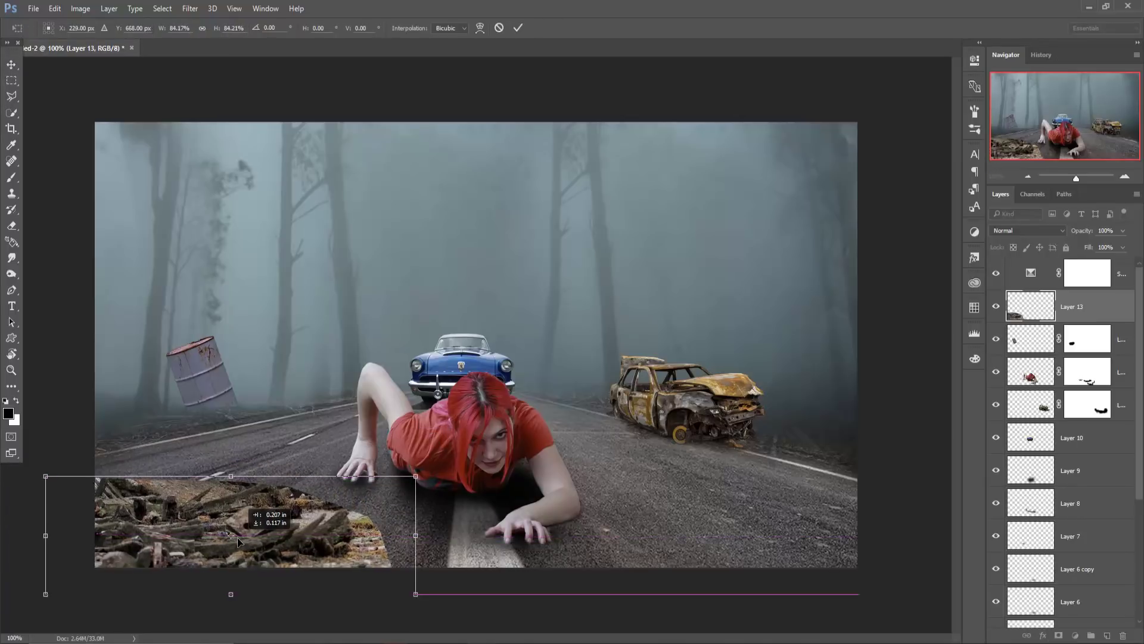
- Mask Layer 13 with a larger 49%-opacity black brush to fade the debris edges near the hand
{"action": "left_click", "coordinate": [516, 30]}
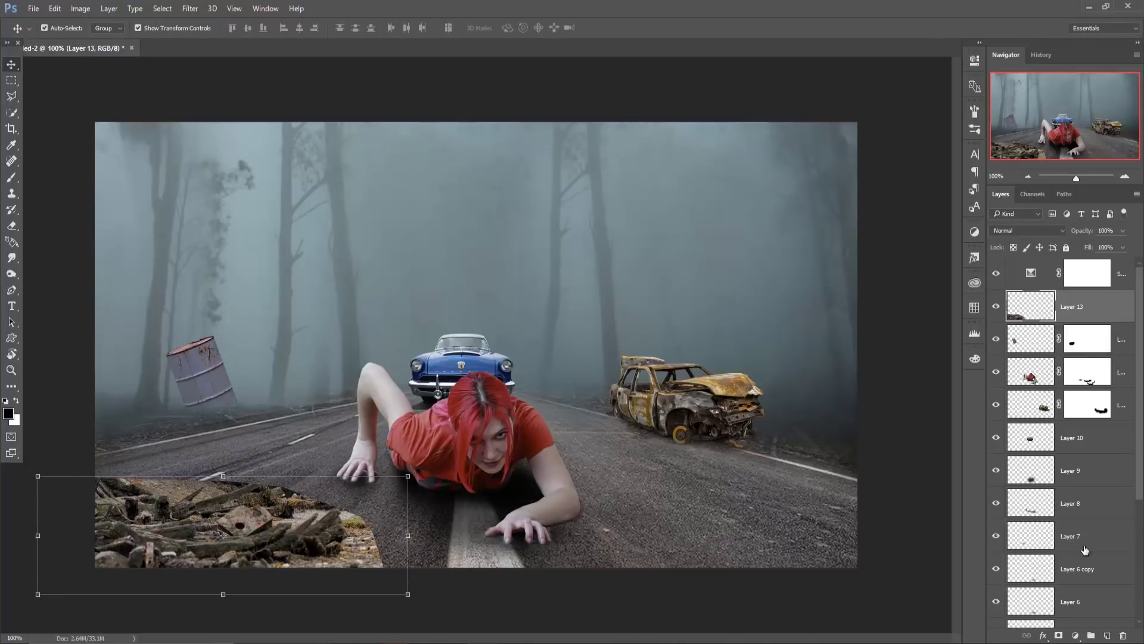
{"action": "left_click", "coordinate": [1059, 635]}
{"action": "left_click", "coordinate": [15, 179]}
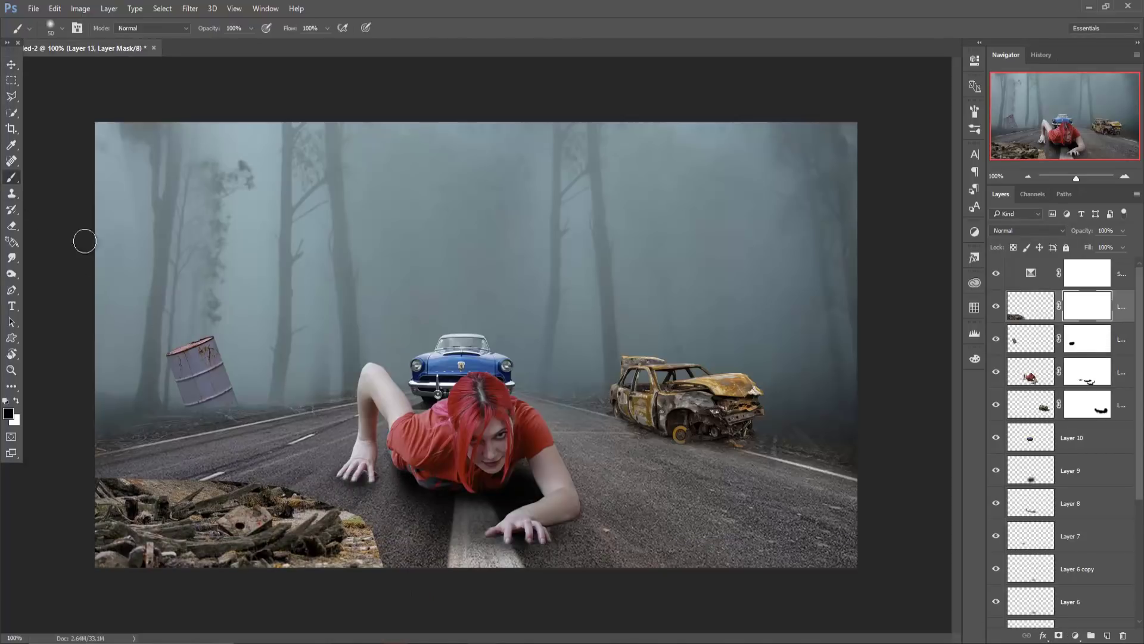
{"action": "key", "text": "bracketright"}
{"action": "key", "text": "bracketright"}
{"action": "key", "text": "bracketright"}
{"action": "left_click_drag", "start_coordinate": [143, 471], "coordinate": [102, 466]}
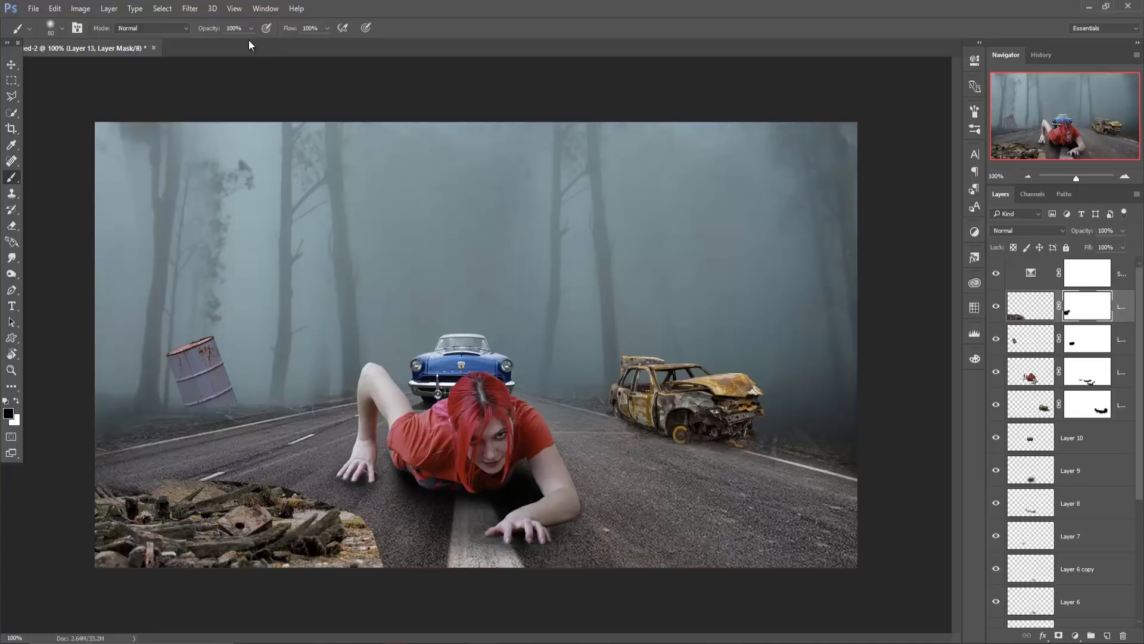
{"action": "left_click_drag", "start_coordinate": [251, 28], "coordinate": [243, 42]}
{"action": "mouse_move", "coordinate": [179, 481]}
{"action": "left_mouse_down"}
{"action": "mouse_move", "coordinate": [321, 486]}
{"action": "mouse_move", "coordinate": [386, 561]}
{"action": "left_mouse_up"}
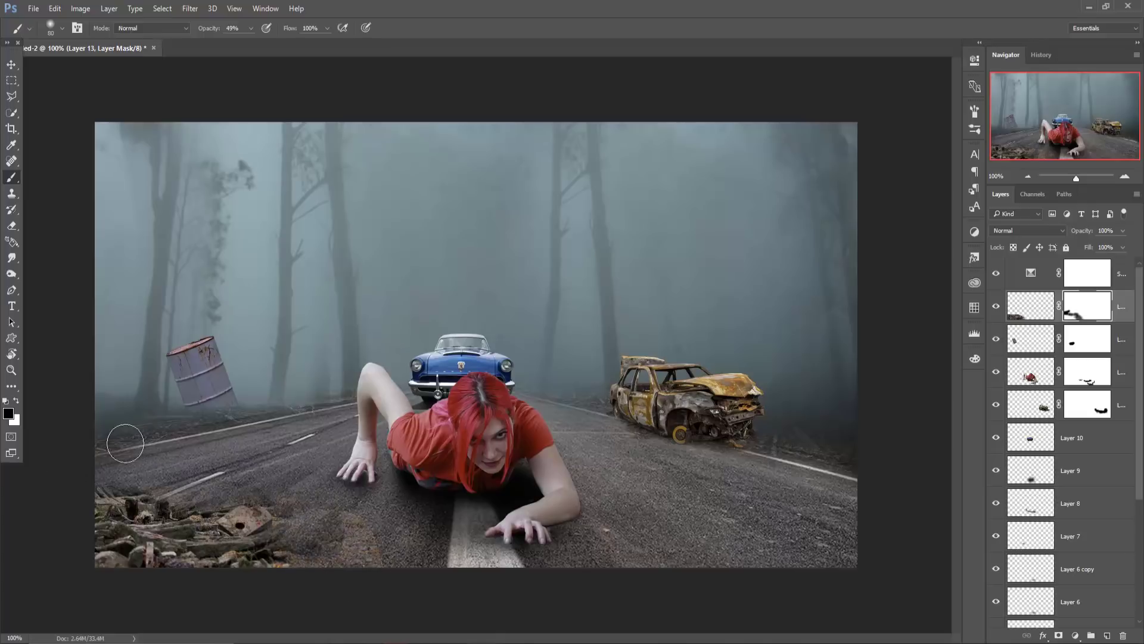
{"action": "mouse_move", "coordinate": [120, 439]}
{"action": "left_mouse_down"}
{"action": "mouse_move", "coordinate": [303, 562]}
{"action": "mouse_move", "coordinate": [326, 516]}
{"action": "left_mouse_up"}
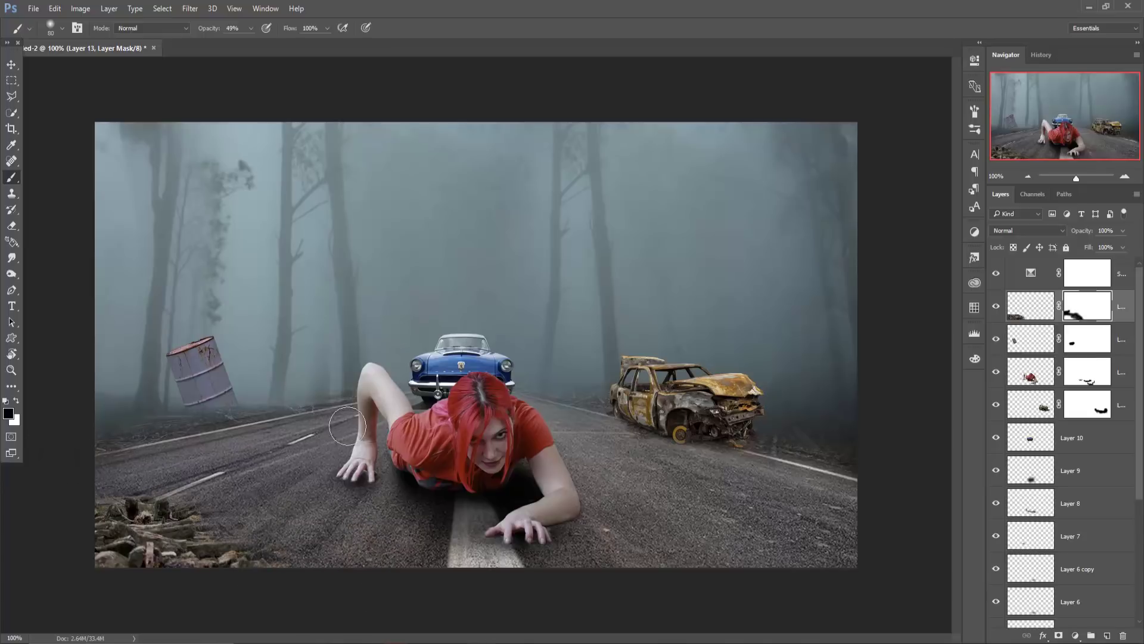
- Settle the rubble back in the bottom-left corner and move its layer up one level
{"action": "left_click", "coordinate": [11, 64]}
{"action": "left_click_drag", "start_coordinate": [174, 549], "coordinate": [141, 530]}
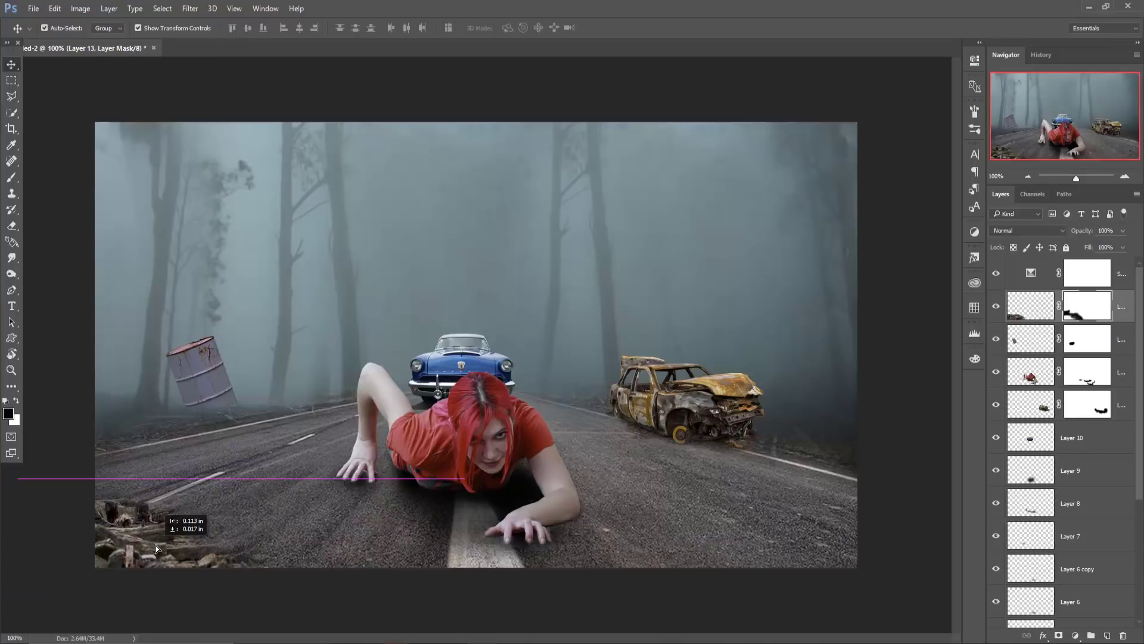
{"action": "left_click_drag", "start_coordinate": [142, 529], "coordinate": [156, 549]}
{"action": "key", "text": "ctrl+bracketright"}
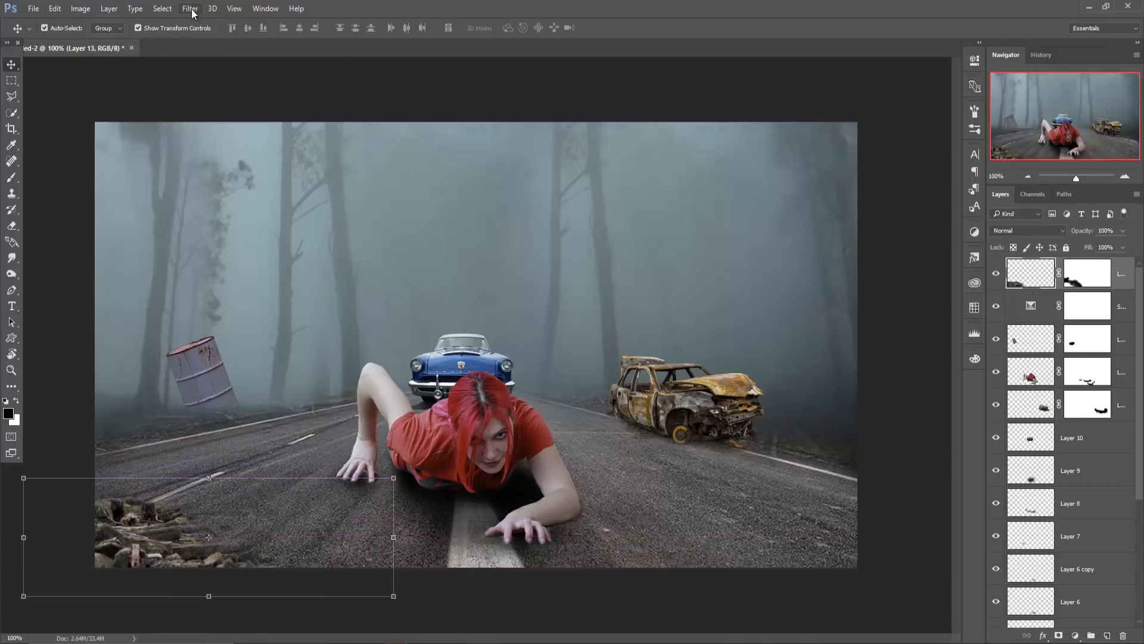
- Apply a Camera Raw grade to the rubble: Vibrance -26, Temperature -7, Exposure -0.40
{"action": "left_click", "coordinate": [190, 9]}
{"action": "left_click", "coordinate": [200, 81]}
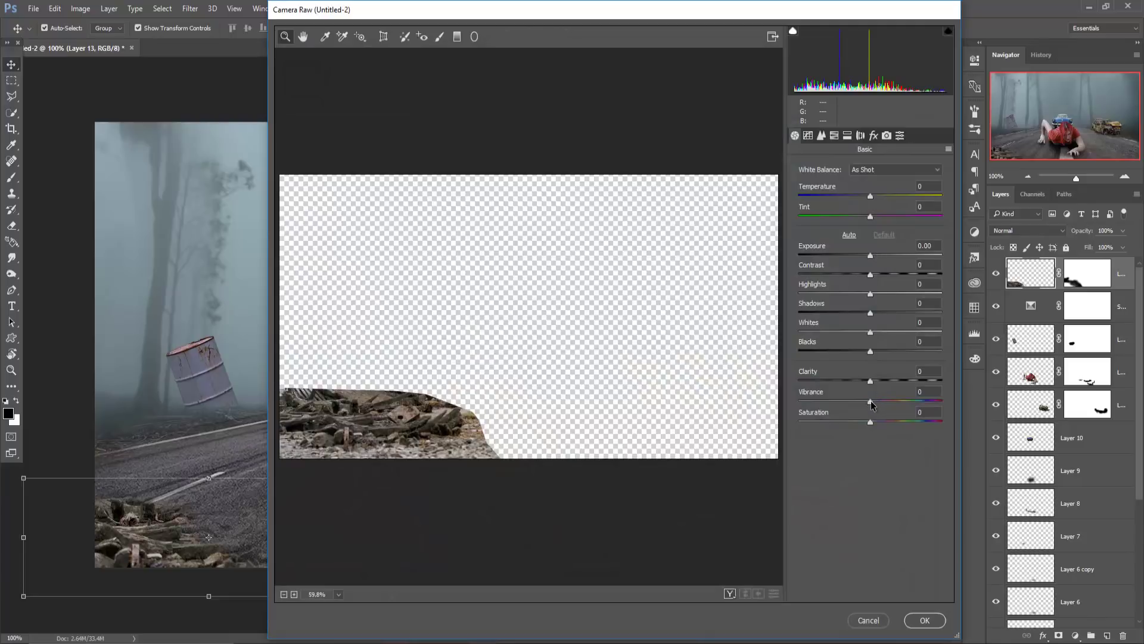
{"action": "left_click_drag", "start_coordinate": [871, 405], "coordinate": [852, 407]}
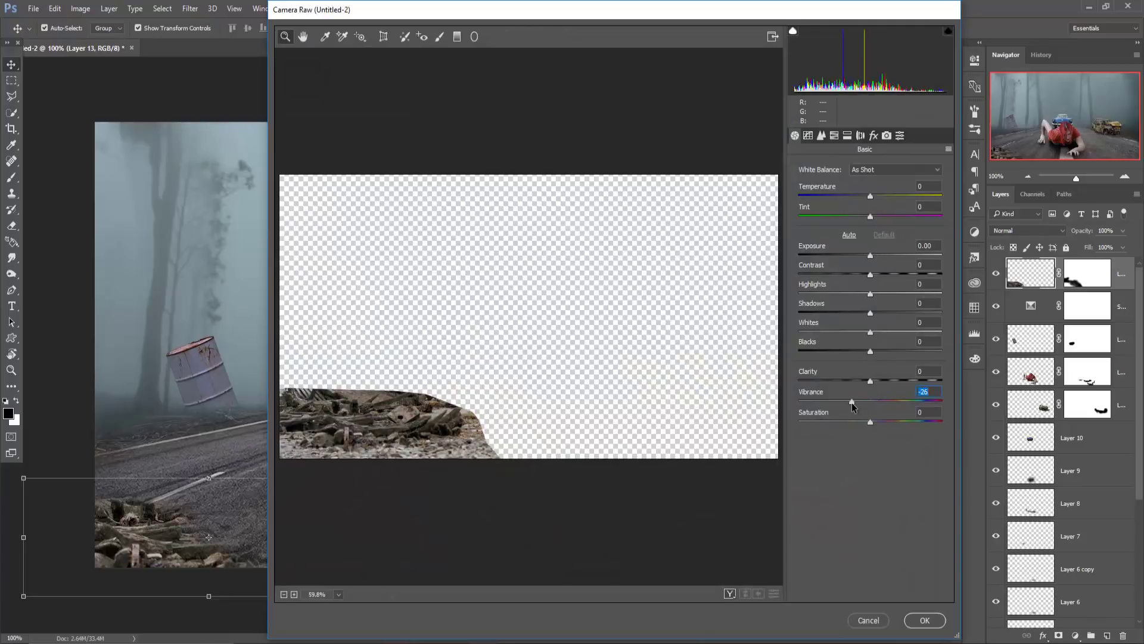
{"action": "left_click_drag", "start_coordinate": [870, 200], "coordinate": [866, 202]}
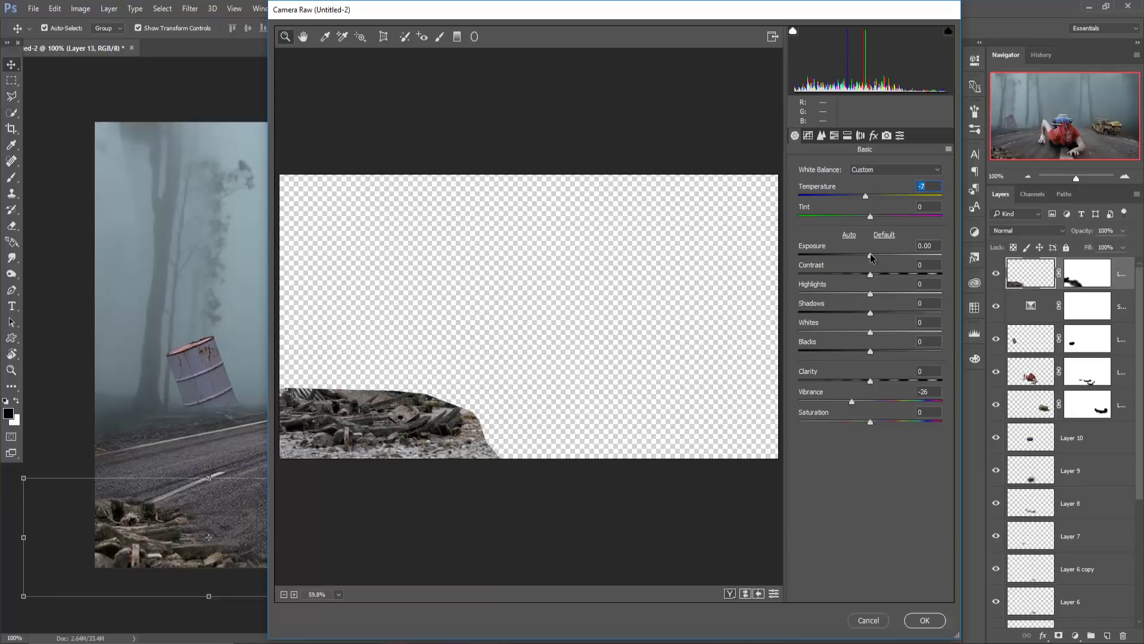
{"action": "left_click_drag", "start_coordinate": [870, 256], "coordinate": [865, 256]}
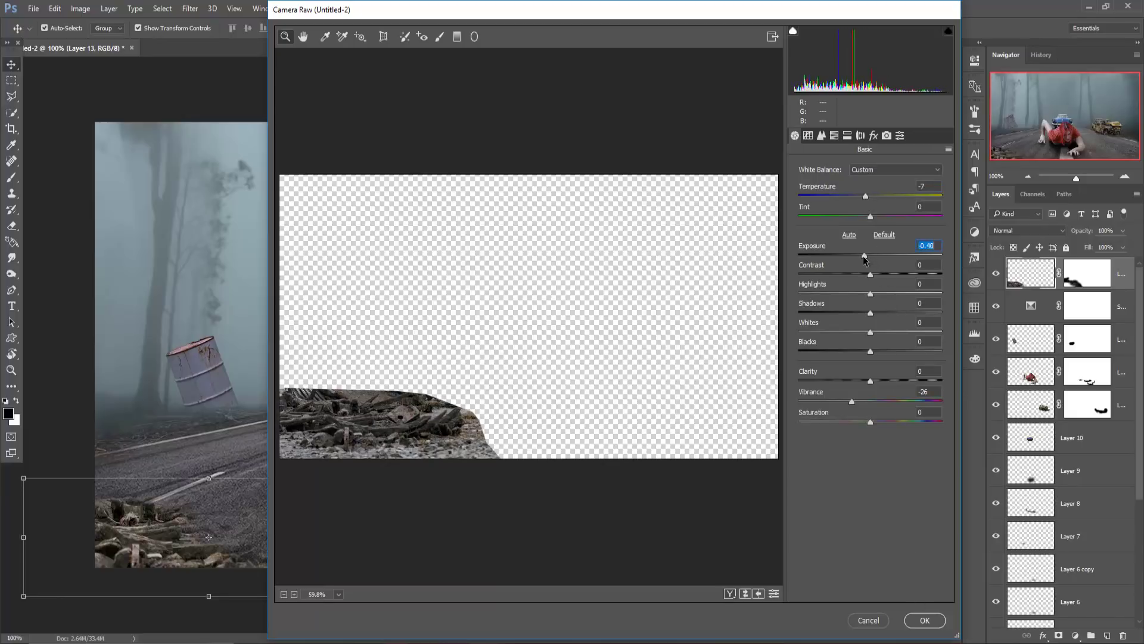
{"action": "left_click", "coordinate": [929, 622]}
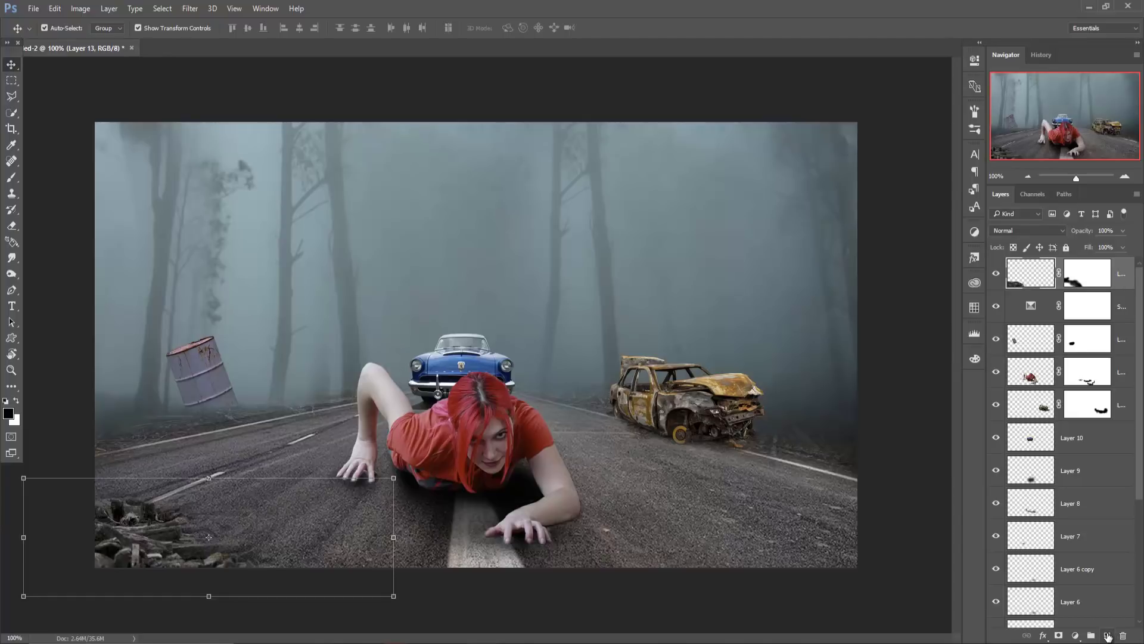
- Add a new layer on top and fill it with black
{"action": "left_click", "coordinate": [1107, 637]}
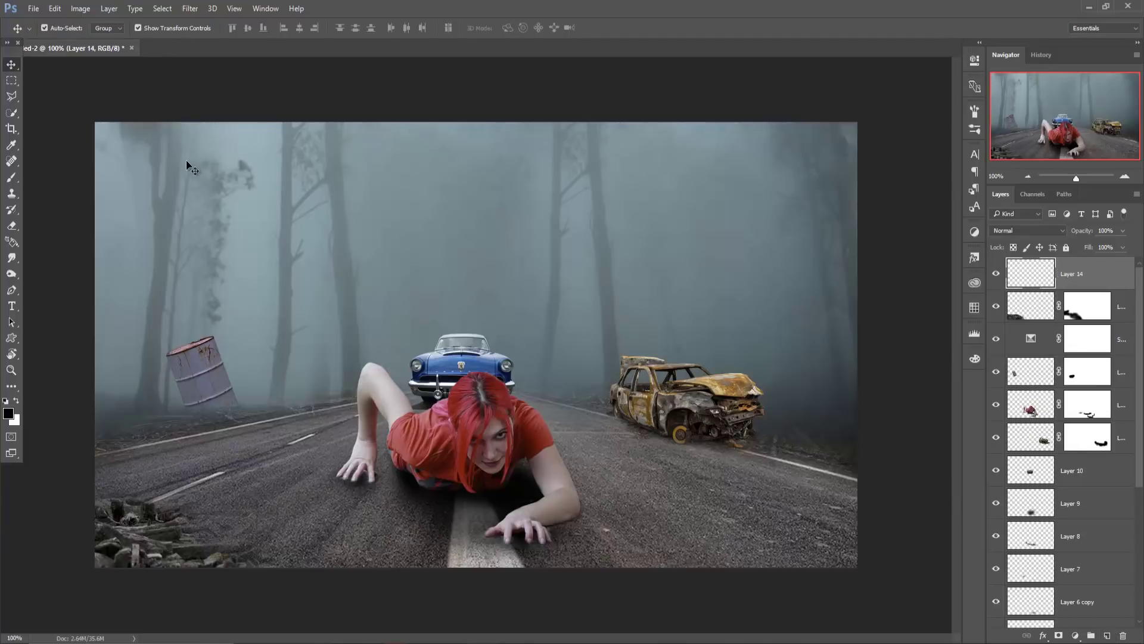
{"action": "left_click", "coordinate": [81, 9]}
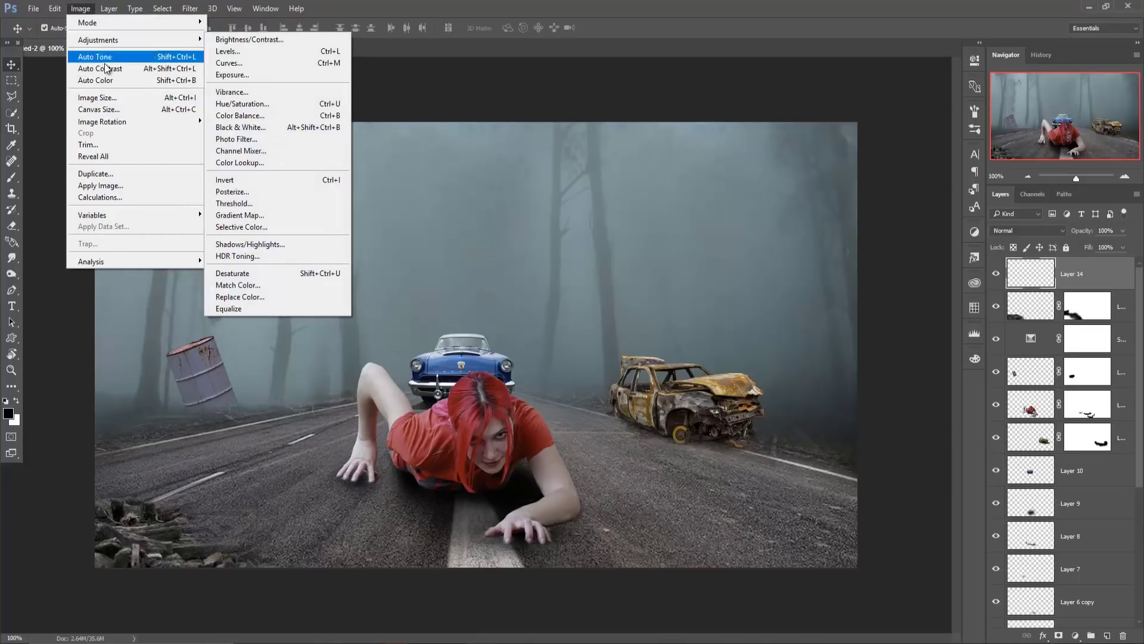
{"action": "mouse_move", "coordinate": [55, 9]}
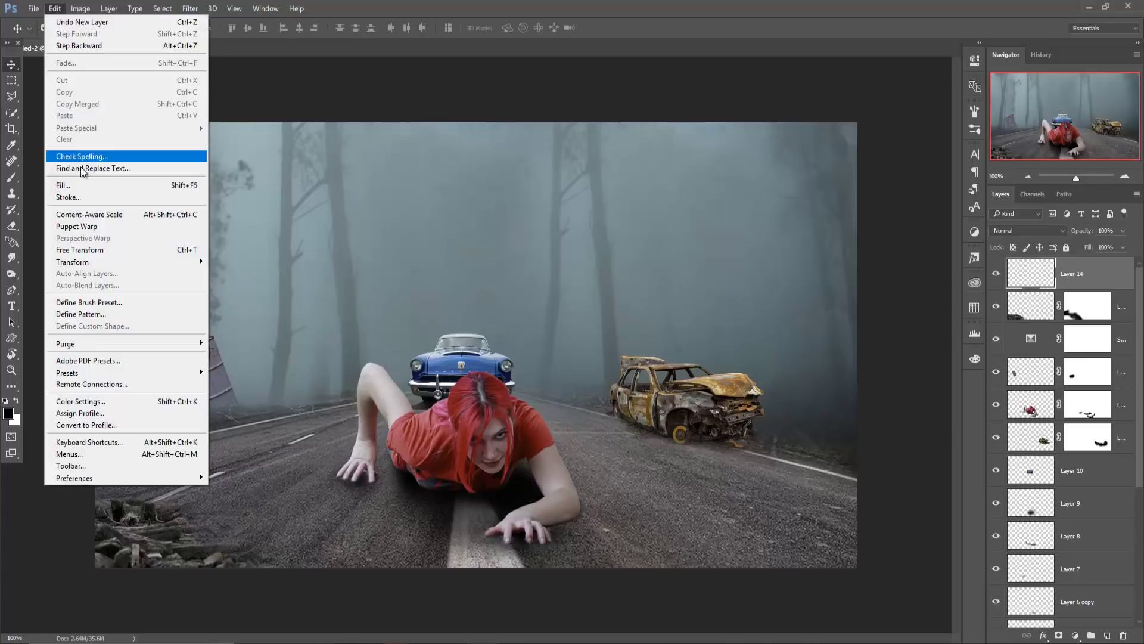
{"action": "left_click", "coordinate": [77, 184]}
{"action": "left_click", "coordinate": [800, 169]}
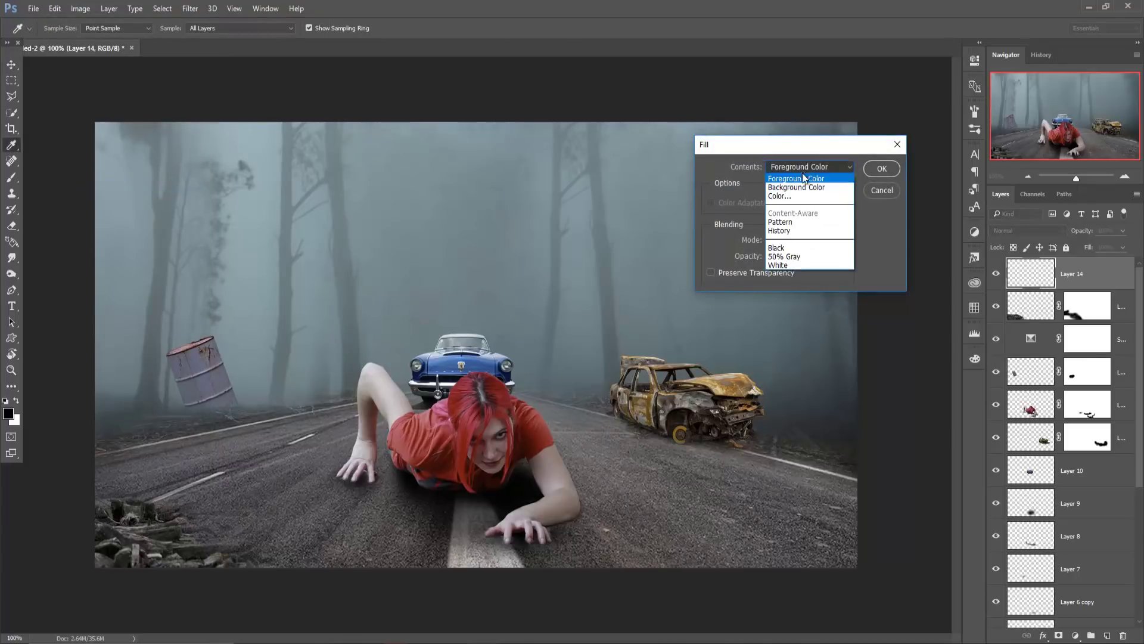
{"action": "left_click", "coordinate": [803, 196]}
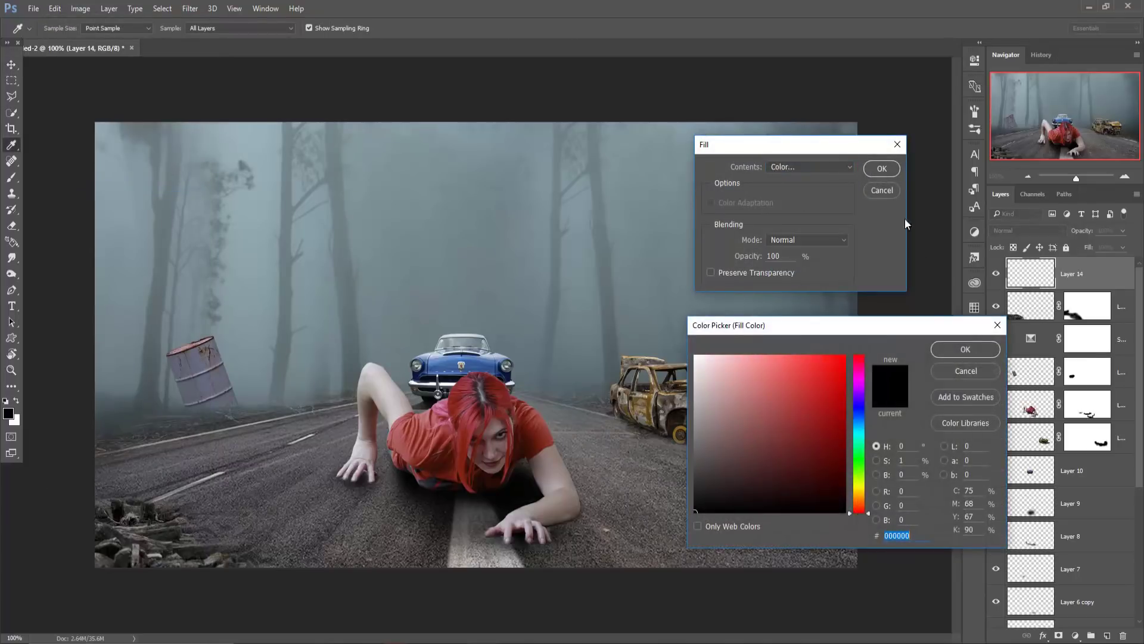
{"action": "left_click", "coordinate": [965, 349]}
{"action": "left_click", "coordinate": [881, 168]}
{"action": "key", "text": "v"}
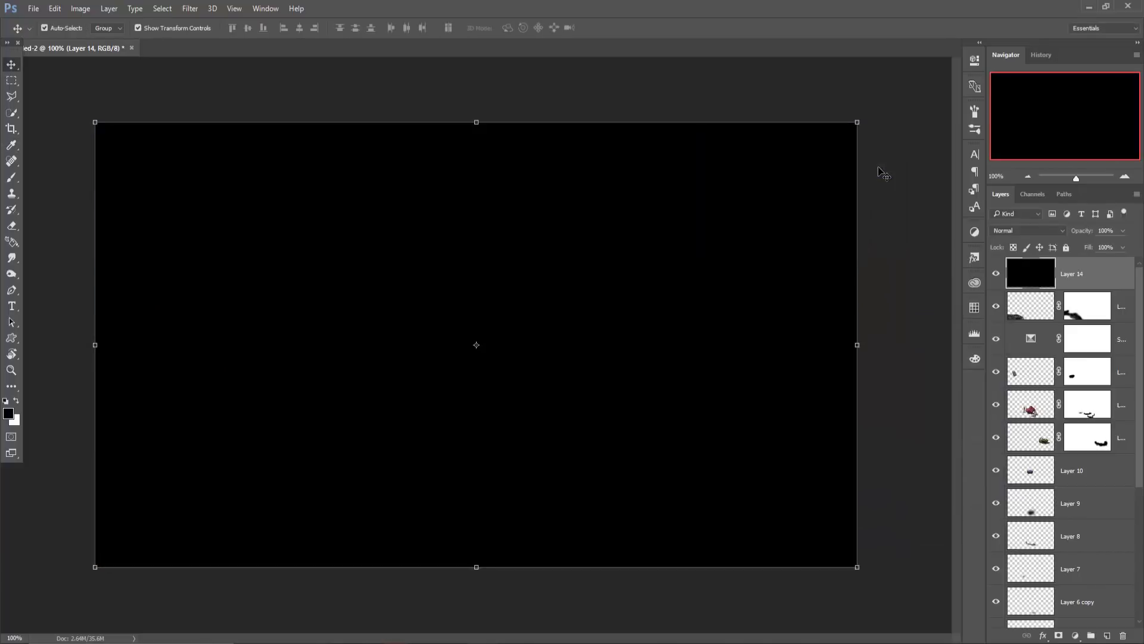
- Render a Lens Flare centred in the frame on the black layer
{"action": "left_click", "coordinate": [190, 8]}
{"action": "mouse_move", "coordinate": [202, 204]}
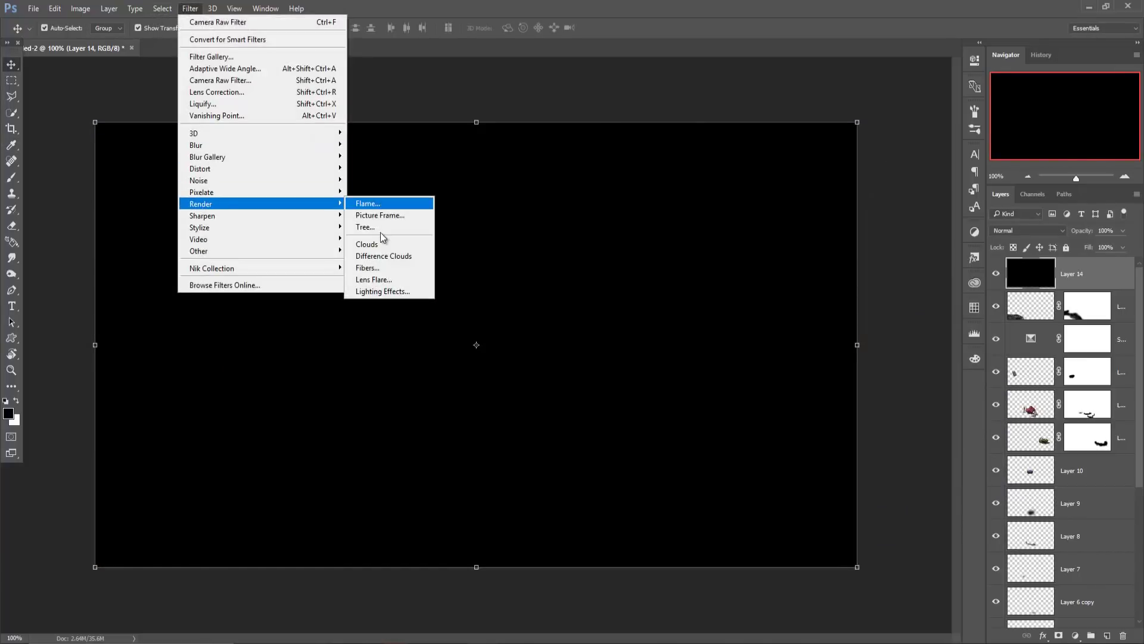
{"action": "left_click", "coordinate": [381, 280]}
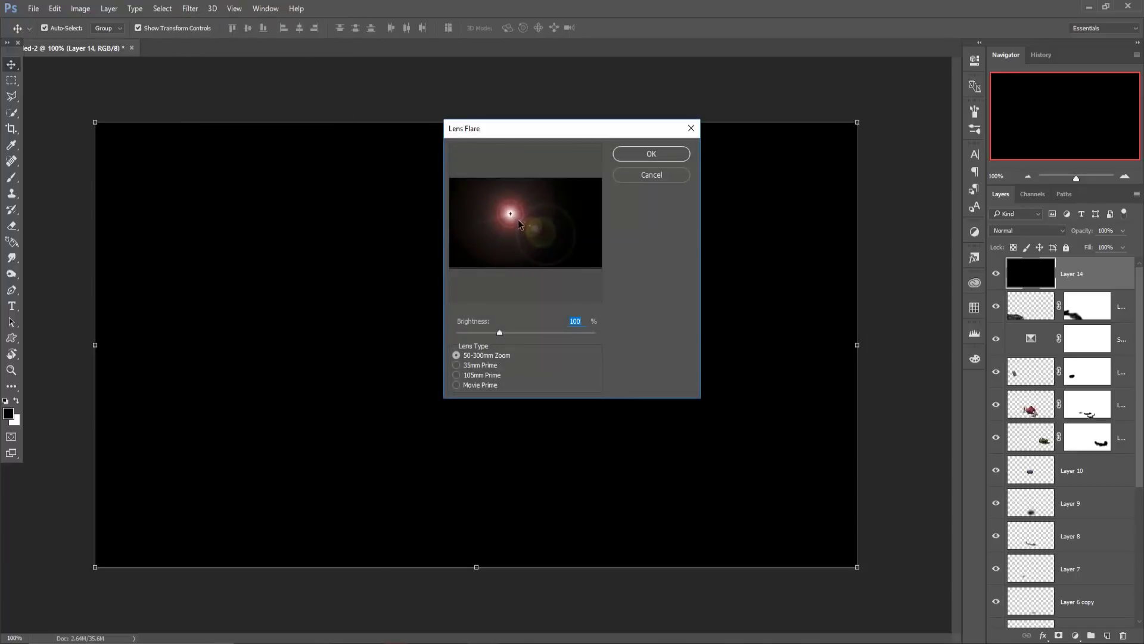
{"action": "left_click", "coordinate": [517, 217]}
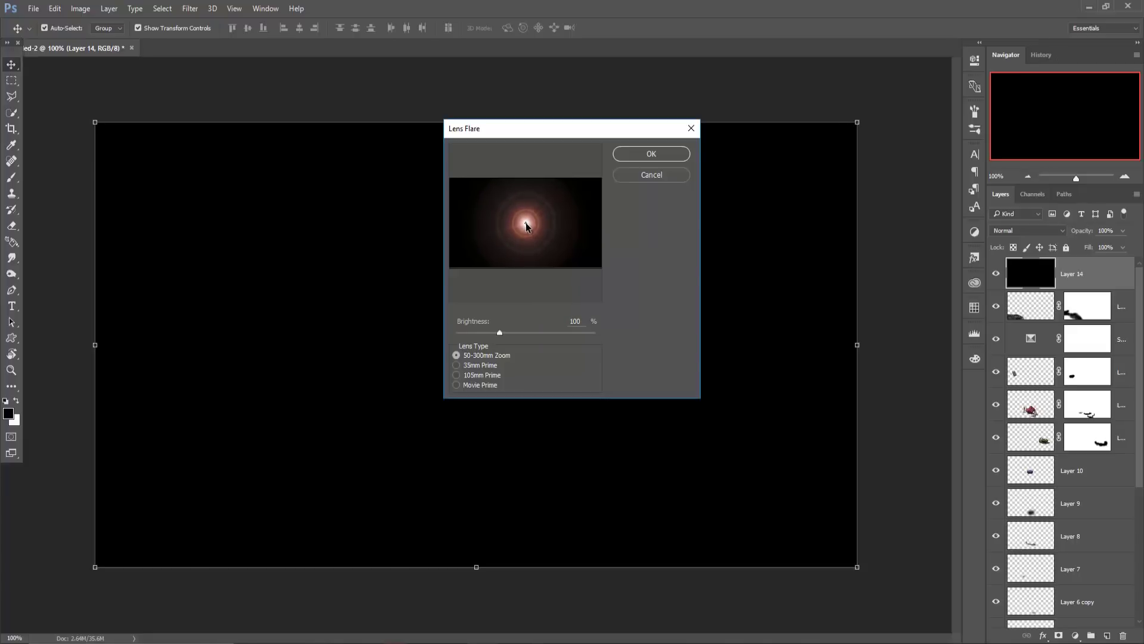
{"action": "left_click", "coordinate": [641, 154]}
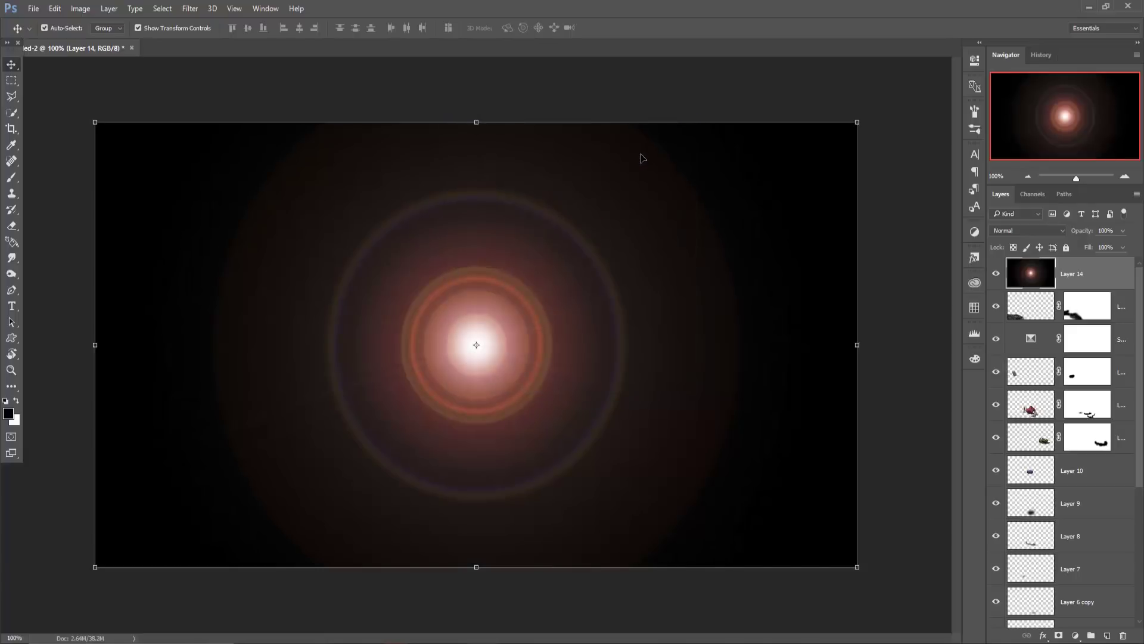
{"action": "left_click", "coordinate": [1001, 231]}
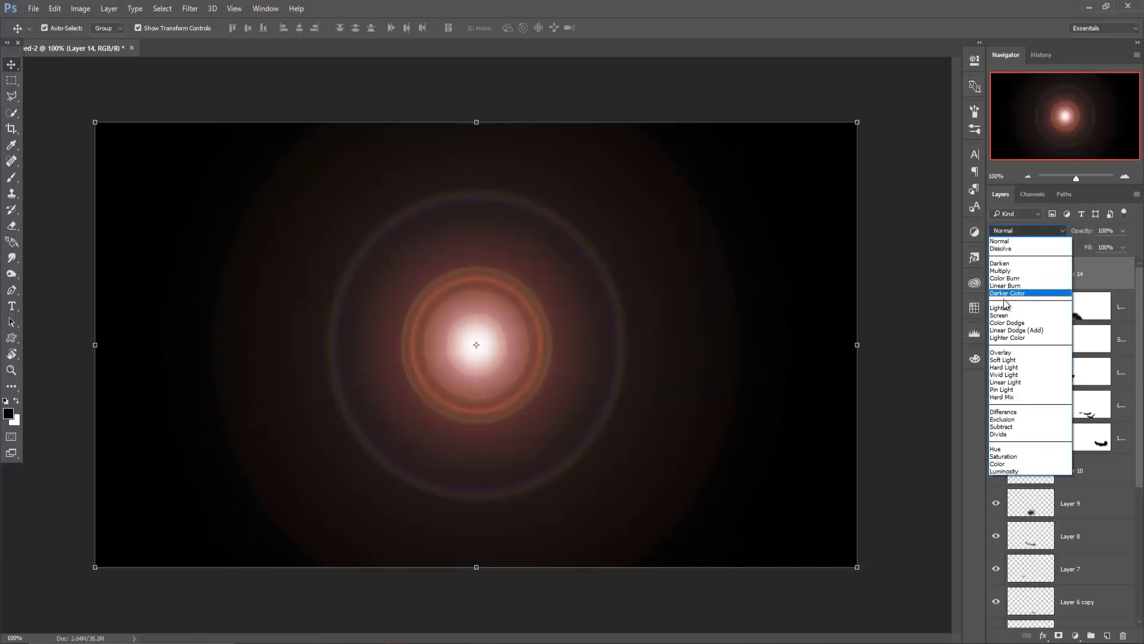
- Set Layer 14 to Screen and shrink the flare onto the blue car's left headlight
{"action": "left_click", "coordinate": [1002, 317]}
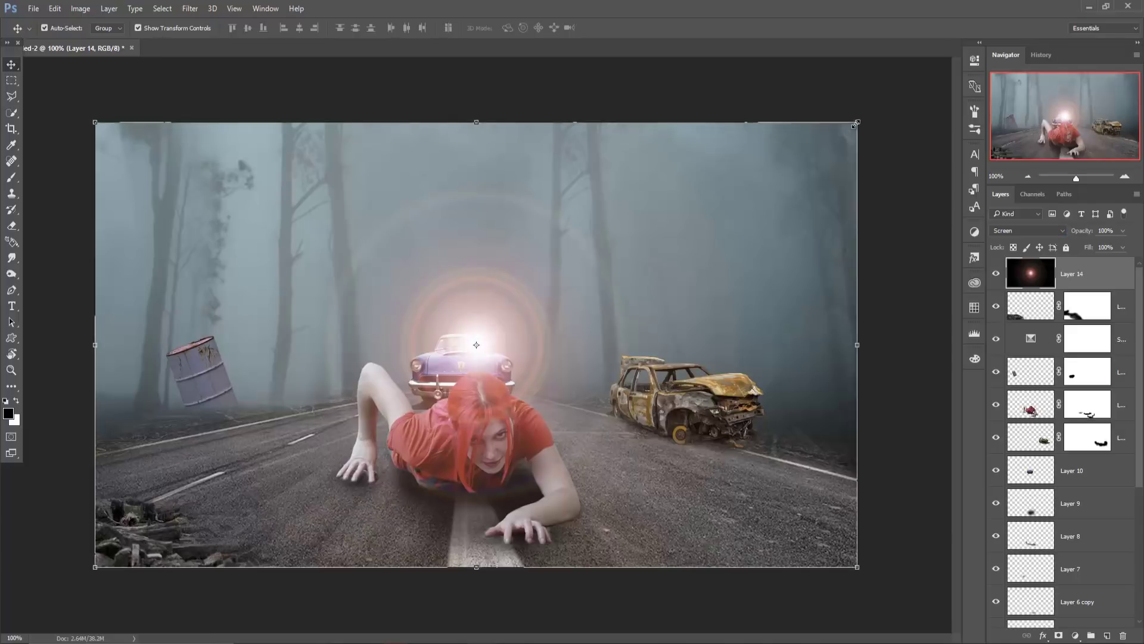
{"action": "left_click_drag", "start_coordinate": [855, 125], "coordinate": [605, 349]}
{"action": "left_click_drag", "start_coordinate": [486, 354], "coordinate": [422, 371]}
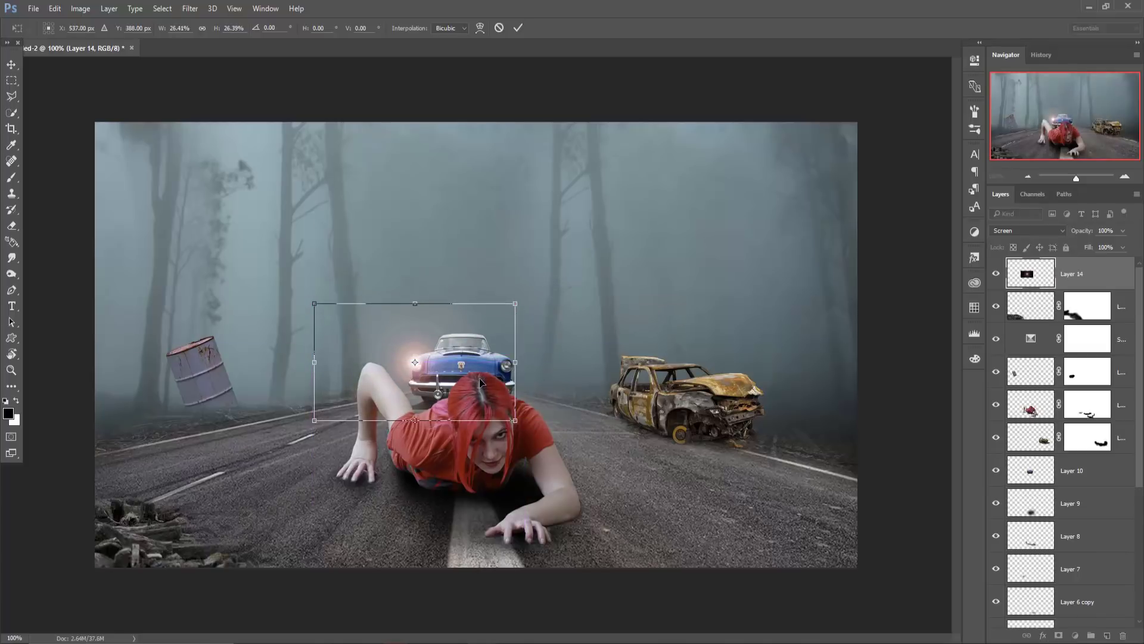
{"action": "key", "text": "Right"}
{"action": "key", "text": "Right"}
{"action": "key", "text": "Right"}
{"action": "key", "text": "Down"}
{"action": "key", "text": "Down"}
{"action": "key", "text": "Down"}
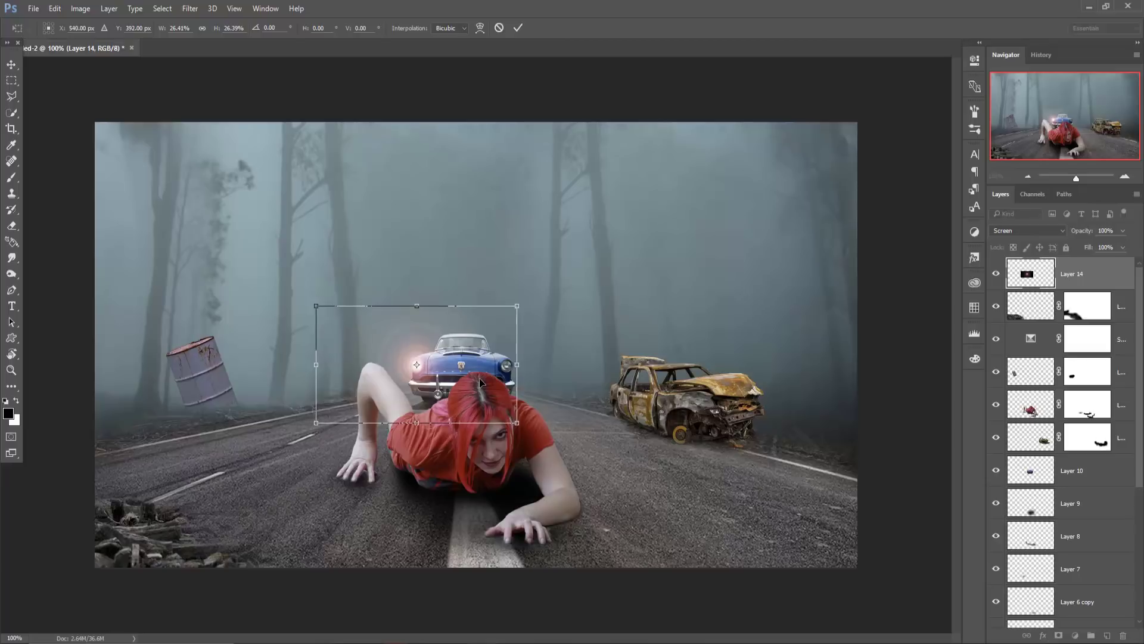
{"action": "key", "text": "Left"}
{"action": "left_click", "coordinate": [511, 24]}
- Duplicate the flare layer and nudge the copy right onto the right headlight
{"action": "right_click", "coordinate": [1095, 279]}
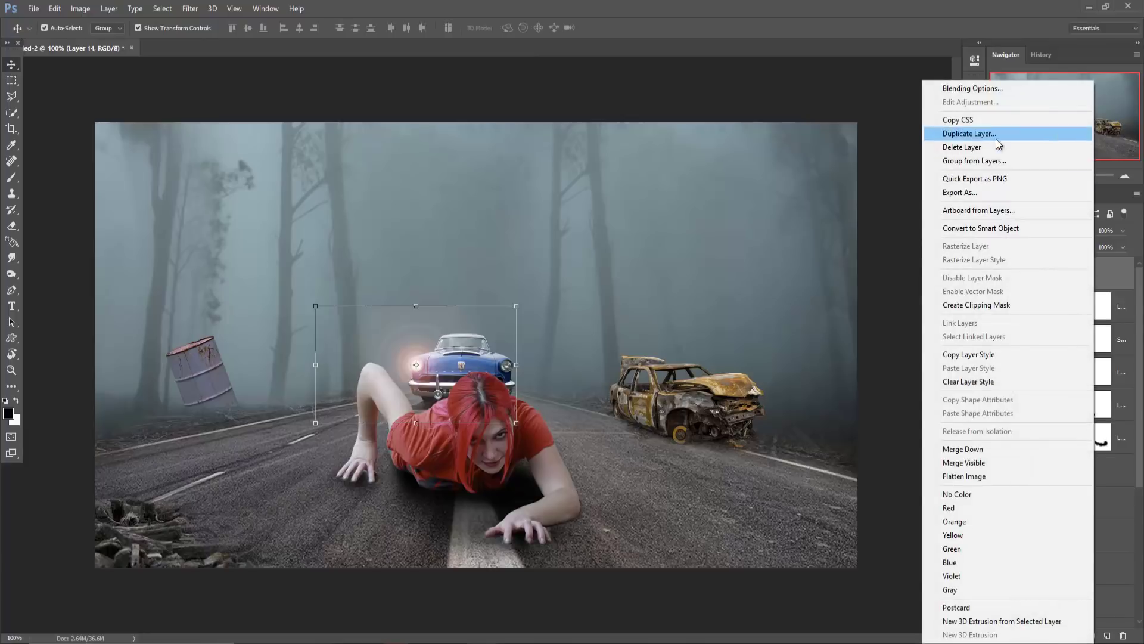
{"action": "left_click", "coordinate": [970, 134]}
{"action": "left_click", "coordinate": [679, 203]}
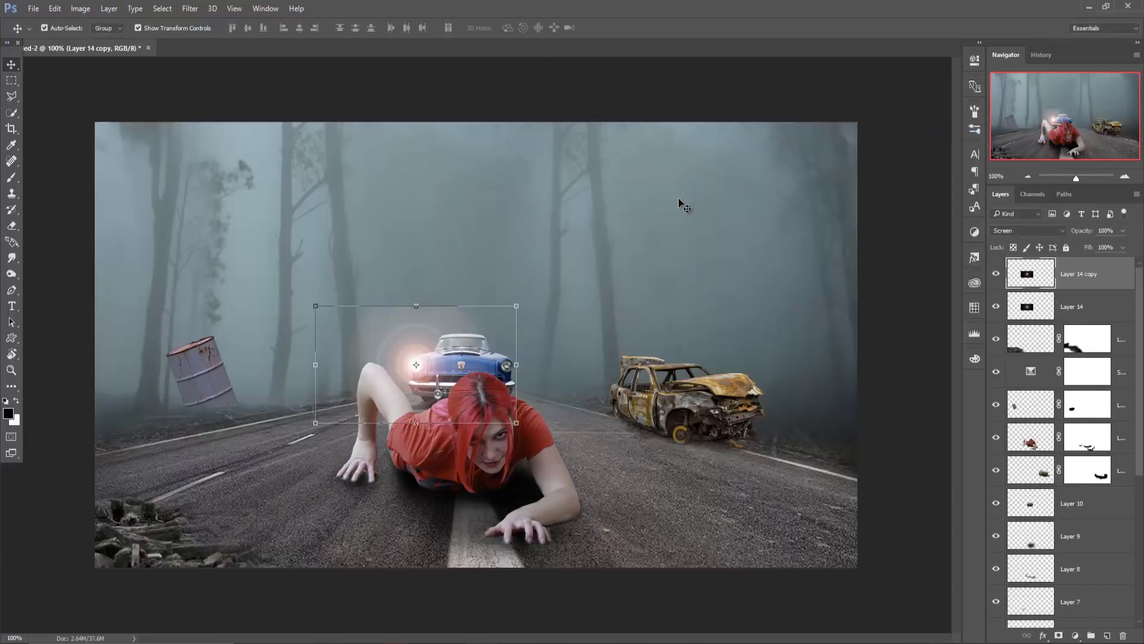
{"action": "key", "text": "Right"}
{"action": "key", "text": "Right"}
{"action": "key", "text": "Right"}
{"action": "key", "text": "Right"}
{"action": "key", "text": "Right"}
{"action": "key", "text": "Right"}
{"action": "key", "text": "Right"}
{"action": "key", "text": "Right"}
{"action": "key", "text": "Right"}
{"action": "key", "text": "Right"}
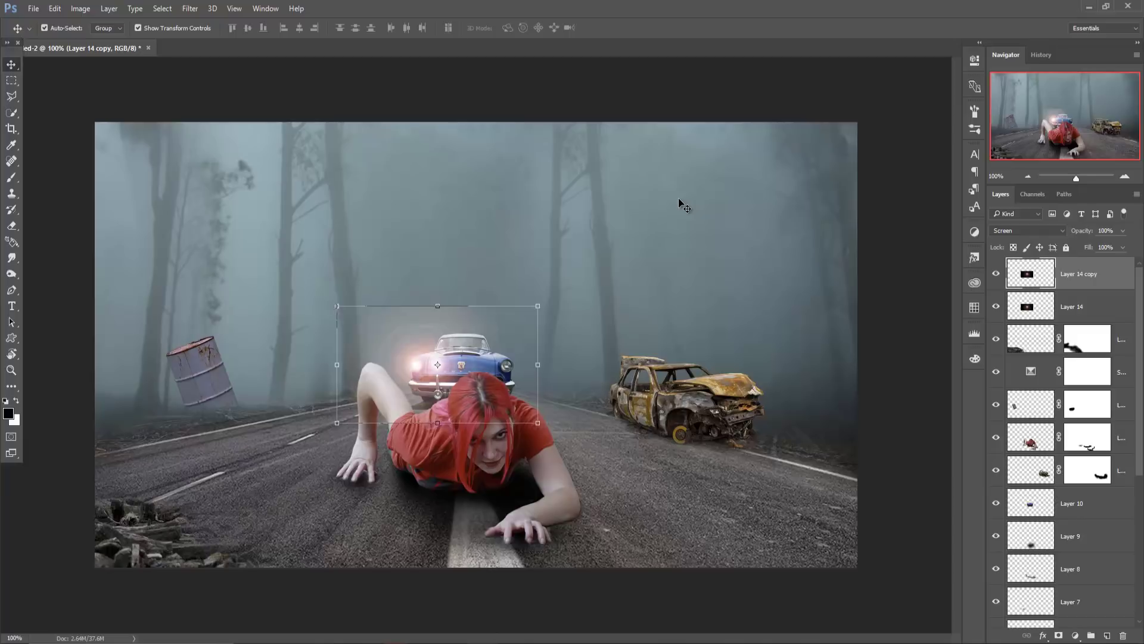
{"action": "key", "text": "Right"}
{"action": "key", "text": "Right"}
{"action": "key", "text": "Right"}
{"action": "key", "text": "Right"}
{"action": "key", "text": "Right"}
{"action": "key", "text": "Right"}
{"action": "key", "text": "Right"}
{"action": "key", "text": "Right"}
{"action": "key", "text": "Right"}
{"action": "key", "text": "Right"}
{"action": "key", "text": "Right"}
{"action": "key", "text": "Right"}
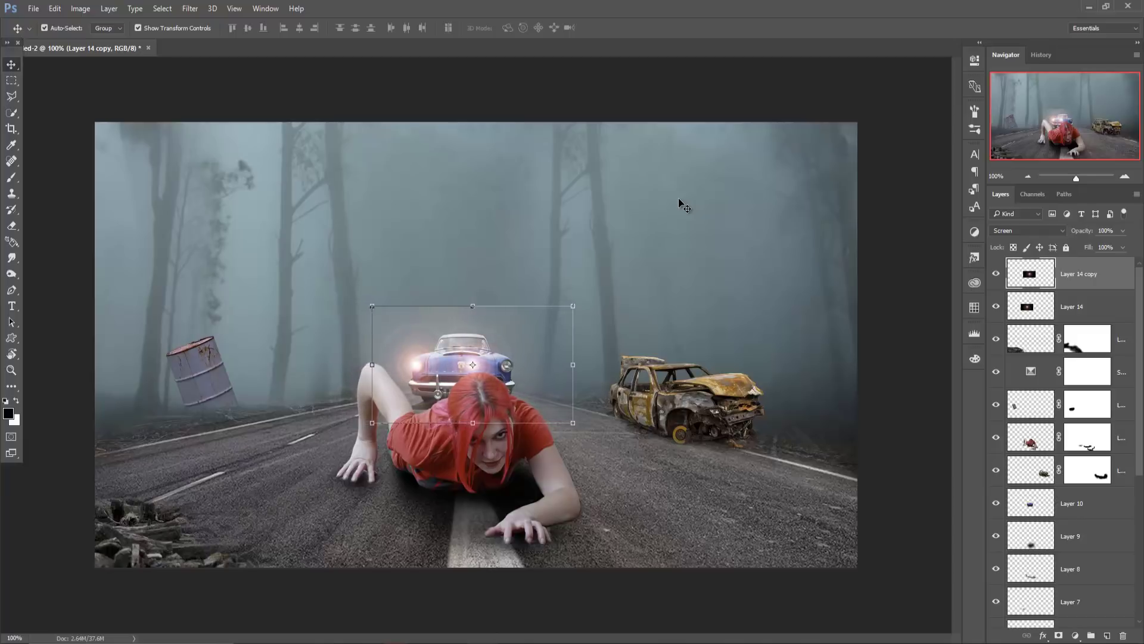
{"action": "key", "text": "Right"}
{"action": "key", "text": "Right"}
{"action": "key", "text": "Right"}
{"action": "key", "text": "Right"}
{"action": "key", "text": "Right"}
{"action": "key", "text": "Right"}
{"action": "key", "text": "Right"}
{"action": "key", "text": "Right"}
{"action": "key", "text": "Right"}
{"action": "key", "text": "Right"}
{"action": "key", "text": "Right"}
{"action": "key", "text": "Right"}
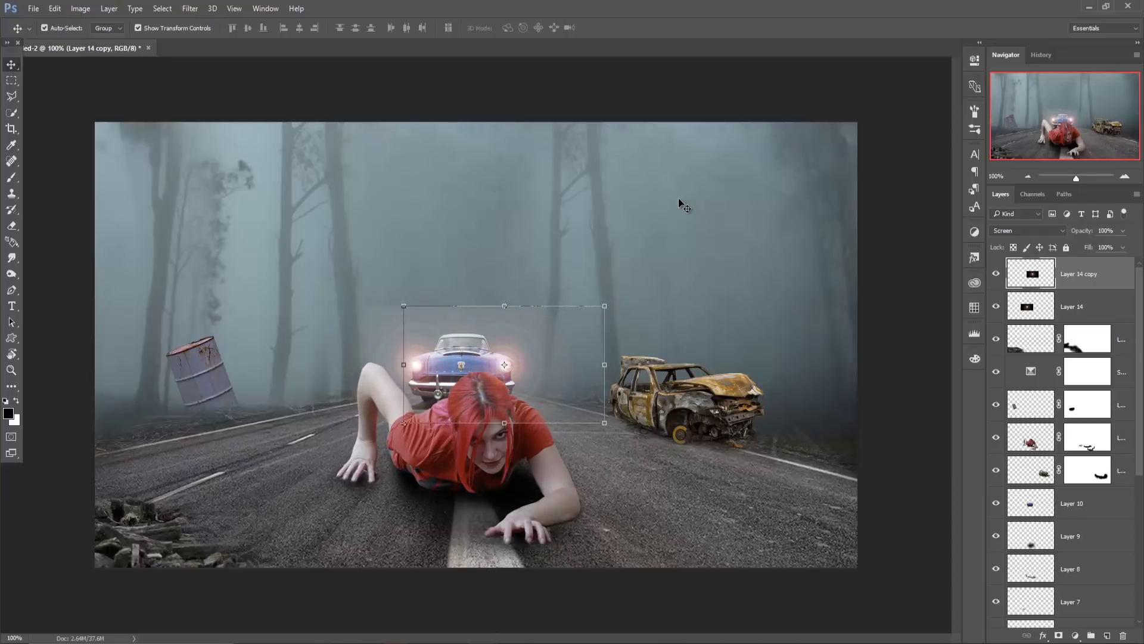
{"action": "key", "text": "Right"}
{"action": "key", "text": "Right"}
{"action": "key", "text": "Right"}
{"action": "key", "text": "Right"}
{"action": "key", "text": "Right"}
{"action": "key", "text": "Right"}
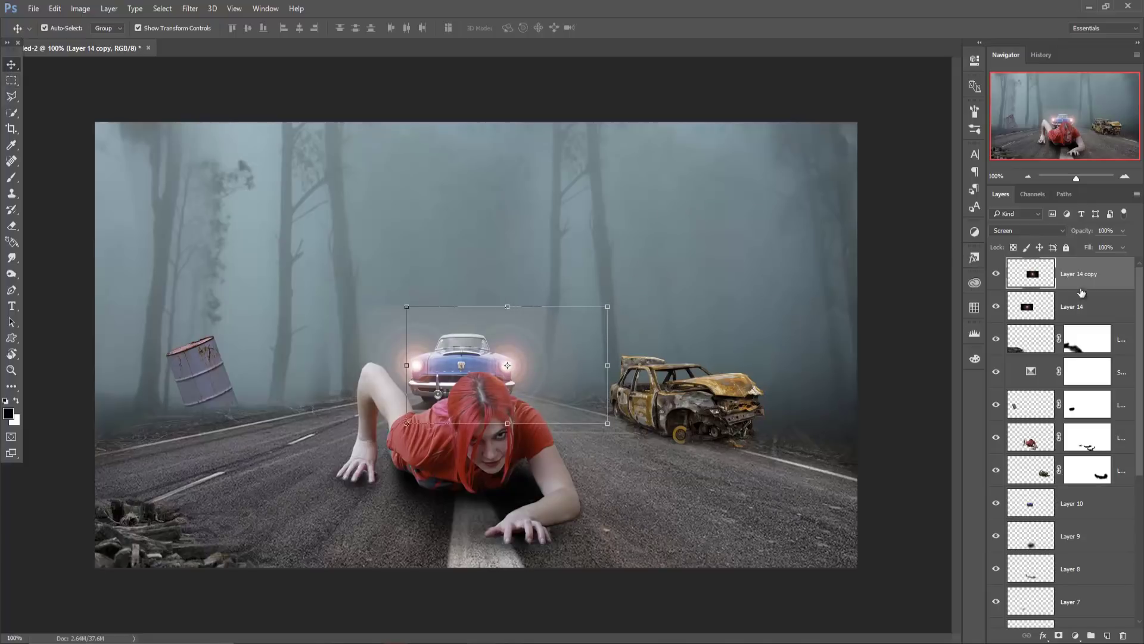
- Merge the two flare layers into one layer set to Screen blending
{"action": "left_click", "coordinate": [1096, 304], "text": "shift"}
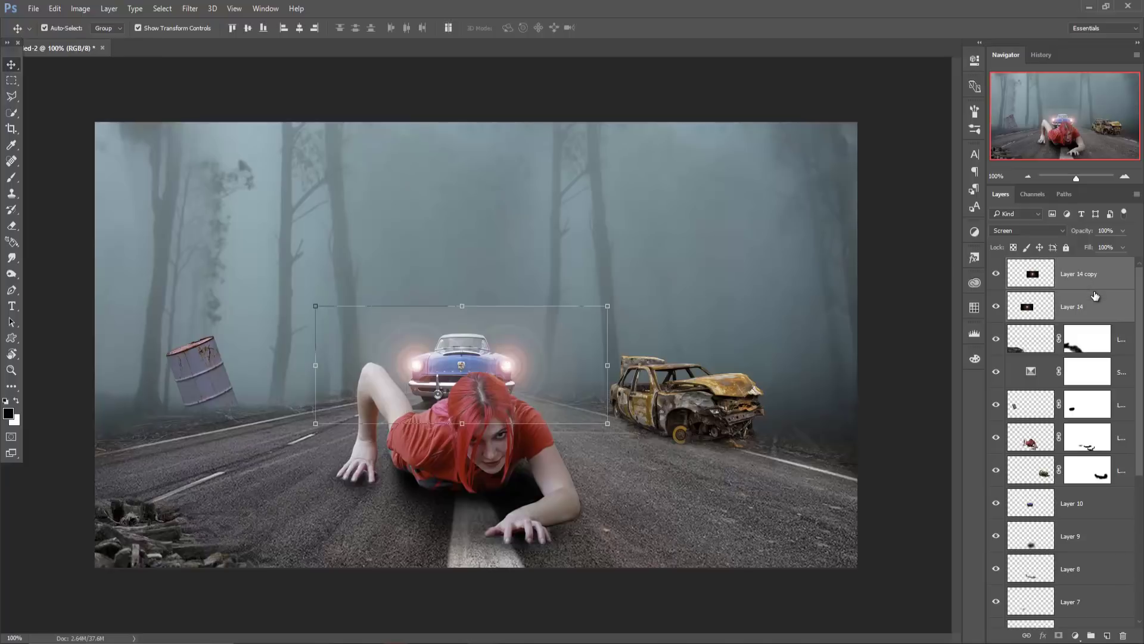
{"action": "right_click", "coordinate": [1102, 278]}
{"action": "left_click", "coordinate": [971, 452]}
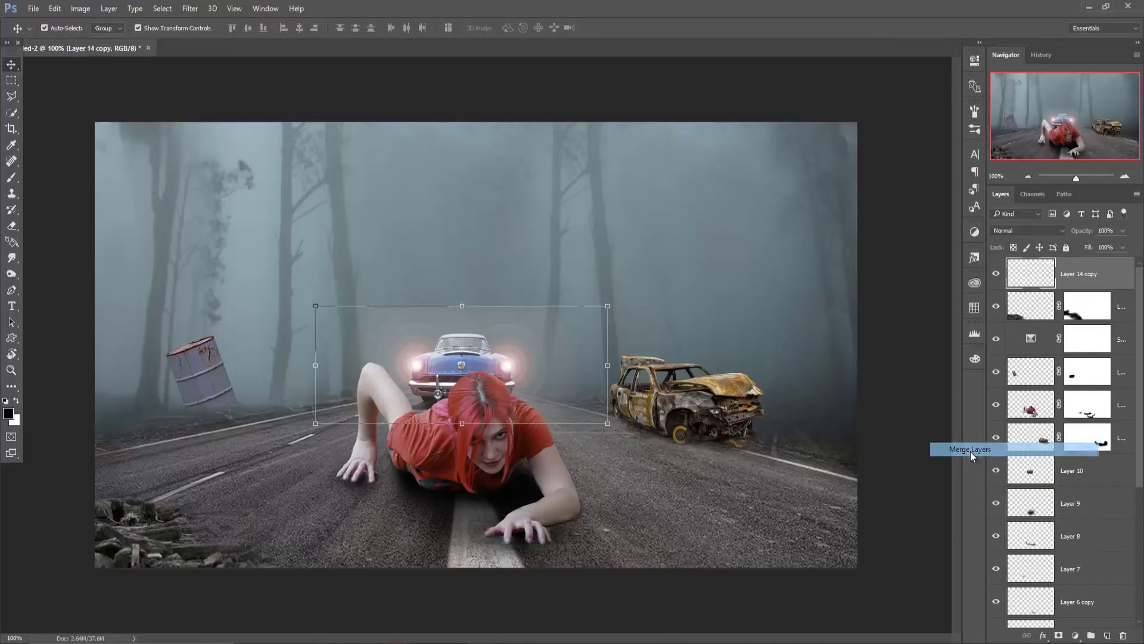
{"action": "left_click", "coordinate": [1035, 231]}
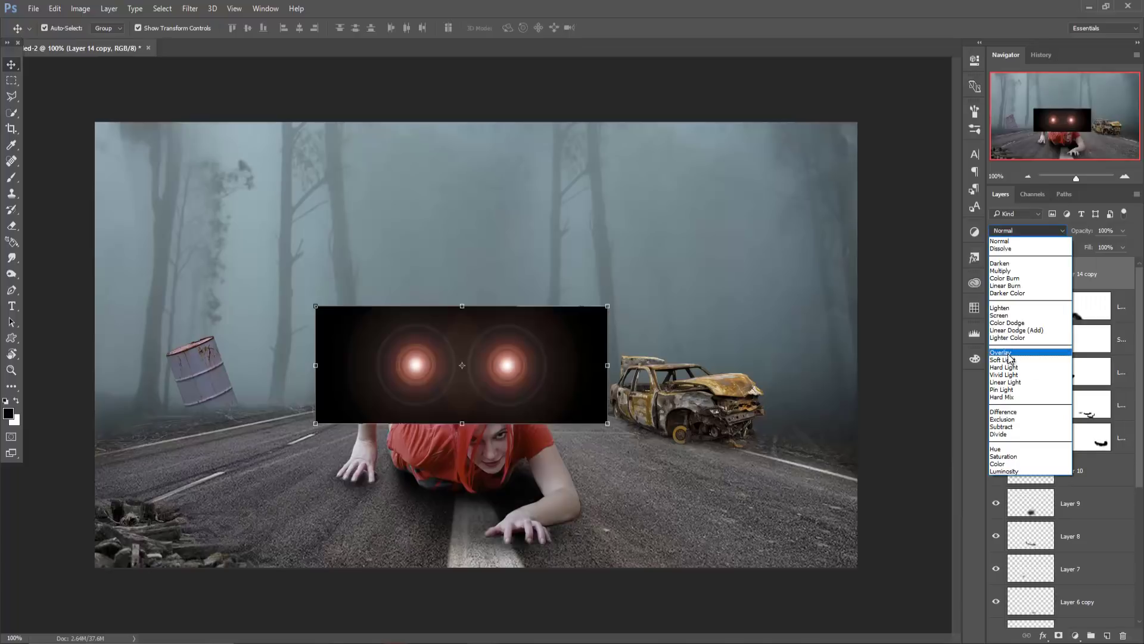
{"action": "left_click", "coordinate": [1007, 316]}
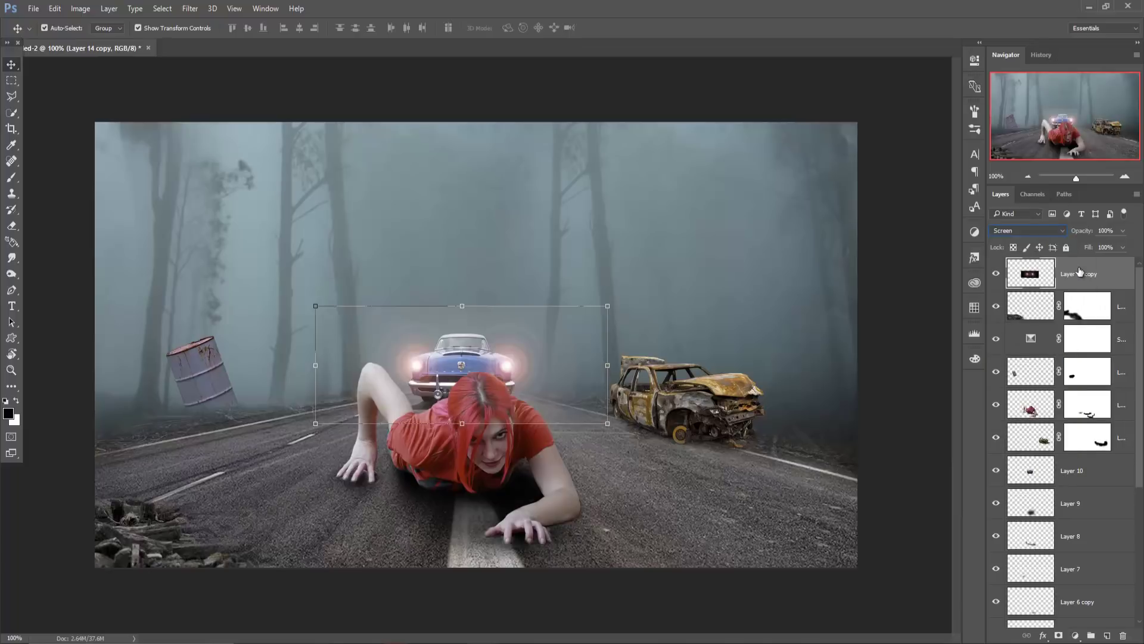
- Add a mask and paint away the stray flare glow in the fog around the car
{"action": "left_click", "coordinate": [1059, 636]}
{"action": "left_click", "coordinate": [11, 177]}
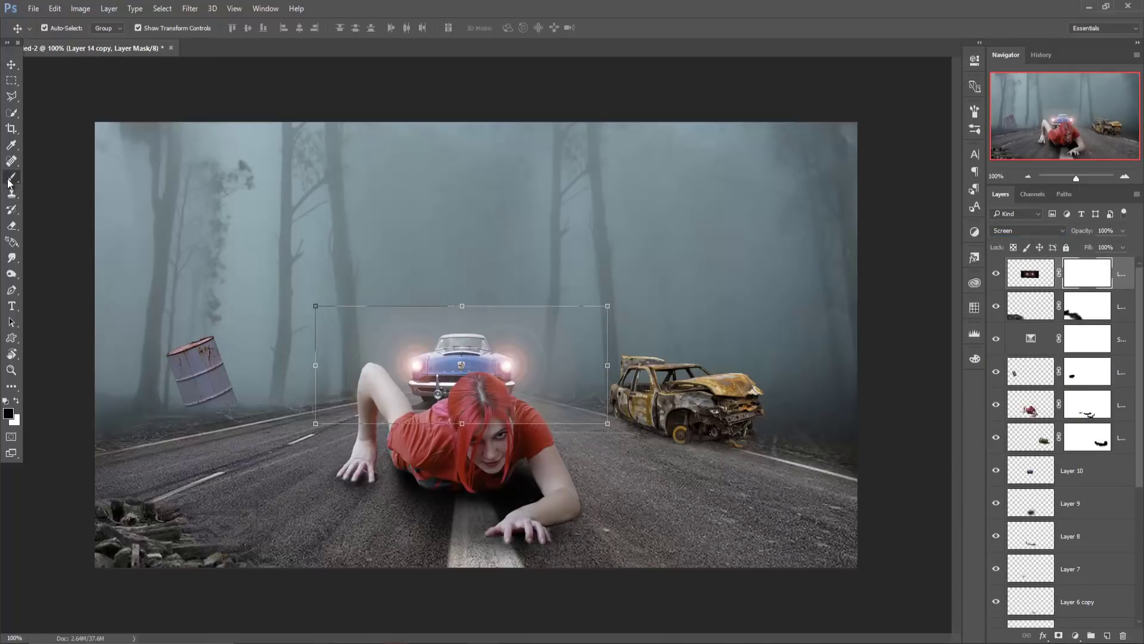
{"action": "mouse_move", "coordinate": [274, 278]}
{"action": "left_mouse_down"}
{"action": "mouse_move", "coordinate": [416, 273]}
{"action": "mouse_move", "coordinate": [319, 294]}
{"action": "mouse_move", "coordinate": [542, 294]}
{"action": "left_mouse_up"}
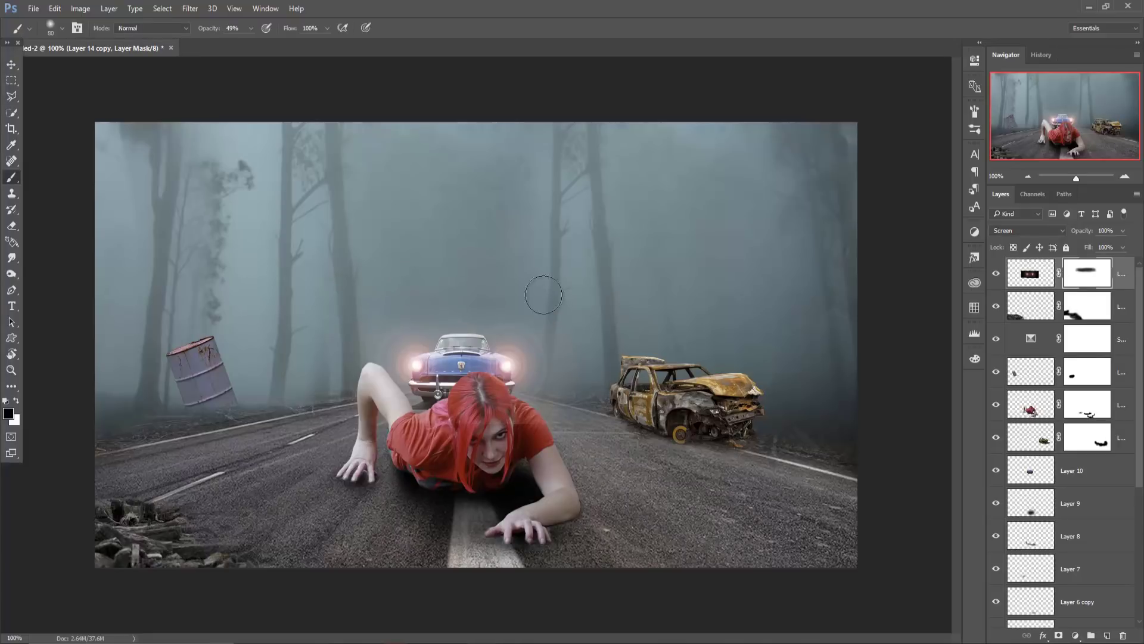
{"action": "mouse_move", "coordinate": [590, 373]}
{"action": "left_mouse_down"}
{"action": "mouse_move", "coordinate": [578, 427]}
{"action": "mouse_move", "coordinate": [338, 440]}
{"action": "mouse_move", "coordinate": [327, 319]}
{"action": "mouse_move", "coordinate": [331, 374]}
{"action": "left_mouse_up"}
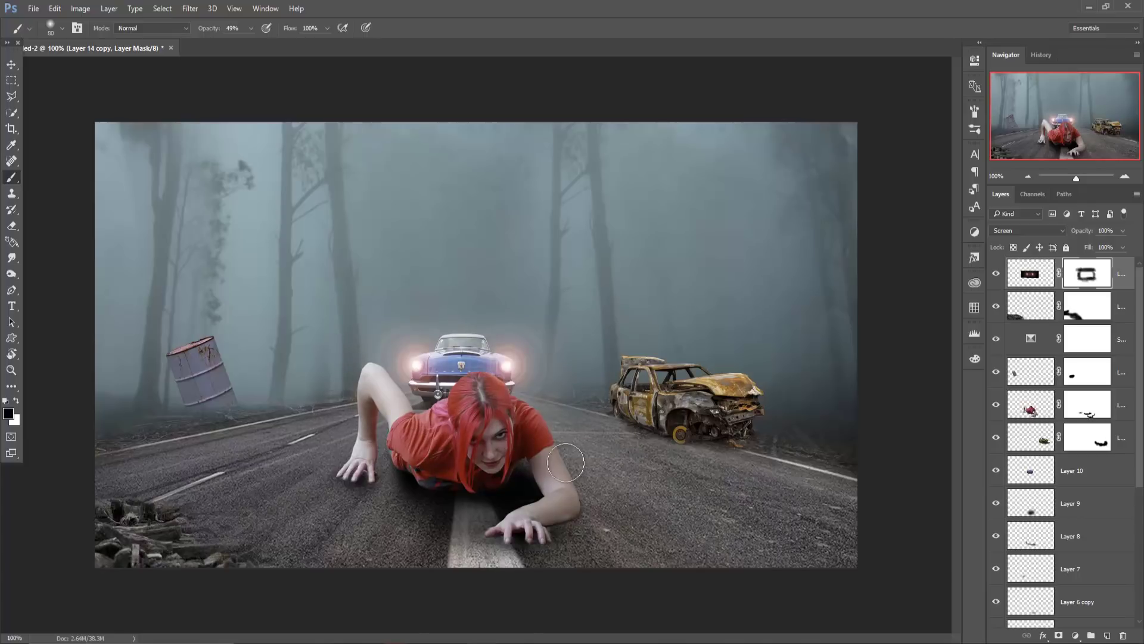
{"action": "left_click", "coordinate": [13, 66]}
- Select Layer 3 copy, adding then removing a trial empty layer and an extra mask
{"action": "scroll", "coordinate": [1082, 523], "scroll_direction": "down", "scroll_amount": 2}
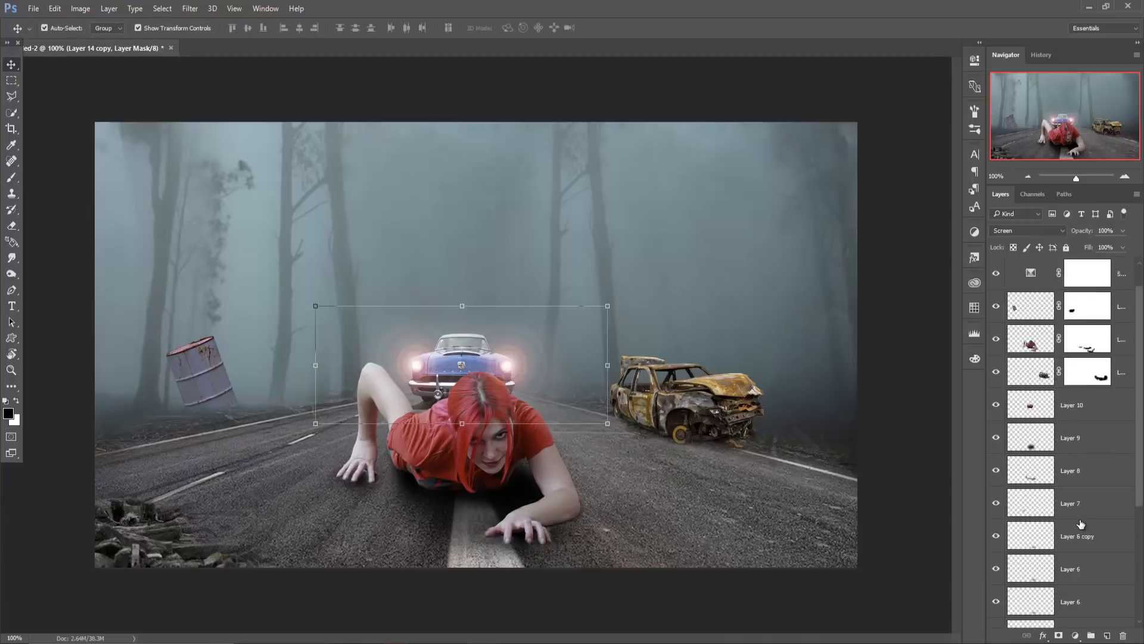
{"action": "scroll", "coordinate": [1082, 523], "scroll_direction": "down", "scroll_amount": 3}
{"action": "scroll", "coordinate": [1082, 523], "scroll_direction": "up", "scroll_amount": 1}
{"action": "left_click", "coordinate": [1126, 512]}
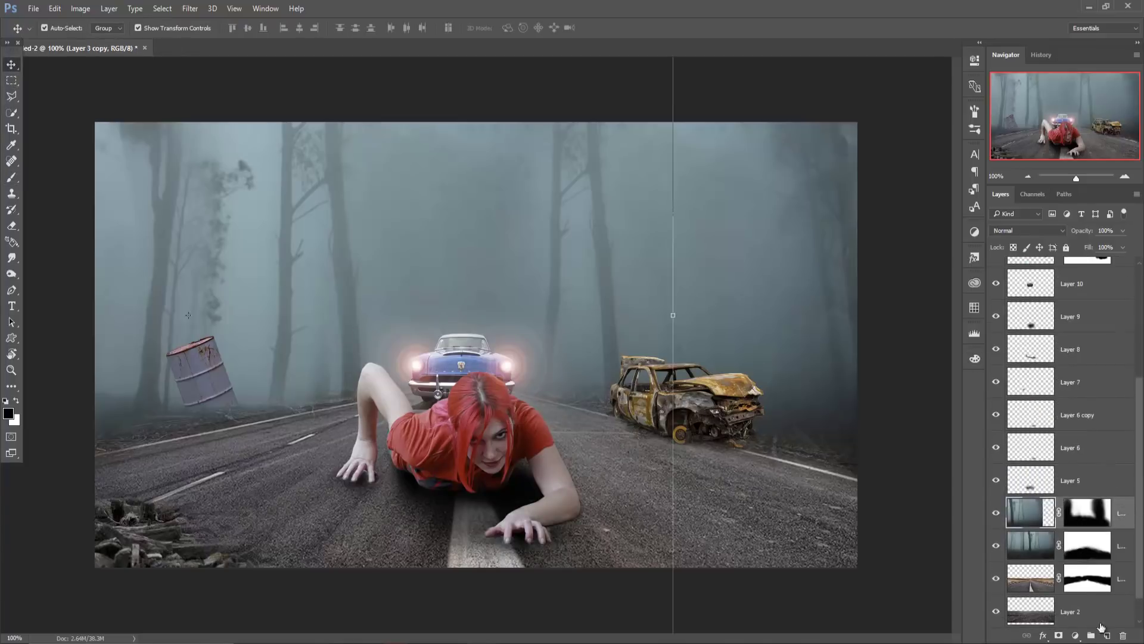
{"action": "left_click", "coordinate": [1108, 635]}
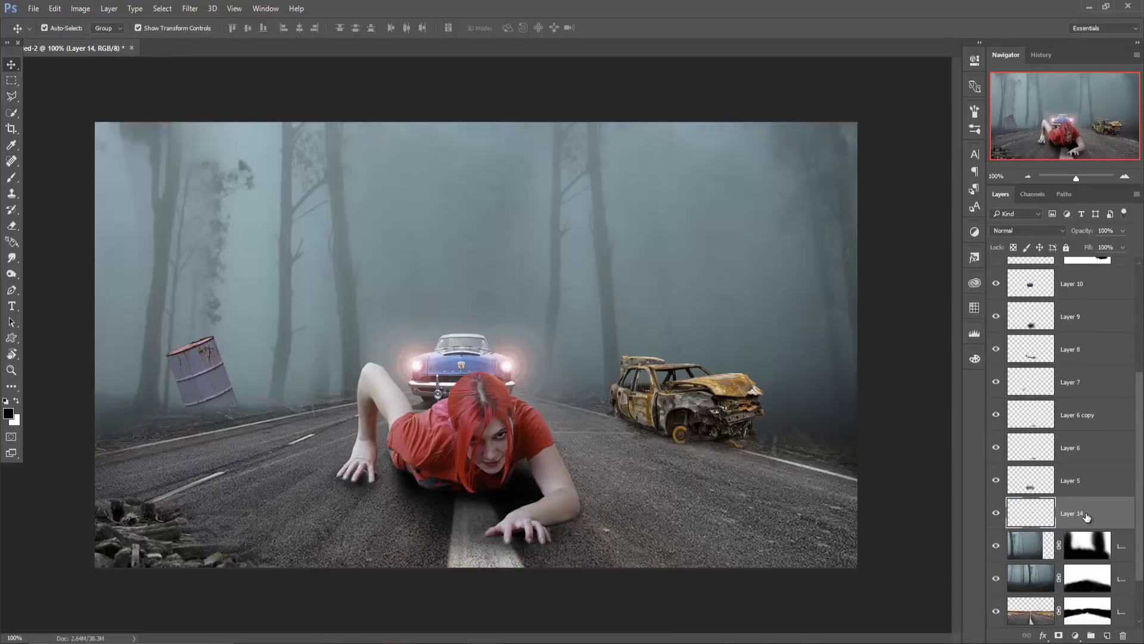
{"action": "key", "text": "Delete"}
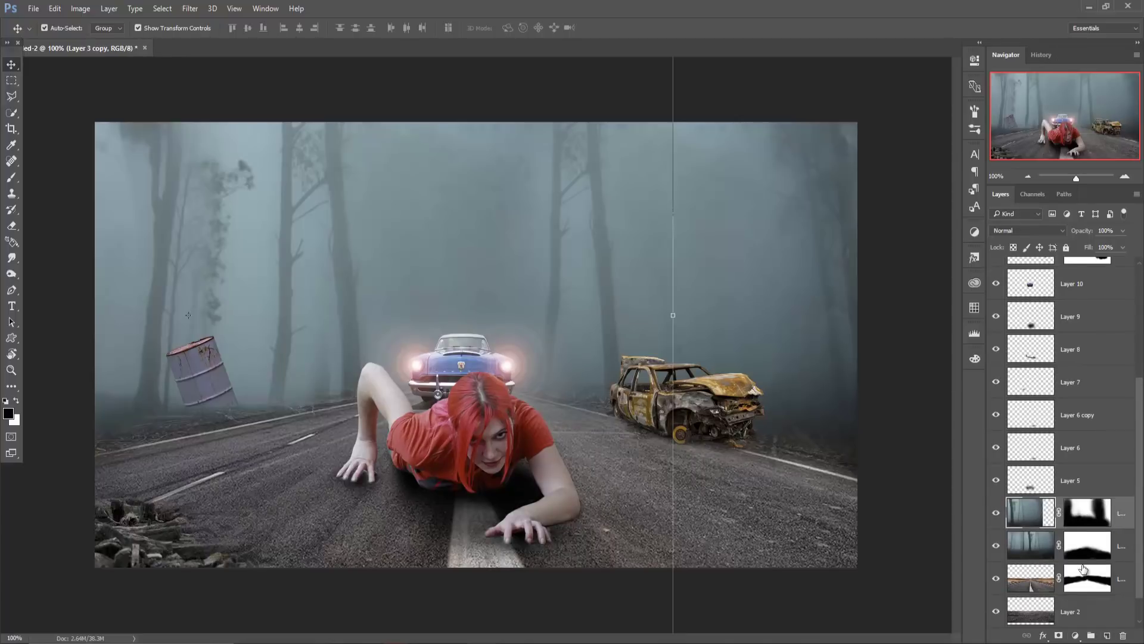
{"action": "left_click", "coordinate": [1058, 636]}
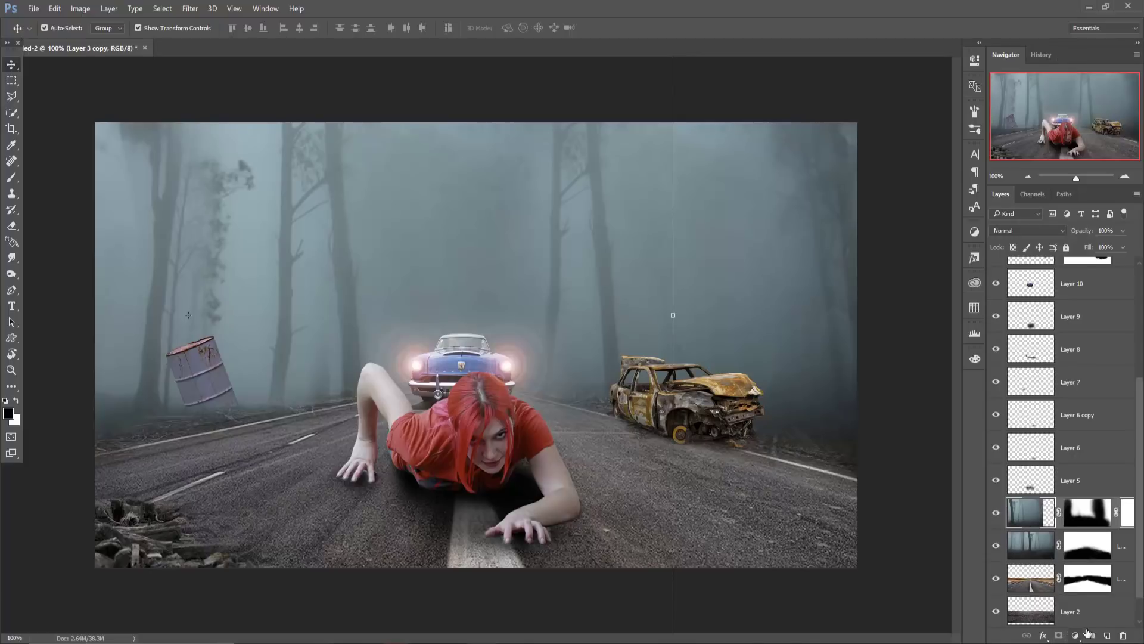
{"action": "key", "text": "ctrl+z"}
- Add a Curves adjustment and bend its midpoint down to darken the composite
{"action": "left_click", "coordinate": [1076, 637]}
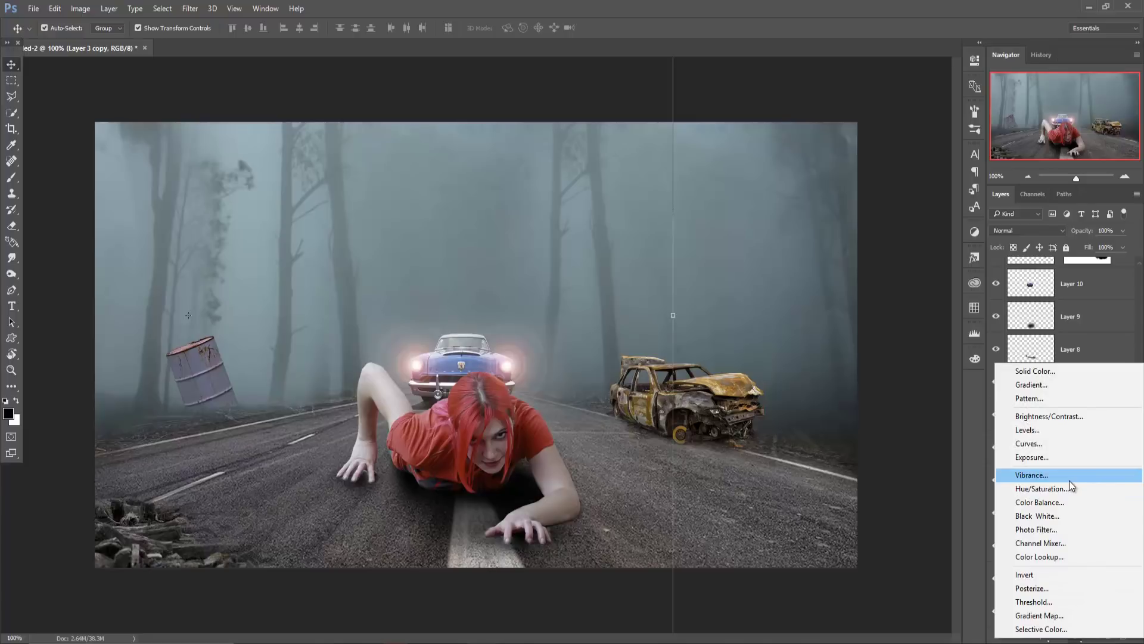
{"action": "left_click", "coordinate": [1069, 445]}
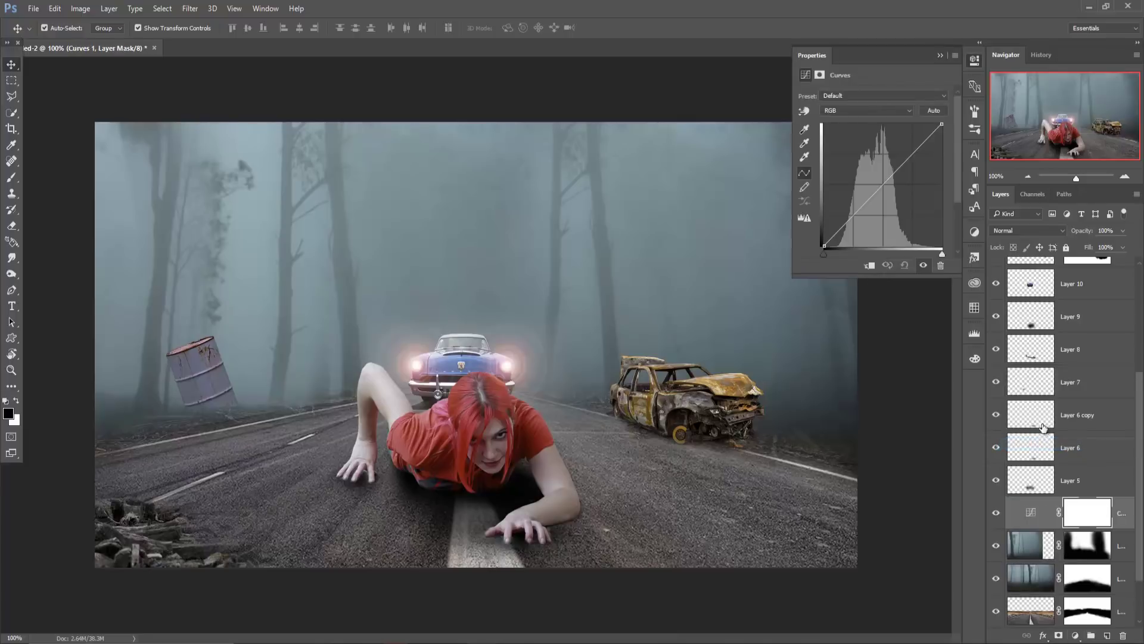
{"action": "left_click_drag", "start_coordinate": [883, 185], "coordinate": [894, 188]}
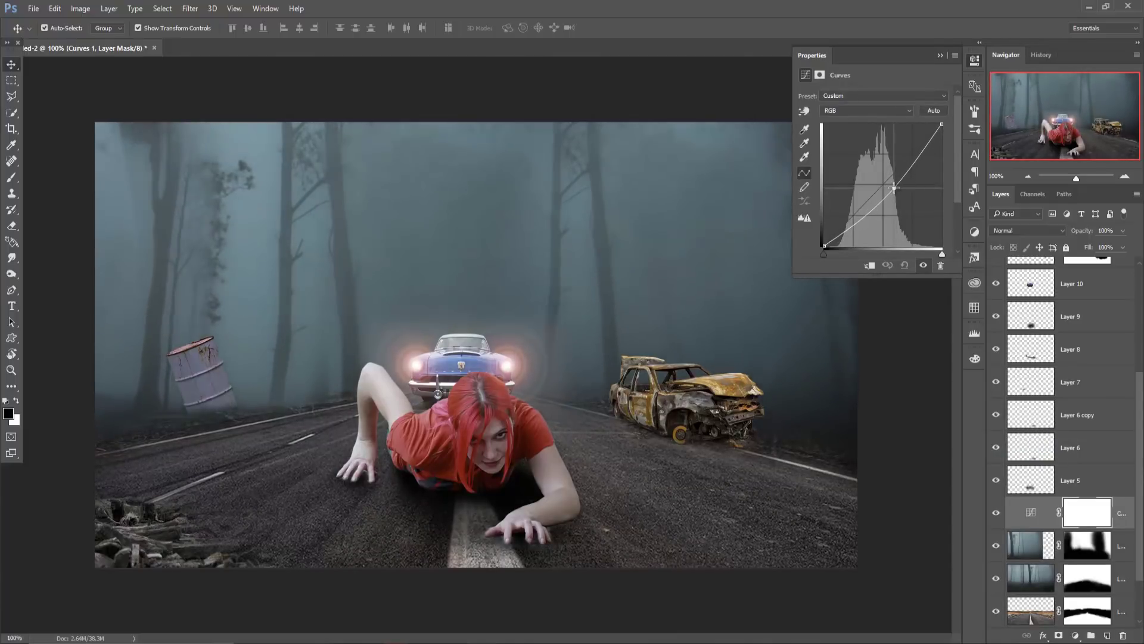
{"action": "left_click_drag", "start_coordinate": [896, 187], "coordinate": [897, 188]}
{"action": "left_click", "coordinate": [941, 56]}
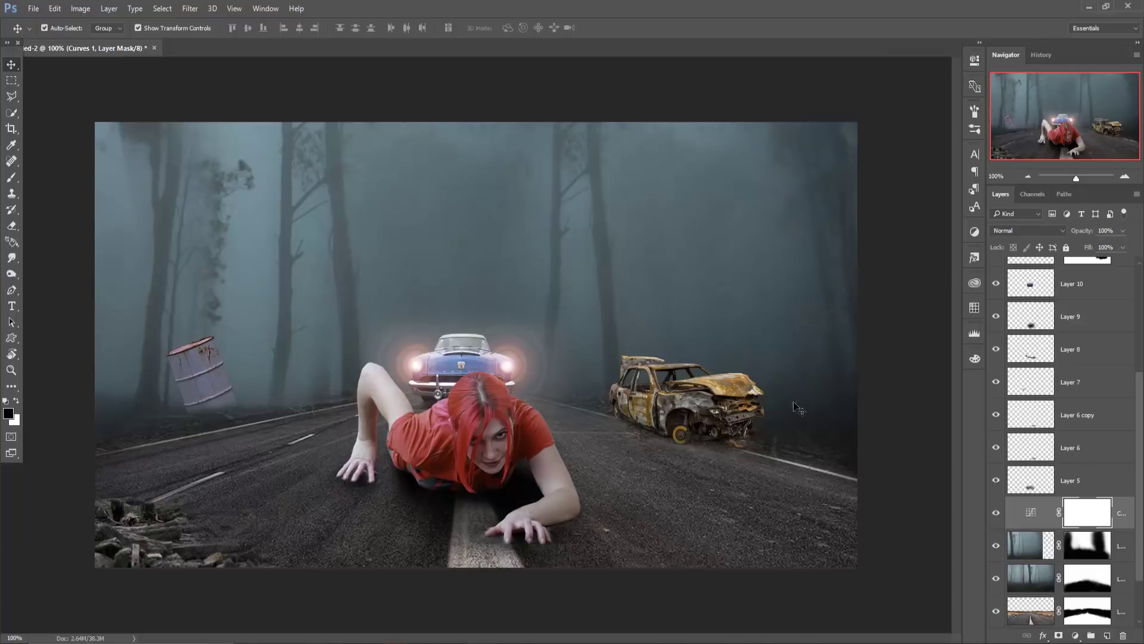
- On a new layer beneath Curves, paint a light peach glow with a 600 px soft brush
{"action": "left_click", "coordinate": [1124, 547]}
{"action": "left_click", "coordinate": [1107, 636]}
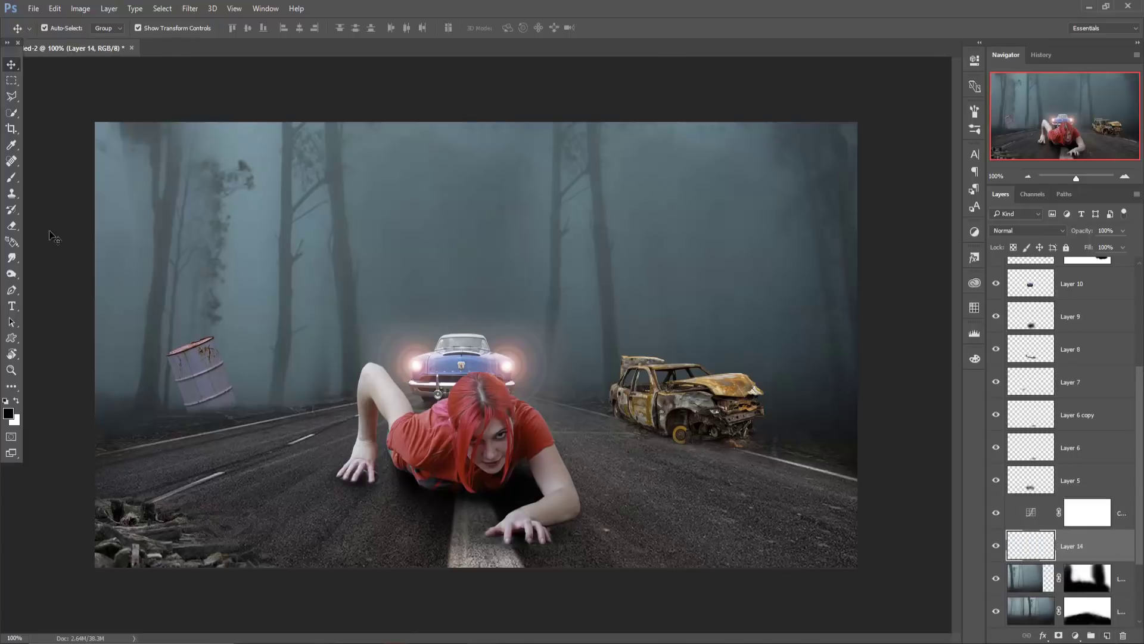
{"action": "left_click", "coordinate": [12, 178]}
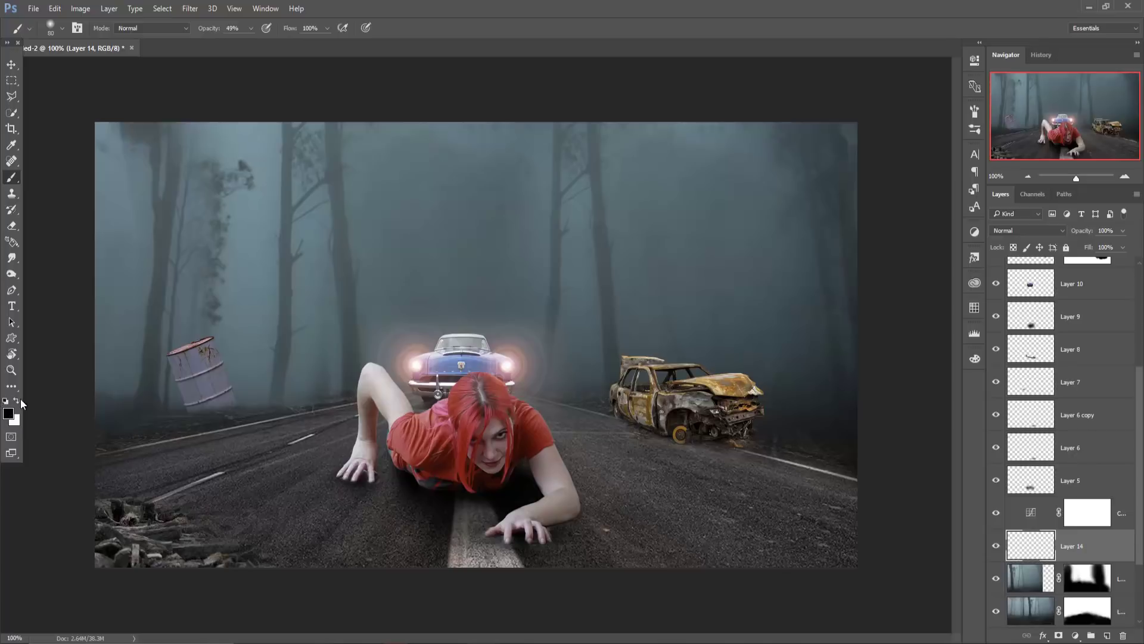
{"action": "left_click", "coordinate": [9, 413]}
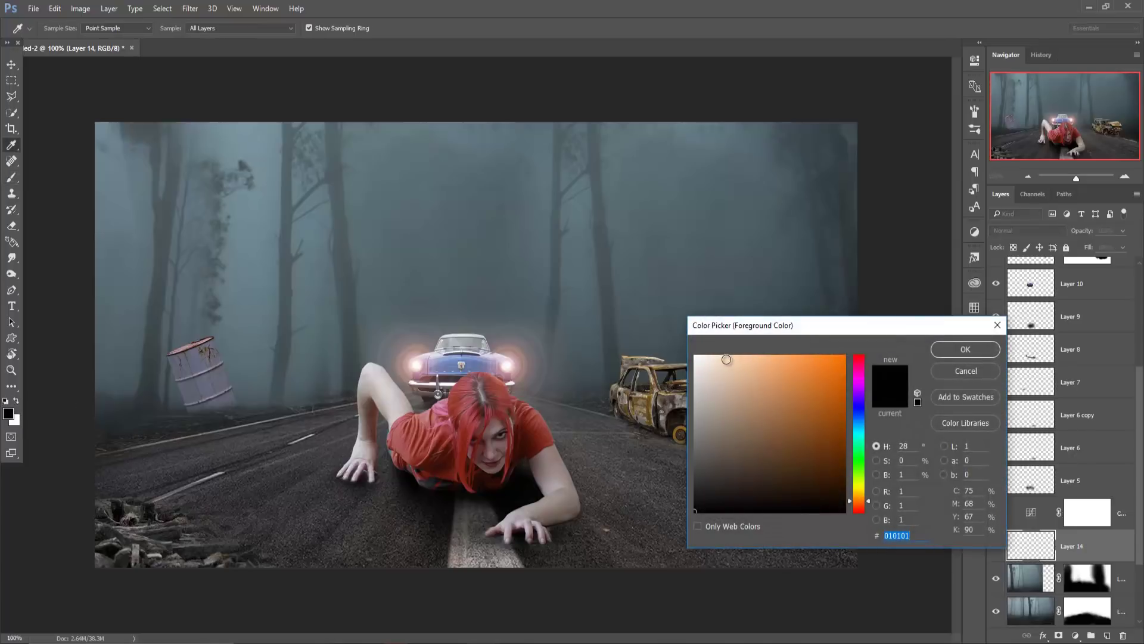
{"action": "left_click", "coordinate": [724, 359]}
{"action": "left_click", "coordinate": [958, 354]}
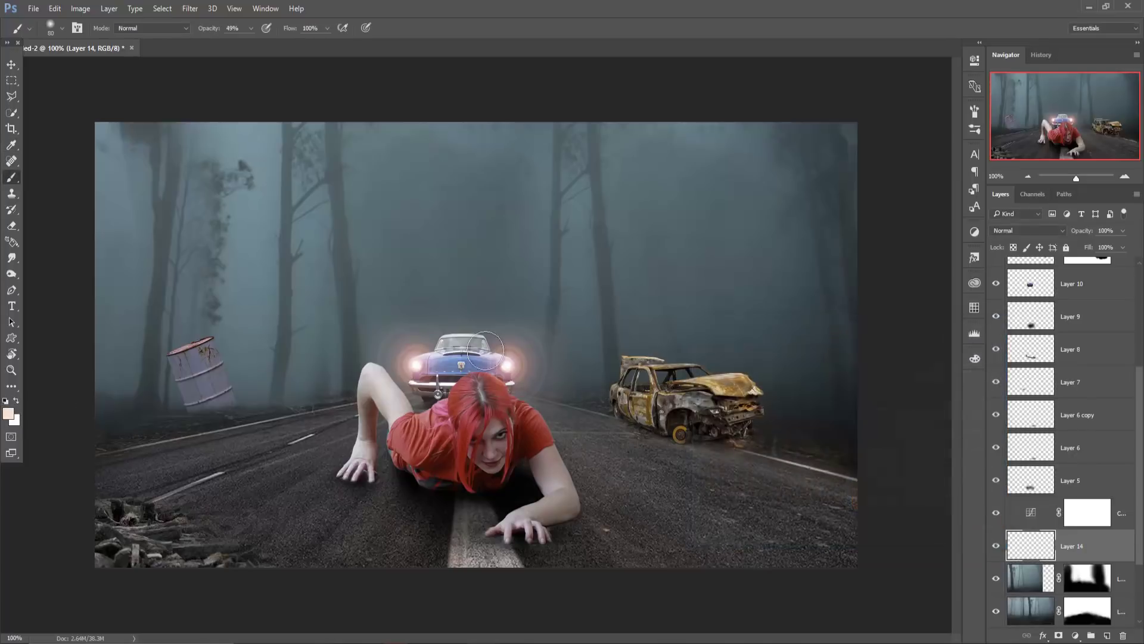
{"action": "key", "text": "bracketright"}
{"action": "key", "text": "bracketright"}
{"action": "key", "text": "bracketright"}
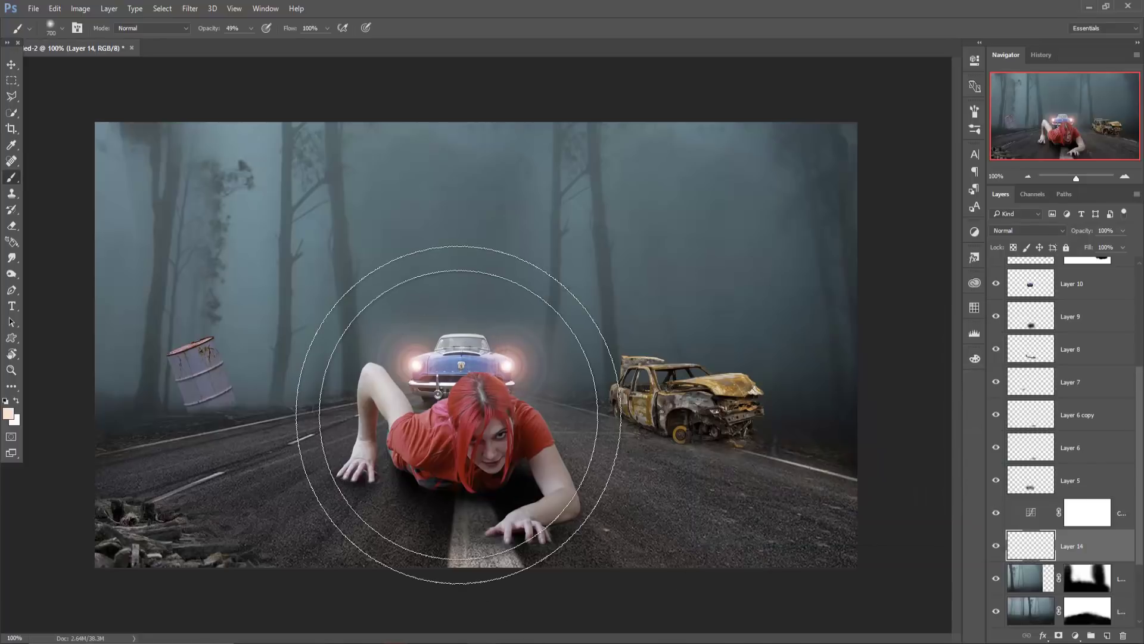
{"action": "left_click", "coordinate": [453, 388]}
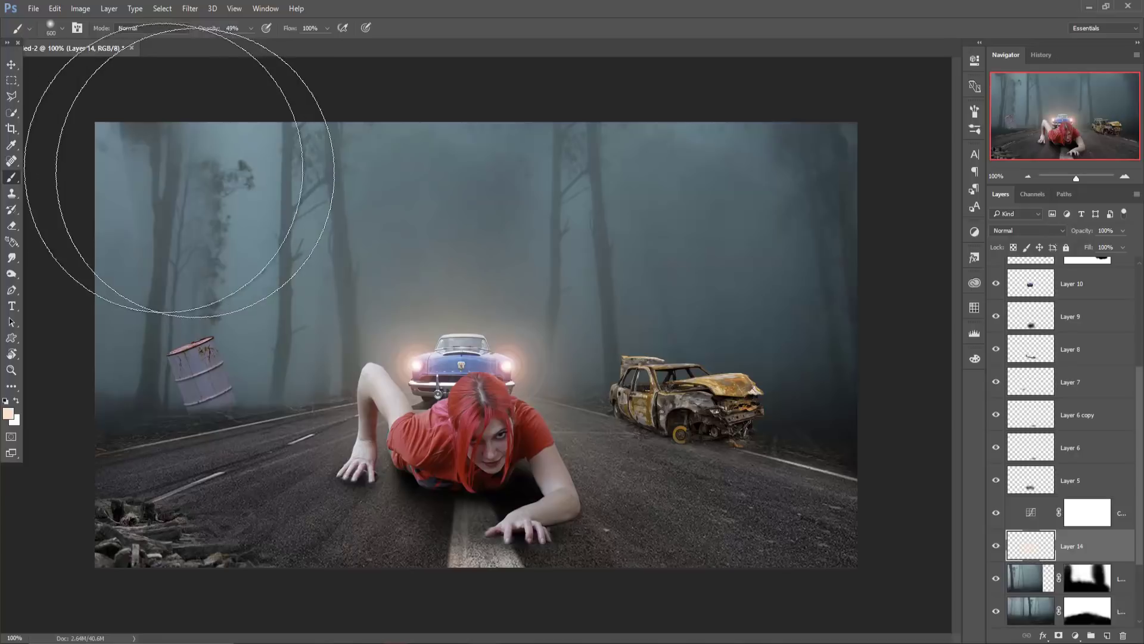
- Select Layer 1, the masked road layer, and return to the brush
{"action": "left_click", "coordinate": [11, 65]}
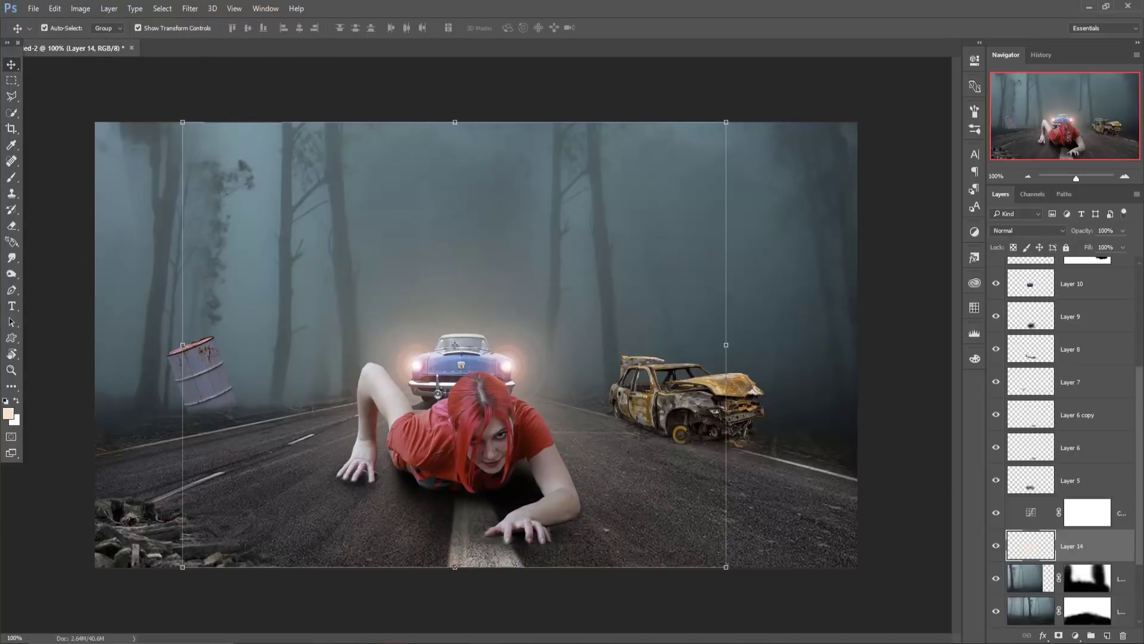
{"action": "scroll", "coordinate": [1118, 479], "scroll_direction": "up", "scroll_amount": 3}
{"action": "scroll", "coordinate": [1110, 485], "scroll_direction": "up", "scroll_amount": 3}
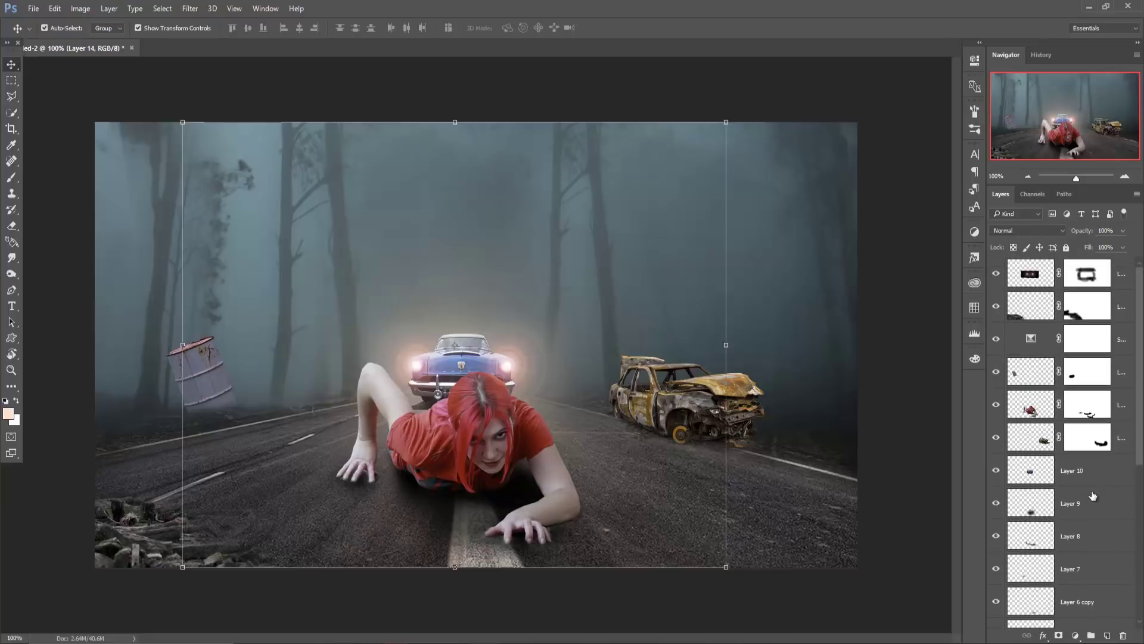
{"action": "scroll", "coordinate": [1095, 471], "scroll_direction": "down", "scroll_amount": 2}
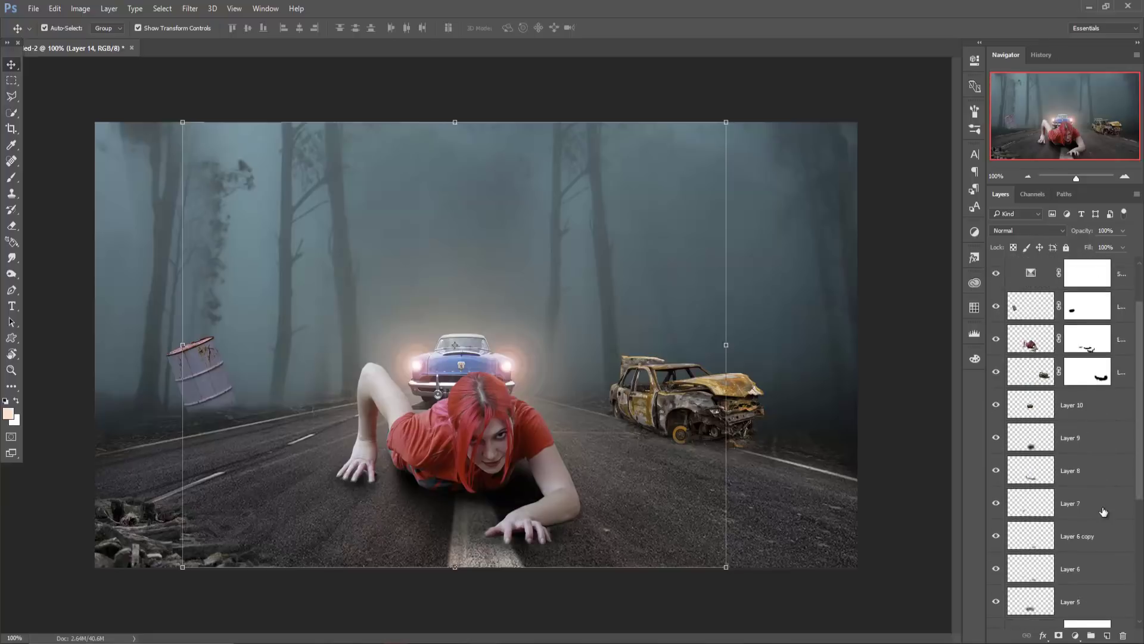
{"action": "scroll", "coordinate": [1103, 495], "scroll_direction": "down", "scroll_amount": 3}
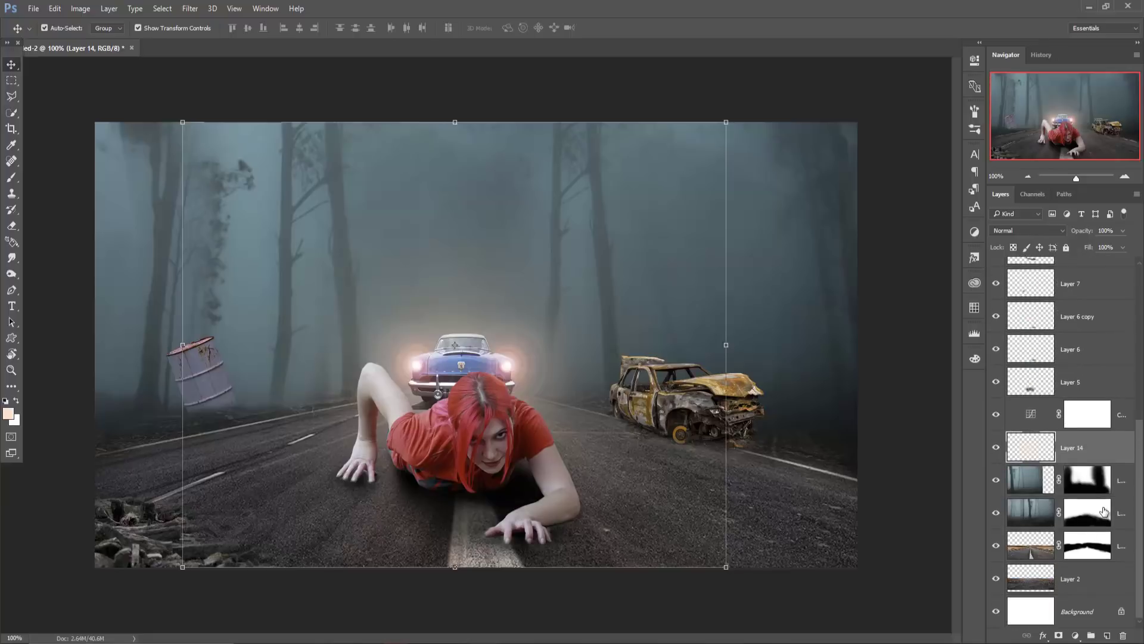
{"action": "left_click", "coordinate": [1122, 544]}
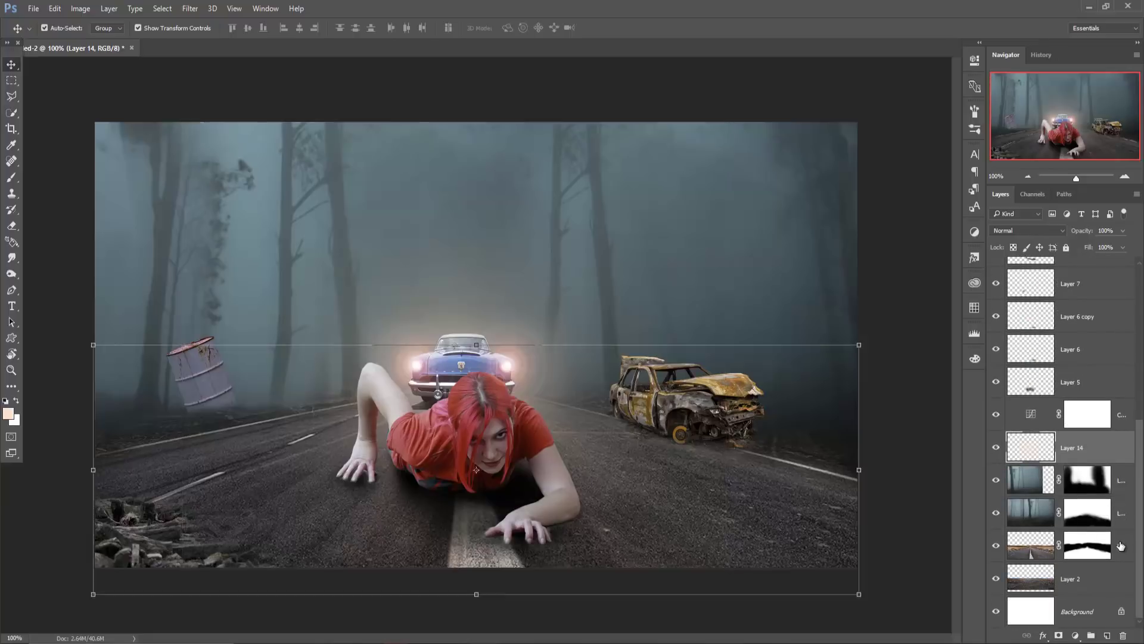
{"action": "left_click", "coordinate": [10, 182]}
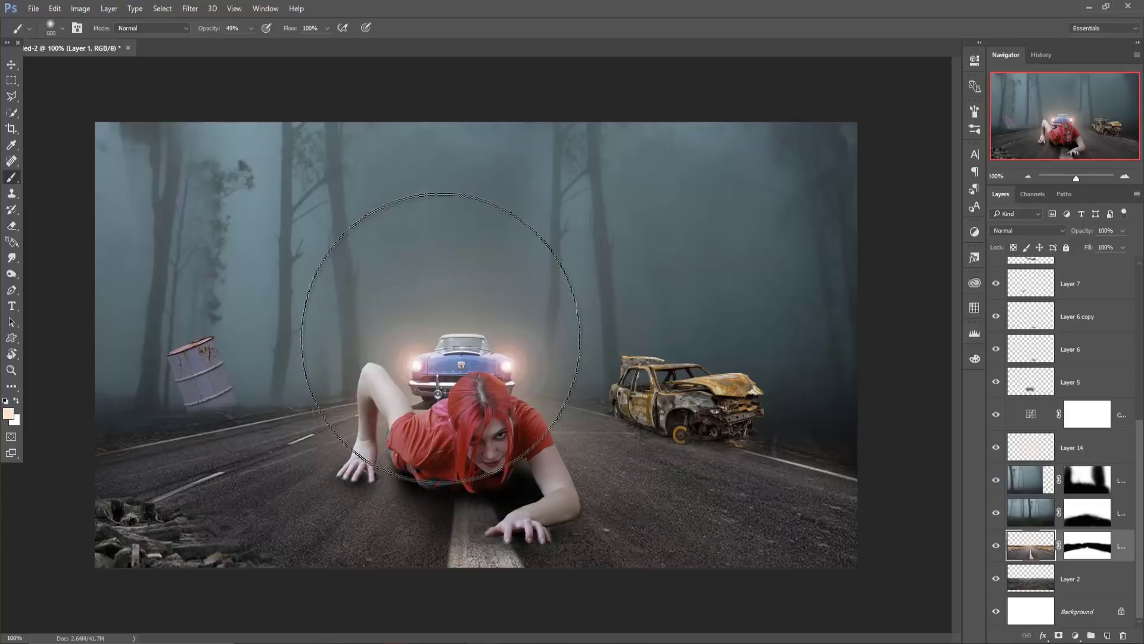
- Paint a pale haze on new Layer 15 behind the car, narrowing and shifting it up
{"action": "left_click", "coordinate": [1115, 415]}
{"action": "key", "text": "ctrl+shift+alt+n"}
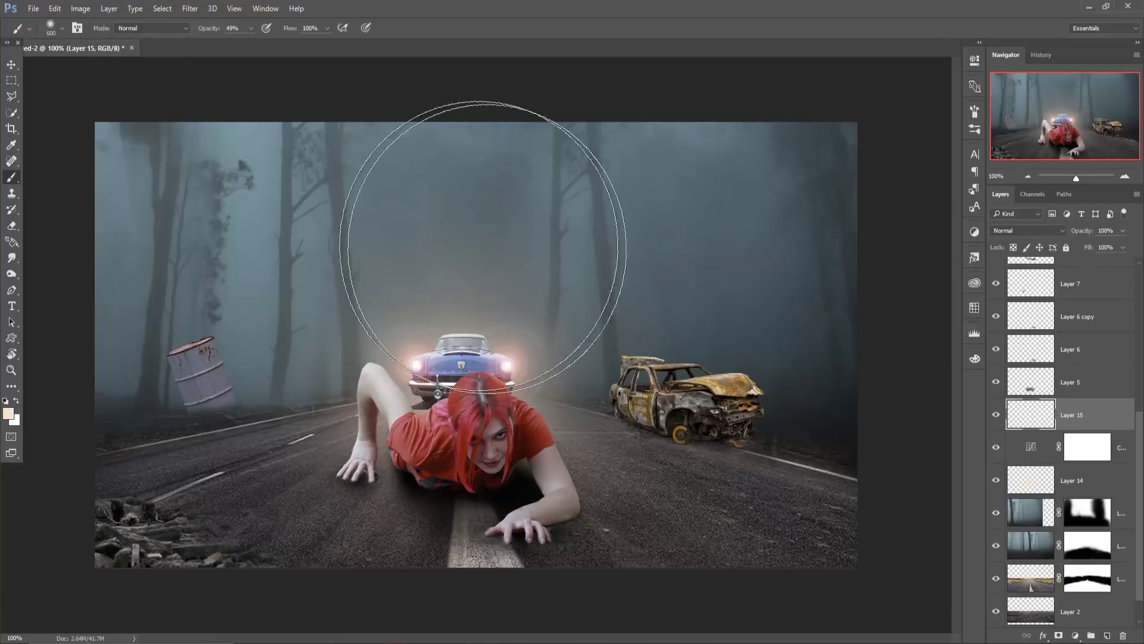
{"action": "left_click_drag", "start_coordinate": [483, 243], "coordinate": [486, 153]}
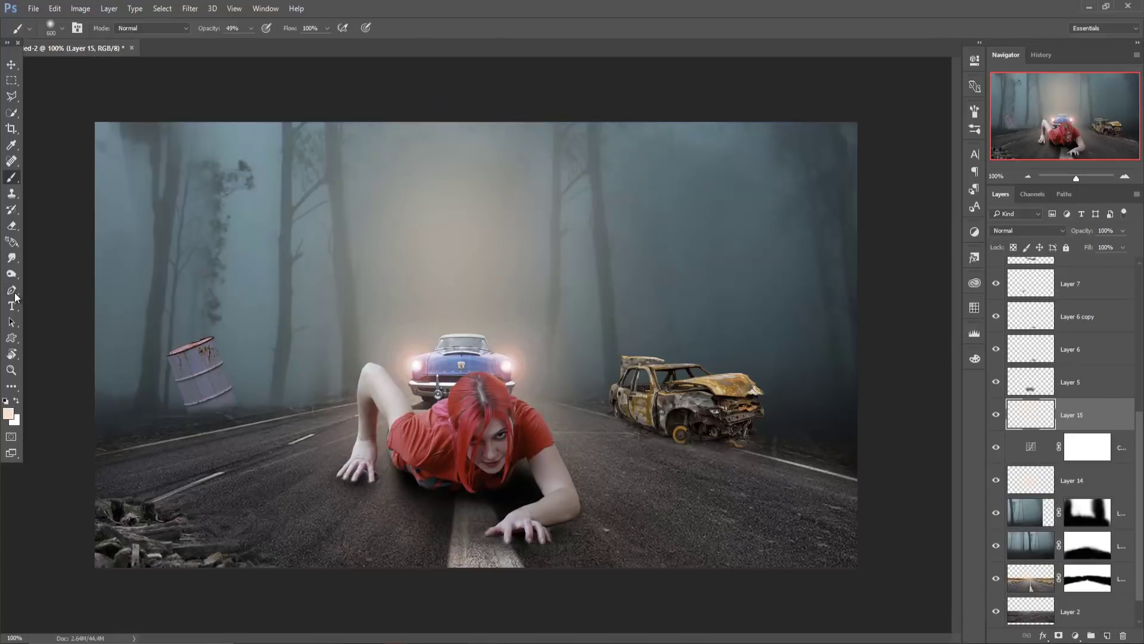
{"action": "left_click", "coordinate": [11, 65]}
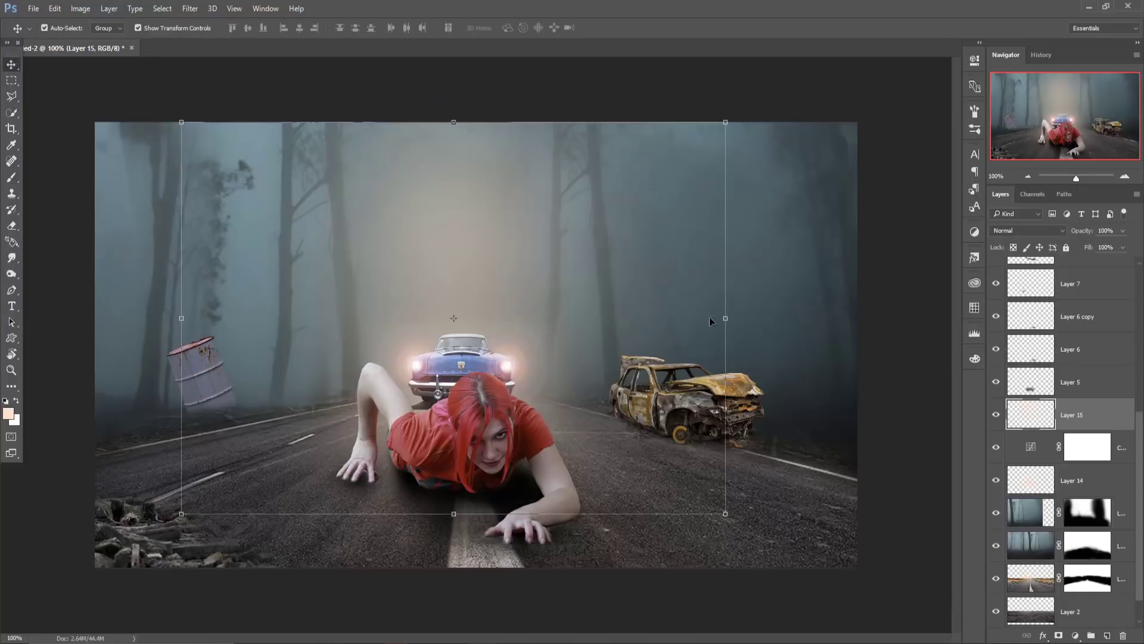
{"action": "left_click_drag", "start_coordinate": [726, 318], "coordinate": [699, 318]}
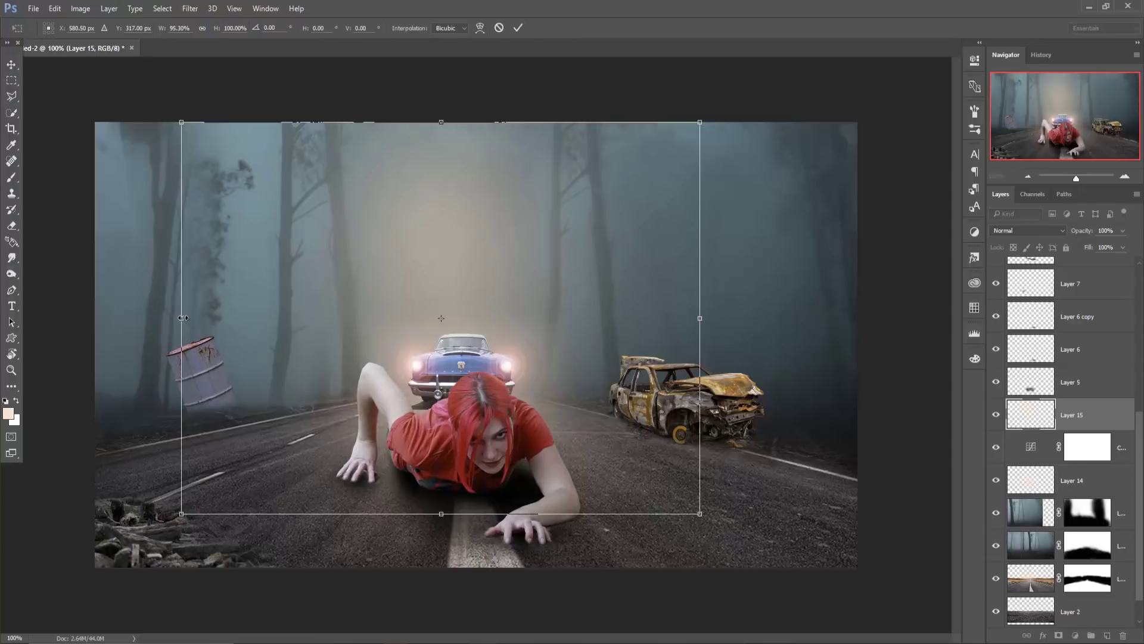
{"action": "left_click_drag", "start_coordinate": [193, 318], "coordinate": [244, 317]}
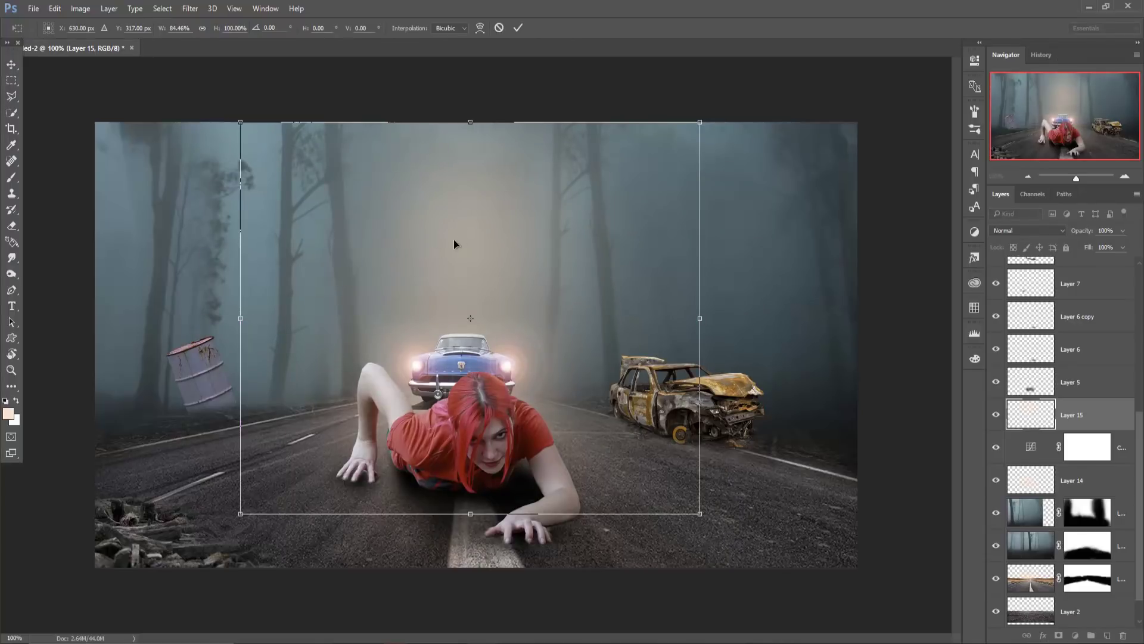
{"action": "mouse_move", "coordinate": [469, 228]}
{"action": "left_mouse_down"}
{"action": "mouse_move", "coordinate": [447, 196]}
{"action": "mouse_move", "coordinate": [459, 225]}
{"action": "left_mouse_up"}
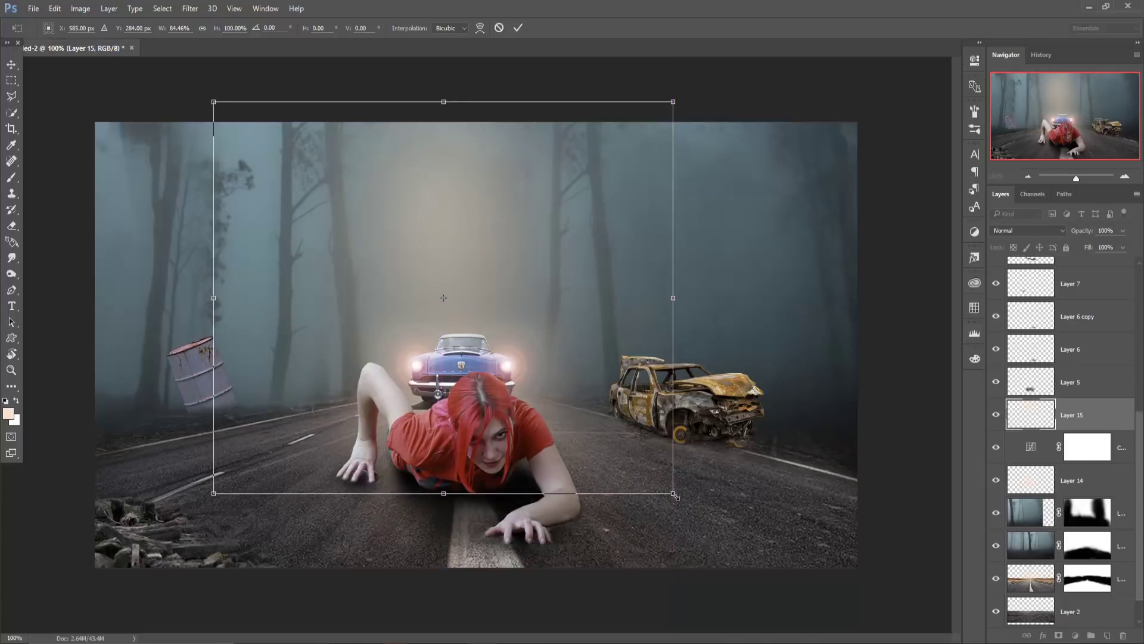
{"action": "left_click_drag", "start_coordinate": [675, 496], "coordinate": [674, 513]}
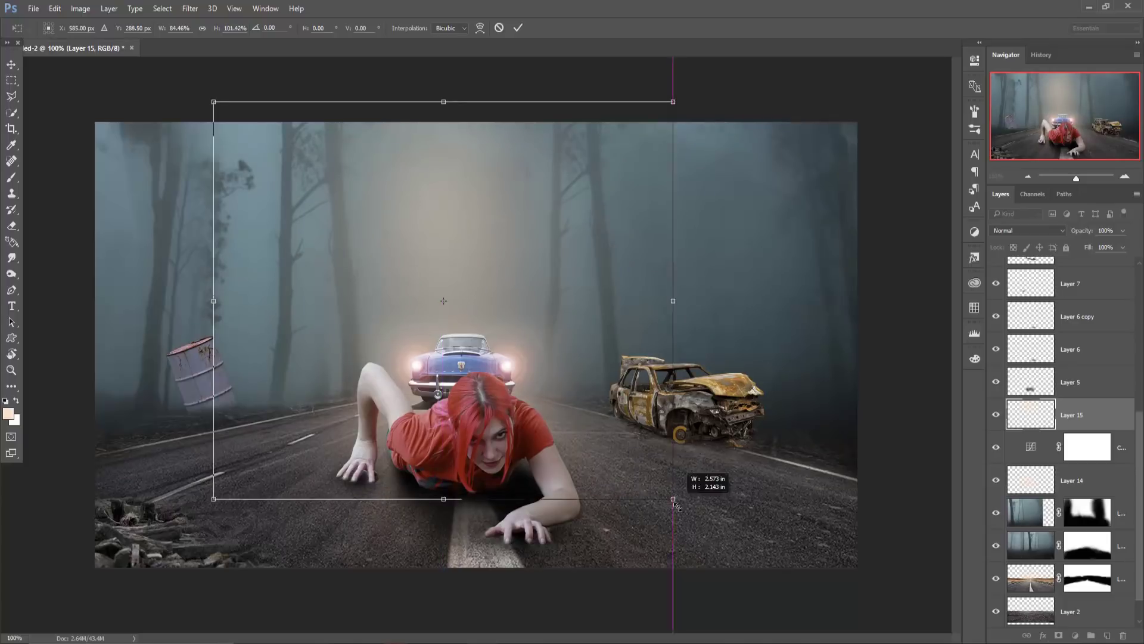
{"action": "left_click", "coordinate": [518, 28]}
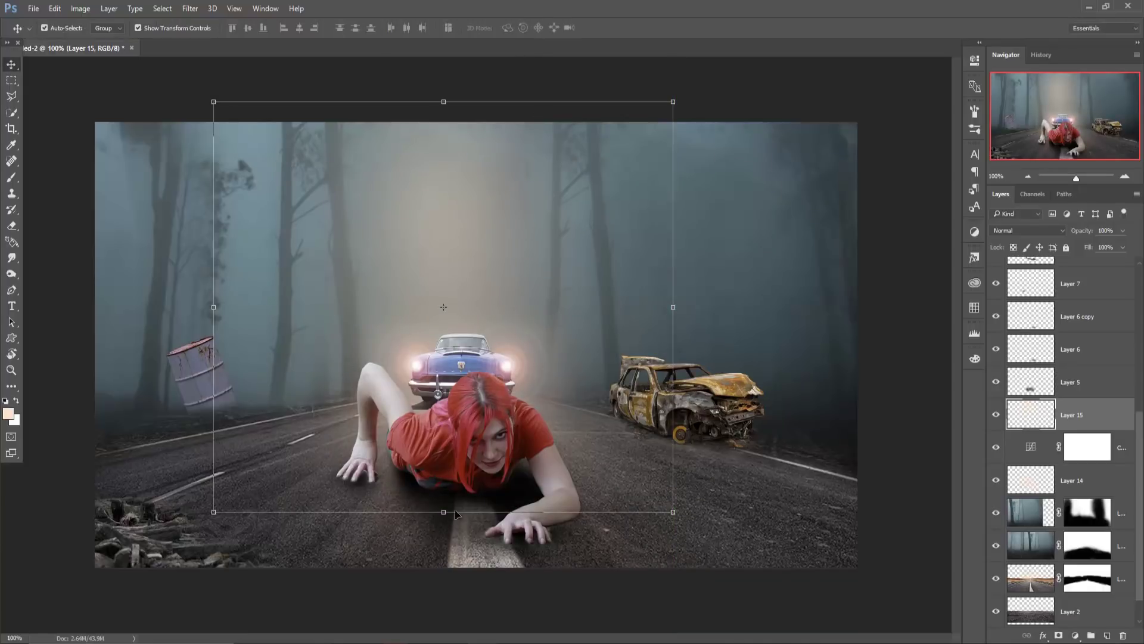
- Stretch the haze down past the woman to about 120% height and commit
{"action": "left_click_drag", "start_coordinate": [442, 512], "coordinate": [438, 596]}
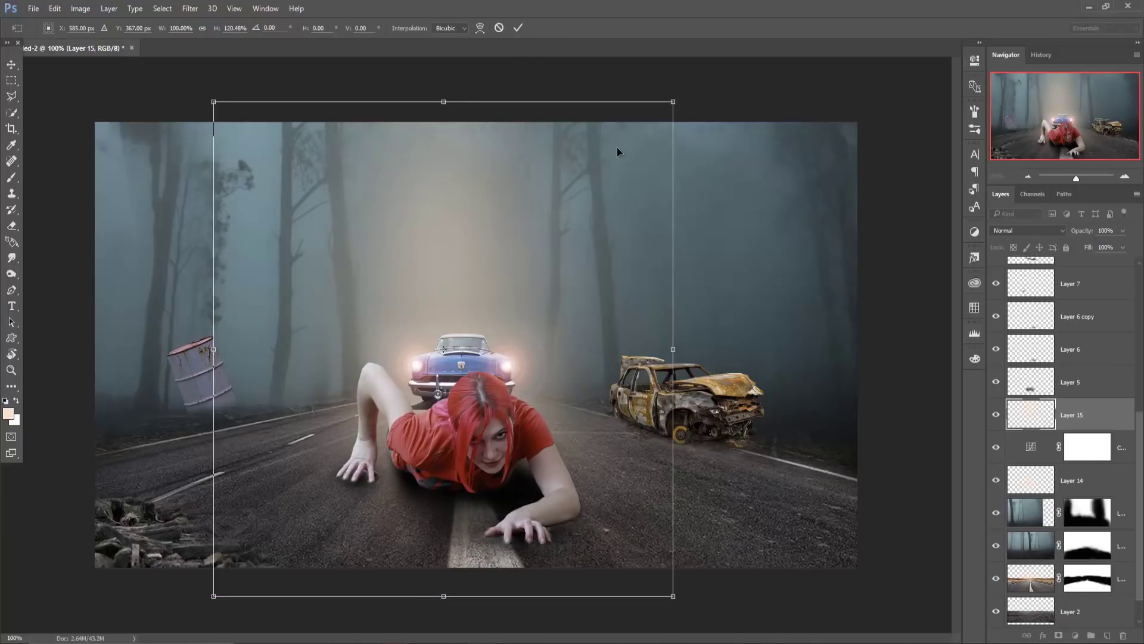
{"action": "left_click_drag", "start_coordinate": [617, 152], "coordinate": [619, 152]}
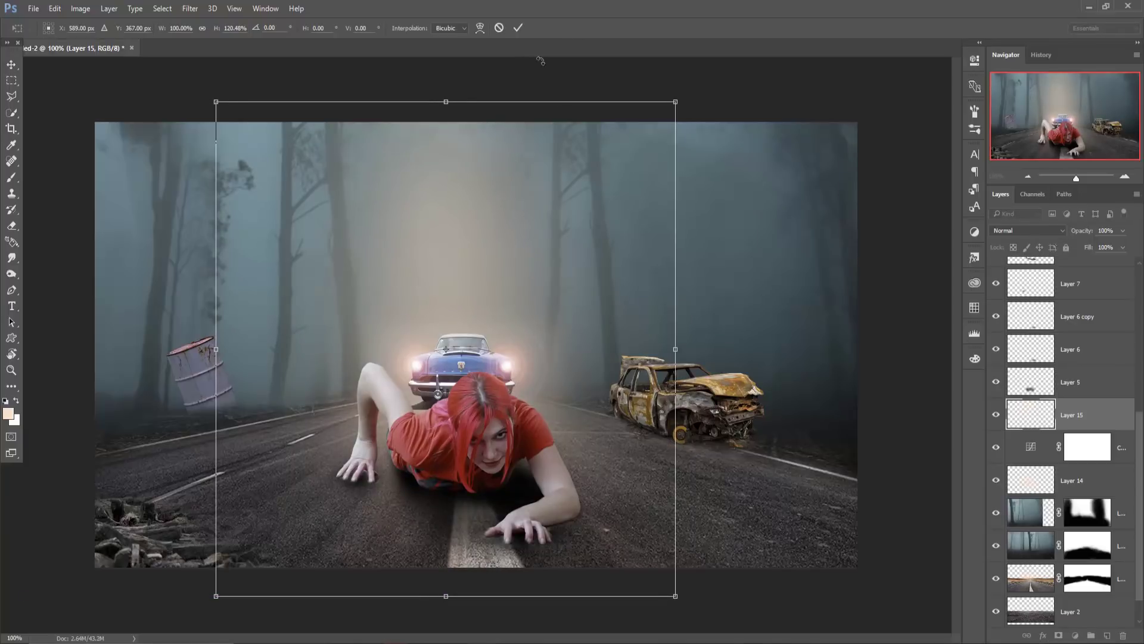
{"action": "left_click", "coordinate": [519, 28]}
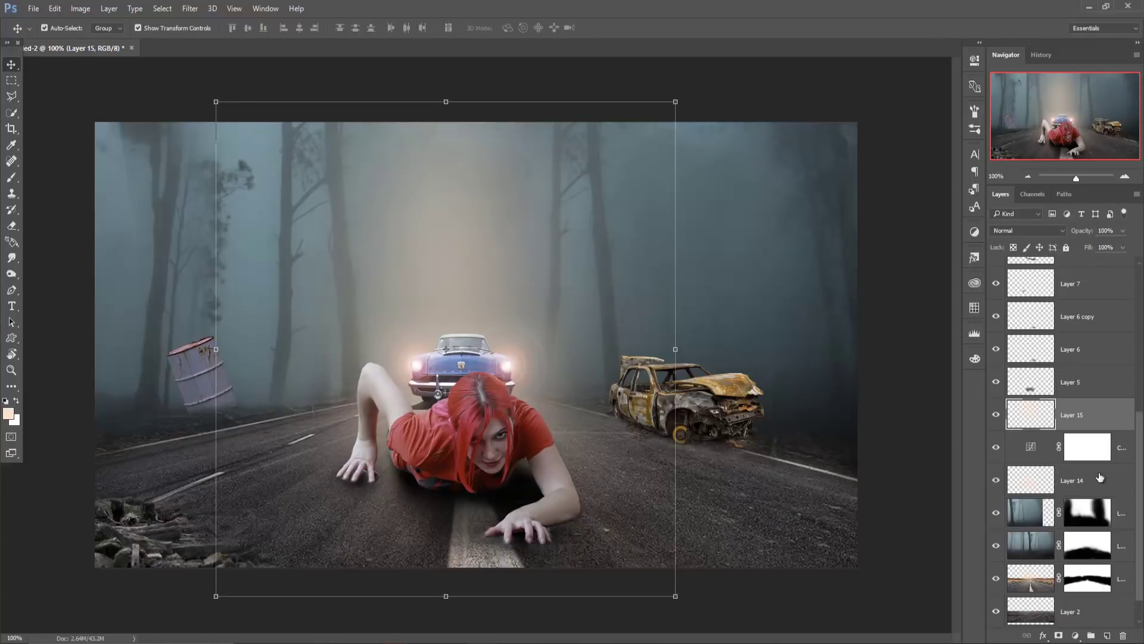
{"action": "scroll", "coordinate": [1099, 459], "scroll_direction": "up", "scroll_amount": 5}
{"action": "scroll", "coordinate": [1096, 453], "scroll_direction": "up", "scroll_amount": 2}
- Add a Color Balance adjustment with midtones at about +11 Cyan-Red and +5 Magenta-Green
{"action": "scroll", "coordinate": [1096, 452], "scroll_direction": "up", "scroll_amount": 2}
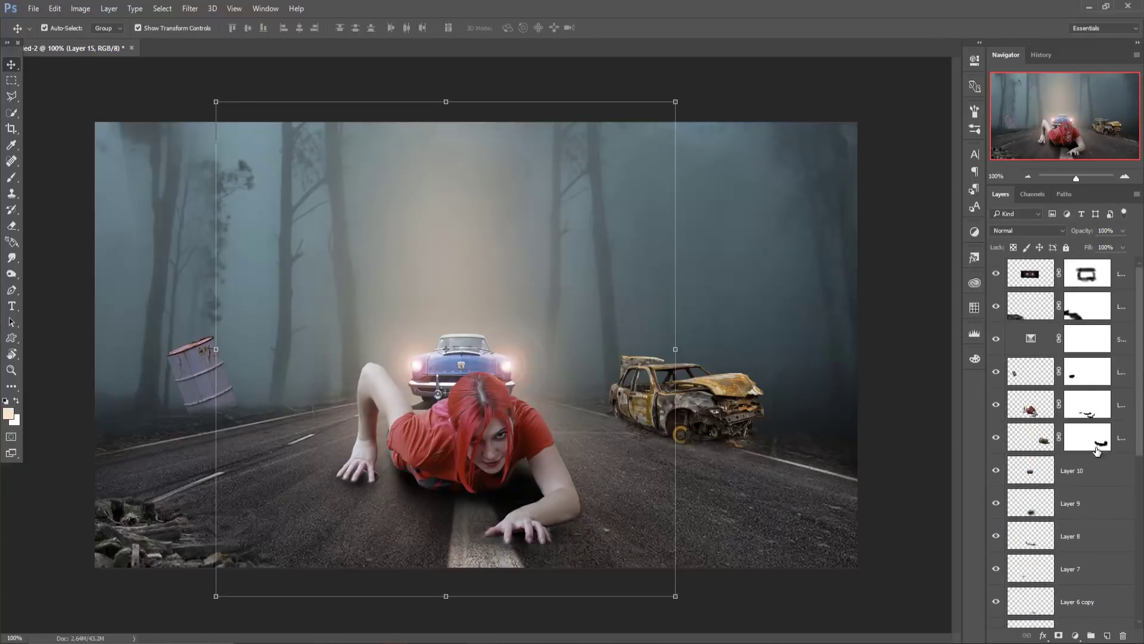
{"action": "left_click", "coordinate": [1125, 275]}
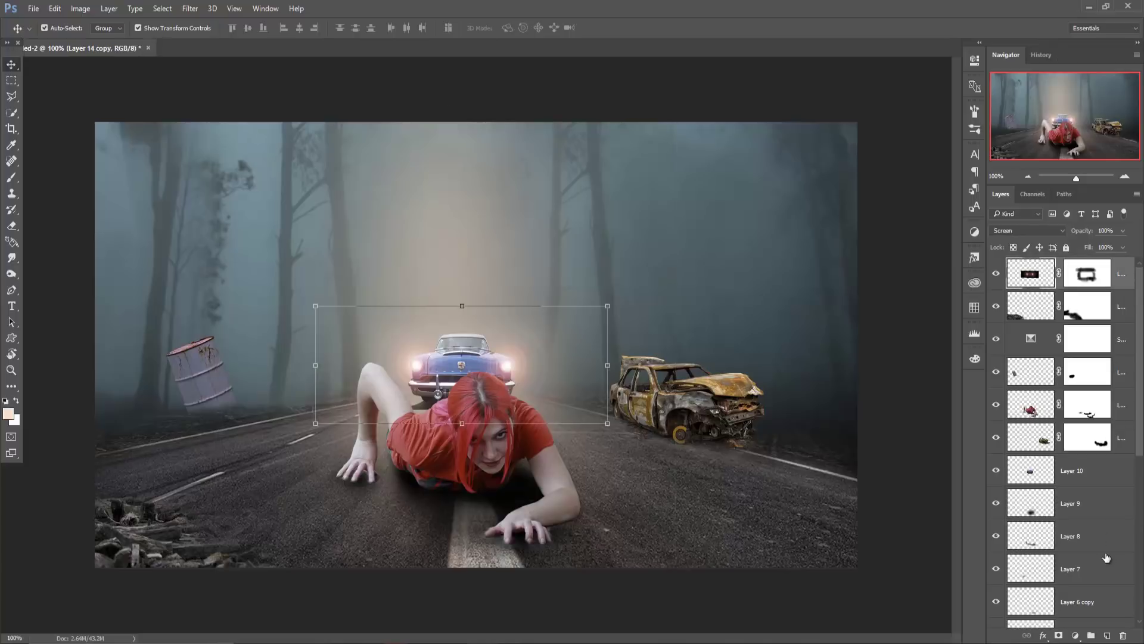
{"action": "left_click", "coordinate": [1076, 635]}
{"action": "left_click", "coordinate": [1049, 504]}
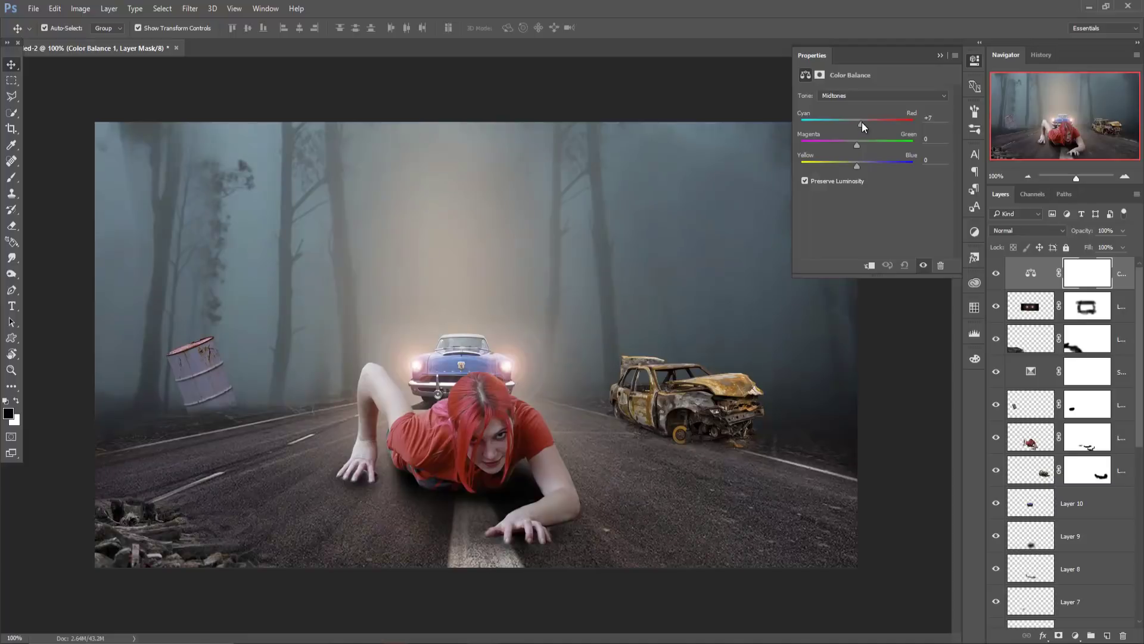
{"action": "left_click_drag", "start_coordinate": [862, 123], "coordinate": [839, 123]}
{"action": "left_click_drag", "start_coordinate": [837, 124], "coordinate": [864, 125]}
{"action": "left_click_drag", "start_coordinate": [857, 145], "coordinate": [860, 145]}
{"action": "left_click", "coordinate": [937, 56]}
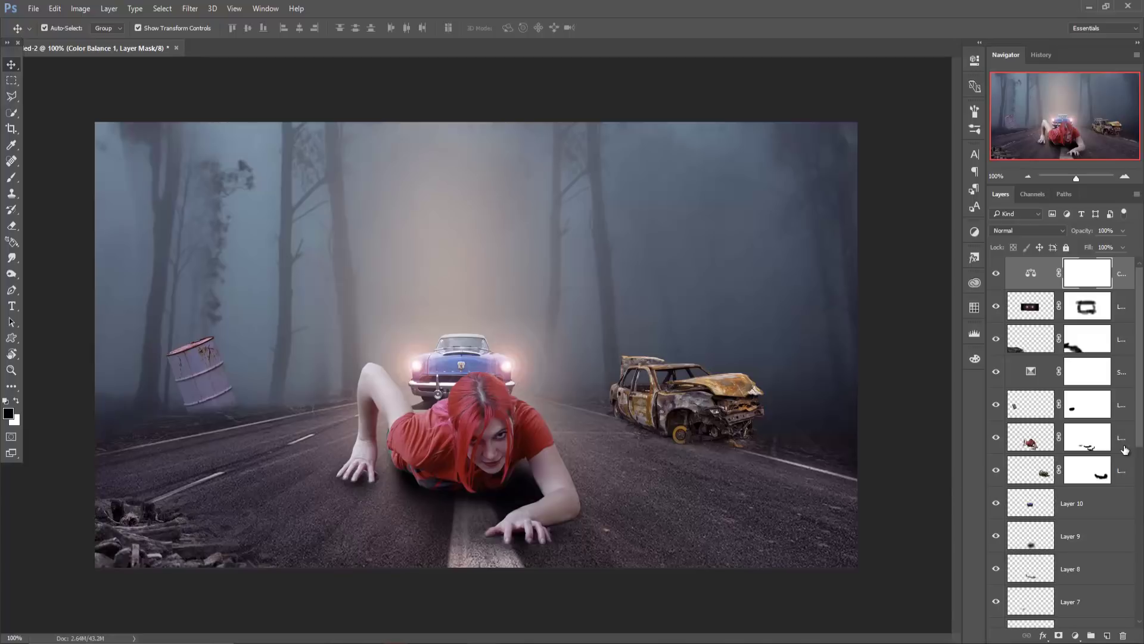
- Check the masks of Layer 3 and Layer 1, ending on Layer 3's mask
{"action": "scroll", "coordinate": [1125, 450], "scroll_direction": "down", "scroll_amount": 10}
{"action": "scroll", "coordinate": [1103, 483], "scroll_direction": "down", "scroll_amount": 1}
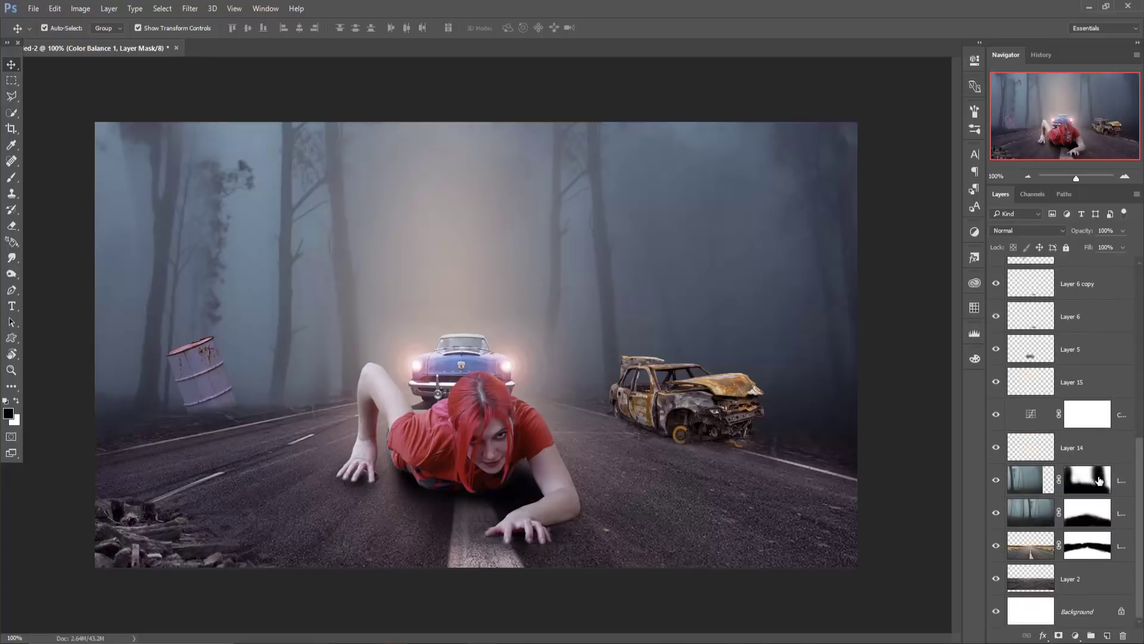
{"action": "left_click", "coordinate": [1091, 514]}
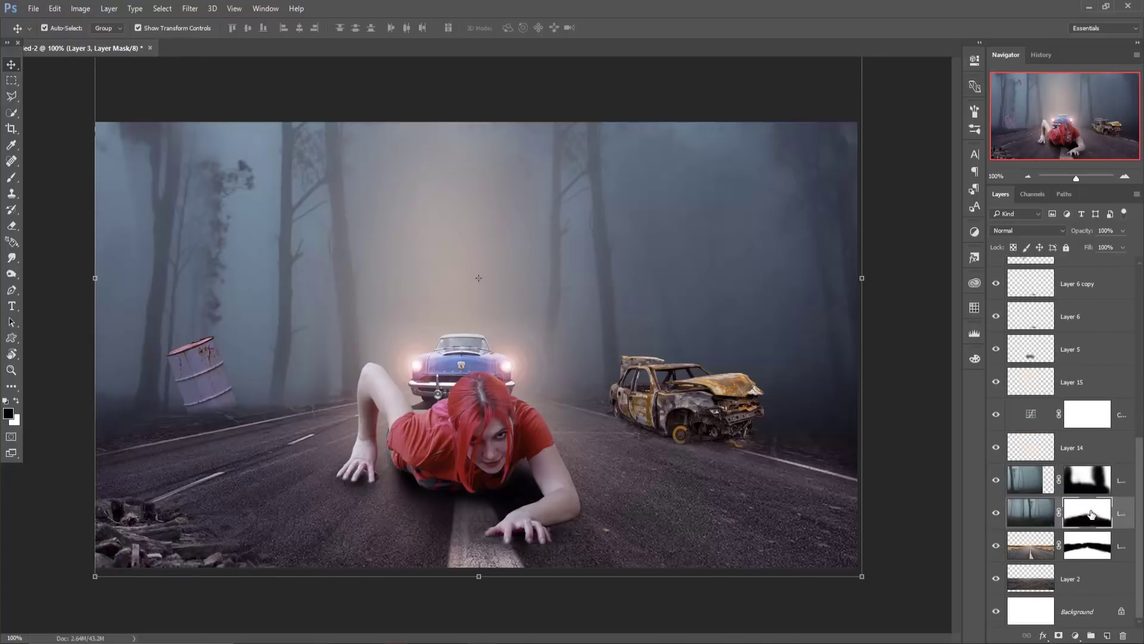
{"action": "left_click", "coordinate": [1091, 545]}
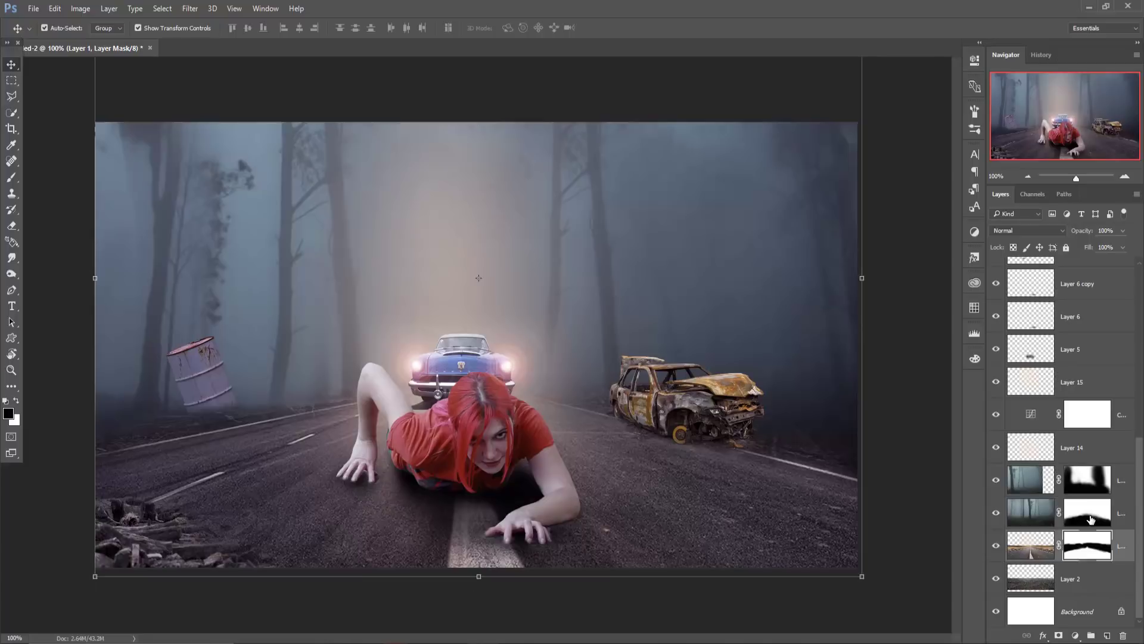
{"action": "left_click", "coordinate": [1091, 519]}
- Lower the wrecked car layer's exposure to about -0.40 with the Camera Raw Filter
{"action": "scroll", "coordinate": [1090, 519], "scroll_direction": "up", "scroll_amount": 2}
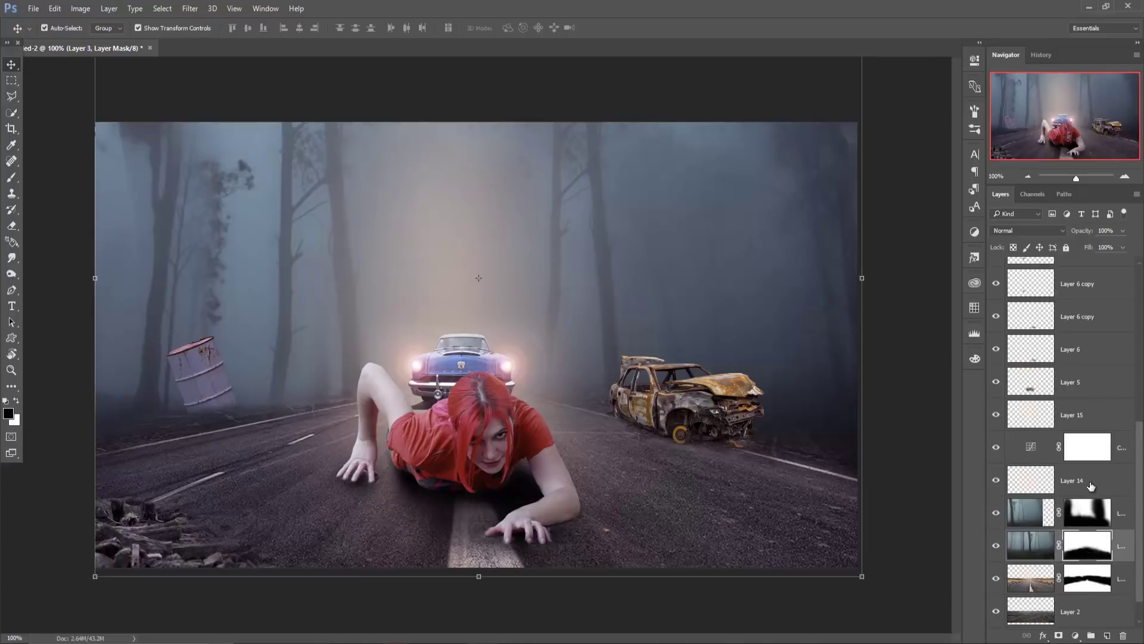
{"action": "scroll", "coordinate": [1084, 484], "scroll_direction": "up", "scroll_amount": 4}
{"action": "scroll", "coordinate": [1087, 483], "scroll_direction": "up", "scroll_amount": 4}
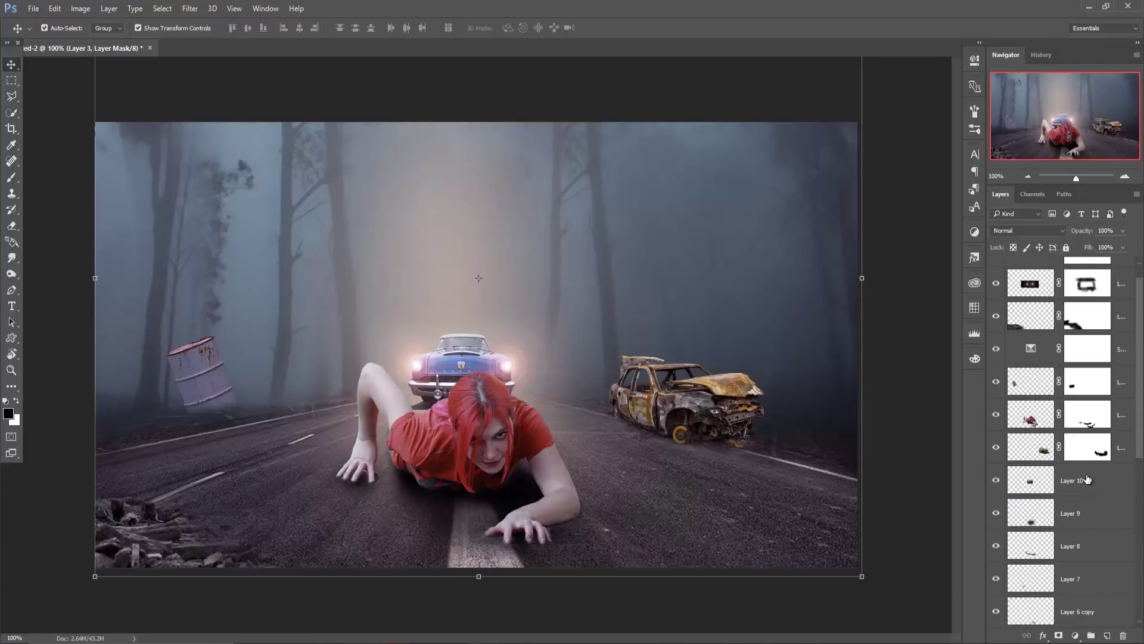
{"action": "left_click", "coordinate": [1048, 454]}
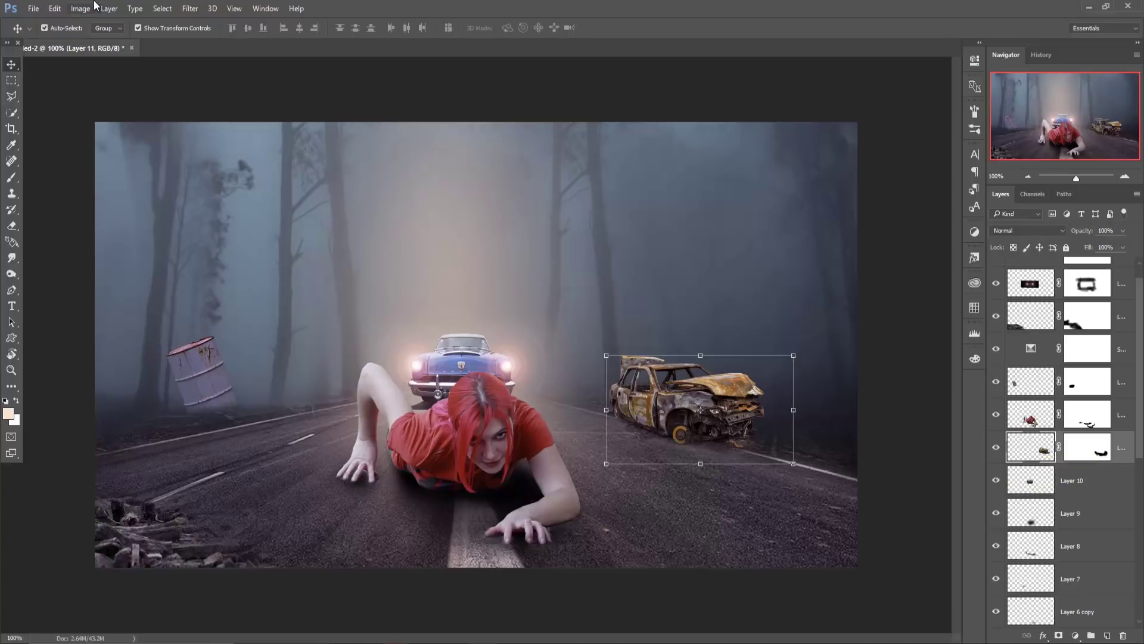
{"action": "left_click", "coordinate": [190, 8]}
{"action": "left_click", "coordinate": [208, 80]}
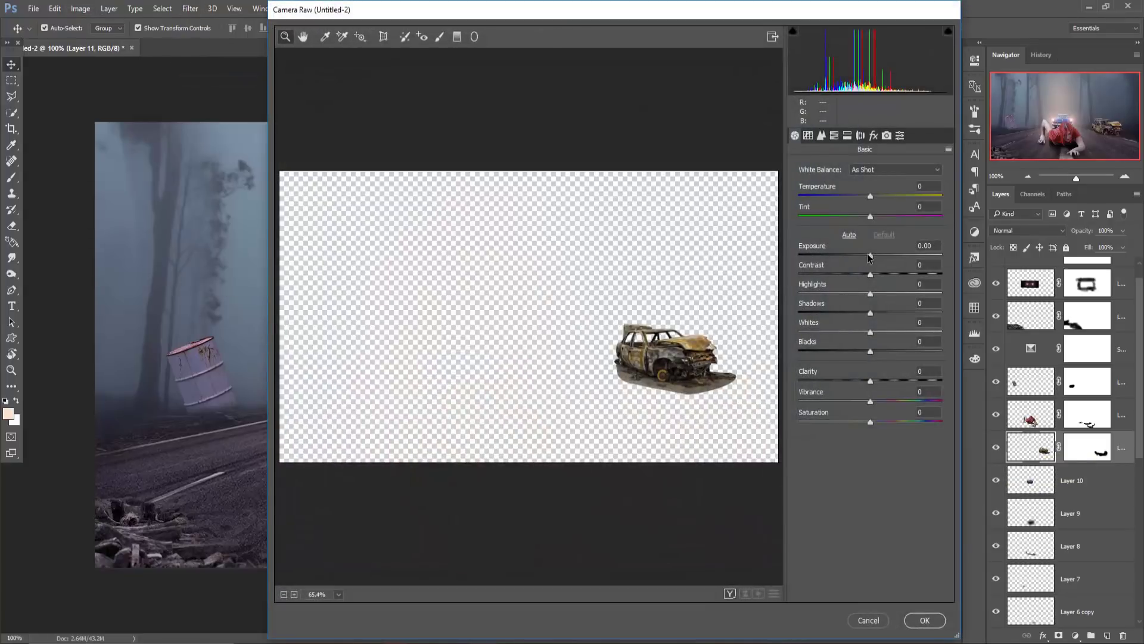
{"action": "left_click_drag", "start_coordinate": [869, 257], "coordinate": [864, 263]}
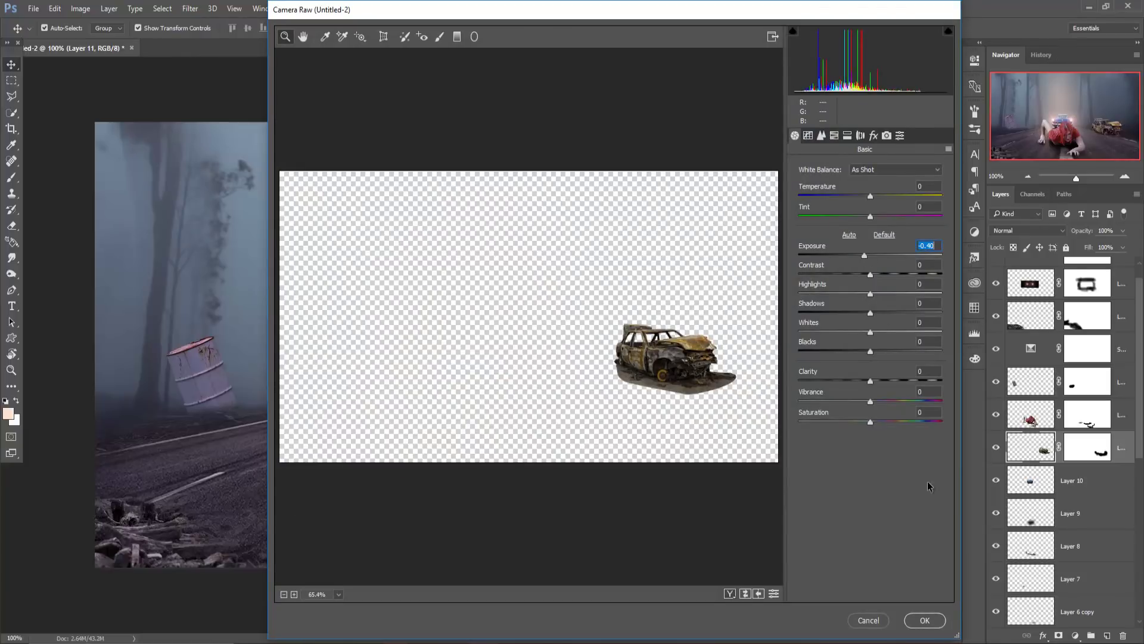
{"action": "left_click", "coordinate": [926, 620]}
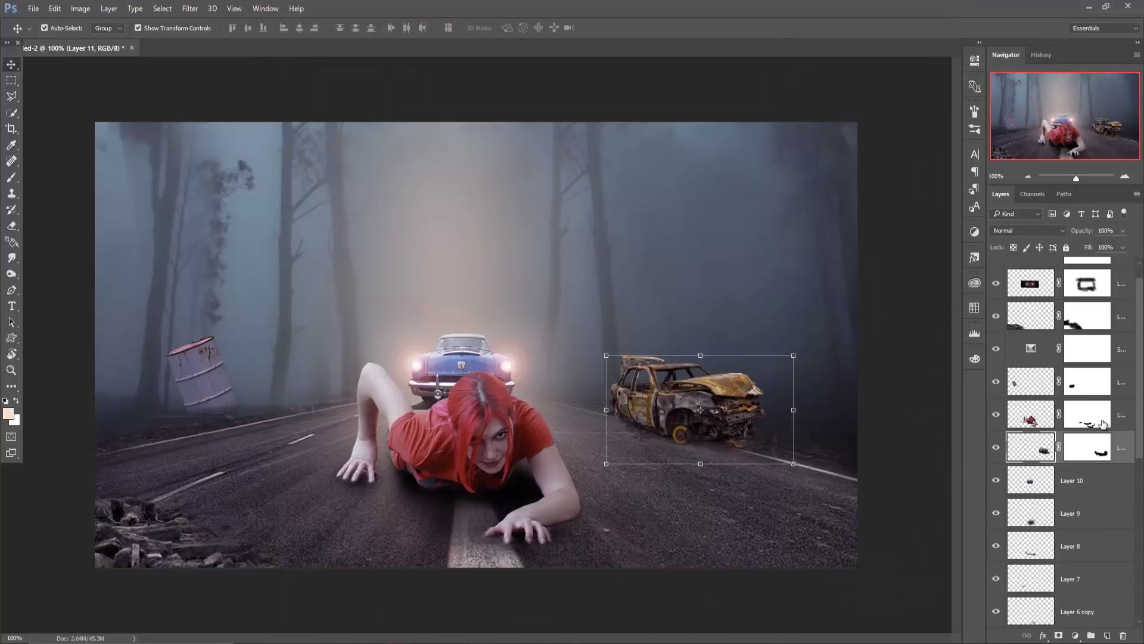
- Select the blue car's layer, then the Color Balance adjustment's mask
{"action": "scroll", "coordinate": [1109, 411], "scroll_direction": "up", "scroll_amount": 1}
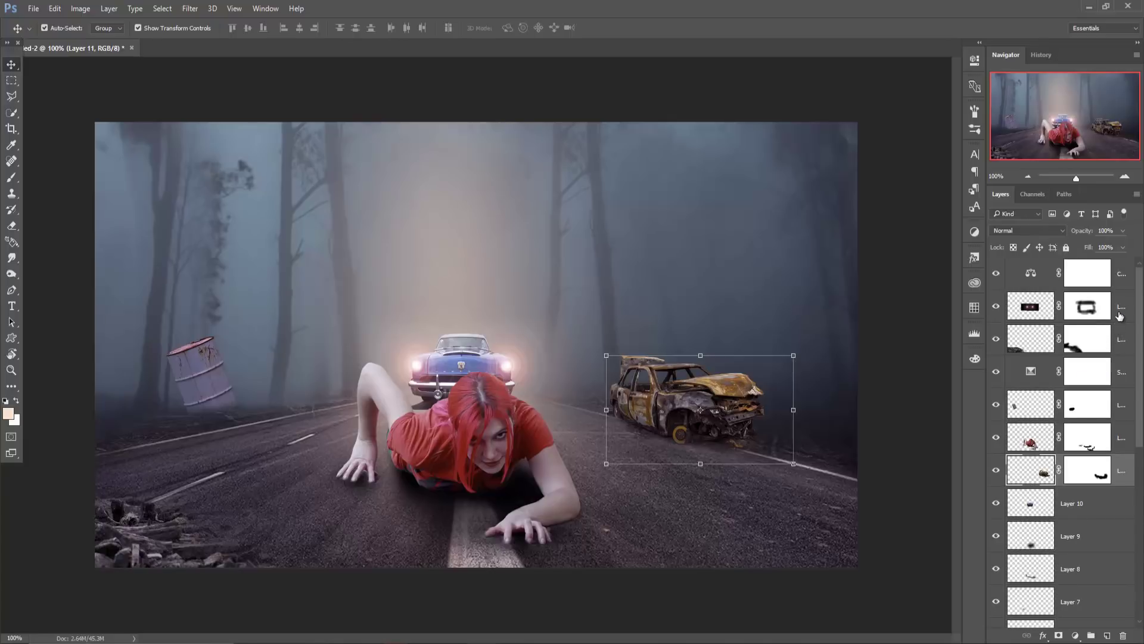
{"action": "left_click", "coordinate": [1120, 316]}
{"action": "left_click", "coordinate": [1126, 279]}
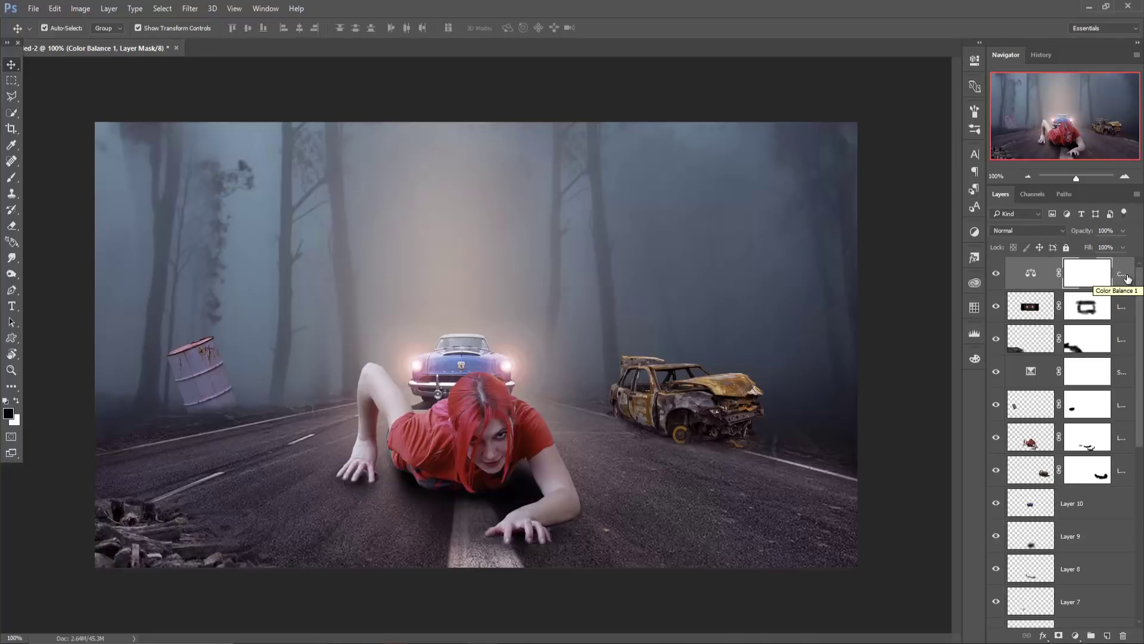
- Add a new layer above the crawling woman and fill it with 50% Gray
{"action": "scroll", "coordinate": [1125, 348], "scroll_direction": "down", "scroll_amount": 3}
{"action": "scroll", "coordinate": [1126, 349], "scroll_direction": "up", "scroll_amount": 2}
{"action": "left_click", "coordinate": [1124, 344]}
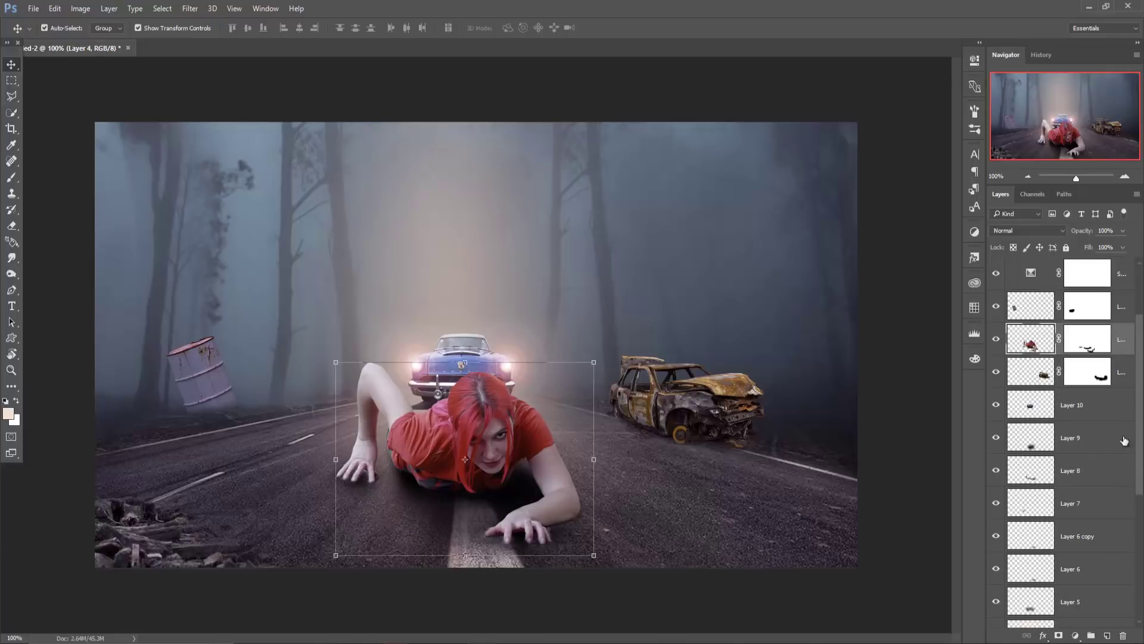
{"action": "left_click", "coordinate": [1109, 633]}
{"action": "left_click", "coordinate": [81, 8]}
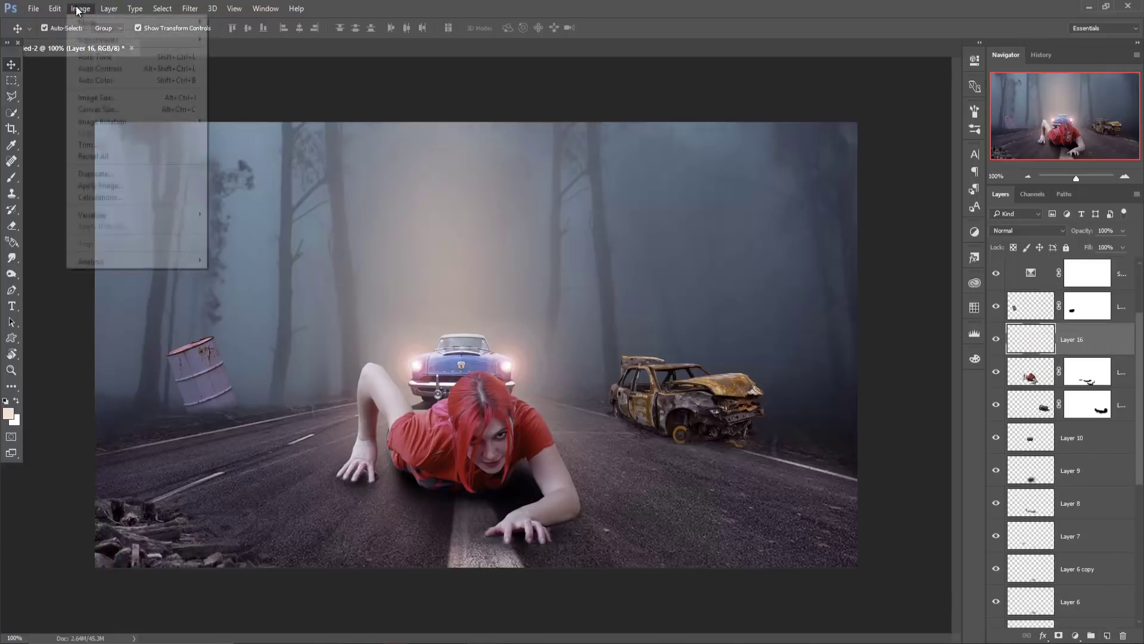
{"action": "mouse_move", "coordinate": [55, 8]}
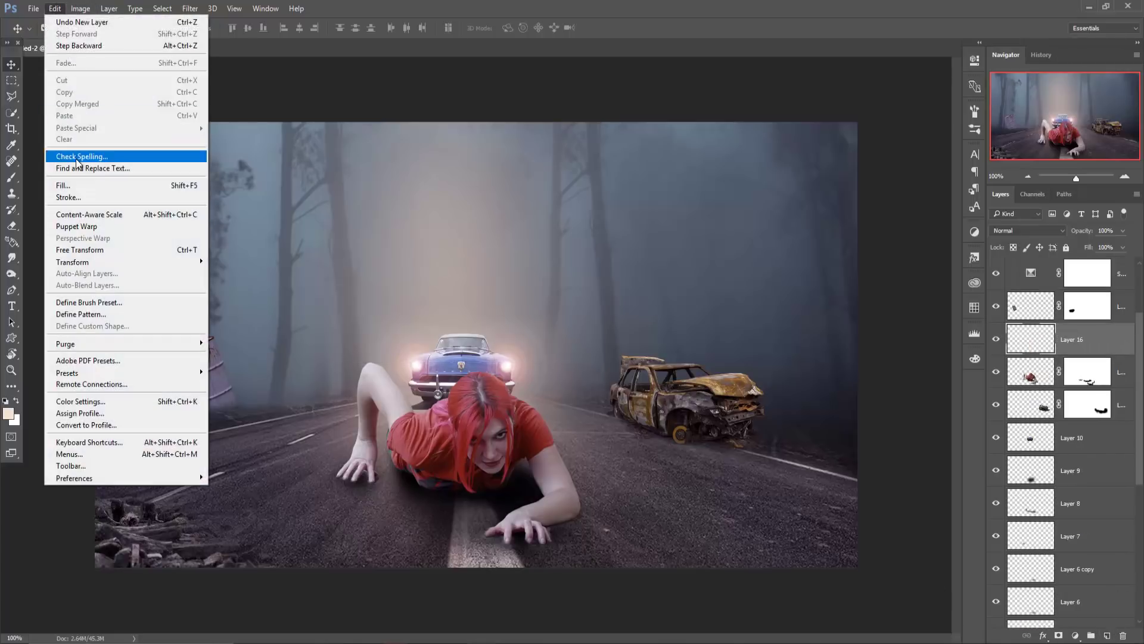
{"action": "left_click", "coordinate": [74, 185]}
{"action": "left_click", "coordinate": [818, 170]}
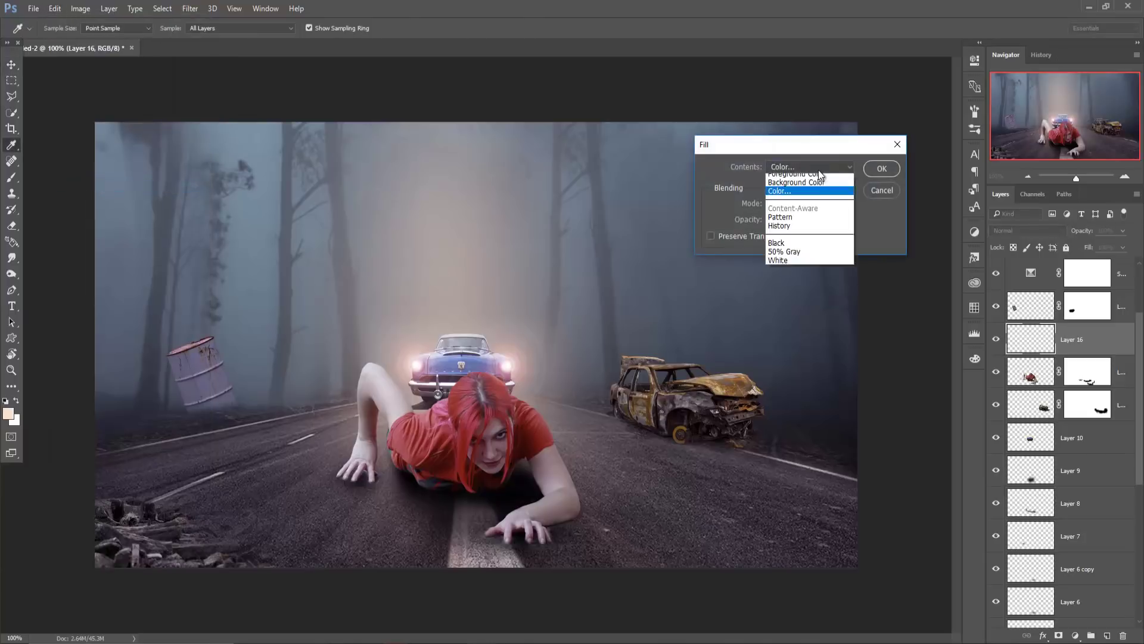
{"action": "left_click", "coordinate": [784, 256]}
{"action": "left_click", "coordinate": [882, 168]}
- Clip the gray Layer 16 to the woman and set its blend mode to Overlay
{"action": "key", "text": "v"}
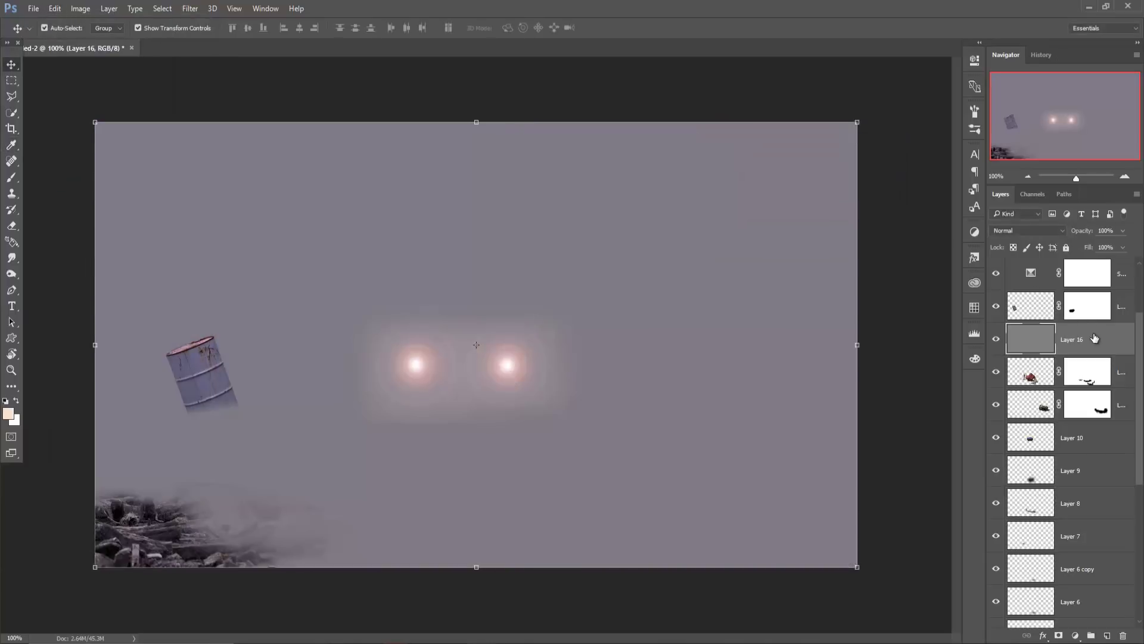
{"action": "right_click", "coordinate": [1097, 338]}
{"action": "left_click", "coordinate": [974, 450]}
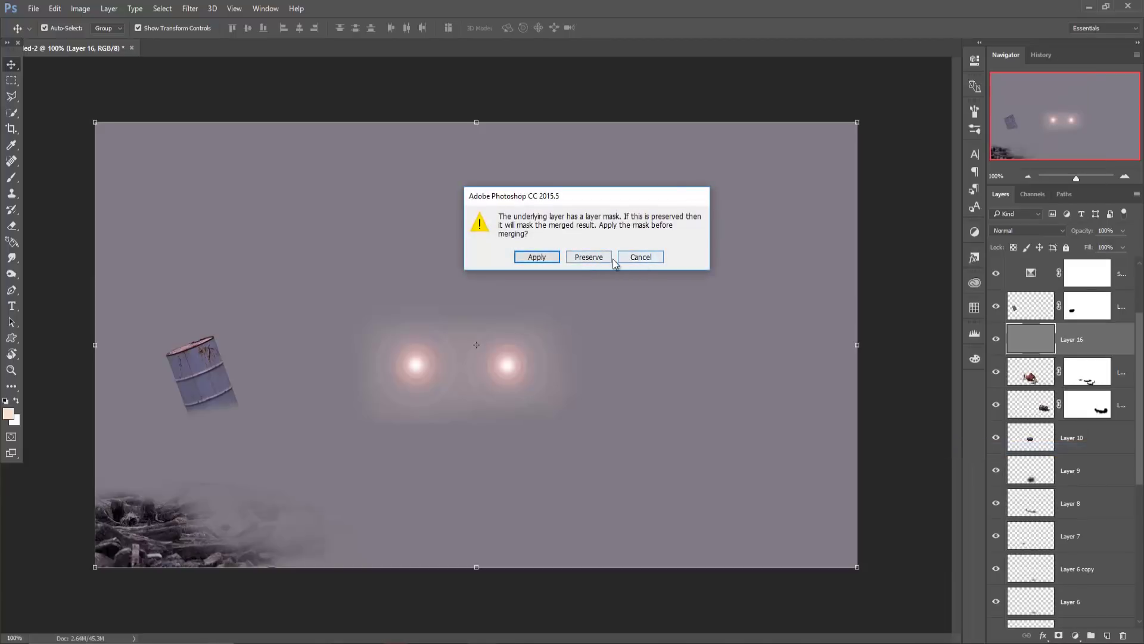
{"action": "left_click", "coordinate": [651, 261]}
{"action": "right_click", "coordinate": [1100, 335]}
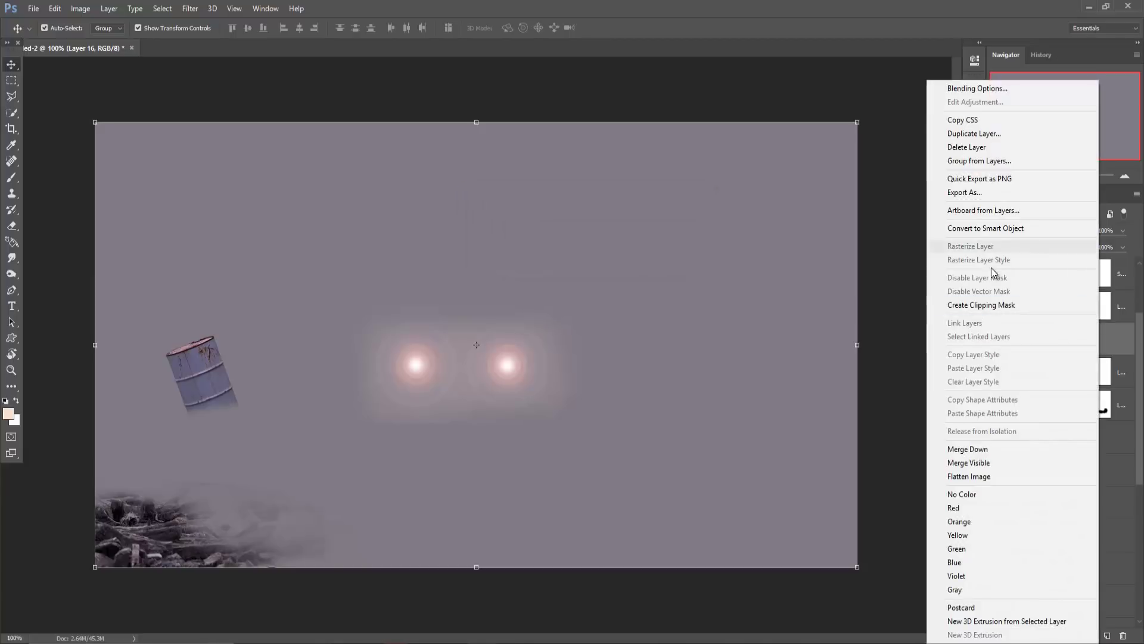
{"action": "left_click", "coordinate": [996, 306]}
{"action": "left_click", "coordinate": [1026, 231]}
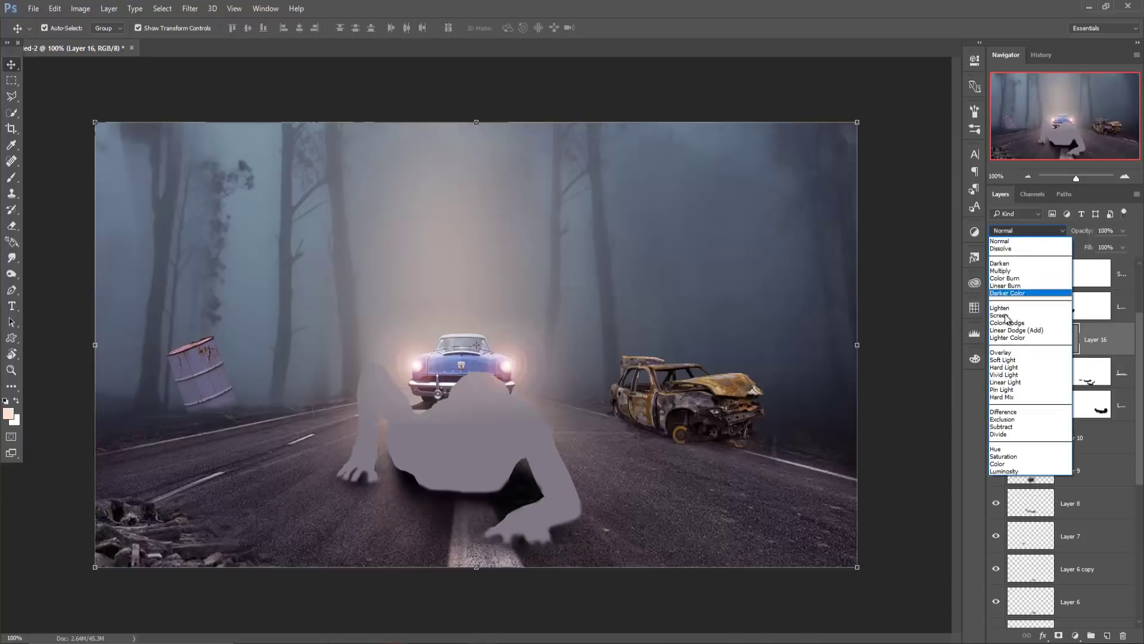
{"action": "left_click", "coordinate": [1006, 352]}
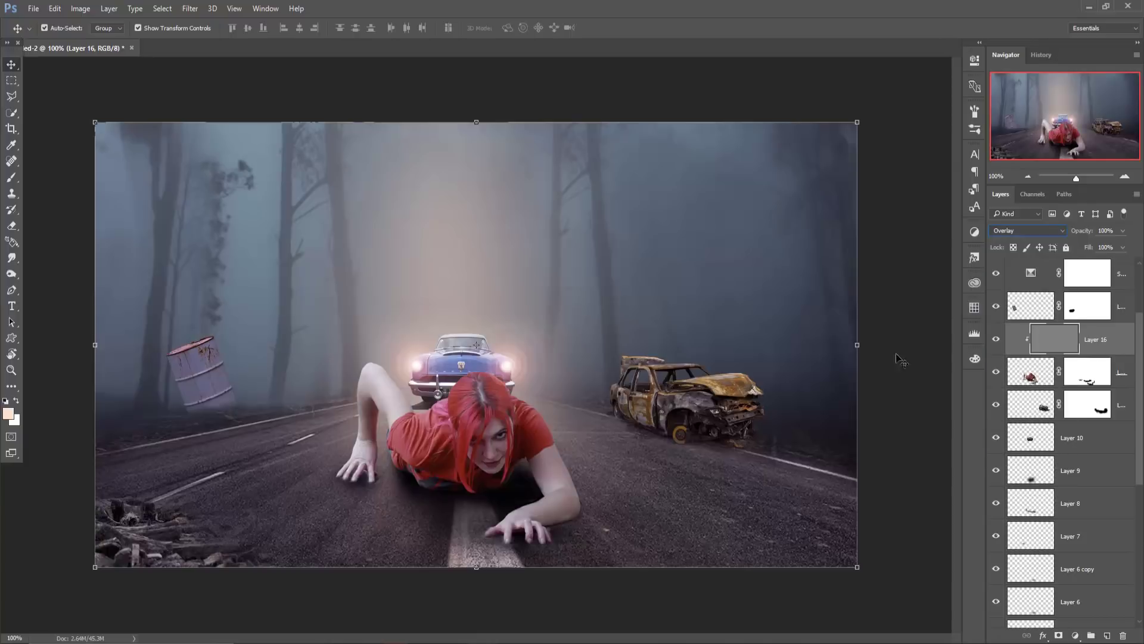
{"action": "left_click", "coordinate": [12, 275]}
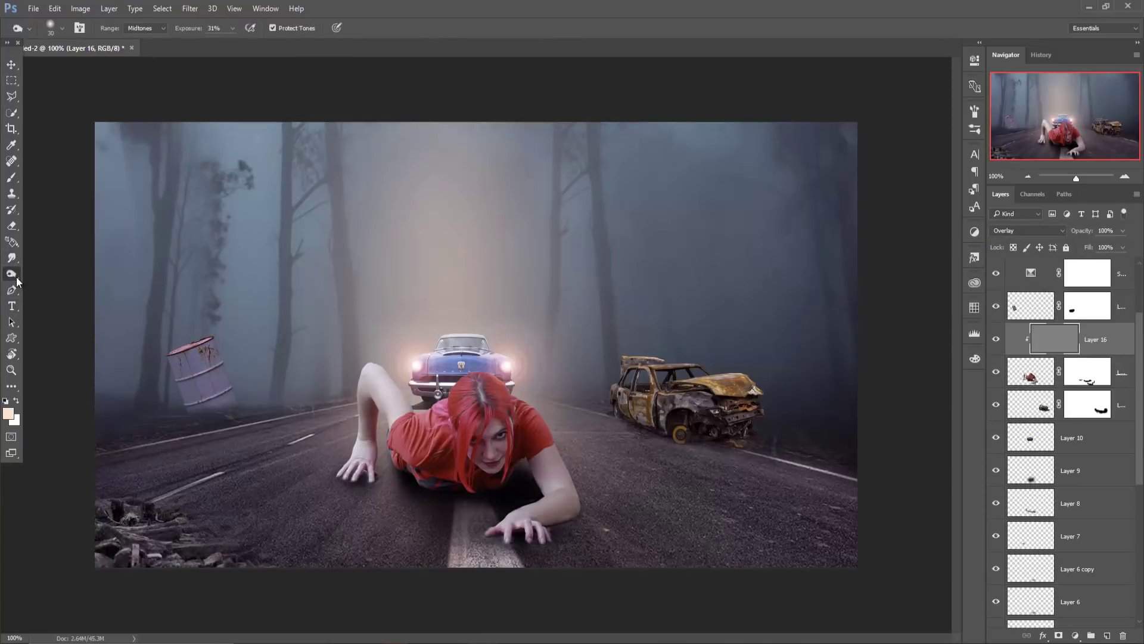
- Burn shading near the woman's hair, raised arm and shoulder, and dodge near her elbow
{"action": "right_click", "coordinate": [12, 274]}
{"action": "left_click", "coordinate": [48, 285]}
{"action": "left_click_drag", "start_coordinate": [470, 381], "coordinate": [455, 386]}
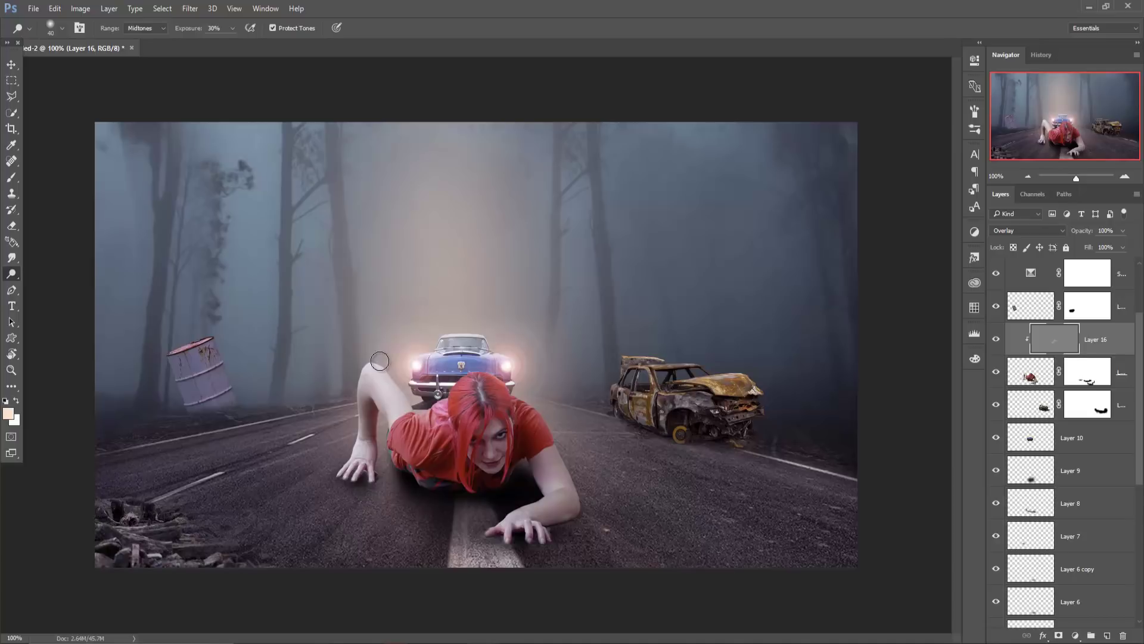
{"action": "left_click_drag", "start_coordinate": [379, 361], "coordinate": [348, 455]}
{"action": "mouse_move", "coordinate": [502, 396]}
{"action": "left_mouse_down"}
{"action": "mouse_move", "coordinate": [583, 500]}
{"action": "mouse_move", "coordinate": [571, 477]}
{"action": "left_mouse_up"}
{"action": "left_click_drag", "start_coordinate": [456, 409], "coordinate": [427, 414]}
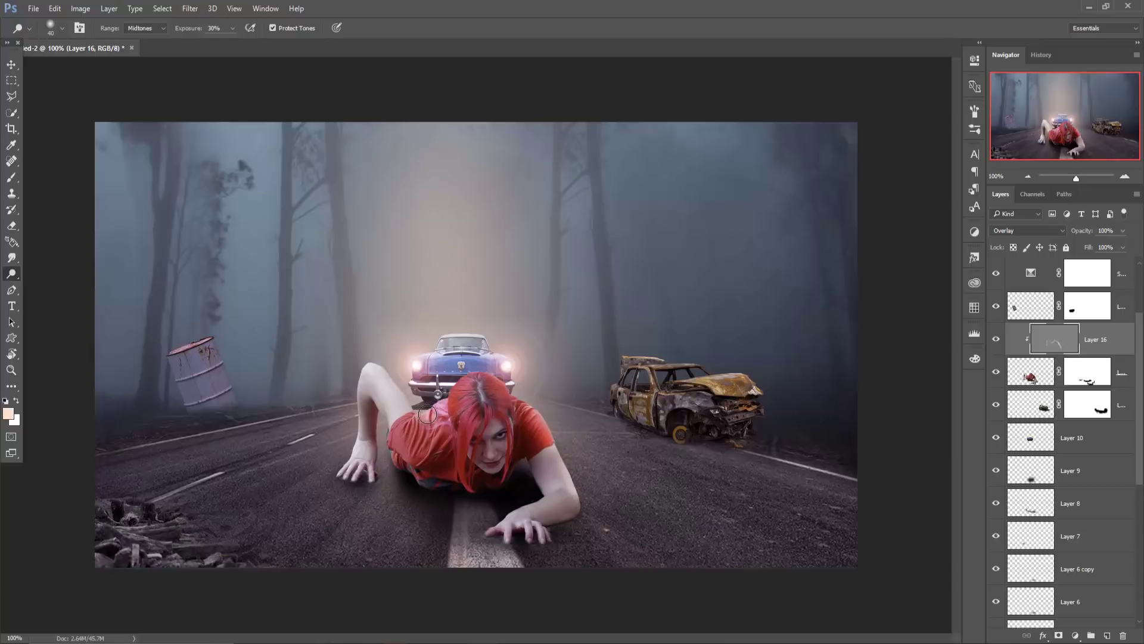
- Burn her upper arm, torso edge, both hands, the shadow under her chest and shirt
{"action": "right_click", "coordinate": [11, 274]}
{"action": "left_click", "coordinate": [56, 285]}
{"action": "left_click_drag", "start_coordinate": [381, 390], "coordinate": [372, 437]}
{"action": "mouse_move", "coordinate": [363, 393]}
{"action": "left_mouse_down"}
{"action": "mouse_move", "coordinate": [402, 429]}
{"action": "mouse_move", "coordinate": [393, 407]}
{"action": "mouse_move", "coordinate": [410, 467]}
{"action": "mouse_move", "coordinate": [429, 483]}
{"action": "mouse_move", "coordinate": [442, 451]}
{"action": "mouse_move", "coordinate": [418, 463]}
{"action": "mouse_move", "coordinate": [444, 474]}
{"action": "mouse_move", "coordinate": [508, 419]}
{"action": "mouse_move", "coordinate": [481, 397]}
{"action": "mouse_move", "coordinate": [556, 488]}
{"action": "mouse_move", "coordinate": [503, 537]}
{"action": "left_mouse_up"}
{"action": "mouse_move", "coordinate": [372, 476]}
{"action": "left_mouse_down"}
{"action": "mouse_move", "coordinate": [365, 456]}
{"action": "mouse_move", "coordinate": [344, 480]}
{"action": "left_mouse_up"}
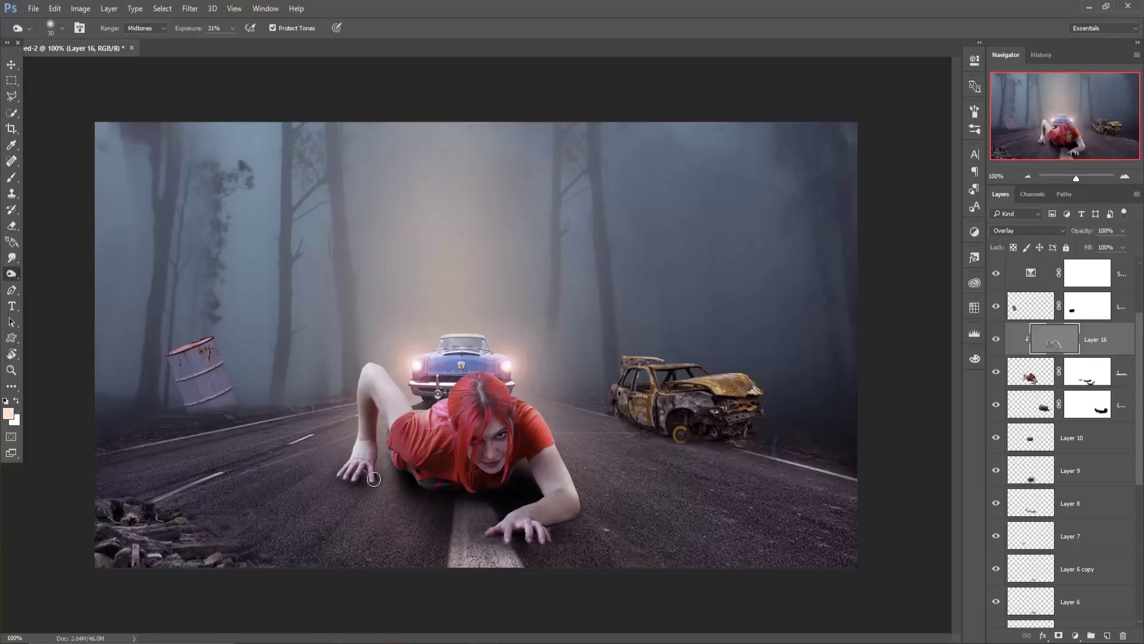
{"action": "mouse_move", "coordinate": [543, 540]}
{"action": "left_mouse_down"}
{"action": "mouse_move", "coordinate": [508, 524]}
{"action": "mouse_move", "coordinate": [564, 499]}
{"action": "mouse_move", "coordinate": [525, 516]}
{"action": "mouse_move", "coordinate": [538, 452]}
{"action": "mouse_move", "coordinate": [557, 489]}
{"action": "left_mouse_up"}
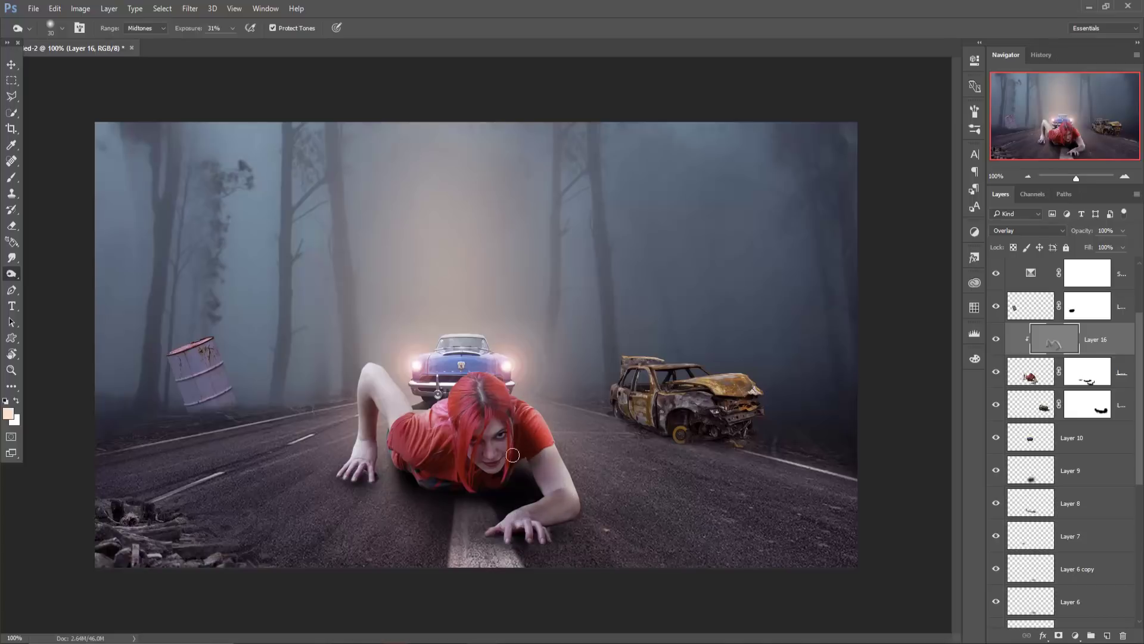
{"action": "mouse_move", "coordinate": [433, 488]}
{"action": "left_mouse_down"}
{"action": "mouse_move", "coordinate": [411, 471]}
{"action": "mouse_move", "coordinate": [478, 488]}
{"action": "mouse_move", "coordinate": [500, 486]}
{"action": "mouse_move", "coordinate": [512, 465]}
{"action": "mouse_move", "coordinate": [516, 481]}
{"action": "mouse_move", "coordinate": [414, 483]}
{"action": "left_mouse_up"}
{"action": "left_click_drag", "start_coordinate": [430, 426], "coordinate": [431, 451]}
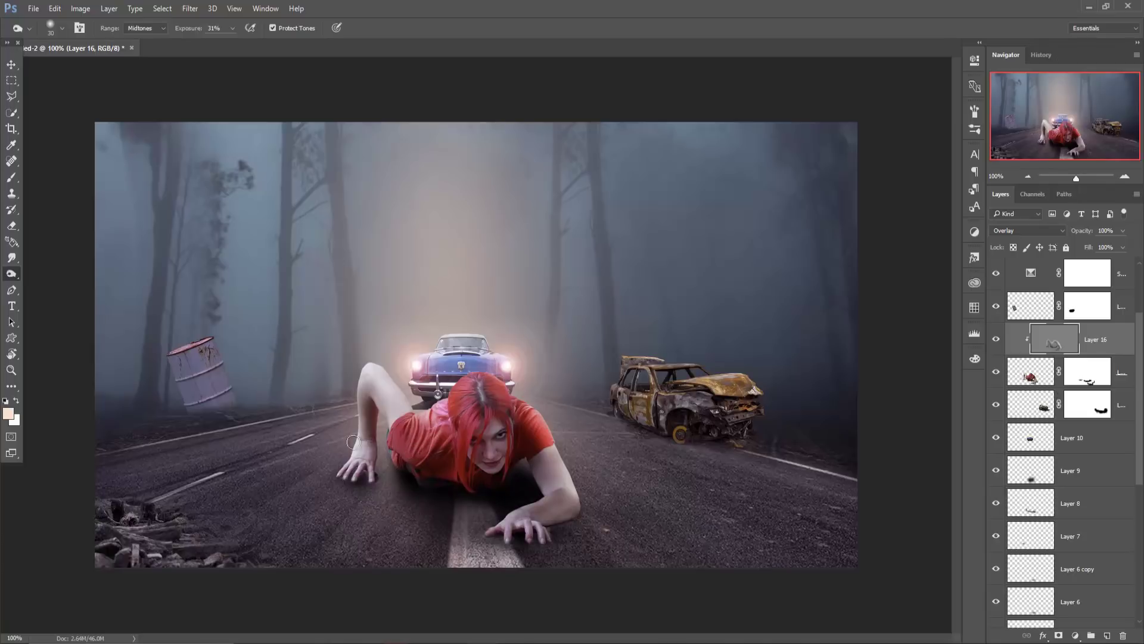
{"action": "left_click", "coordinate": [9, 63]}
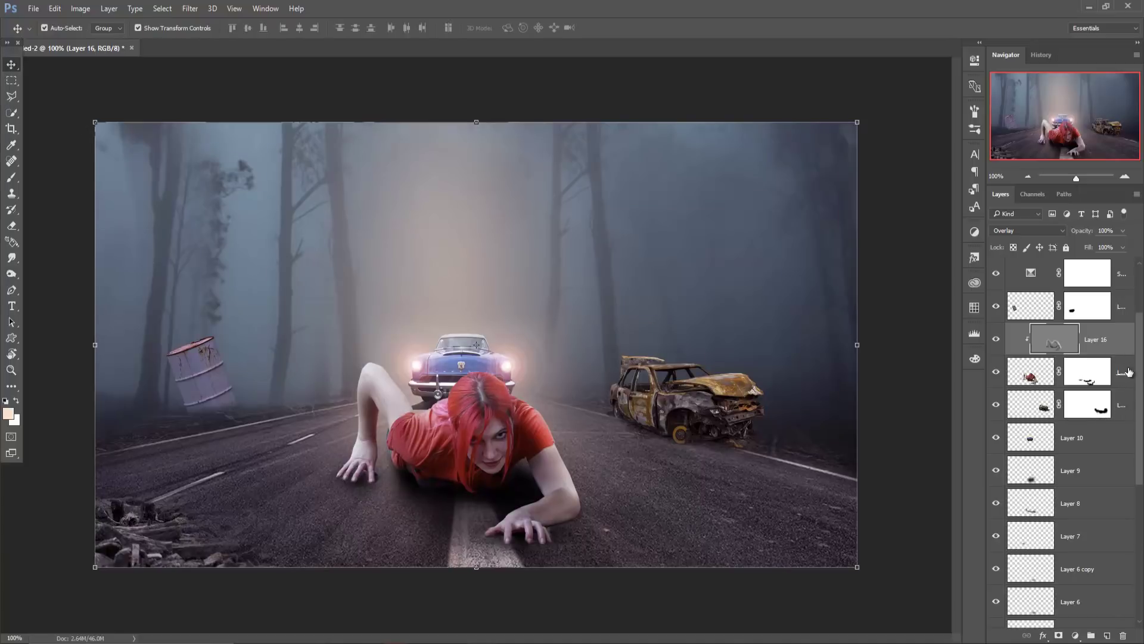
- Add a Curves adjustment above the Selective Color layer with one point on the curve
{"action": "left_click", "coordinate": [1119, 280]}
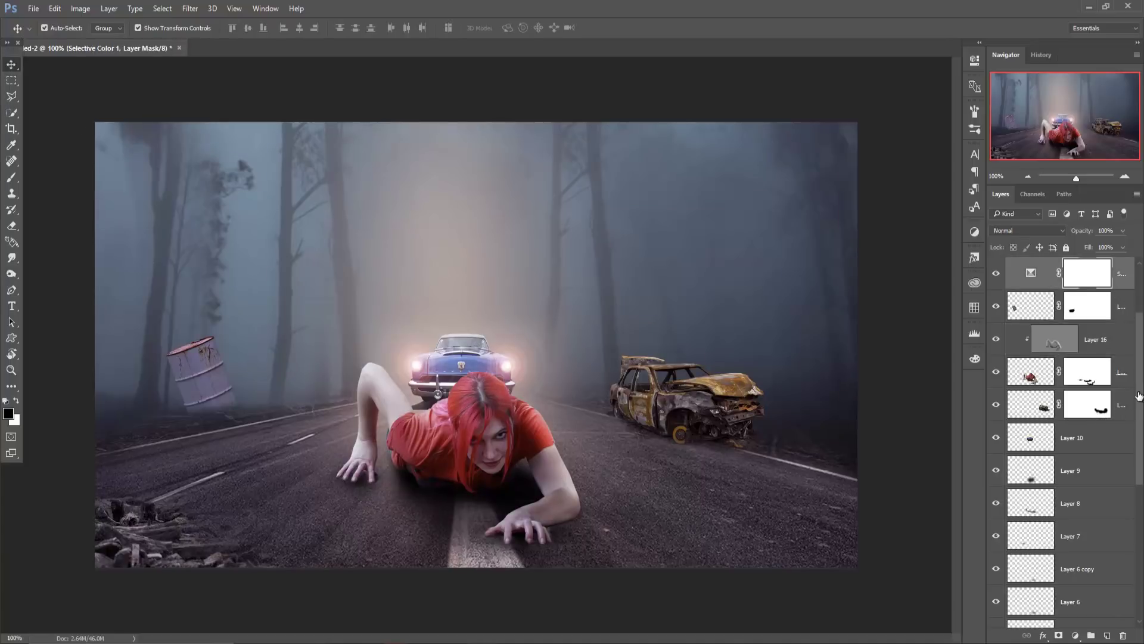
{"action": "left_click", "coordinate": [1075, 636]}
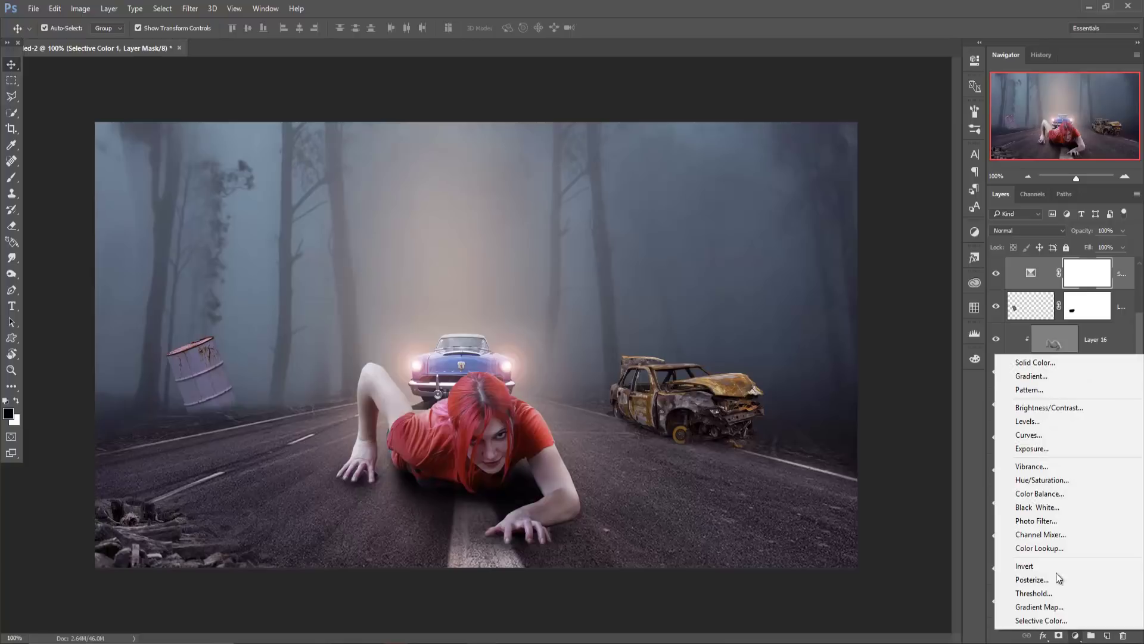
{"action": "left_click", "coordinate": [1059, 436]}
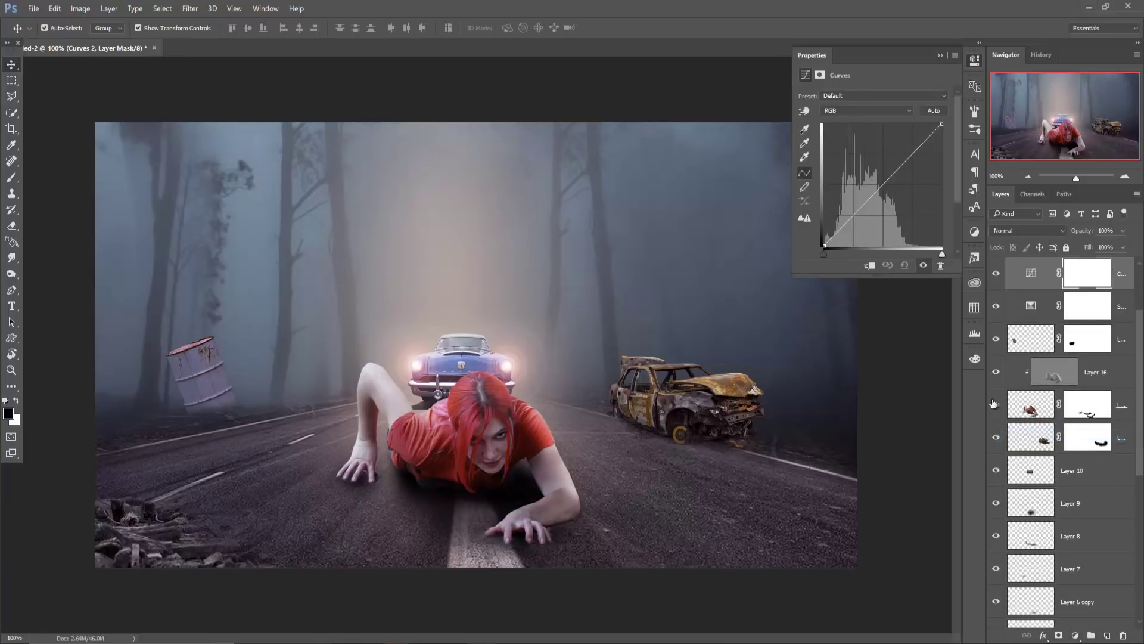
{"action": "left_click", "coordinate": [890, 180]}
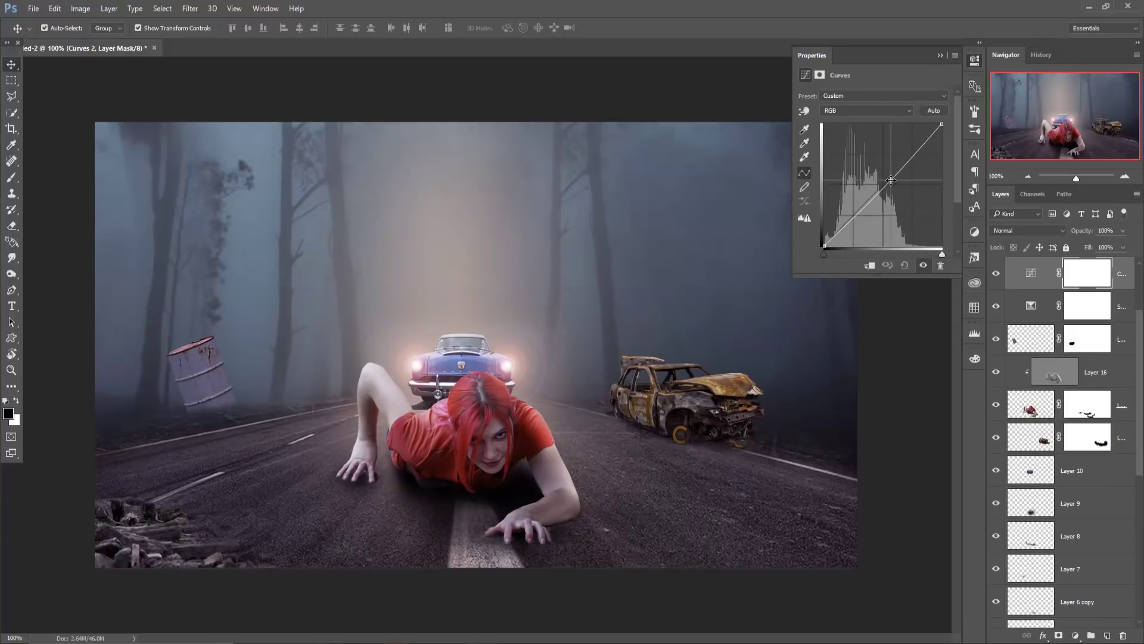
{"action": "scroll", "coordinate": [1143, 379], "scroll_direction": "up", "scroll_amount": 3}
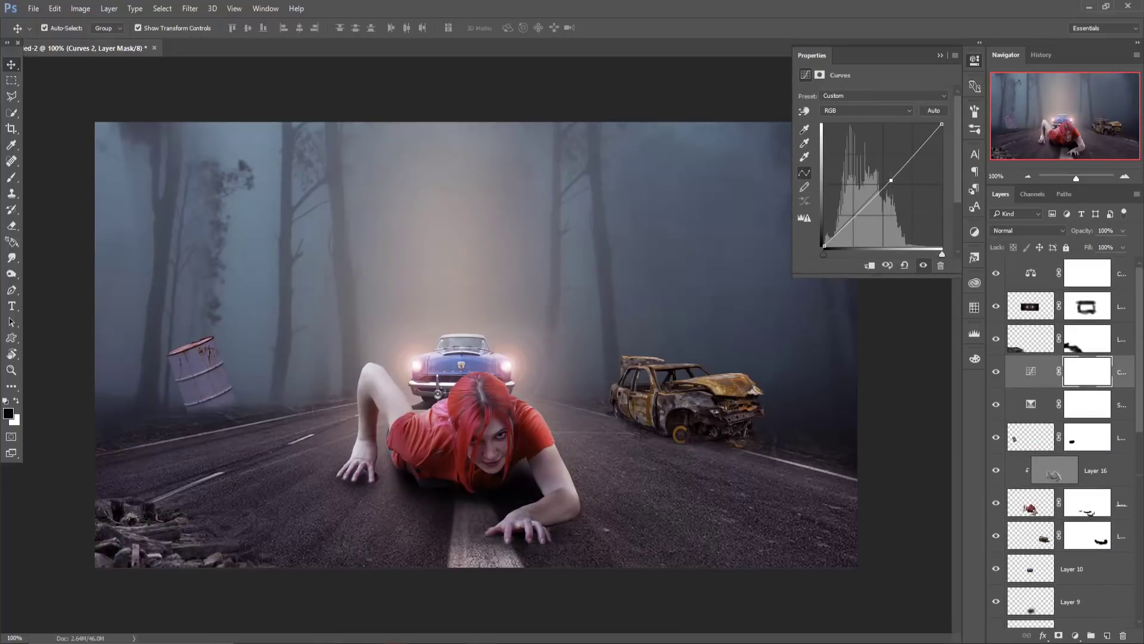
{"action": "left_click", "coordinate": [941, 55]}
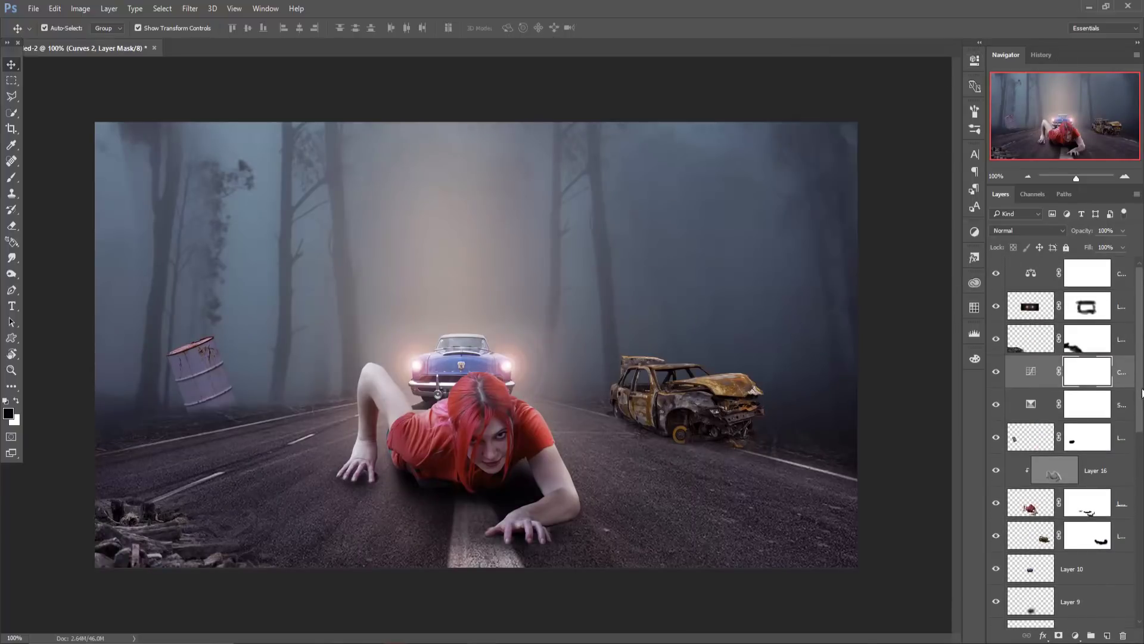
{"action": "left_click", "coordinate": [1126, 370]}
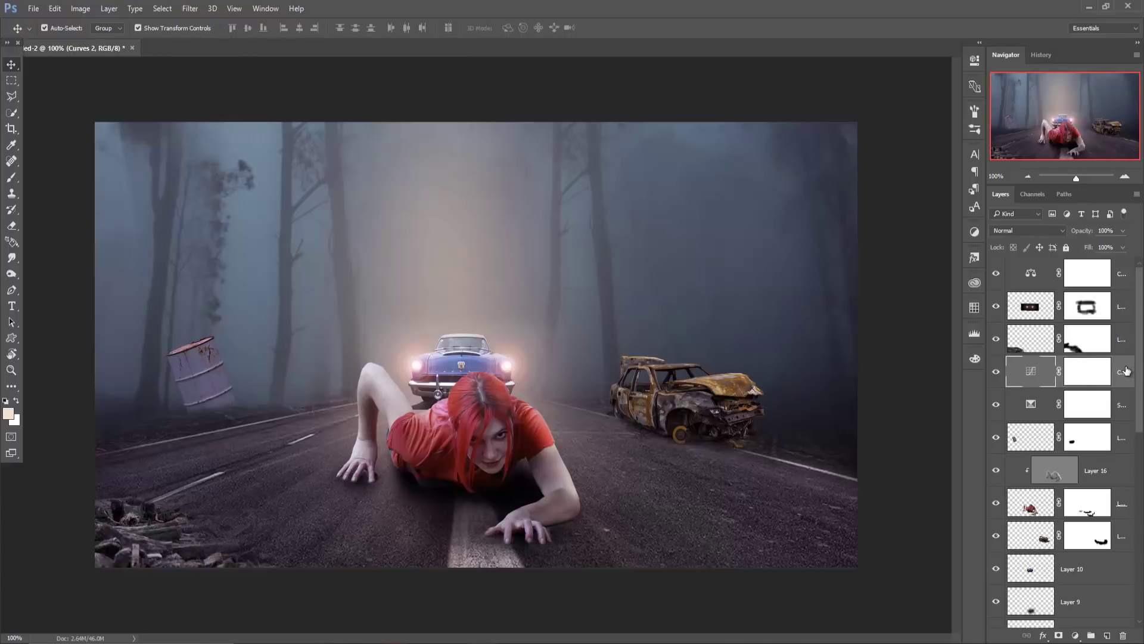
- Add another Curves adjustment at the top of the stack, pulling the curve down to darken
{"action": "left_click", "coordinate": [1076, 636]}
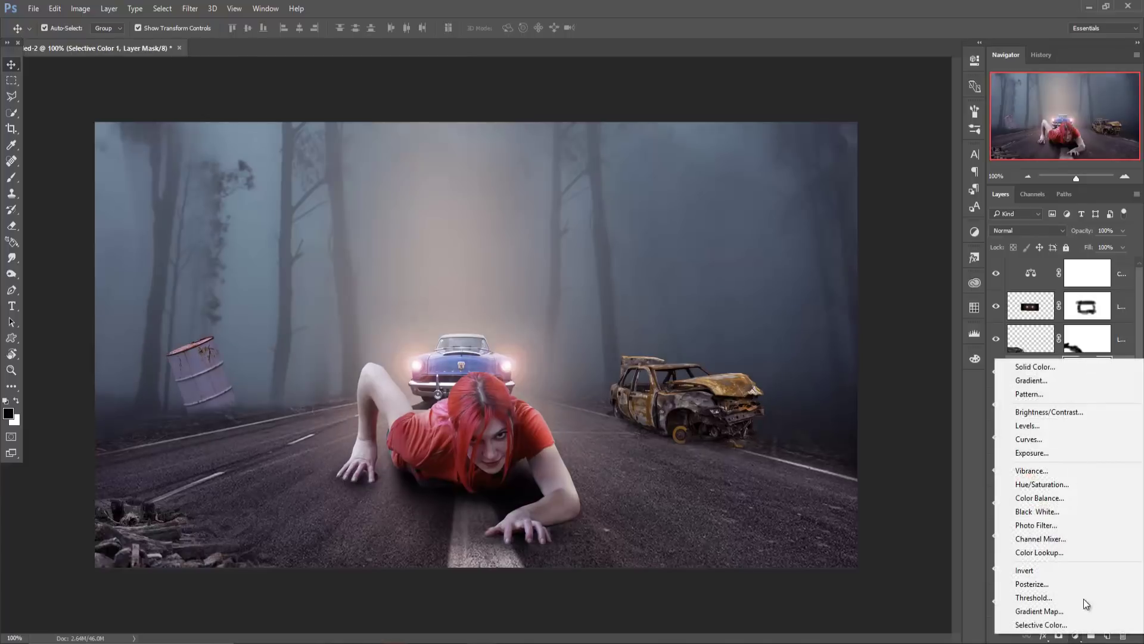
{"action": "left_click", "coordinate": [1123, 274]}
{"action": "left_click", "coordinate": [1123, 275]}
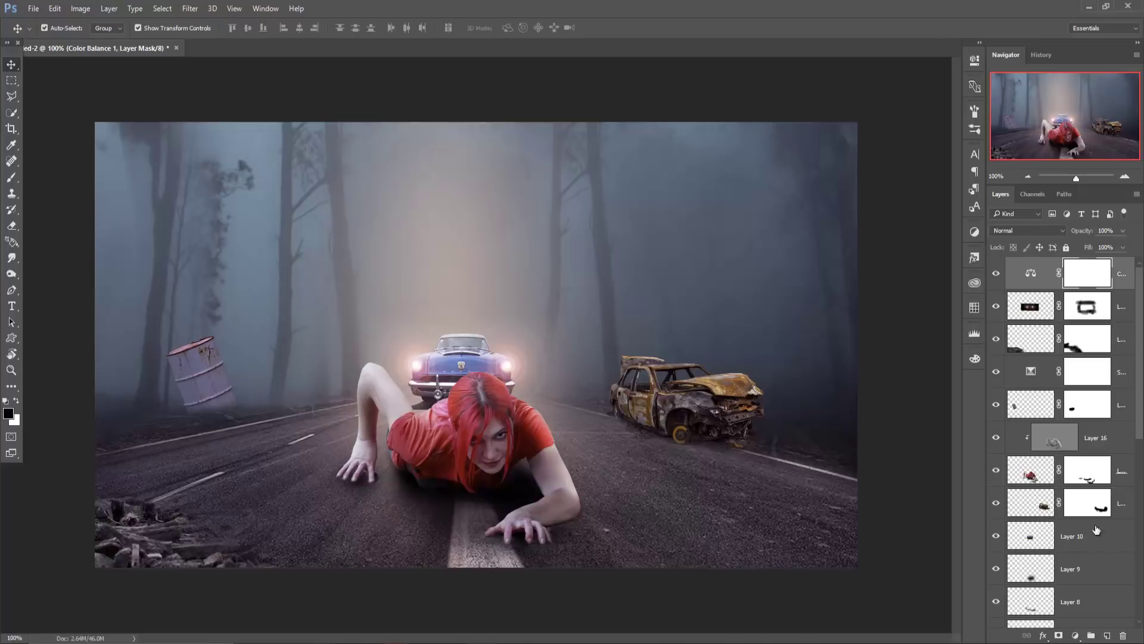
{"action": "left_click", "coordinate": [1076, 636]}
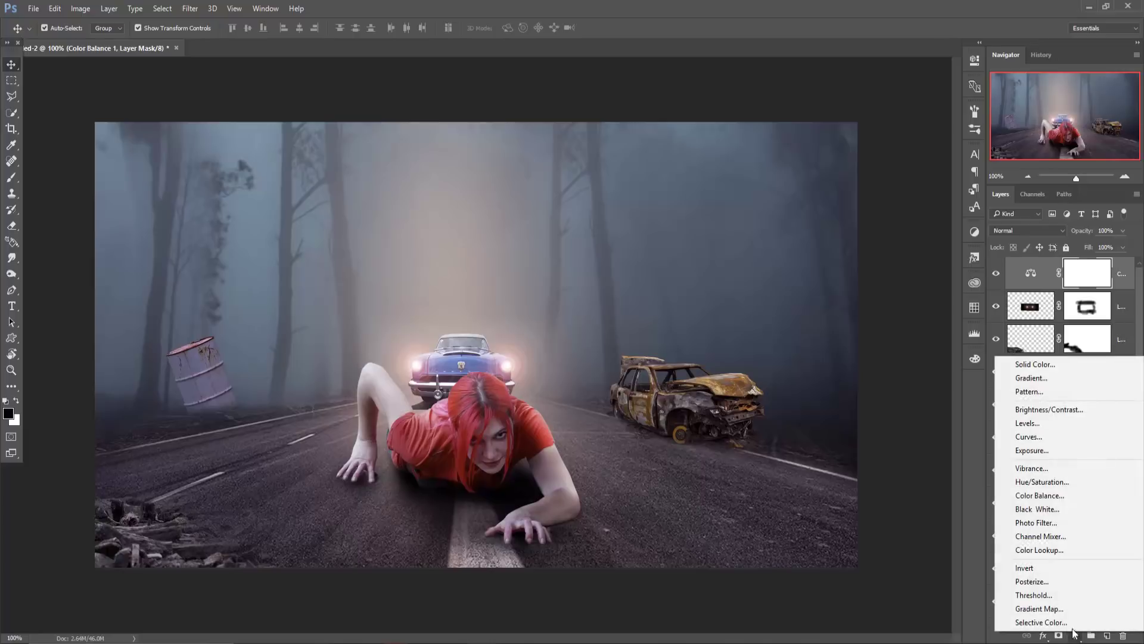
{"action": "left_click", "coordinate": [1045, 438]}
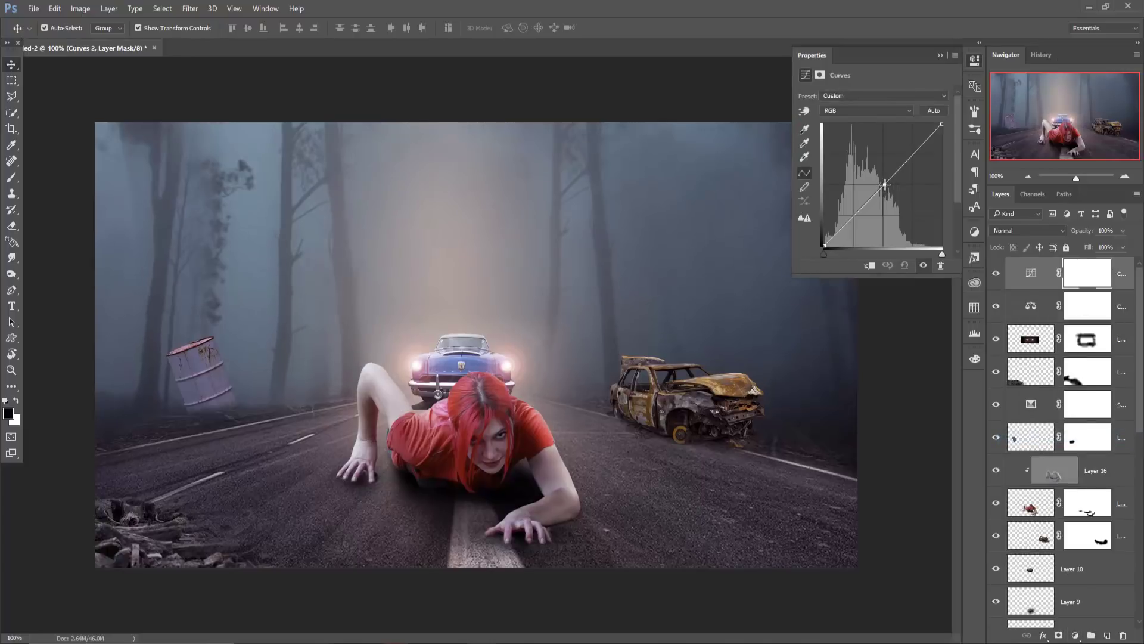
{"action": "left_click_drag", "start_coordinate": [885, 184], "coordinate": [892, 185]}
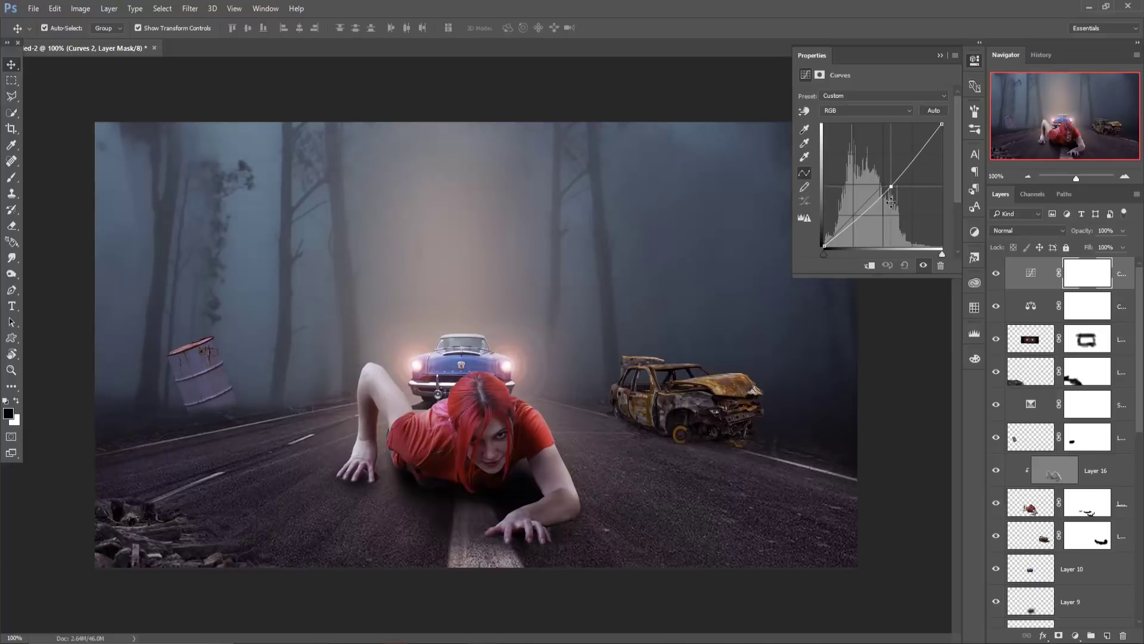
{"action": "left_click", "coordinate": [940, 56]}
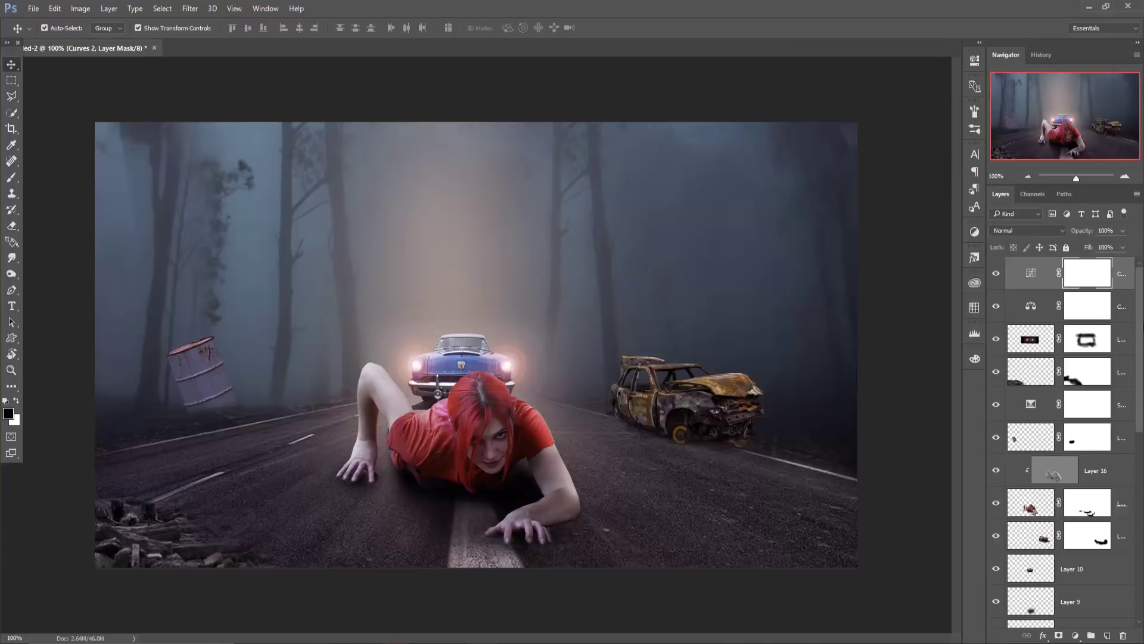
{"action": "left_click", "coordinate": [1124, 276]}
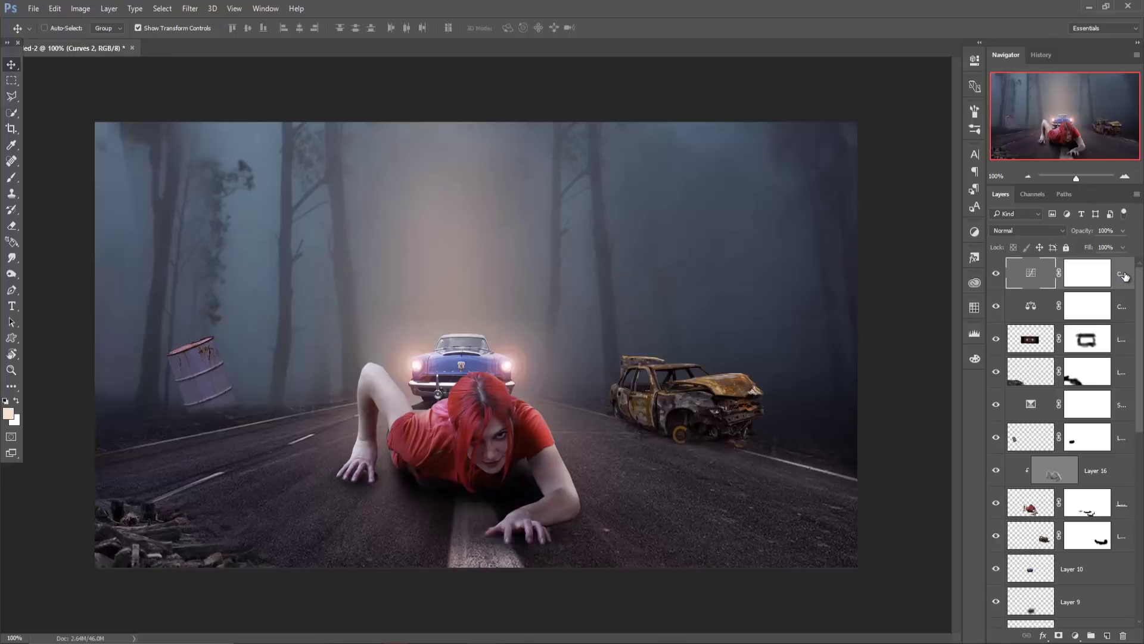
- Stamp all visible layers into Layer 17 and duplicate it
{"action": "key", "text": "ctrl+shift+alt+e"}
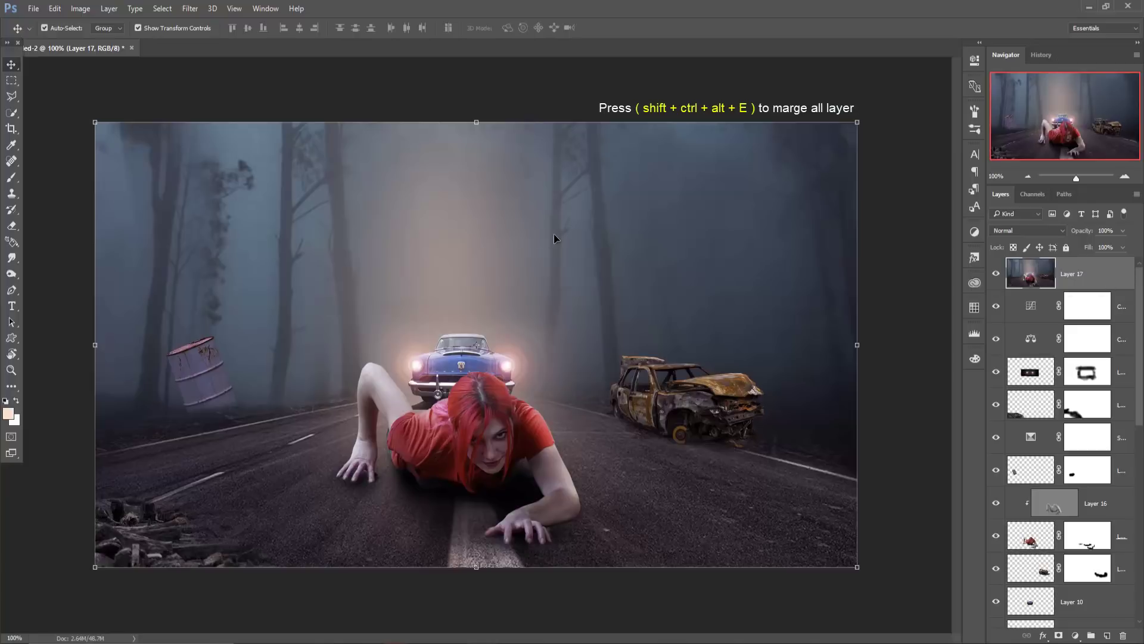
{"action": "right_click", "coordinate": [1098, 274]}
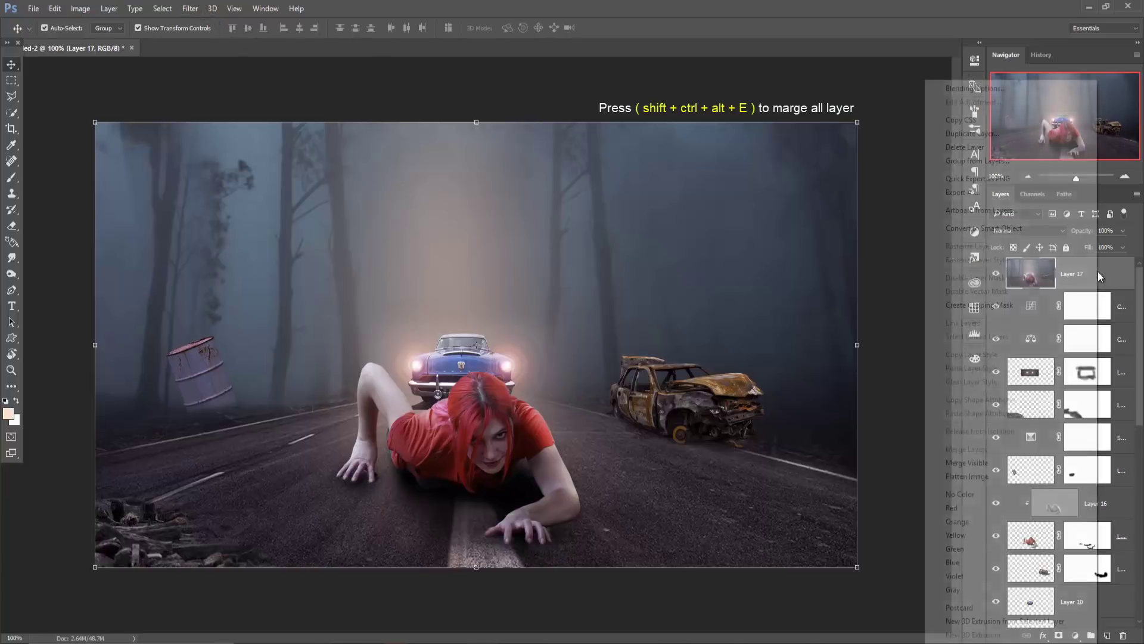
{"action": "left_click", "coordinate": [973, 133]}
{"action": "left_click", "coordinate": [659, 201]}
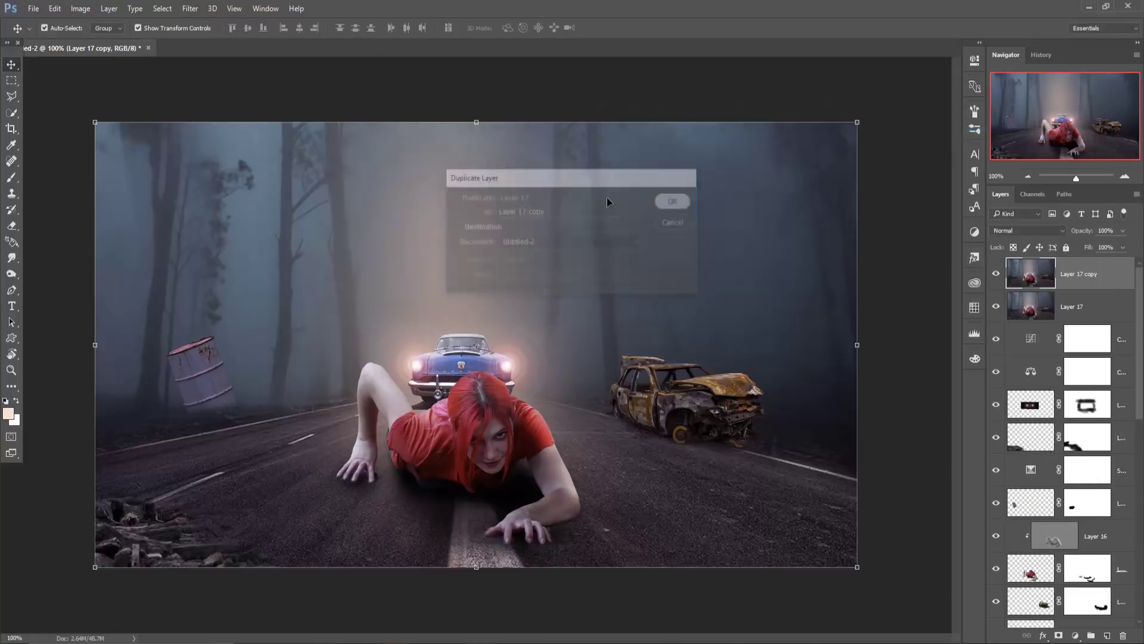
{"action": "left_click", "coordinate": [190, 8]}
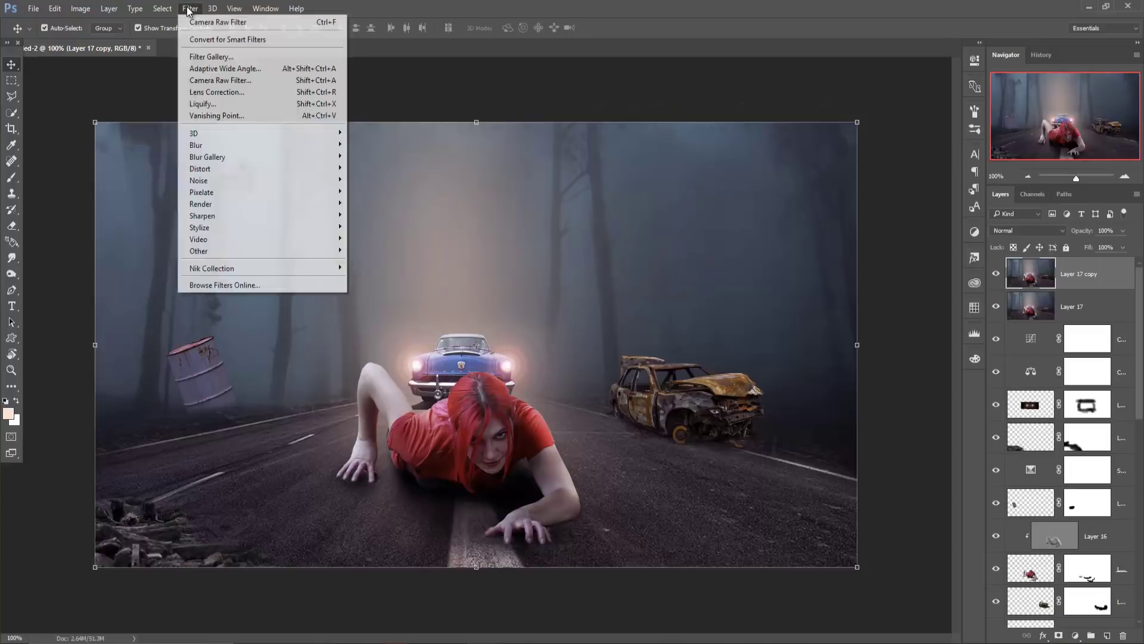
- In the Camera Raw Filter, cool Temperature to -10 and raise Contrast to about +13
{"action": "left_click", "coordinate": [216, 77]}
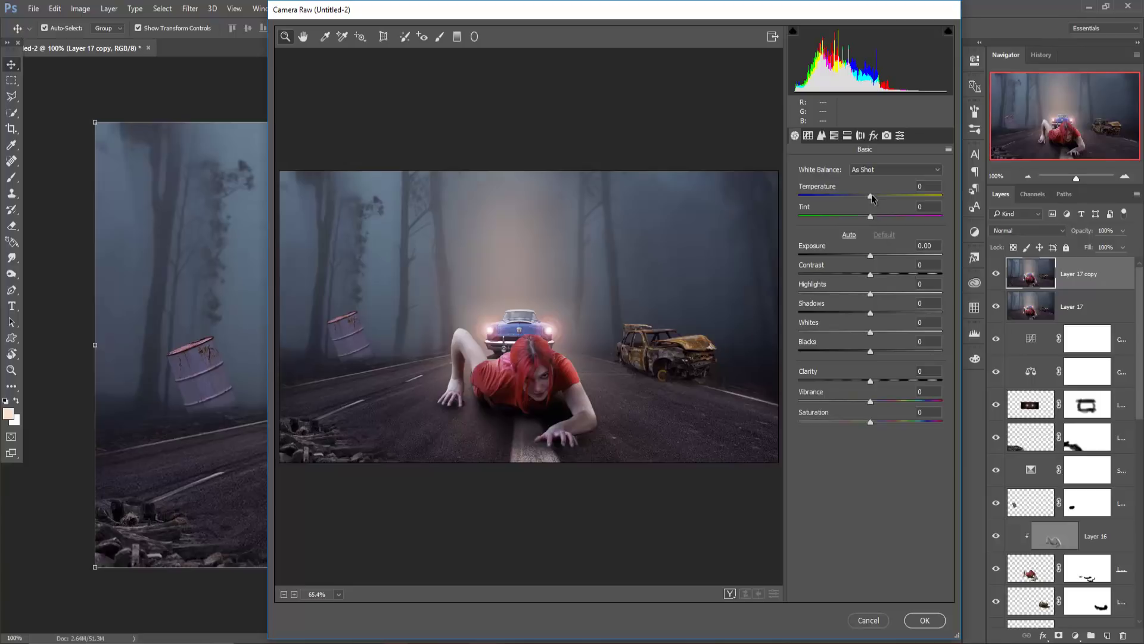
{"action": "left_click_drag", "start_coordinate": [871, 195], "coordinate": [864, 196]}
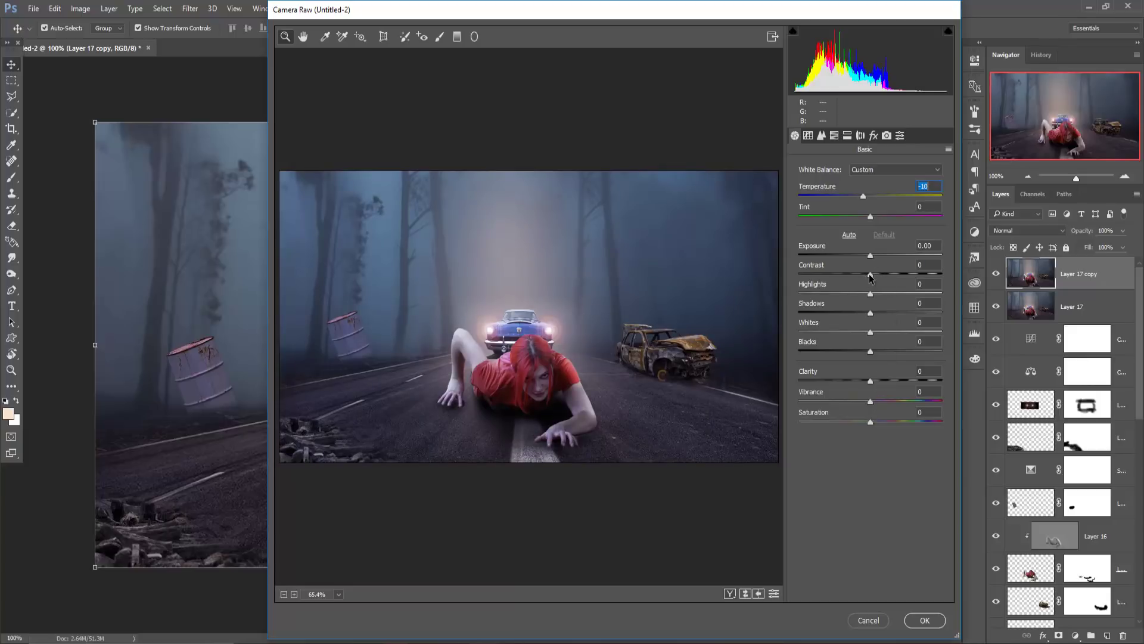
{"action": "left_click_drag", "start_coordinate": [870, 275], "coordinate": [880, 276]}
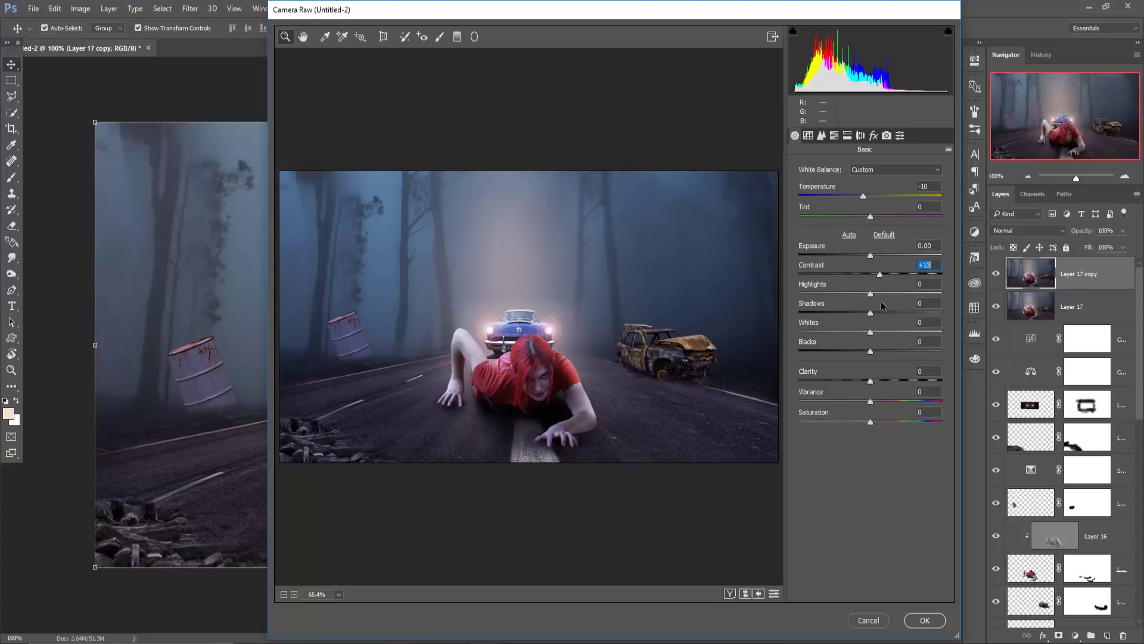
{"action": "left_click", "coordinate": [874, 135]}
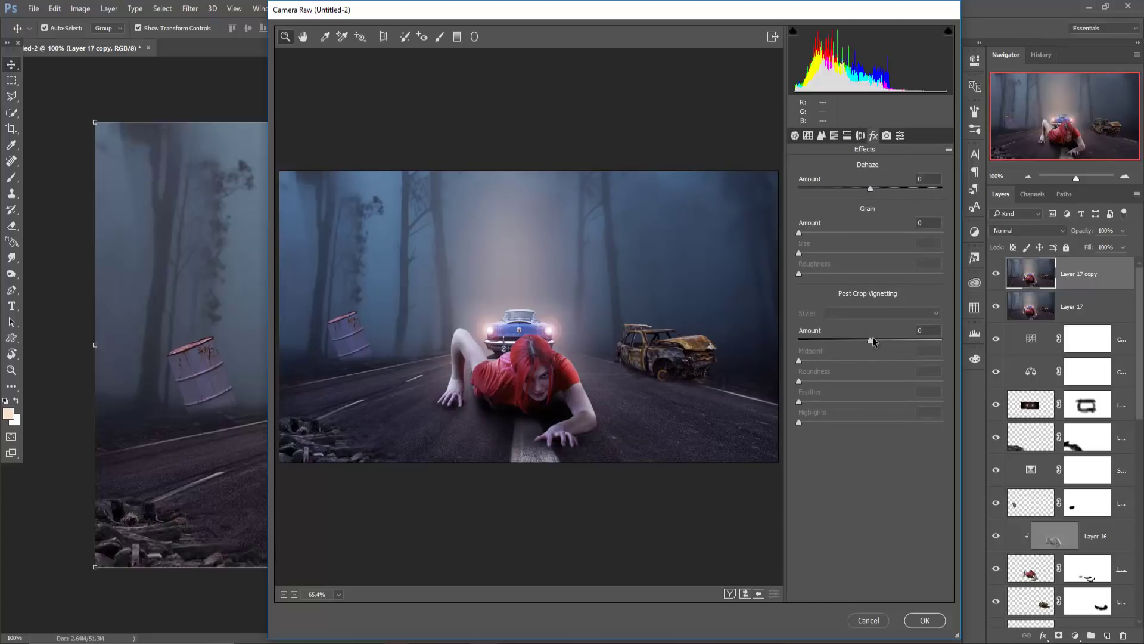
- Set the Post Crop Vignetting amount to -15 to darken the edges
{"action": "left_click_drag", "start_coordinate": [868, 341], "coordinate": [859, 343]}
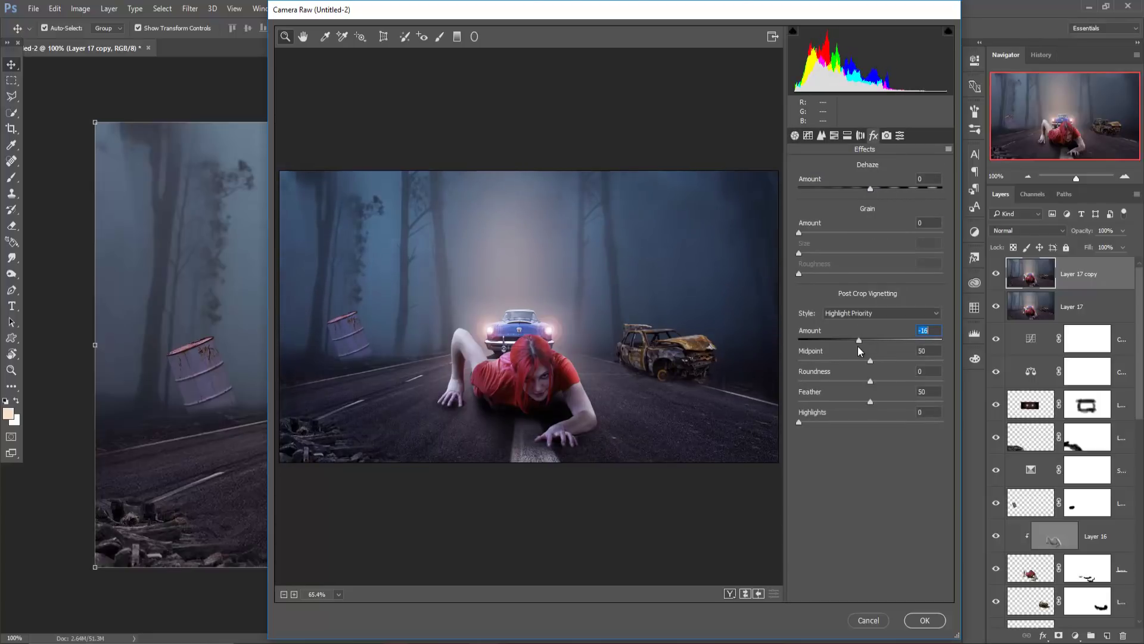
{"action": "key", "text": "Down"}
{"action": "key", "text": "Up"}
{"action": "key", "text": "Up"}
- Split-tone with highlights hue 245, saturation 12 and shadows hue 51, saturation 10, then apply
{"action": "left_click", "coordinate": [847, 136]}
{"action": "left_click_drag", "start_coordinate": [799, 185], "coordinate": [892, 185]}
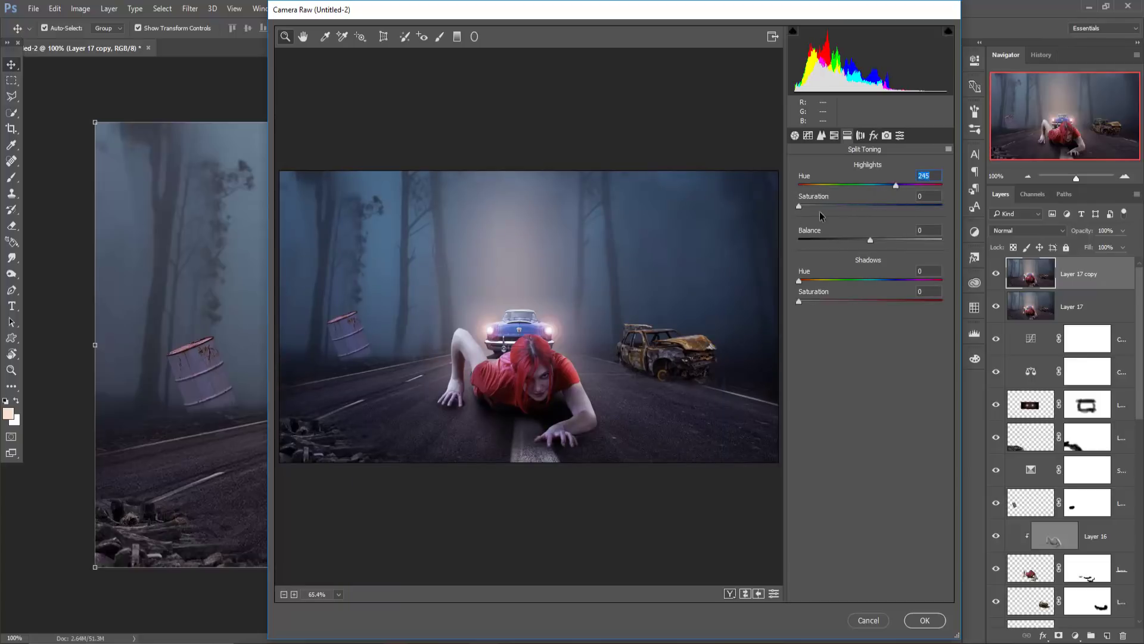
{"action": "left_click_drag", "start_coordinate": [799, 205], "coordinate": [814, 205]}
{"action": "mouse_move", "coordinate": [798, 281]}
{"action": "left_mouse_down"}
{"action": "mouse_move", "coordinate": [819, 280]}
{"action": "mouse_move", "coordinate": [814, 301]}
{"action": "left_mouse_up"}
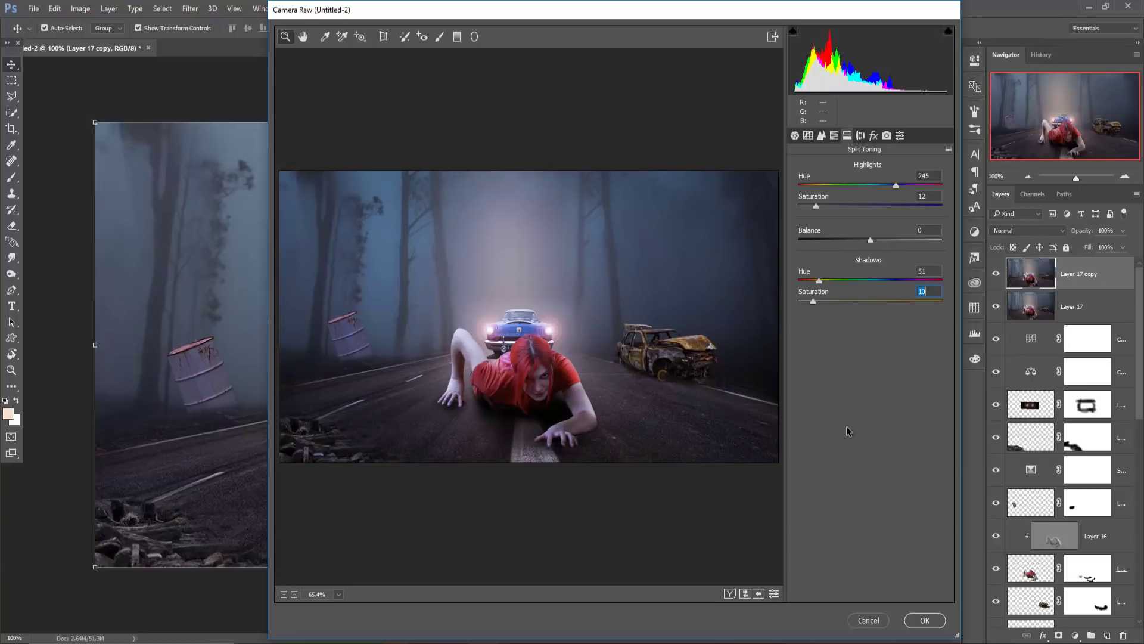
{"action": "left_click", "coordinate": [921, 620]}
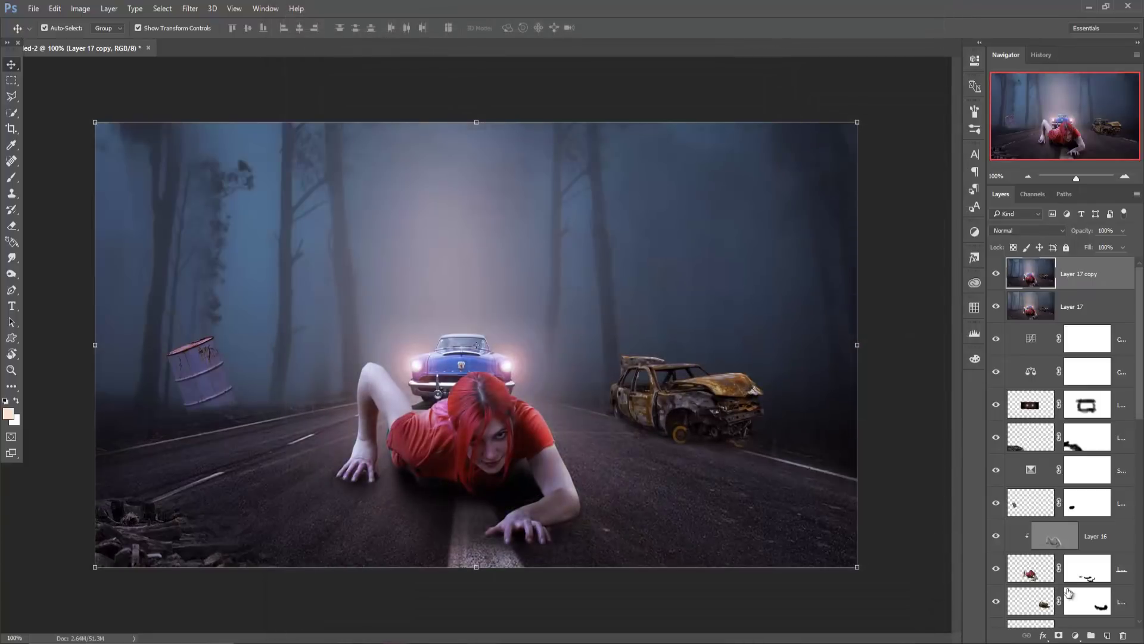
- Add a Gradient Fill layer using the Neutral Density Light 3 gradient
{"action": "left_click", "coordinate": [1077, 637]}
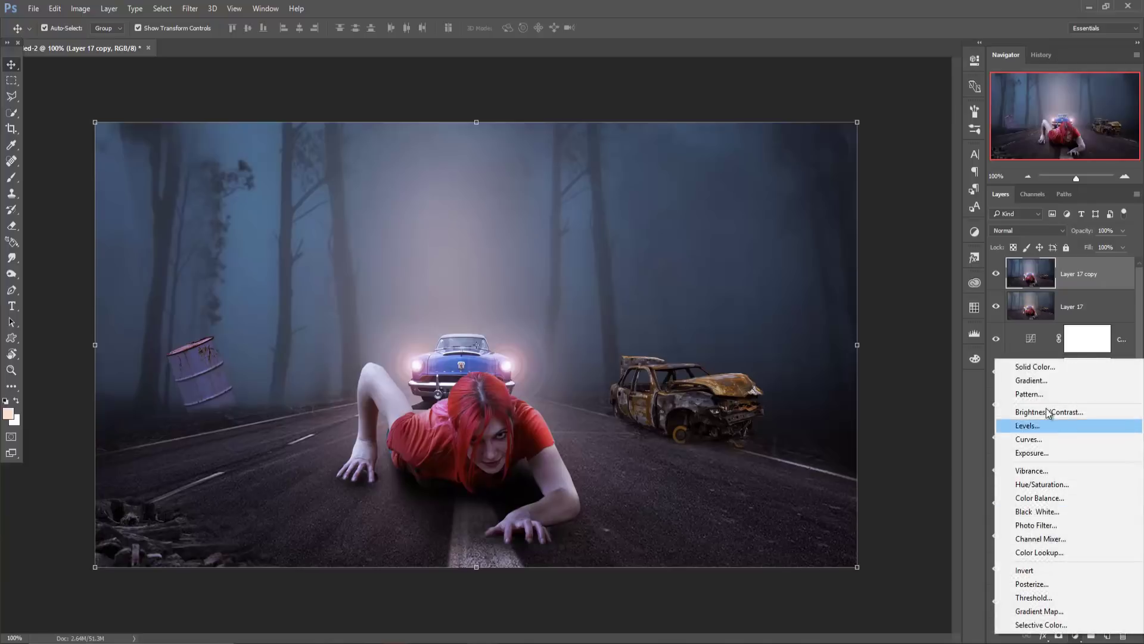
{"action": "left_click", "coordinate": [1043, 382]}
{"action": "left_click", "coordinate": [898, 294]}
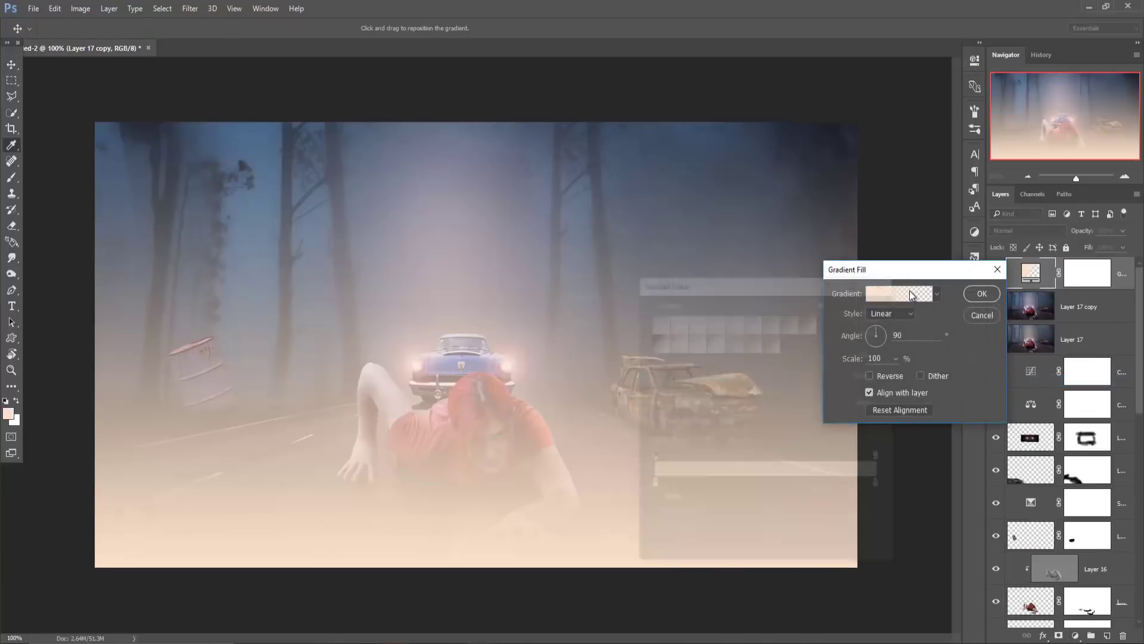
{"action": "left_click", "coordinate": [715, 342]}
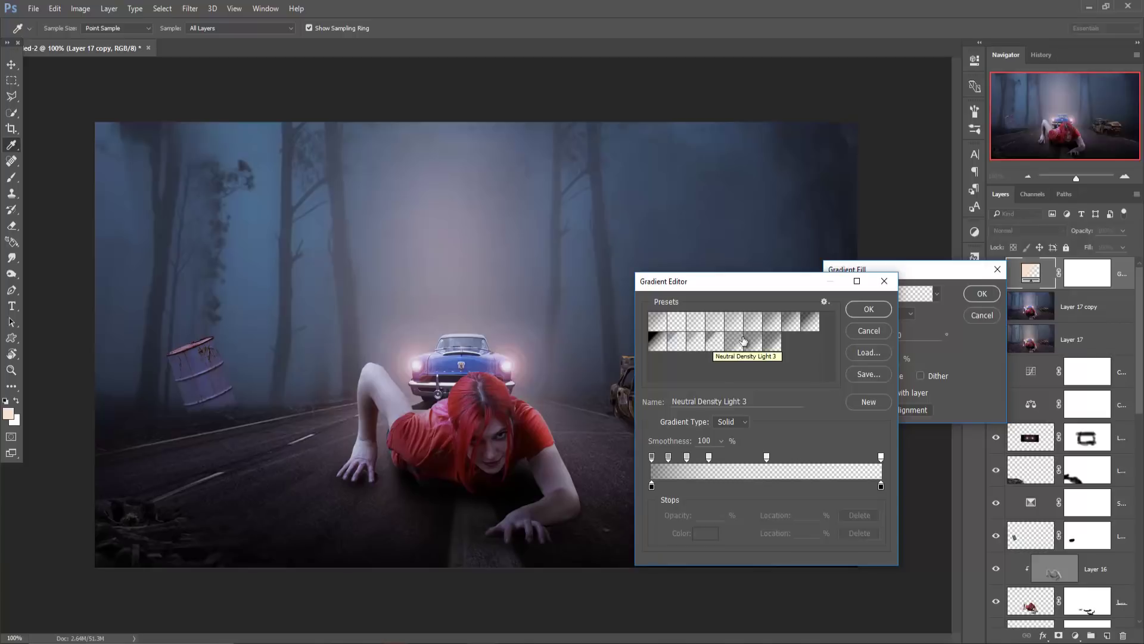
{"action": "left_click", "coordinate": [855, 308]}
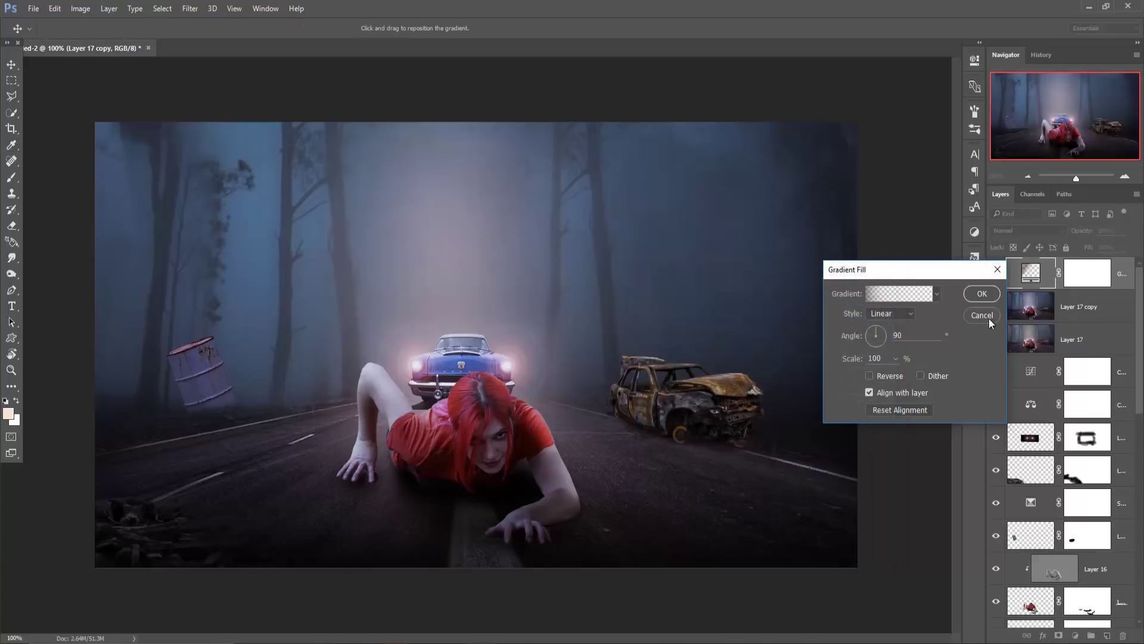
{"action": "left_click", "coordinate": [985, 293]}
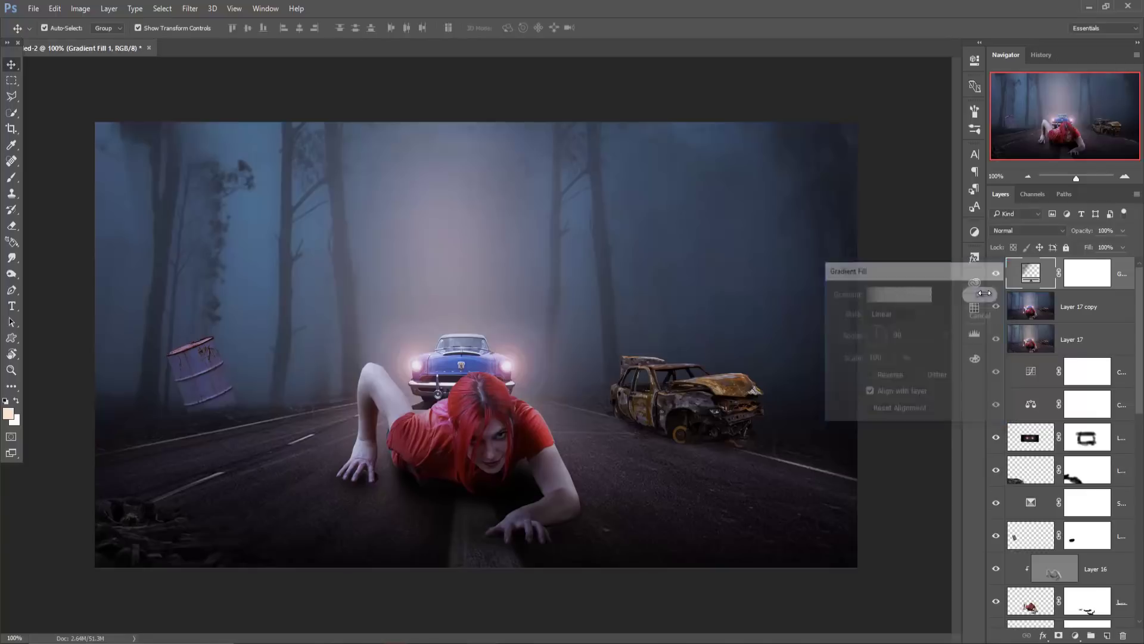
- Lower the Gradient Fill 1 layer's opacity to 84%
{"action": "left_click", "coordinate": [1124, 231]}
{"action": "left_click_drag", "start_coordinate": [1124, 245], "coordinate": [1113, 248]}
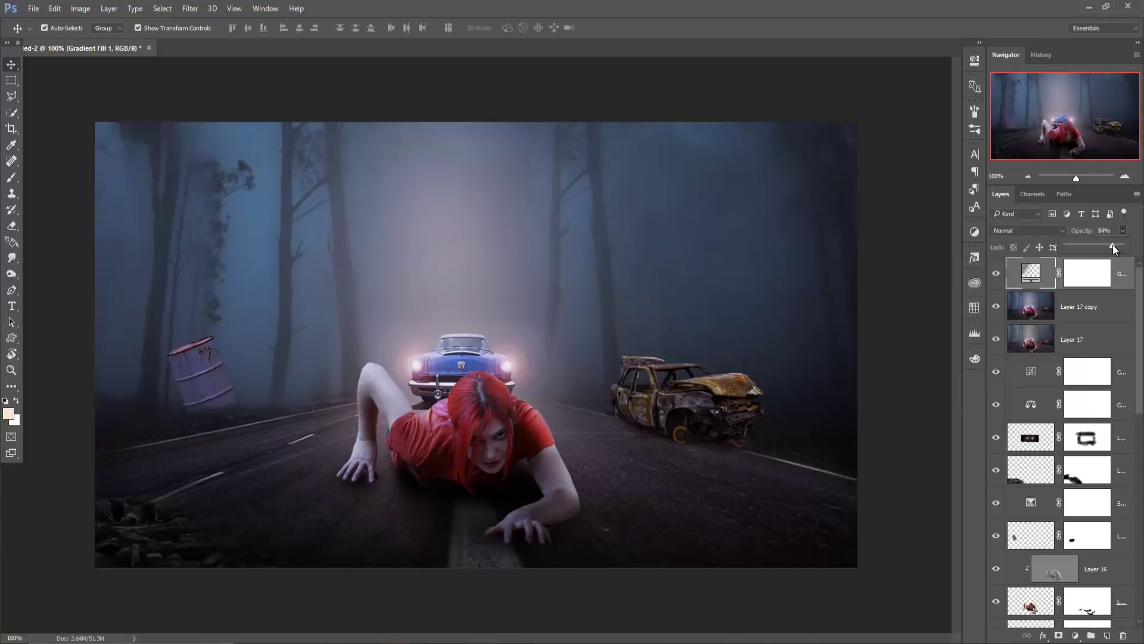
{"action": "left_click", "coordinate": [928, 299]}
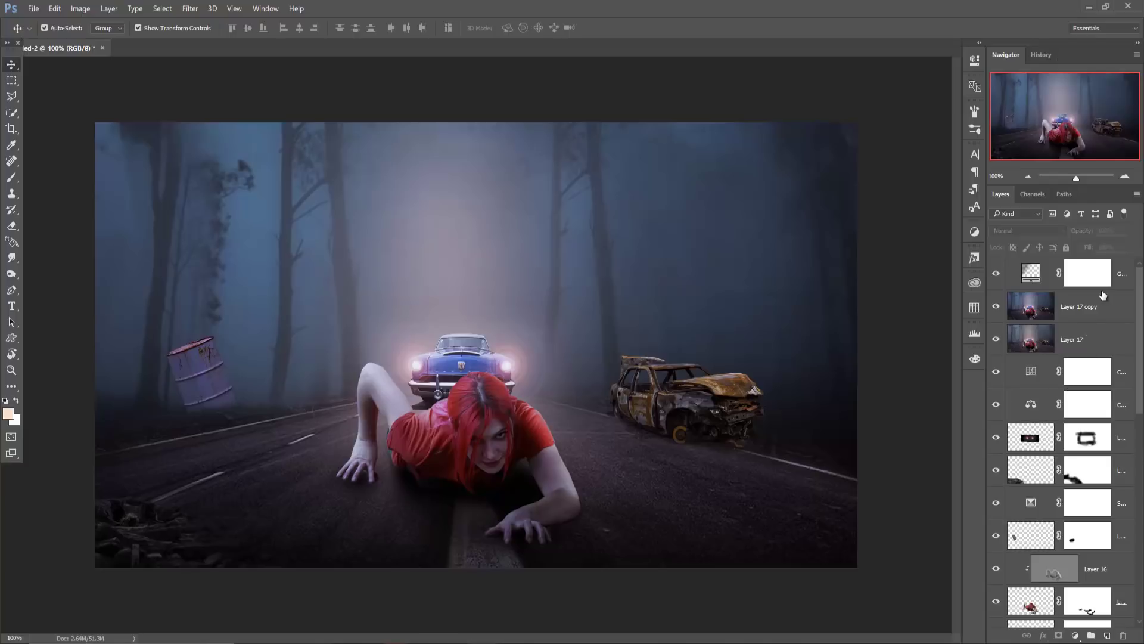
{"action": "left_click", "coordinate": [1123, 275]}
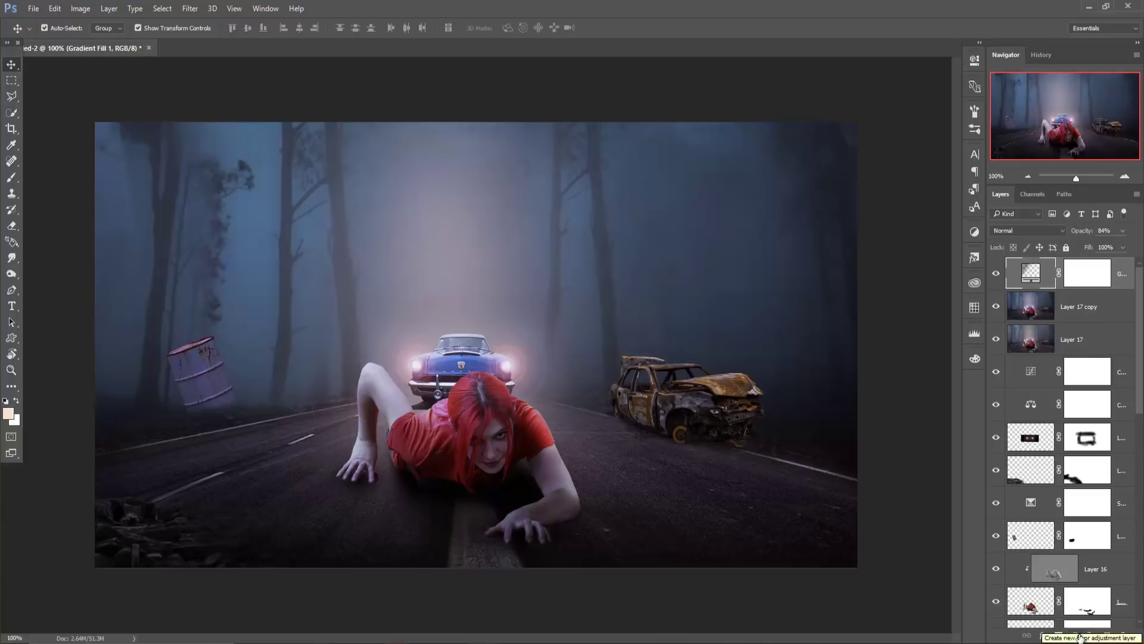
{"action": "left_click", "coordinate": [1076, 635]}
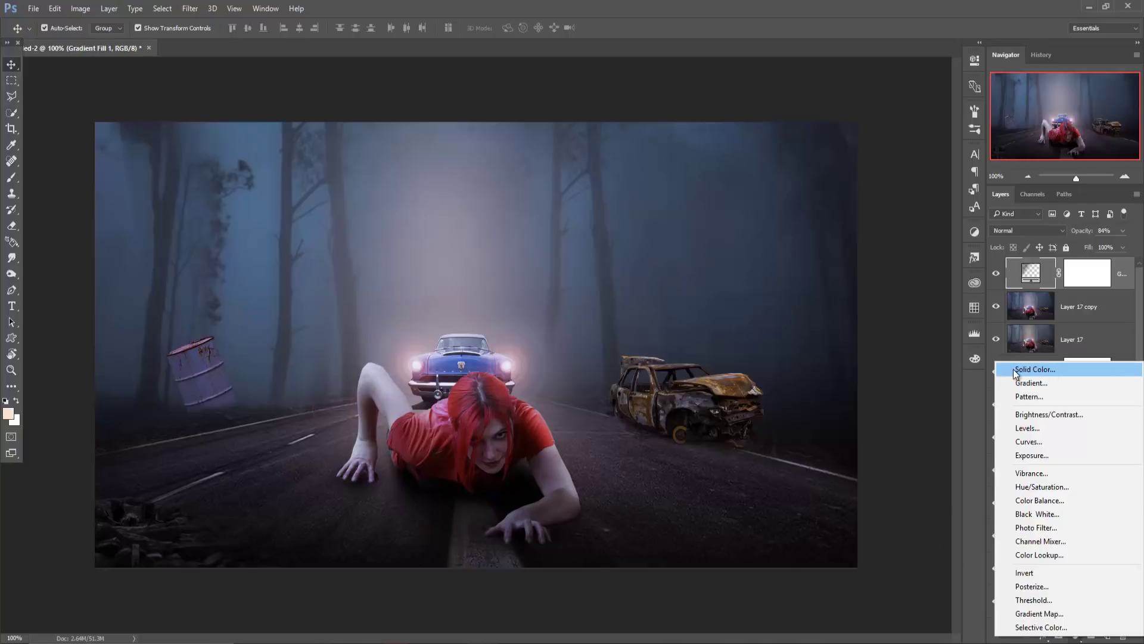
- Add a new layer filled with 50% Gray and set it to Soft Light
{"action": "left_click", "coordinate": [949, 372]}
{"action": "left_click", "coordinate": [1108, 635]}
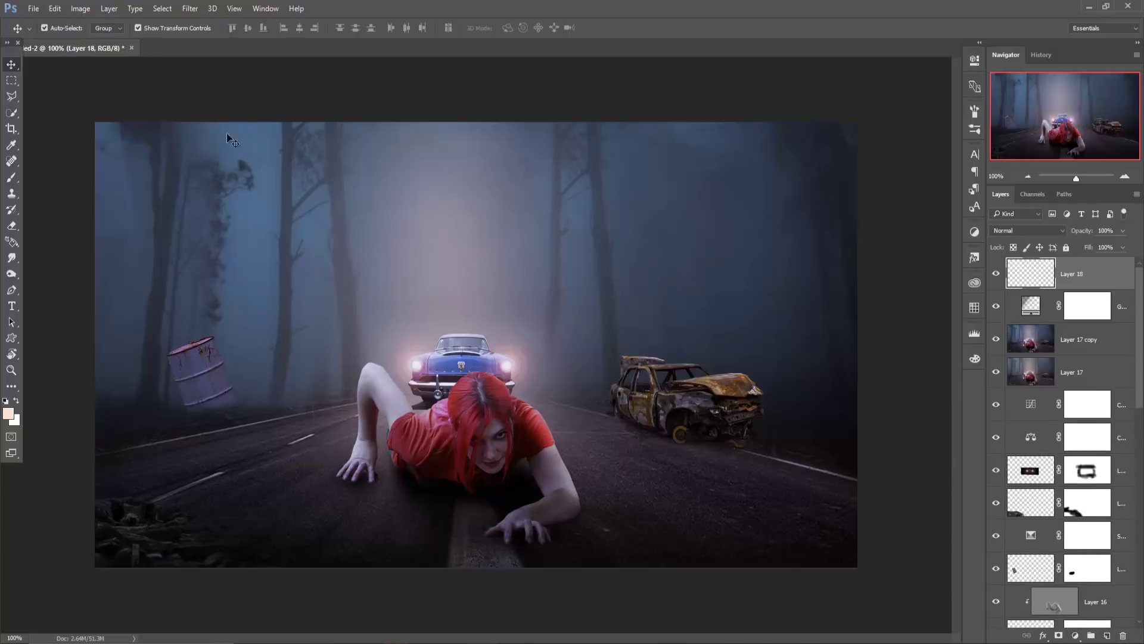
{"action": "left_click", "coordinate": [55, 9]}
{"action": "left_click", "coordinate": [66, 186]}
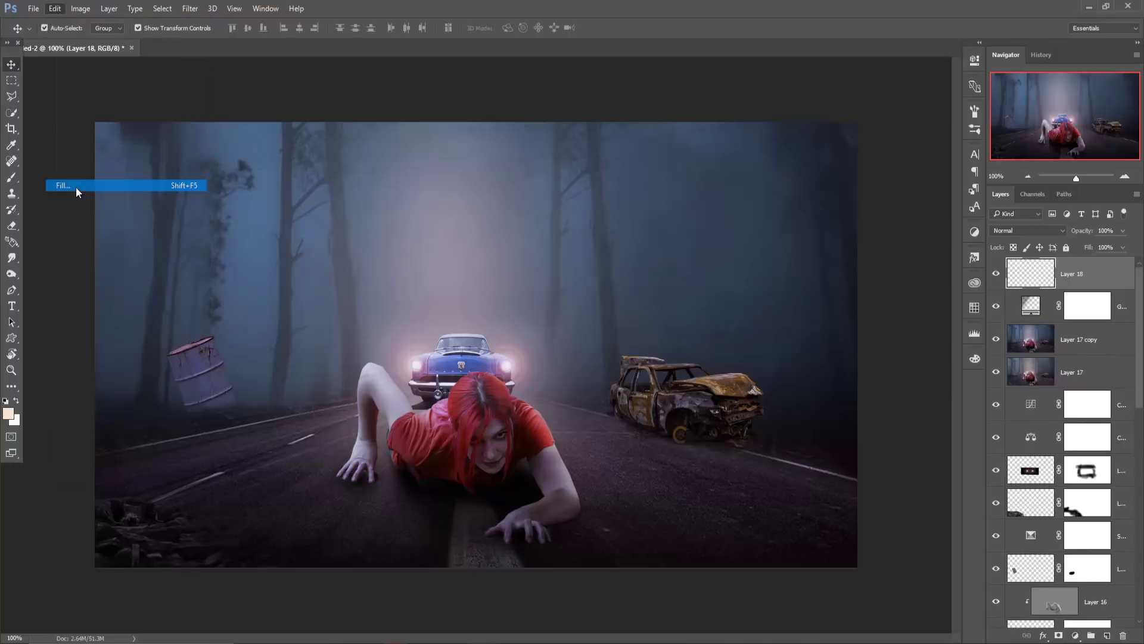
{"action": "left_click", "coordinate": [811, 167]}
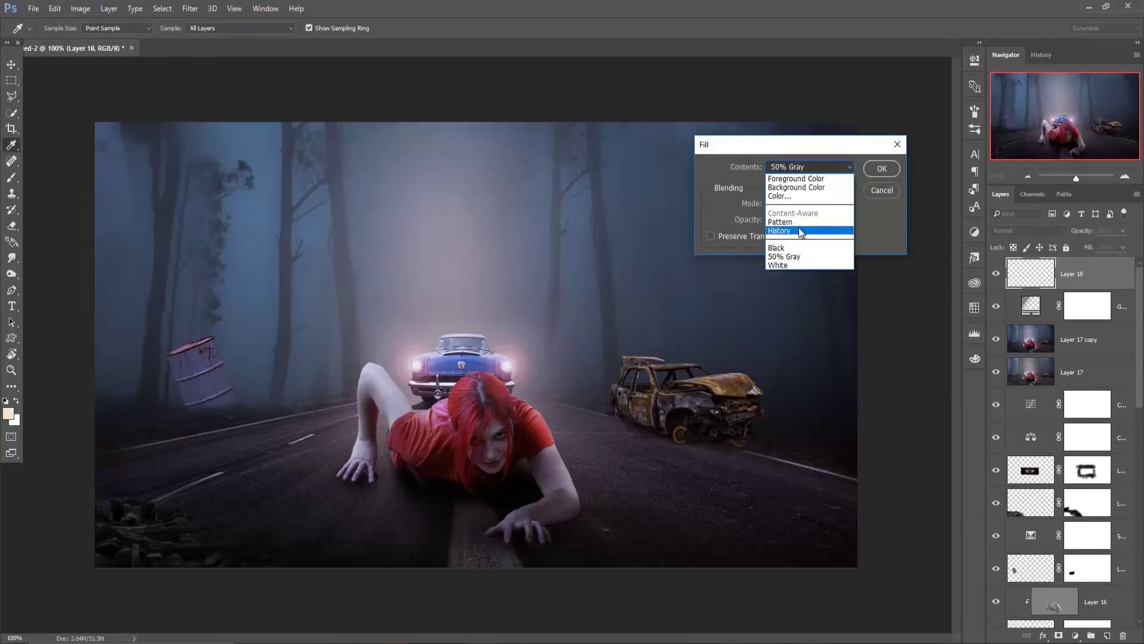
{"action": "left_click", "coordinate": [804, 257]}
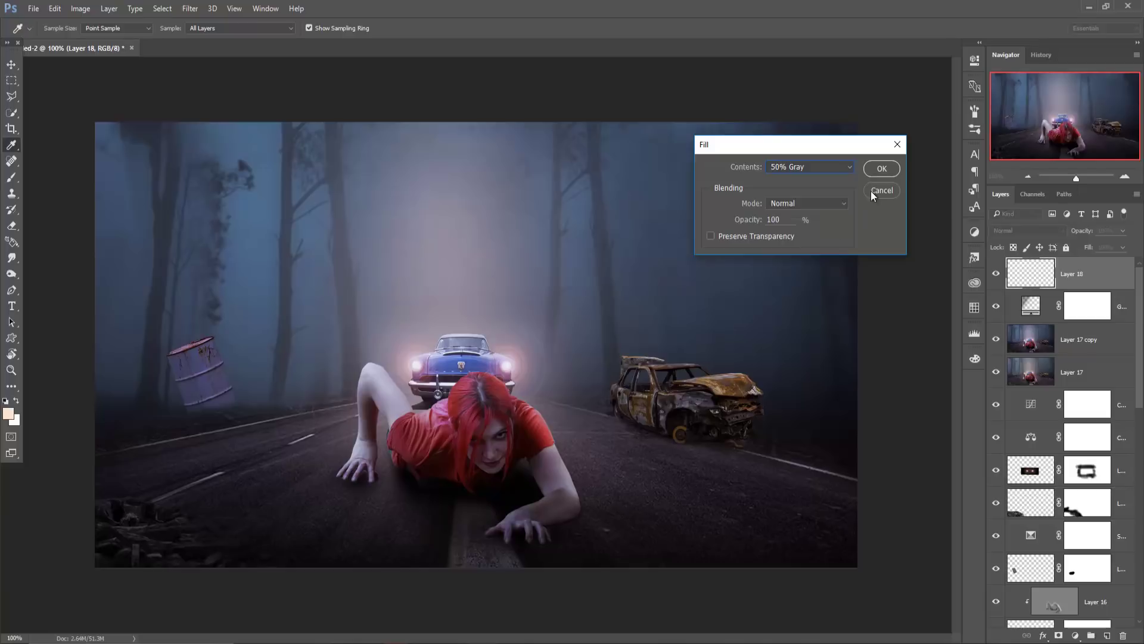
{"action": "left_click", "coordinate": [881, 169]}
{"action": "left_click", "coordinate": [1025, 231]}
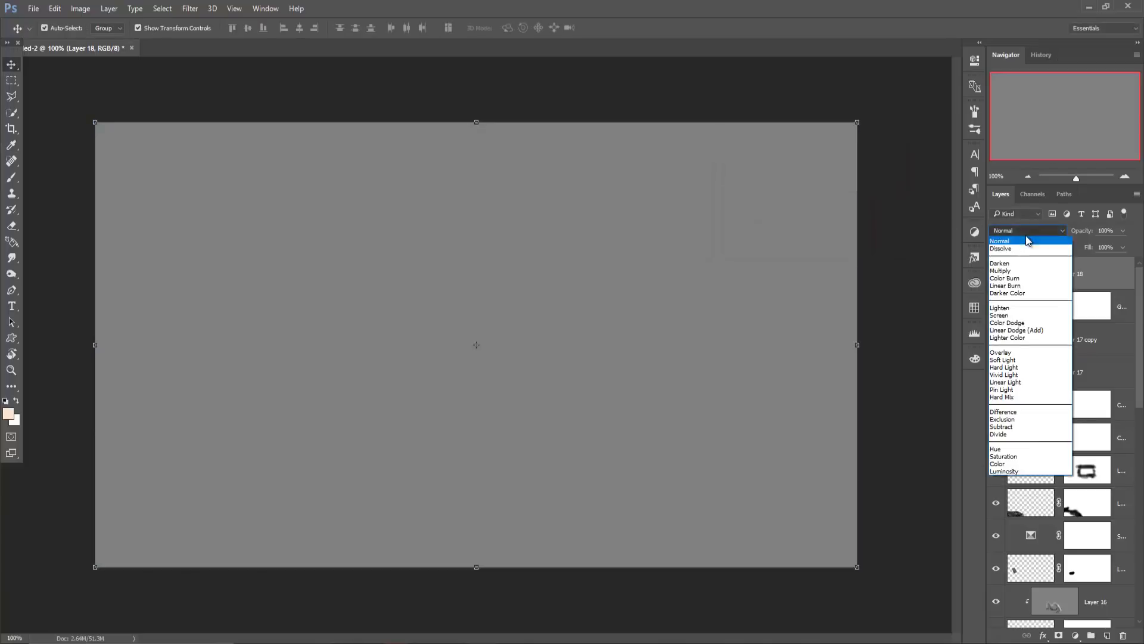
{"action": "left_click", "coordinate": [1000, 367]}
- Set Gradient Fill 1's blend mode to Soft Light after trying Overlay
{"action": "left_click", "coordinate": [1125, 306]}
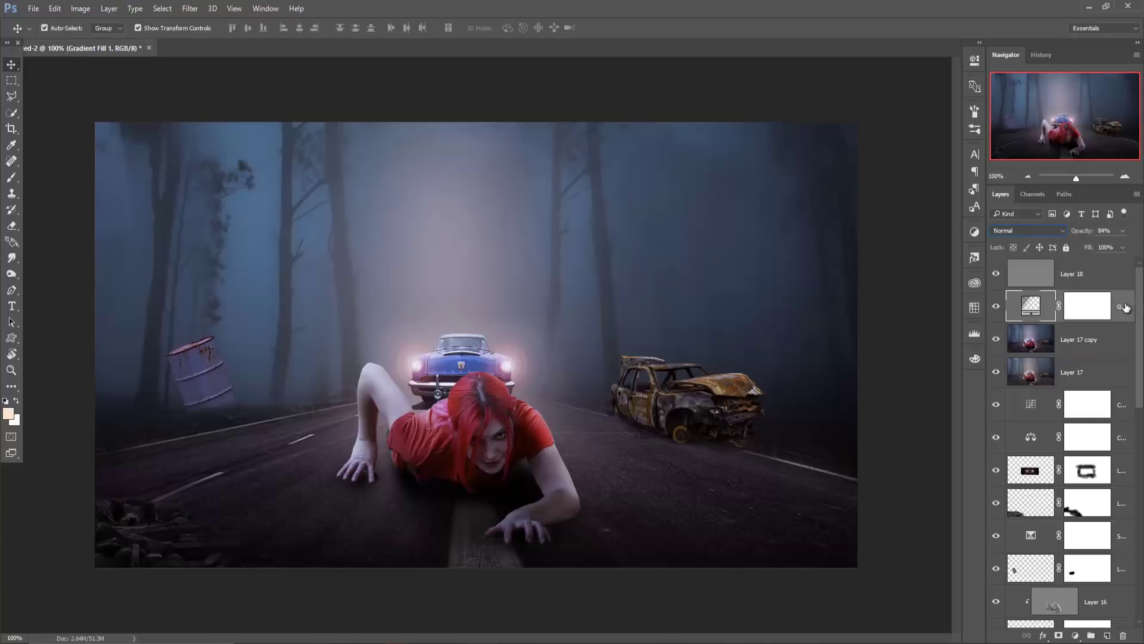
{"action": "left_click", "coordinate": [1060, 231]}
{"action": "left_click", "coordinate": [1043, 355]}
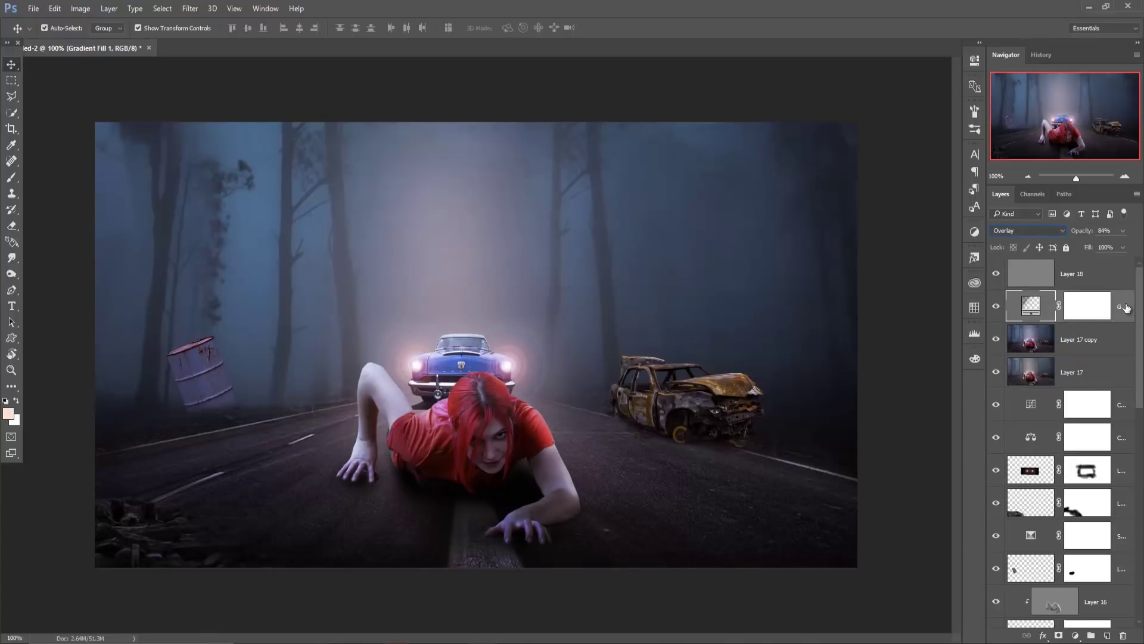
{"action": "left_click", "coordinate": [996, 306]}
{"action": "left_click", "coordinate": [996, 306]}
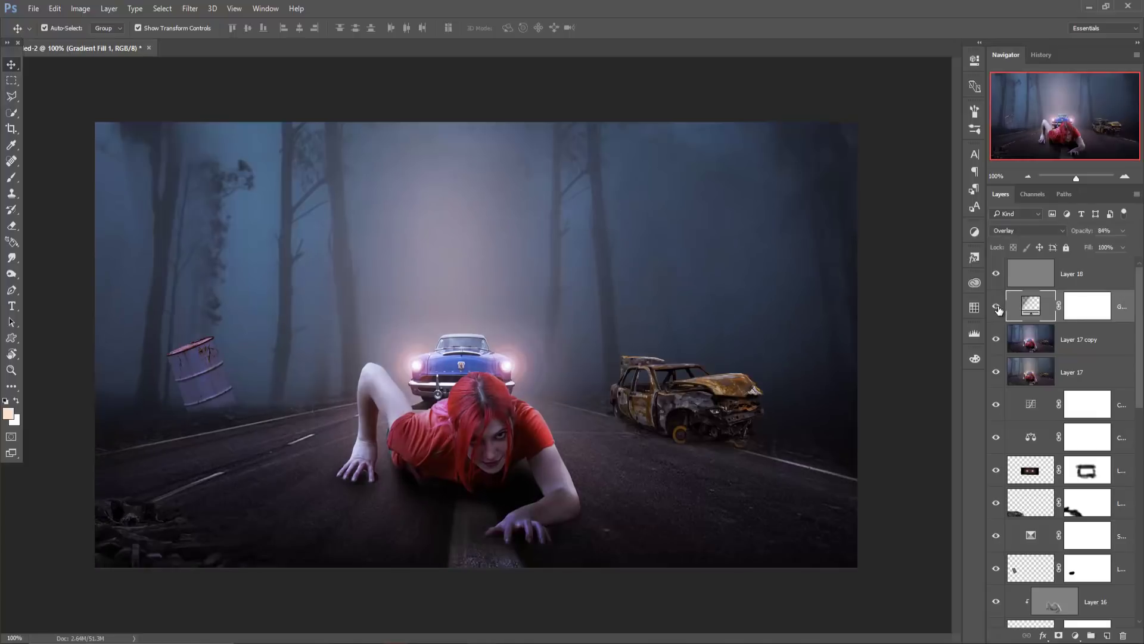
{"action": "left_click", "coordinate": [1040, 231]}
{"action": "left_click", "coordinate": [1005, 360]}
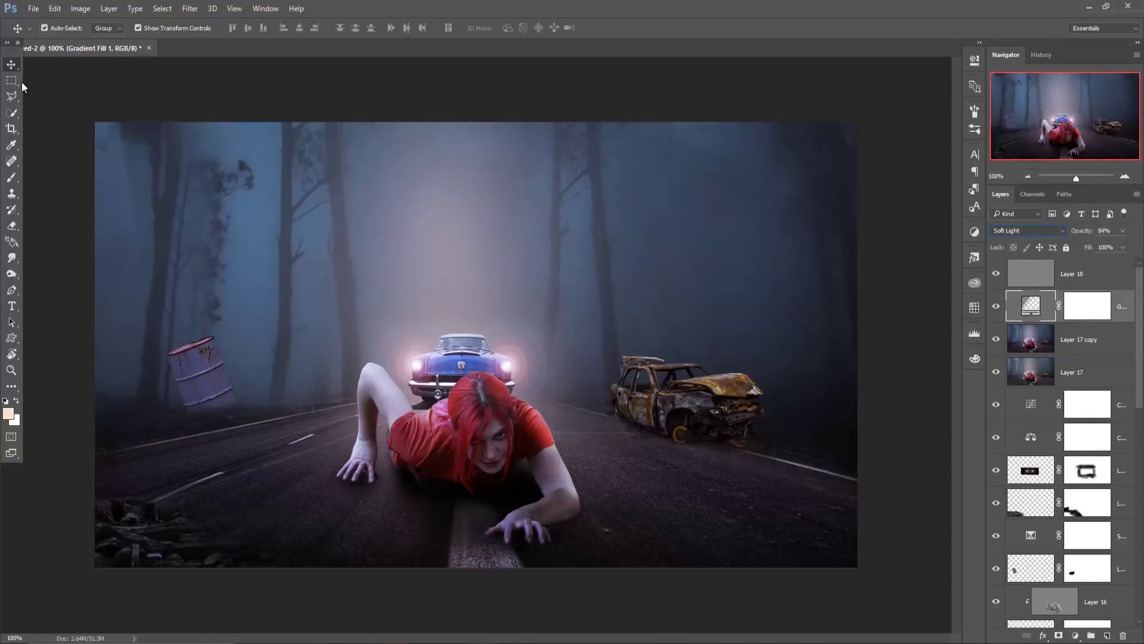
- Select Layer 18 and stamp a merged copy of all visible layers on top
{"action": "left_click", "coordinate": [1094, 279]}
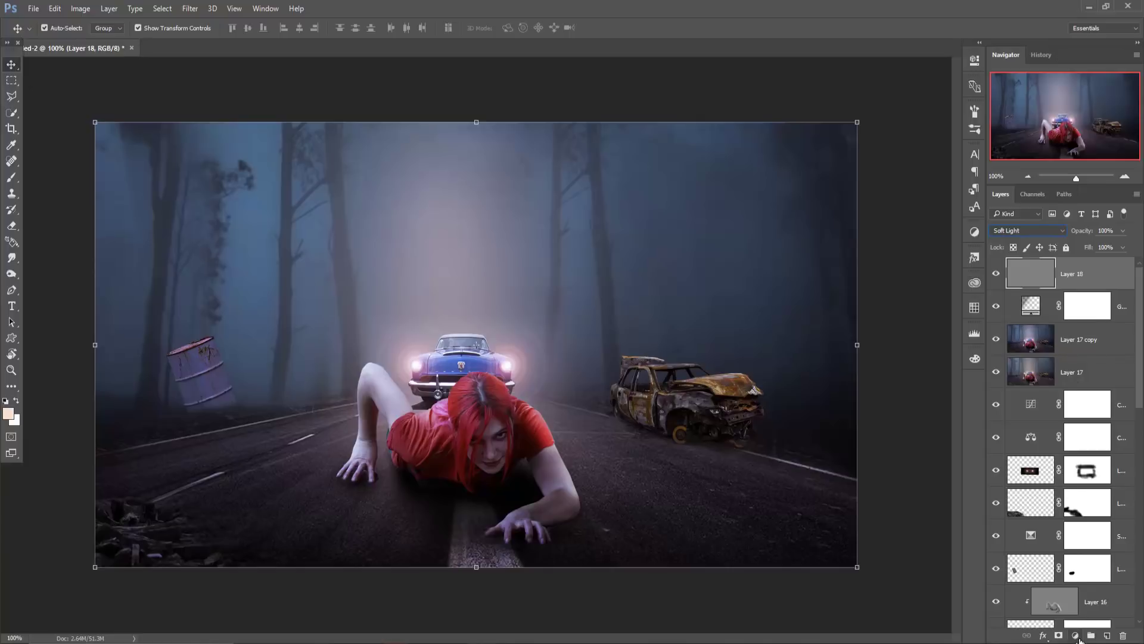
{"action": "left_click", "coordinate": [1076, 636]}
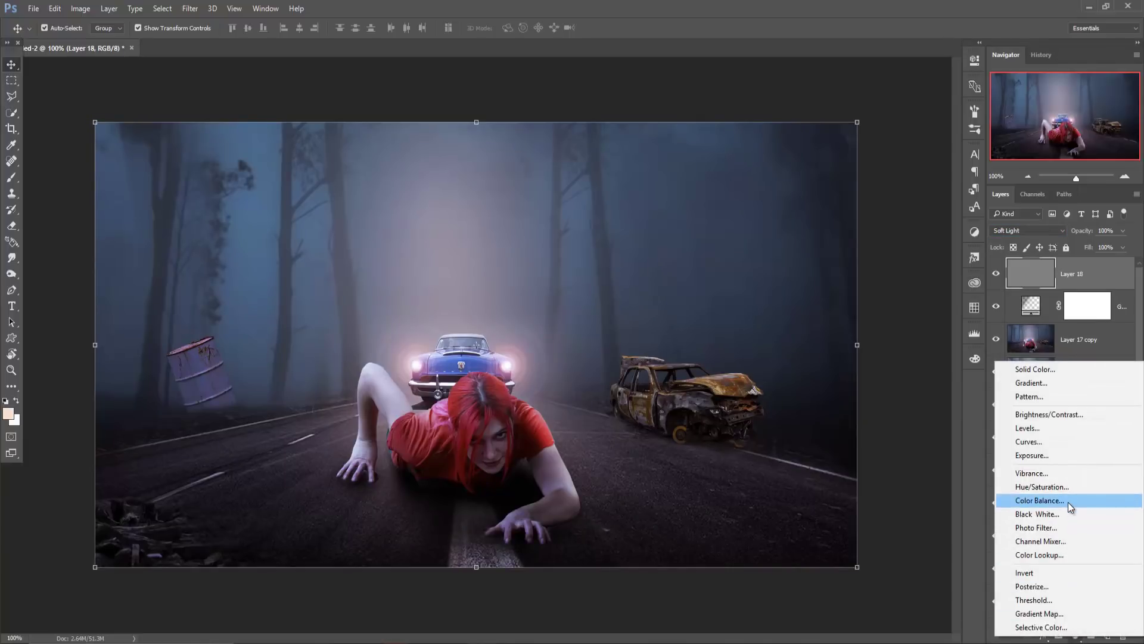
{"action": "left_click", "coordinate": [971, 344]}
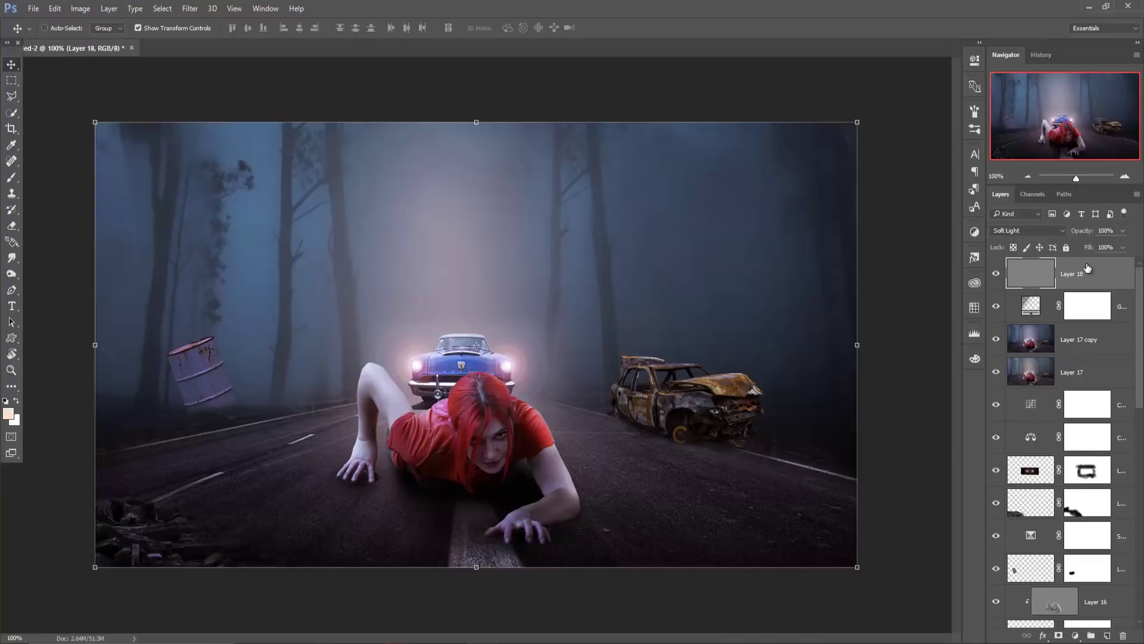
{"action": "key", "text": "ctrl+shift+alt+e"}
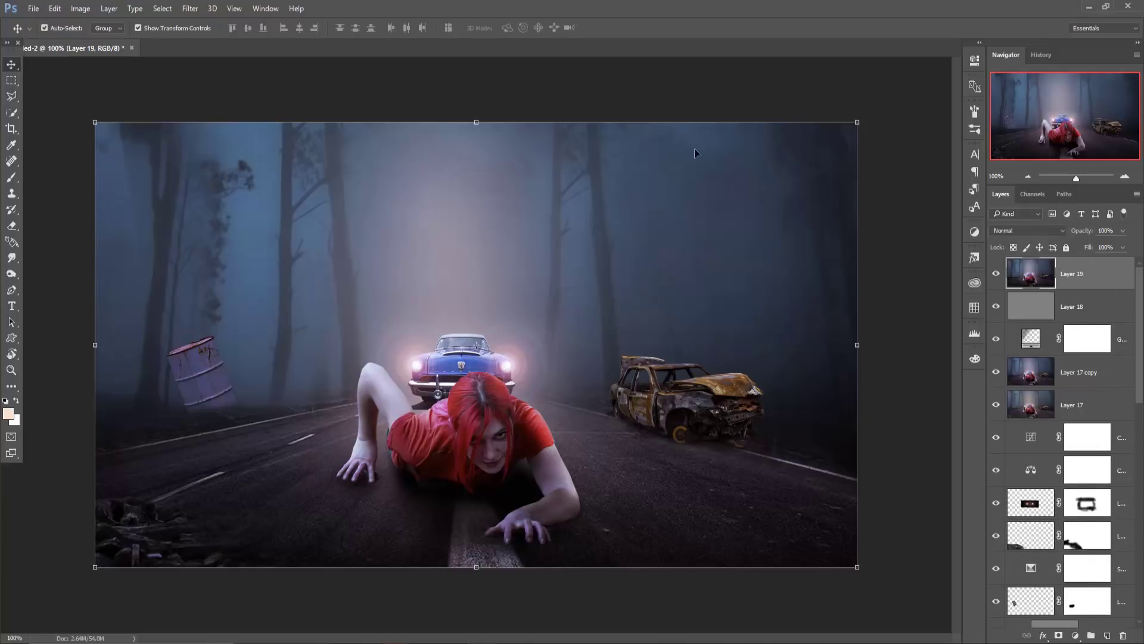
- Apply Color Efex Pro 4 Cross Processing at 26% strength to merged Layer 19
{"action": "left_click", "coordinate": [189, 8]}
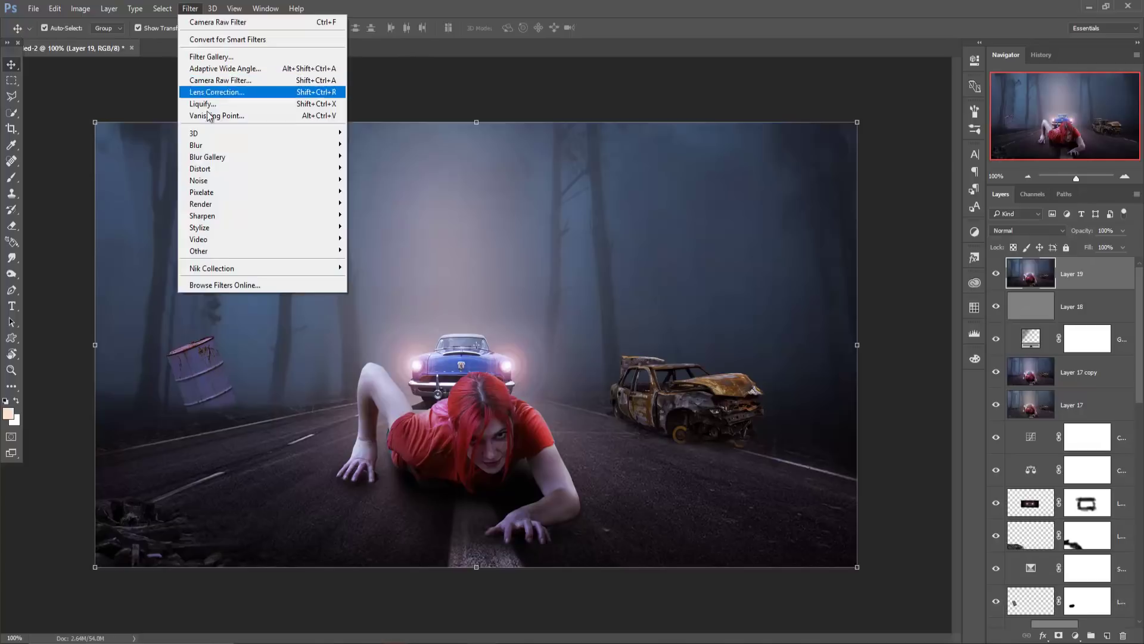
{"action": "mouse_move", "coordinate": [212, 268]}
{"action": "left_click", "coordinate": [392, 280]}
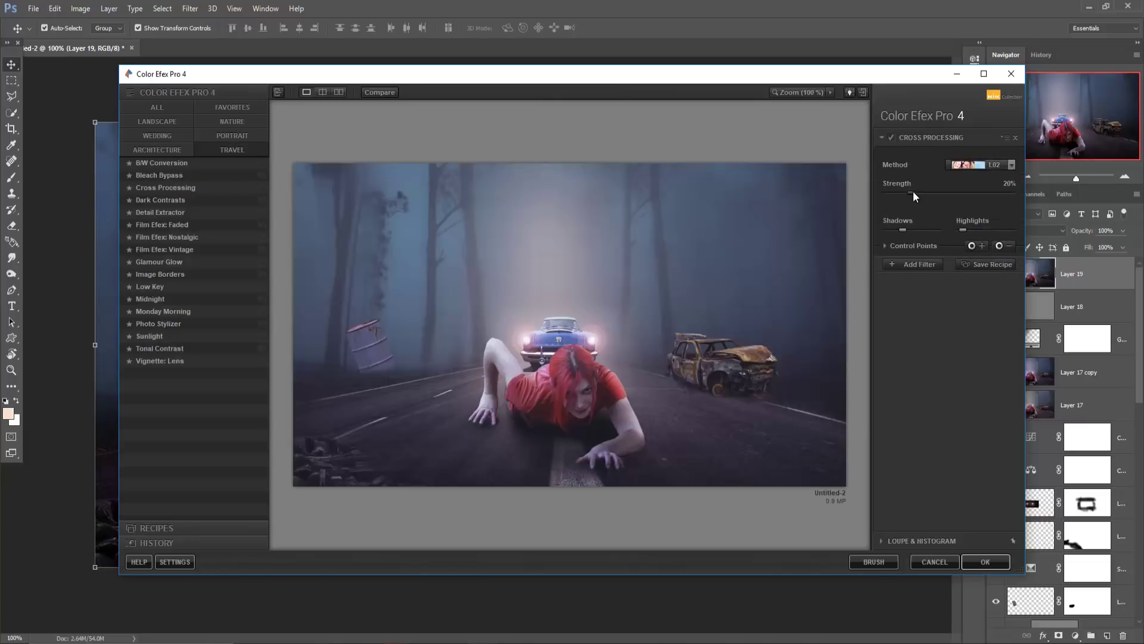
{"action": "left_click_drag", "start_coordinate": [914, 192], "coordinate": [919, 193]}
{"action": "left_click", "coordinate": [987, 562]}
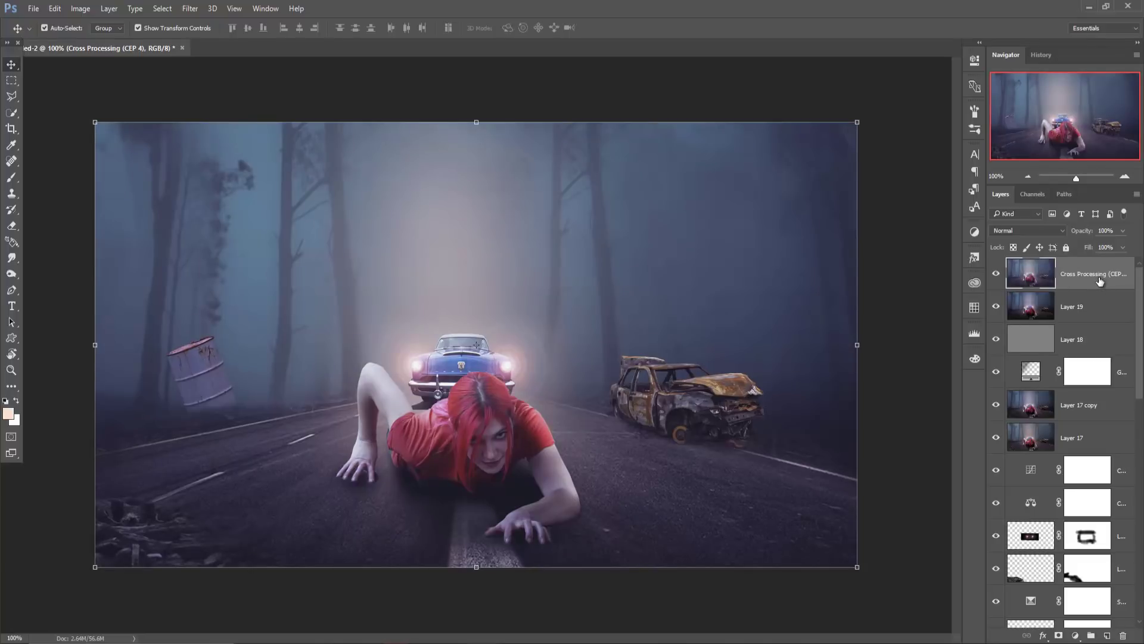
- Add a Green Photo Filter adjustment layer, then stamp merged Layer 20 above it
{"action": "left_click", "coordinate": [1075, 635]}
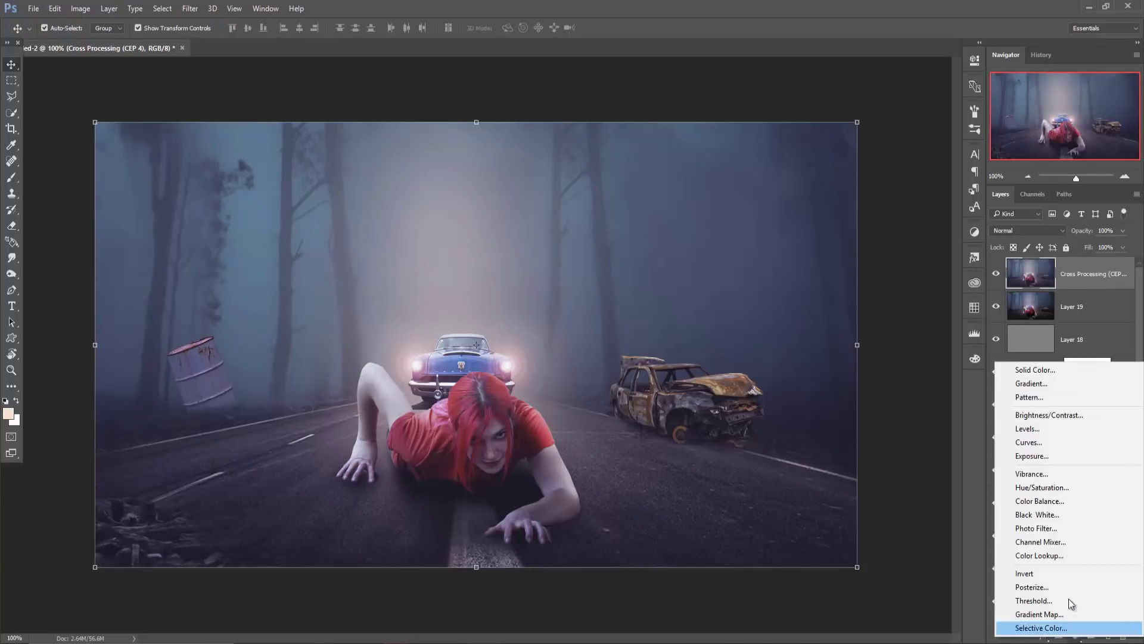
{"action": "left_click", "coordinate": [1038, 529]}
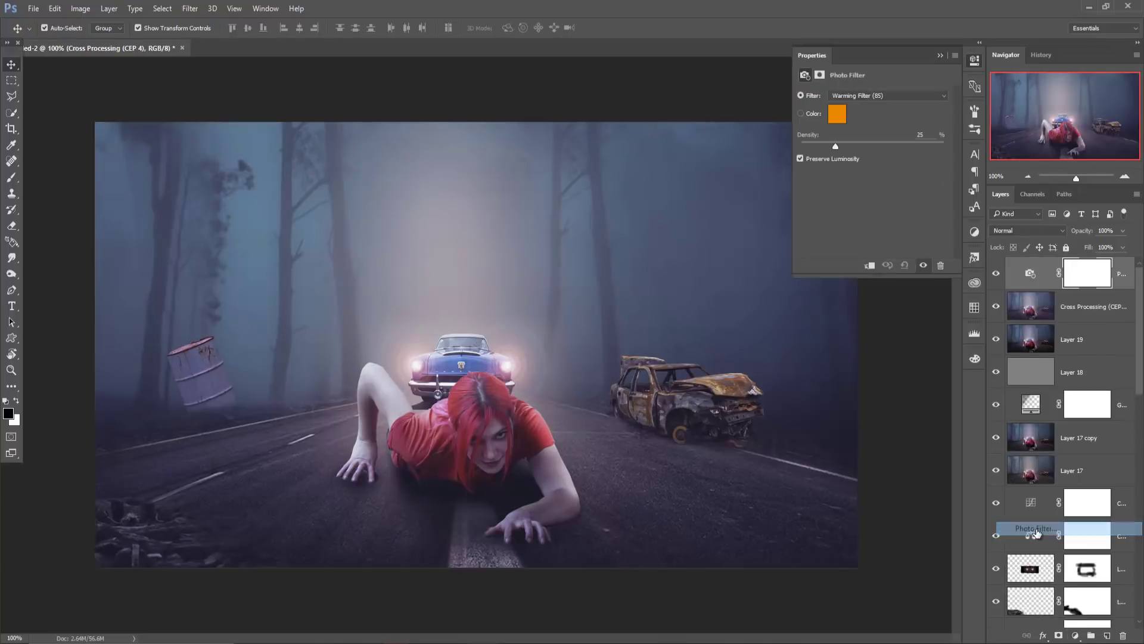
{"action": "left_click", "coordinate": [897, 95]}
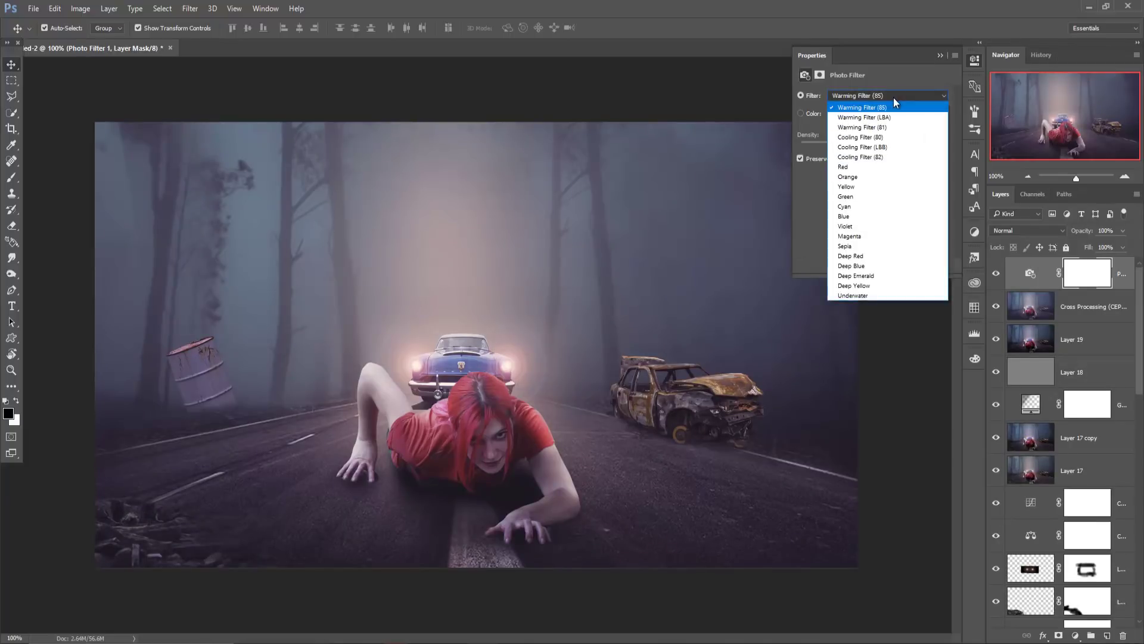
{"action": "left_click", "coordinate": [857, 197]}
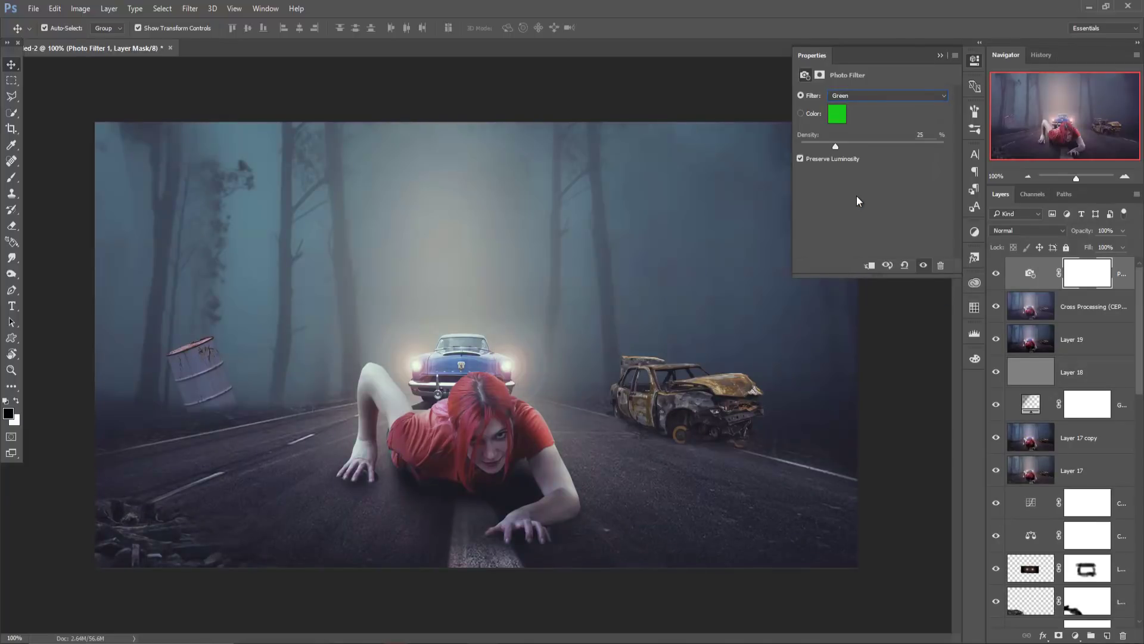
{"action": "left_click", "coordinate": [942, 55]}
{"action": "left_click", "coordinate": [1123, 278]}
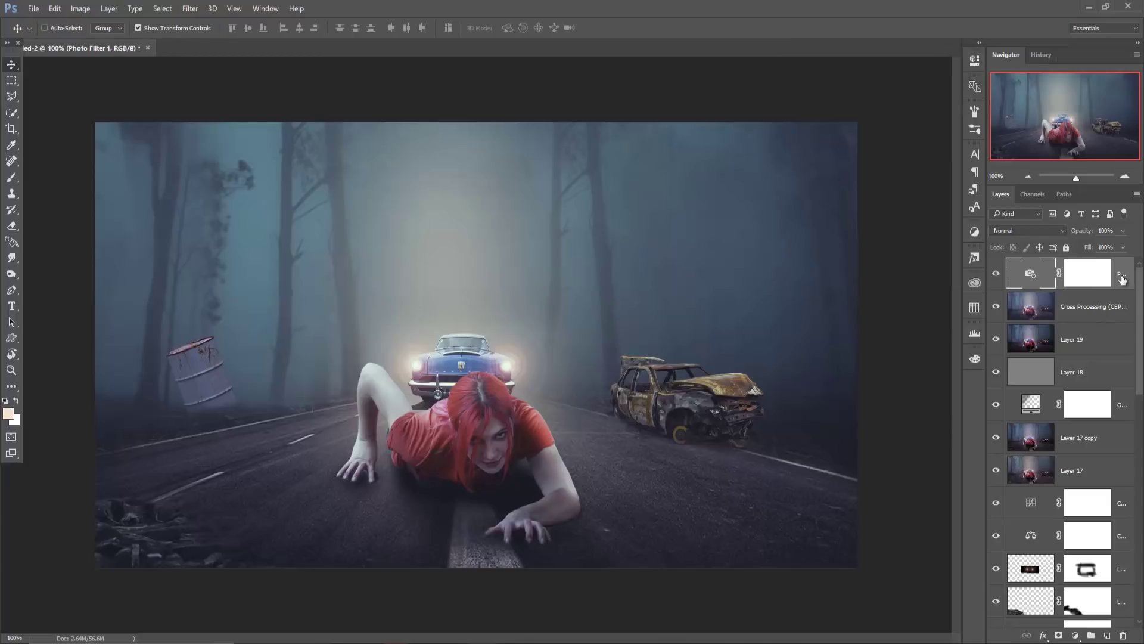
{"action": "key", "text": "ctrl+shift+alt+e"}
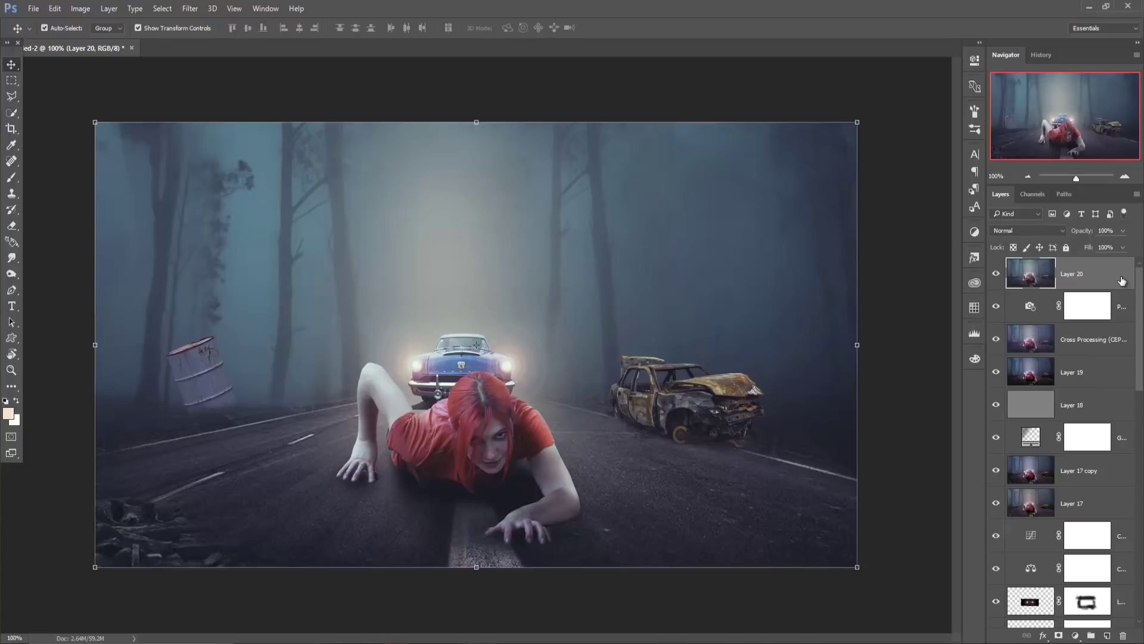